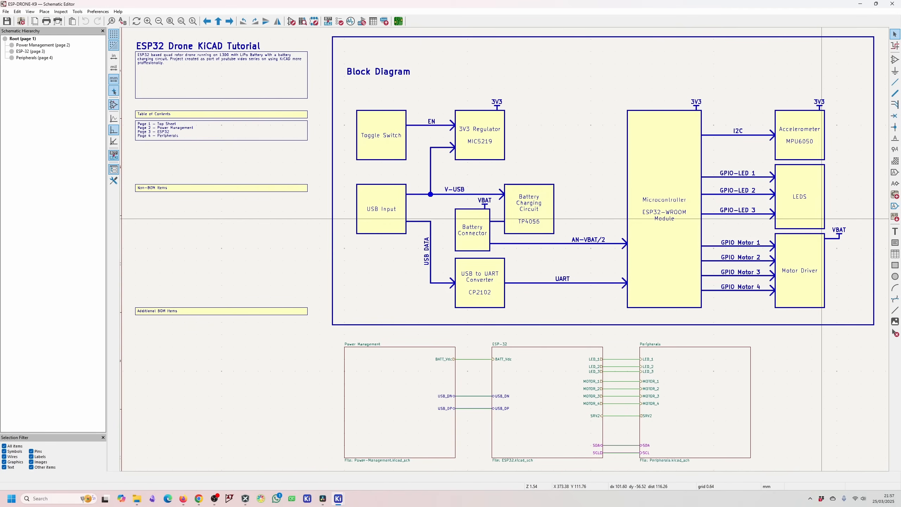
View the Power Management, ESP-32 and Peripherals sheets in turn.
{"action": "key", "text": "Page_Down"}
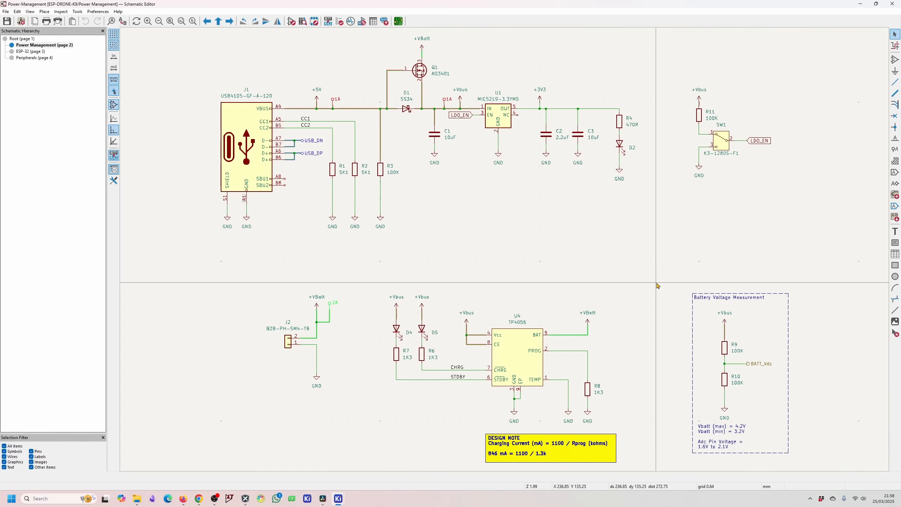
{"action": "left_click", "coordinate": [36, 51]}
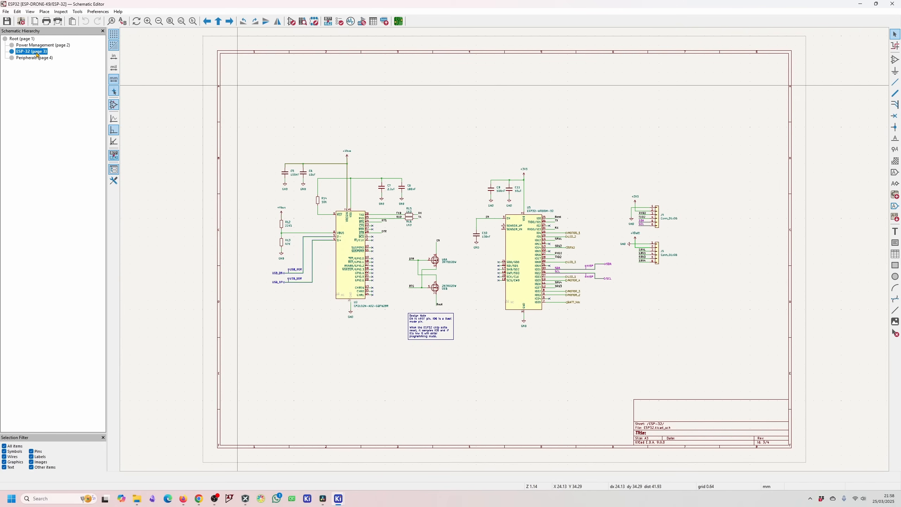
{"action": "left_click", "coordinate": [35, 57]}
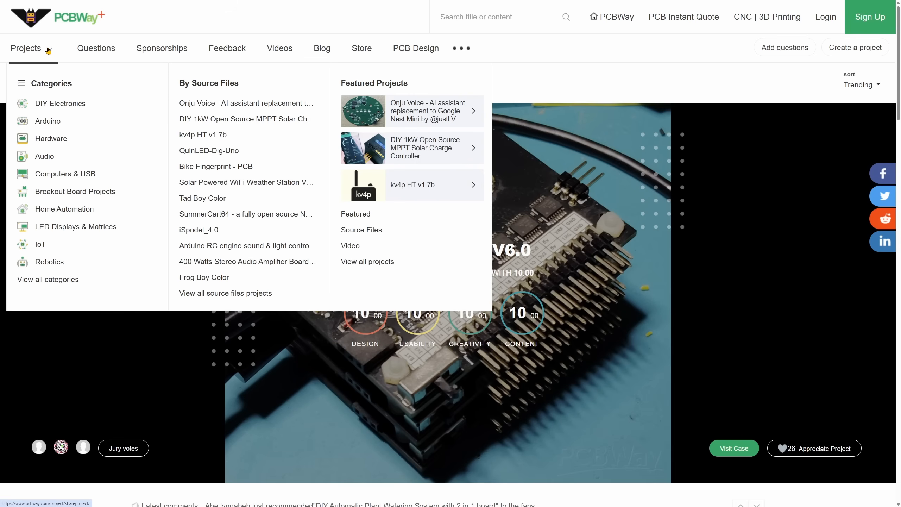
Browse the Hardware and DIY Electronics project categories on the PCBWay community site.
{"action": "left_click", "coordinate": [51, 138]}
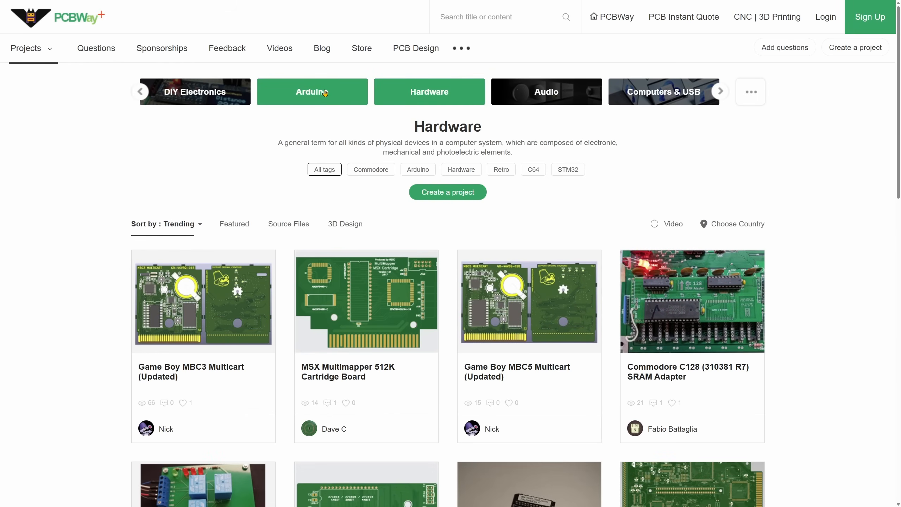
{"action": "left_click", "coordinate": [210, 95]}
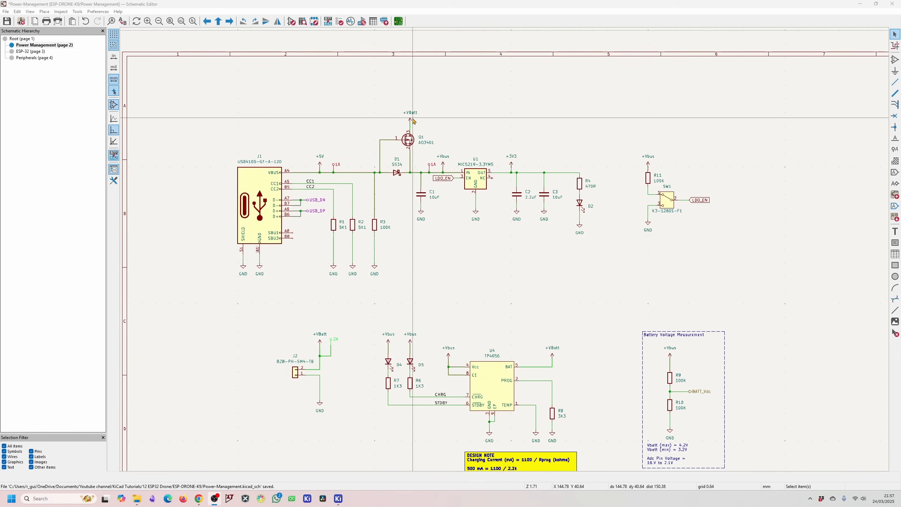
Return to the KiCad schematic and inspect the ESP-32 sheet up close.
{"action": "left_click", "coordinate": [29, 53]}
{"action": "scroll", "coordinate": [671, 273], "scroll_direction": "up", "scroll_amount": 3}
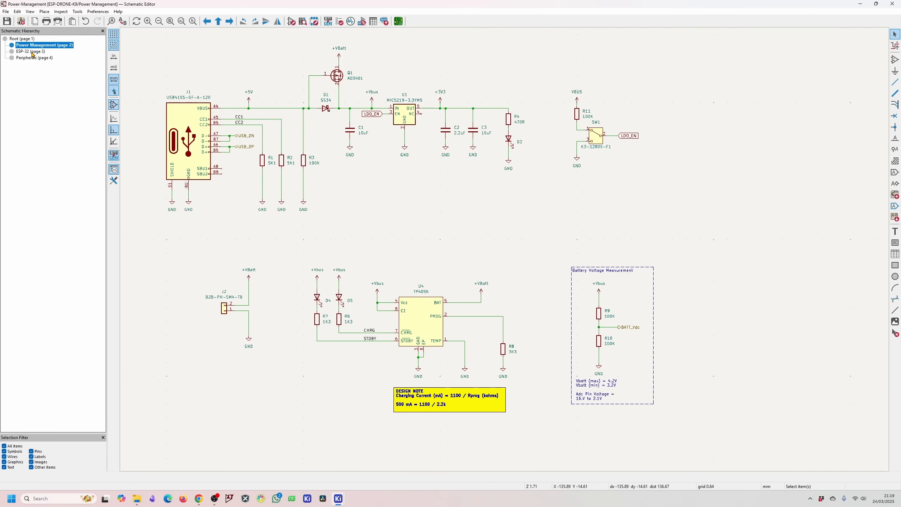
Add four net classes in Schematic Setup and name the first one USB_90R.
{"action": "left_click", "coordinate": [6, 11]}
{"action": "left_click", "coordinate": [31, 79]}
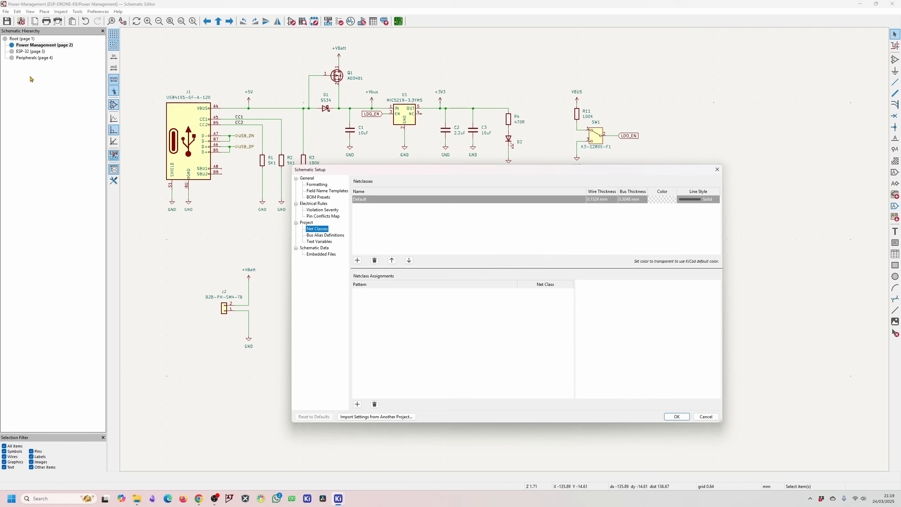
{"action": "left_click", "coordinate": [358, 261]}
{"action": "left_click", "coordinate": [357, 261]}
{"action": "left_click", "coordinate": [358, 260]}
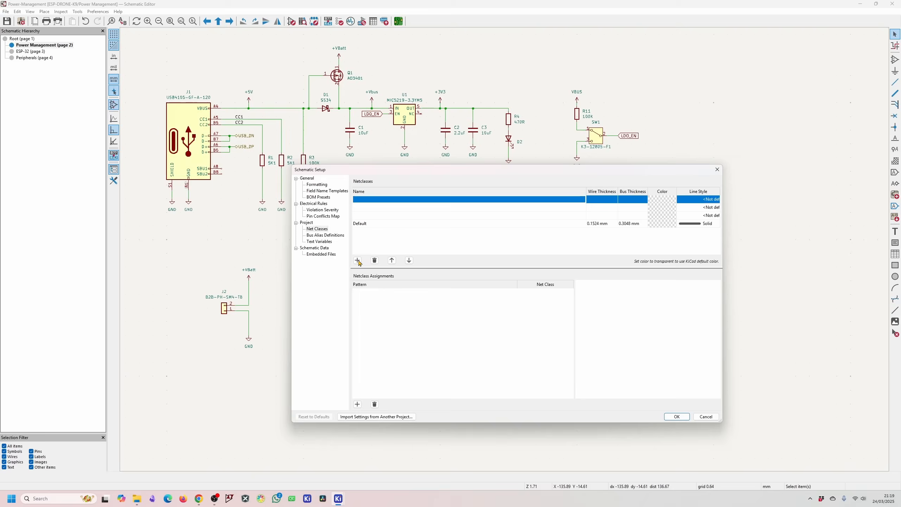
{"action": "left_click", "coordinate": [357, 260]}
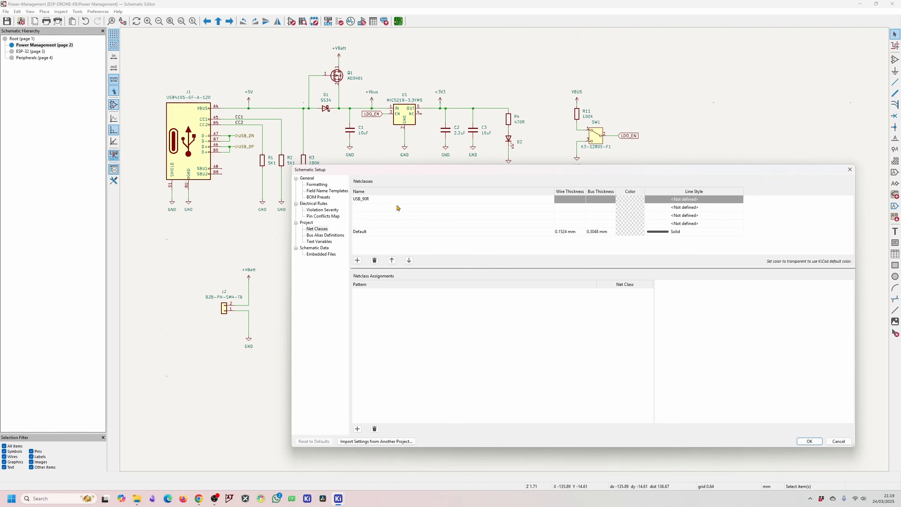
Name the three remaining new net classes HISP, 2A and 1A.
{"action": "left_click", "coordinate": [396, 208]}
{"action": "left_click", "coordinate": [397, 207]}
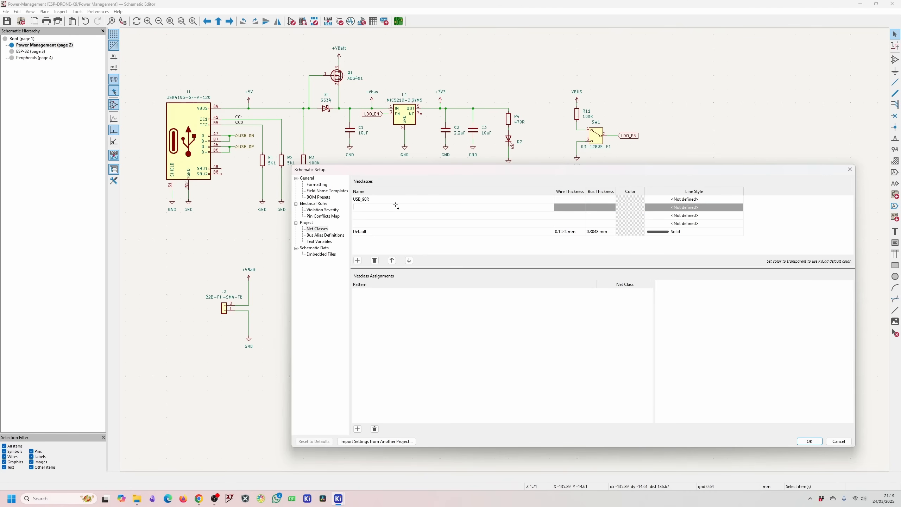
{"action": "type", "text": "HISP"}
{"action": "left_click", "coordinate": [378, 215]}
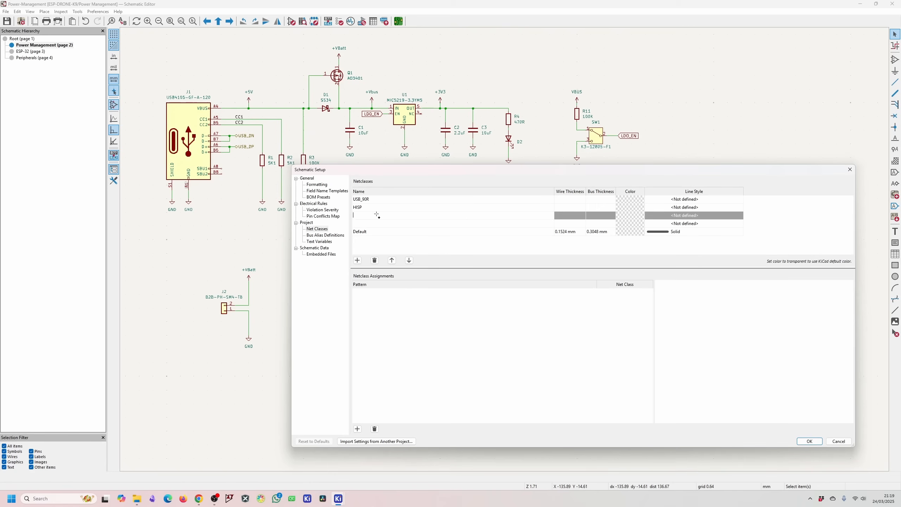
{"action": "type", "text": "2A"}
{"action": "left_click", "coordinate": [371, 226]}
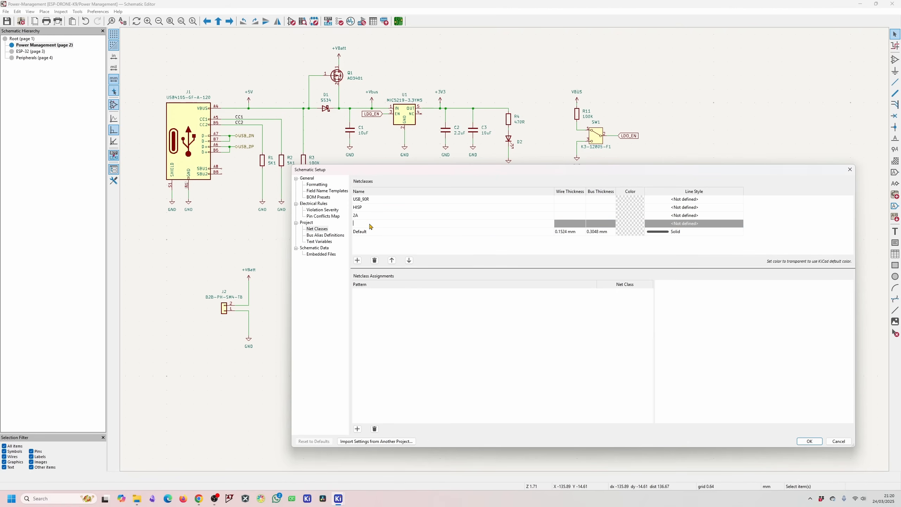
{"action": "type", "text": "1A"}
Copy the Default wire thickness of 0.1524 mm to the USB_90R, HISP, 2A and 1A net classes.
{"action": "left_click", "coordinate": [574, 232]}
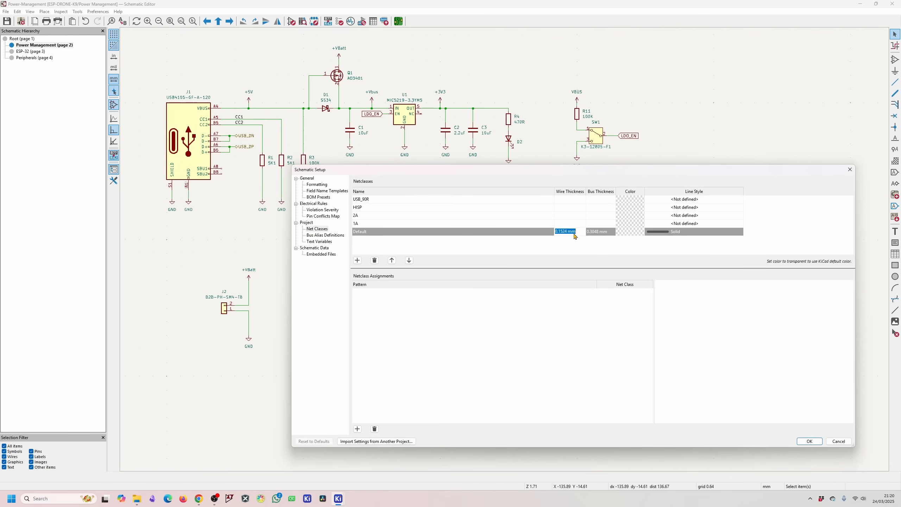
{"action": "key", "text": "ctrl+c"}
{"action": "left_click", "coordinate": [574, 201]}
{"action": "key", "text": "ctrl+v"}
{"action": "left_click", "coordinate": [574, 209]}
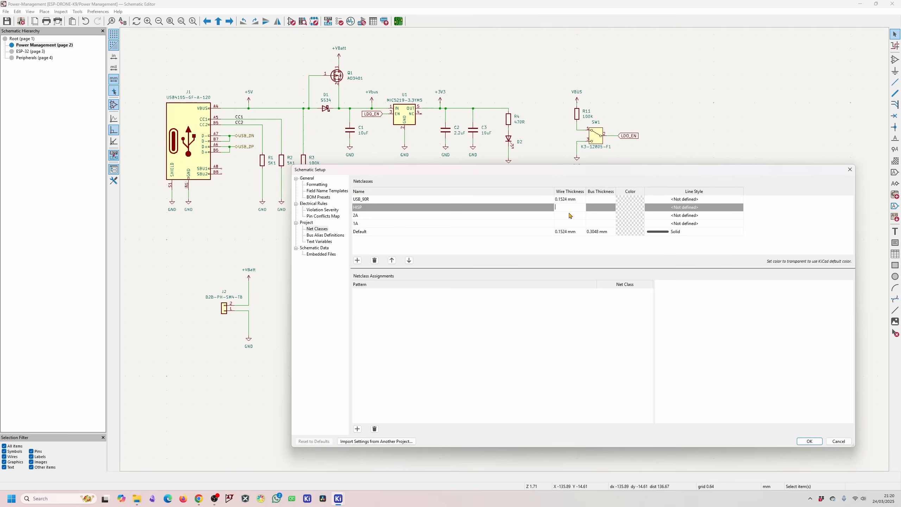
{"action": "key", "text": "ctrl+v"}
{"action": "left_click", "coordinate": [574, 217]}
{"action": "key", "text": "ctrl+v"}
{"action": "left_click", "coordinate": [575, 225]}
{"action": "key", "text": "ctrl+v"}
Copy the Default bus thickness of 0.3048 mm to the USB_90R, HISP, 2A and 1A net classes.
{"action": "left_click", "coordinate": [611, 233]}
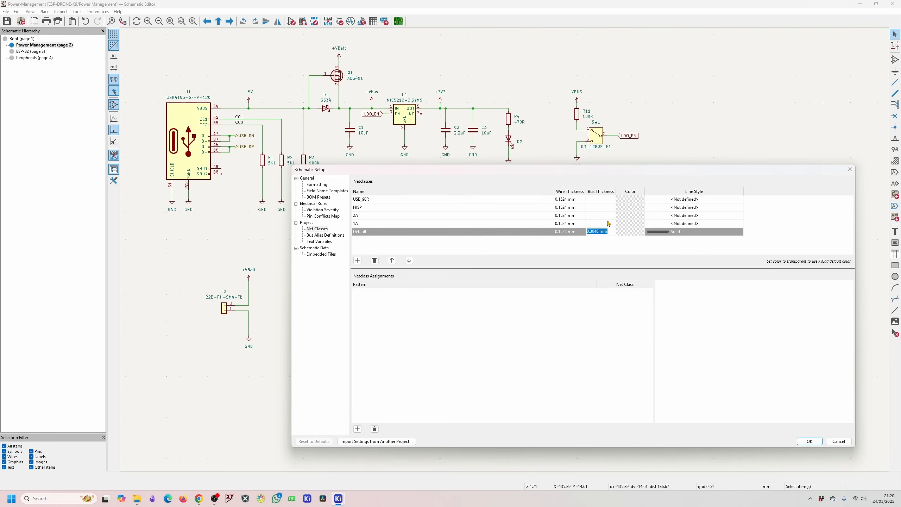
{"action": "key", "text": "ctrl+c"}
{"action": "left_click", "coordinate": [598, 200]}
{"action": "key", "text": "ctrl+v"}
{"action": "left_click", "coordinate": [602, 207]}
{"action": "key", "text": "ctrl+v"}
{"action": "left_click", "coordinate": [603, 215]}
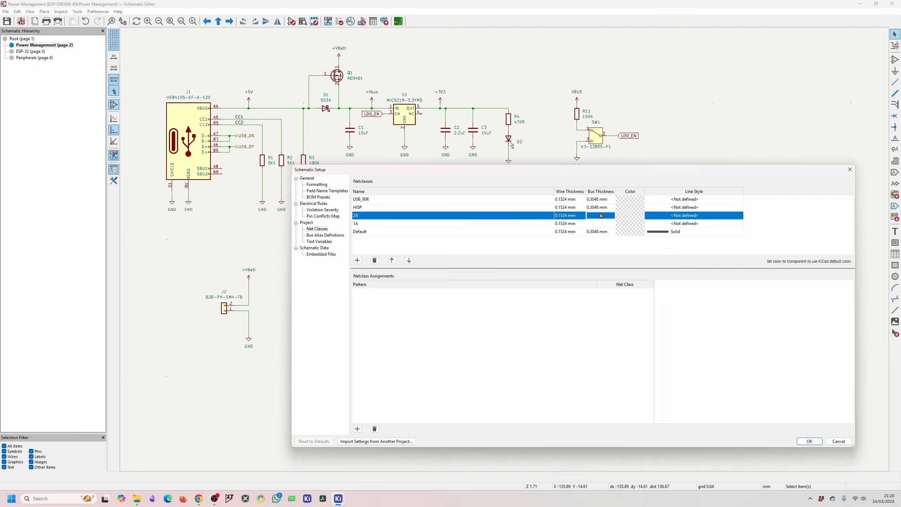
{"action": "key", "text": "ctrl+v"}
{"action": "left_click", "coordinate": [604, 223]}
{"action": "key", "text": "ctrl+v"}
Set the line style of the four new net classes to Solid and close Schematic Setup.
{"action": "left_click", "coordinate": [710, 200]}
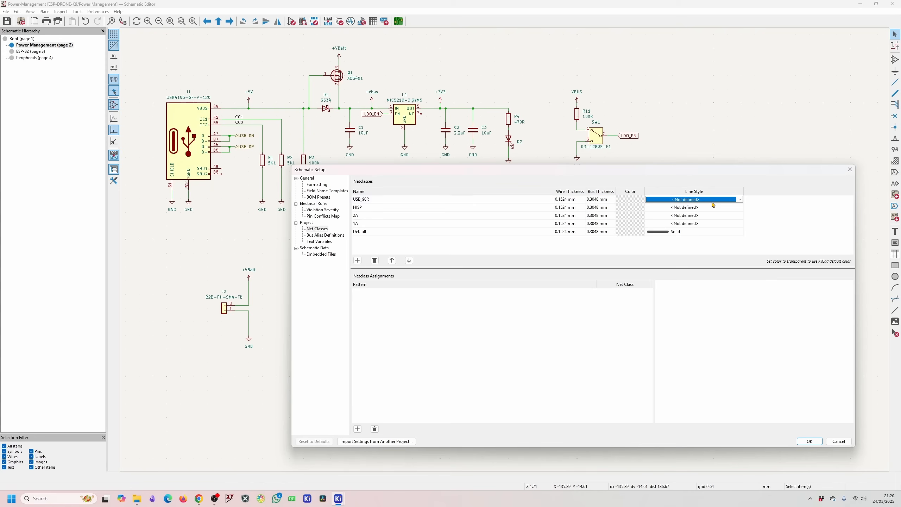
{"action": "left_click", "coordinate": [694, 213]}
{"action": "left_click", "coordinate": [696, 207]}
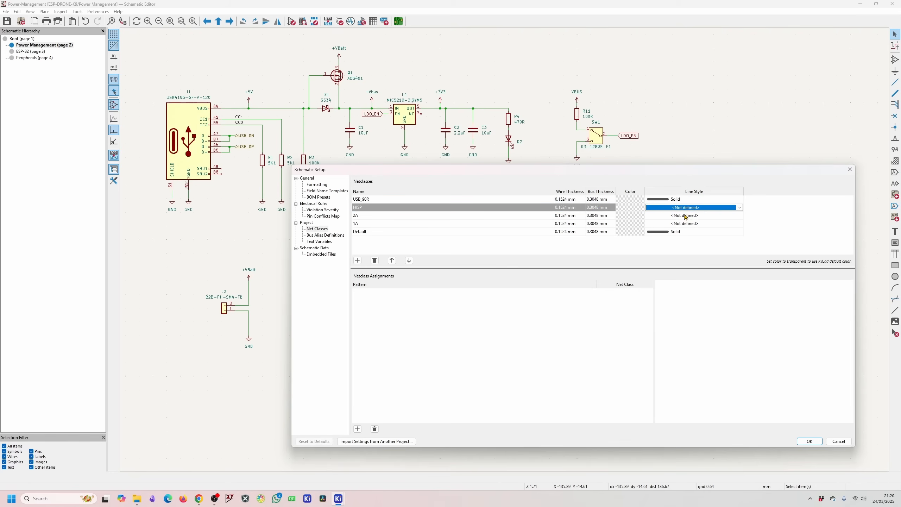
{"action": "left_click", "coordinate": [681, 220]}
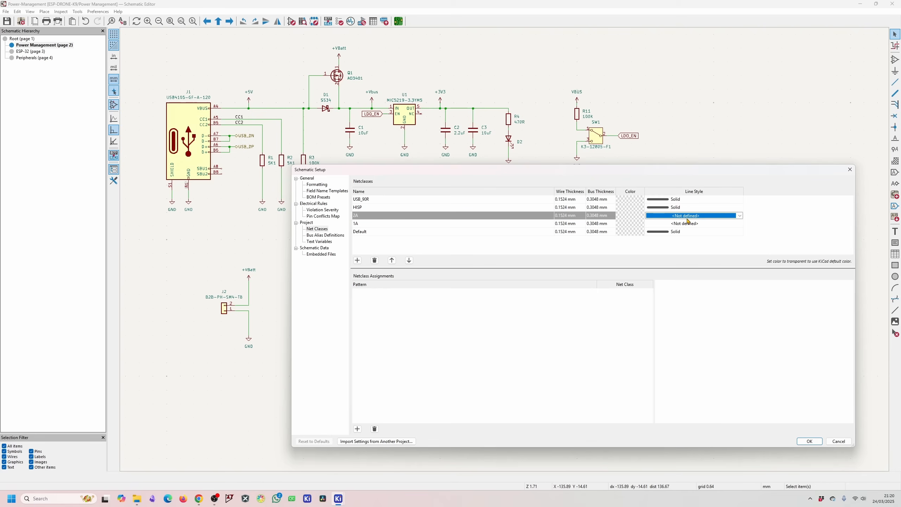
{"action": "left_click", "coordinate": [849, 171]}
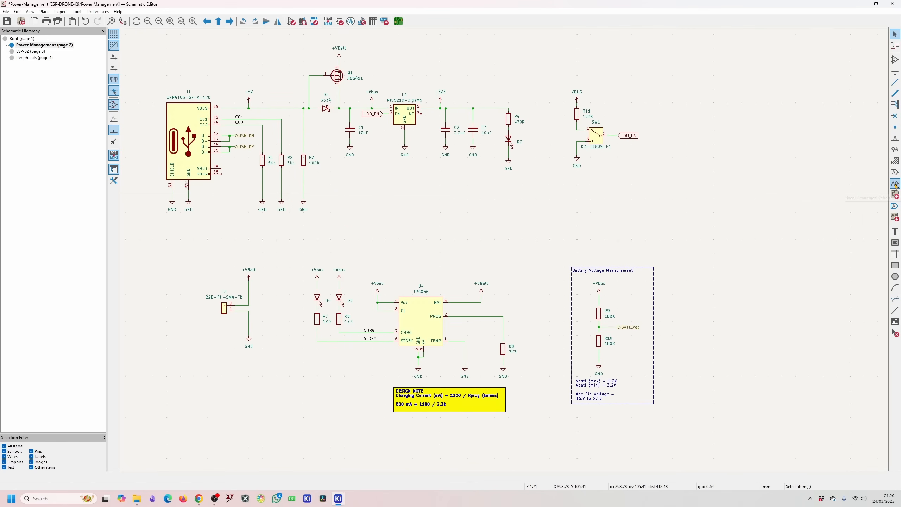
Create a directive label with its net class set to USB_90R.
{"action": "left_click", "coordinate": [895, 151]}
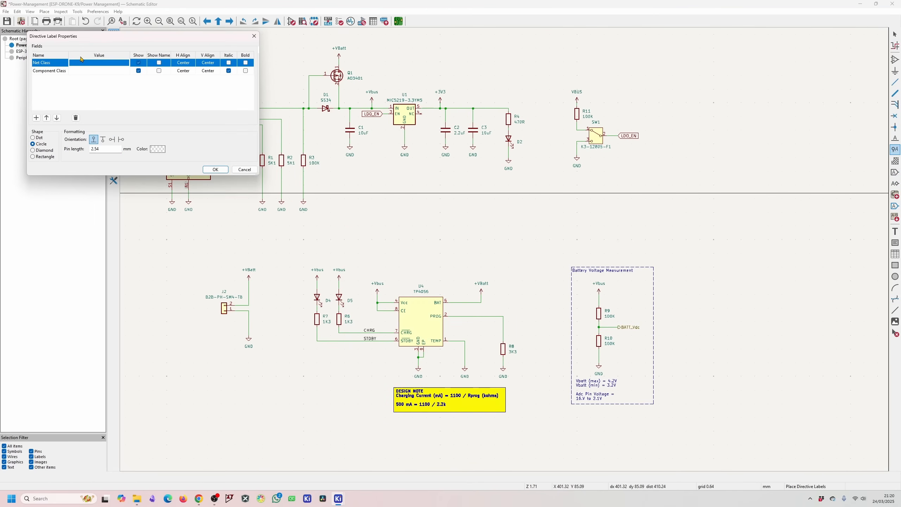
{"action": "left_click", "coordinate": [114, 65]}
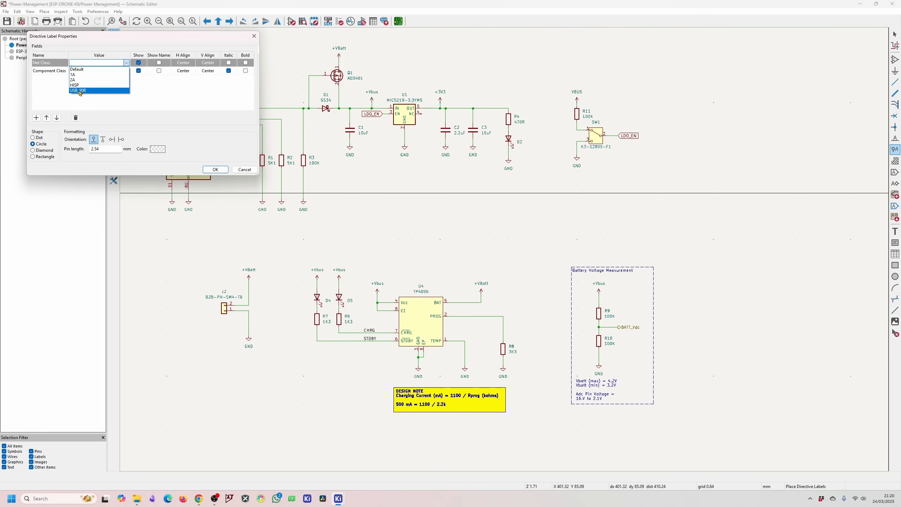
{"action": "left_click", "coordinate": [80, 90]}
{"action": "left_click", "coordinate": [215, 170]}
{"action": "scroll", "coordinate": [230, 135], "scroll_direction": "up", "scroll_amount": 6}
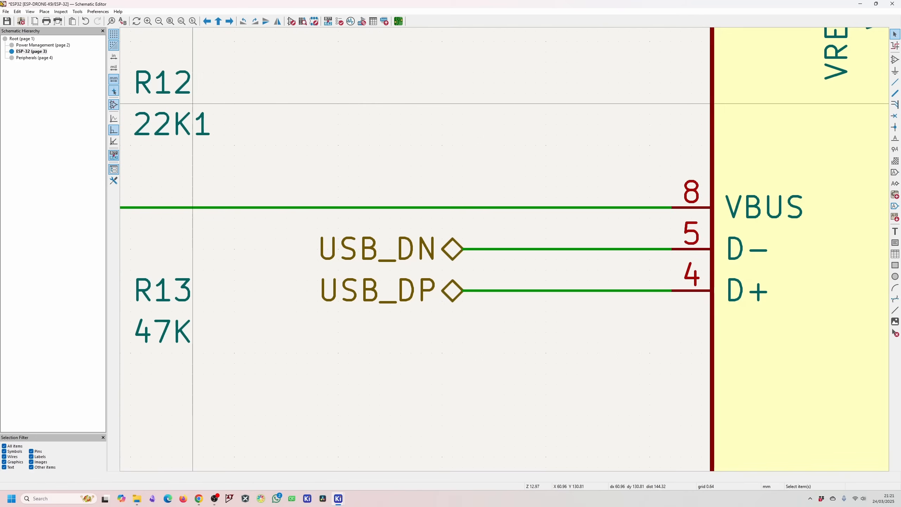
Add a netclass assignment with the pattern *USB* in Schematic Setup.
{"action": "left_click", "coordinate": [8, 12]}
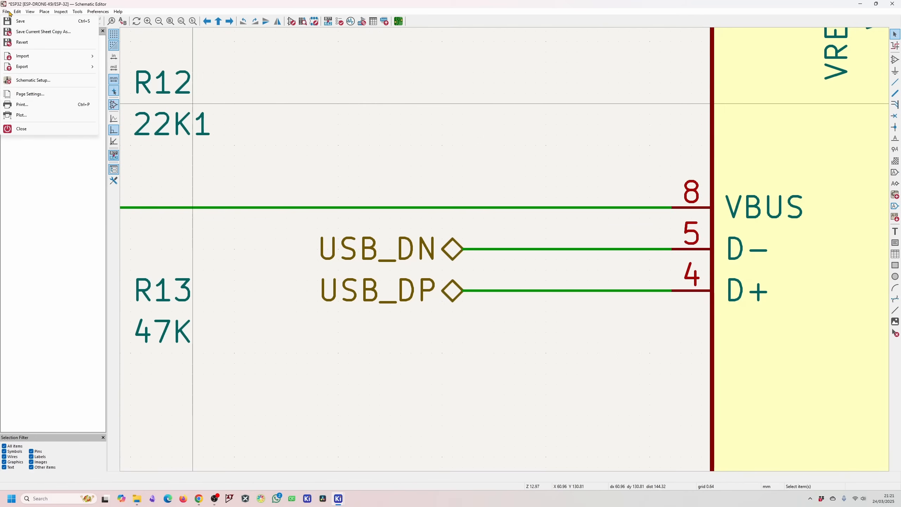
{"action": "left_click", "coordinate": [35, 81]}
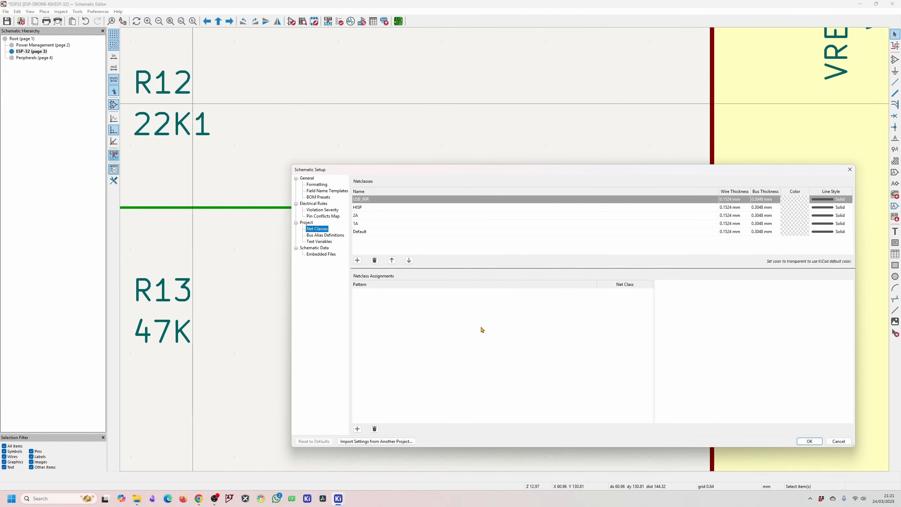
{"action": "left_click", "coordinate": [358, 430]}
{"action": "left_click_drag", "start_coordinate": [536, 173], "coordinate": [578, 258]}
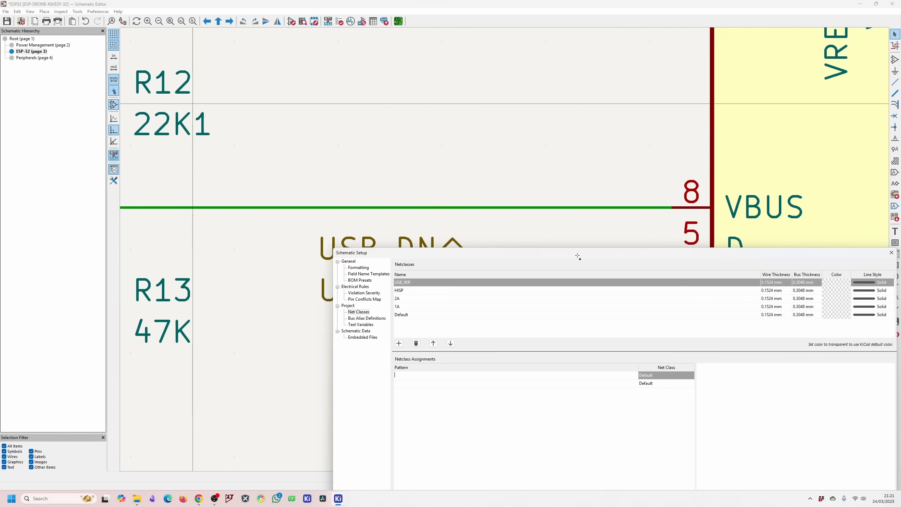
{"action": "type", "text": "*USB*"}
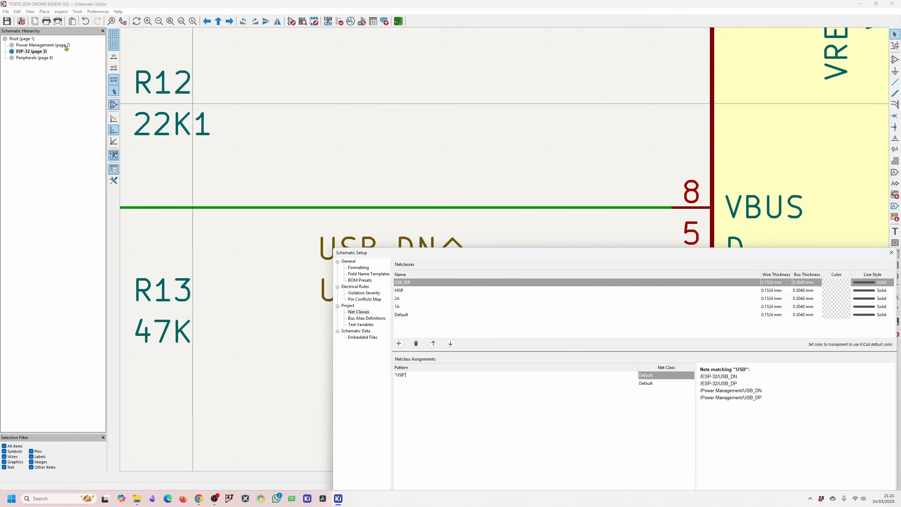
Assign the USB_90R net class to the *USB* pattern and accept the schematic settings.
{"action": "left_click", "coordinate": [667, 375]}
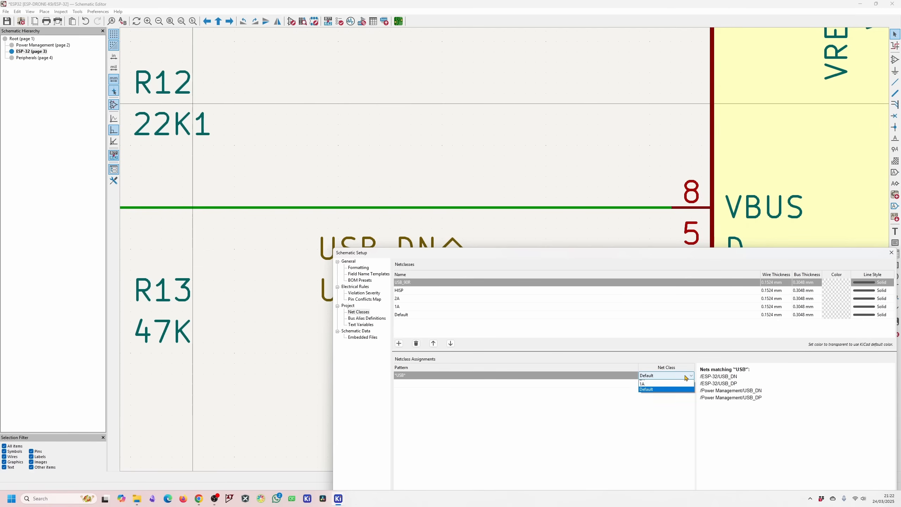
{"action": "left_click", "coordinate": [688, 376]}
{"action": "left_click", "coordinate": [659, 382]}
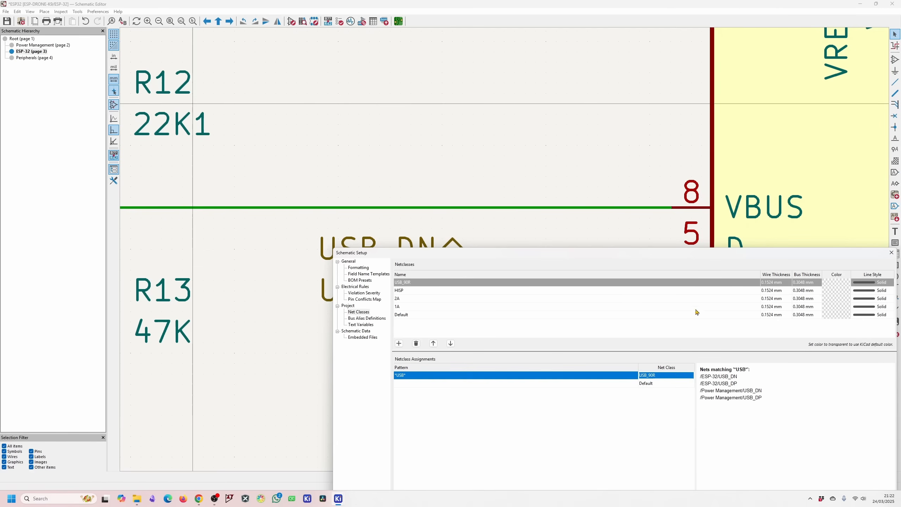
{"action": "left_click_drag", "start_coordinate": [701, 255], "coordinate": [498, 108]}
{"action": "left_click", "coordinate": [649, 379]}
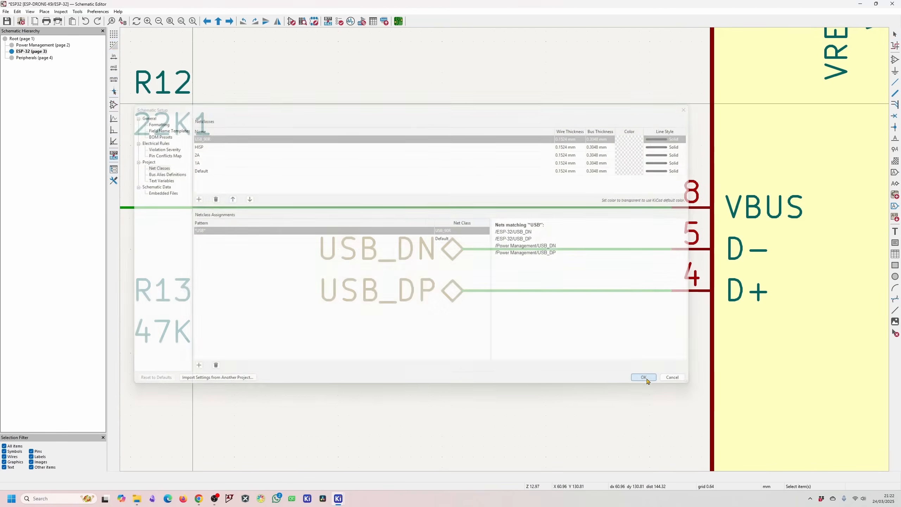
Check the resolved net class of the USB_DN wire on the ESP-32 sheet and save the schematic.
{"action": "middle_click_drag", "start_coordinate": [564, 338], "coordinate": [627, 306]}
{"action": "left_click", "coordinate": [586, 218]}
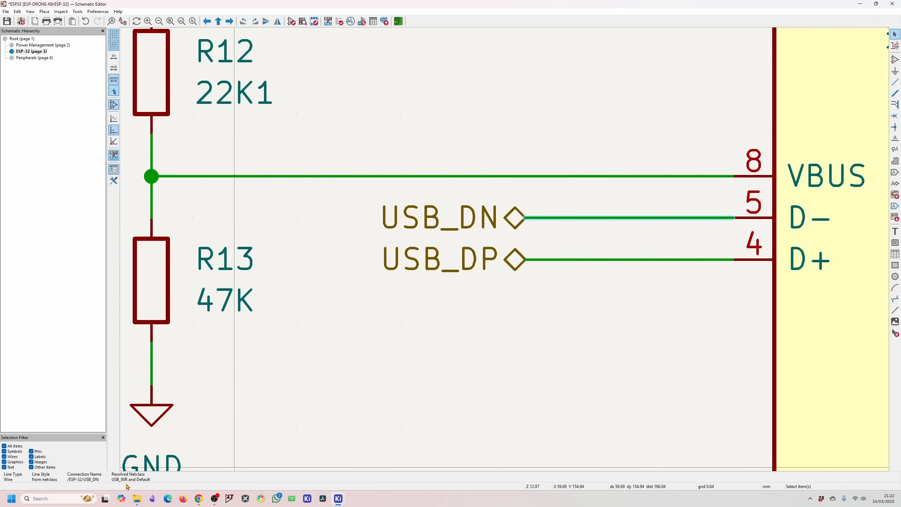
{"action": "key", "text": "Escape"}
{"action": "key", "text": "ctrl+s"}
{"action": "scroll", "coordinate": [359, 269], "scroll_direction": "down", "scroll_amount": 2}
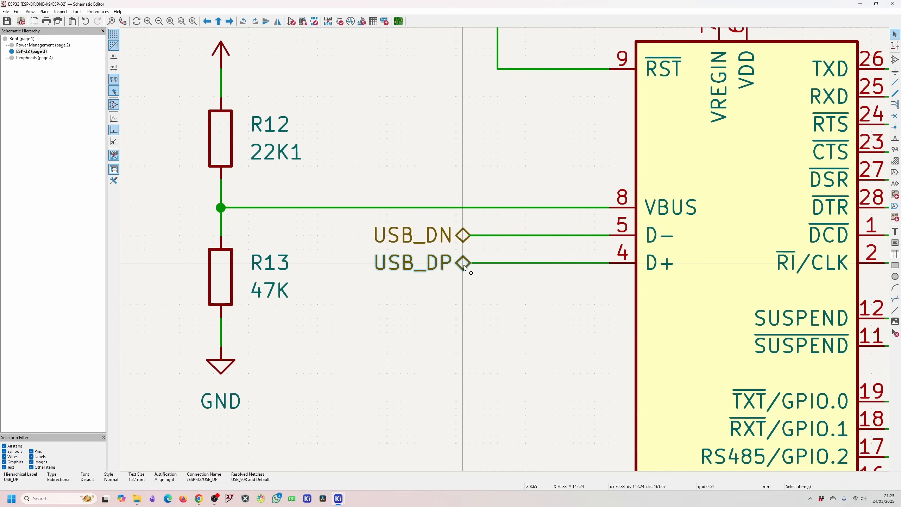
Delete the wires connecting the USB_DN and USB_DP labels to the D- and D+ pins.
{"action": "left_click", "coordinate": [527, 263]}
{"action": "left_click", "coordinate": [527, 235]}
{"action": "key", "text": "Delete"}
{"action": "left_click", "coordinate": [533, 262]}
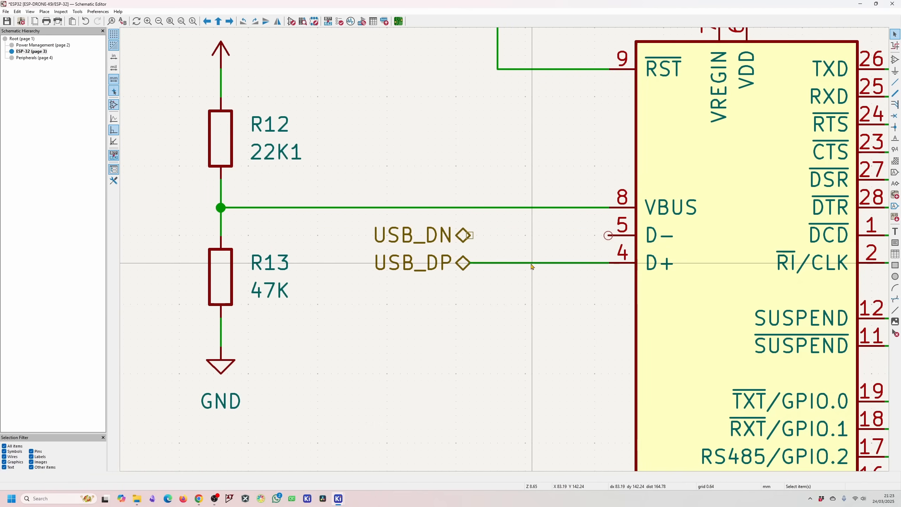
{"action": "key", "text": "Delete"}
{"action": "key", "text": "w"}
{"action": "key", "text": "Escape"}
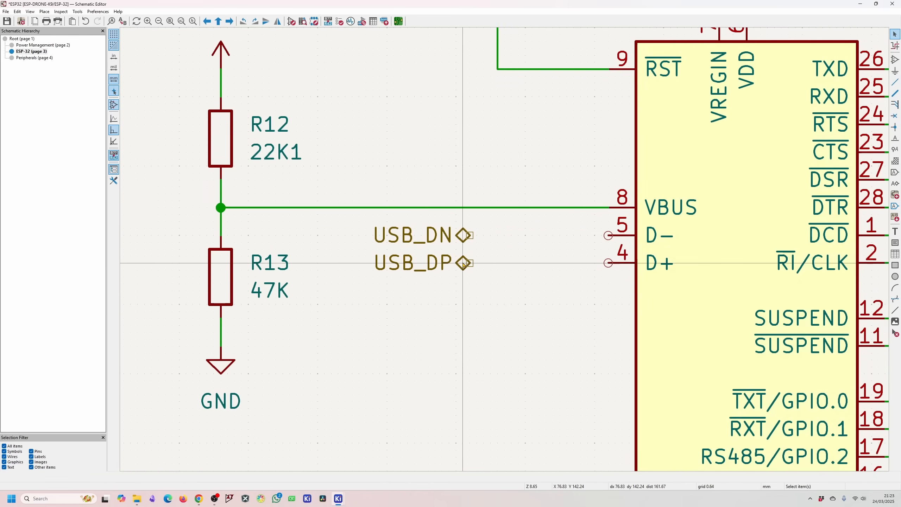
Move the USB_DP and USB_DN hierarchical labels below R13's ground symbol, with USB_DN above USB_DP.
{"action": "mouse_move", "coordinate": [460, 263]}
{"action": "left_mouse_down"}
{"action": "mouse_move", "coordinate": [380, 371]}
{"action": "mouse_move", "coordinate": [378, 412]}
{"action": "mouse_move", "coordinate": [488, 288]}
{"action": "mouse_move", "coordinate": [412, 333]}
{"action": "mouse_move", "coordinate": [419, 368]}
{"action": "left_mouse_up"}
{"action": "scroll", "coordinate": [377, 412], "scroll_direction": "down", "scroll_amount": 2}
{"action": "left_click_drag", "start_coordinate": [565, 134], "coordinate": [418, 319]}
Wire the USB_DN label to the D- pin and the USB_DP label to the D+ pin.
{"action": "left_click", "coordinate": [421, 318]}
{"action": "left_click", "coordinate": [513, 134]}
{"action": "left_click", "coordinate": [662, 134]}
{"action": "left_click", "coordinate": [421, 365]}
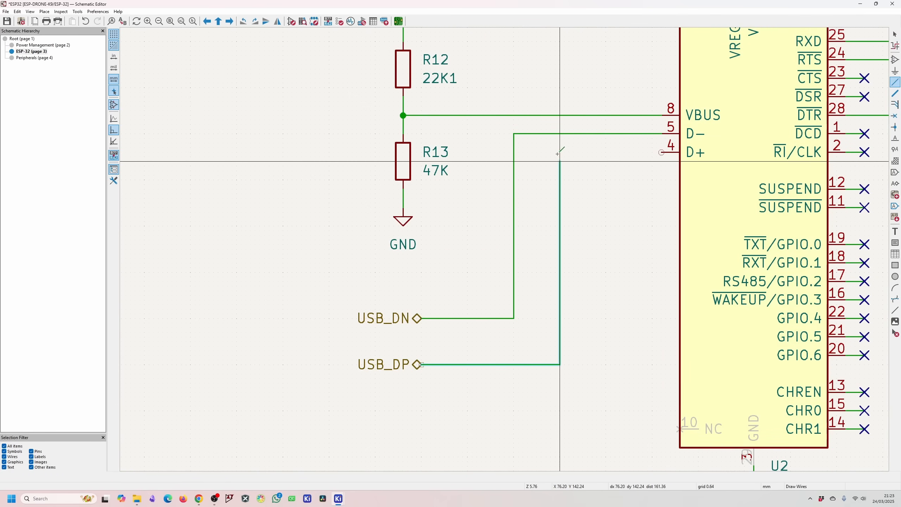
{"action": "left_click", "coordinate": [560, 152]}
{"action": "left_click", "coordinate": [662, 153]}
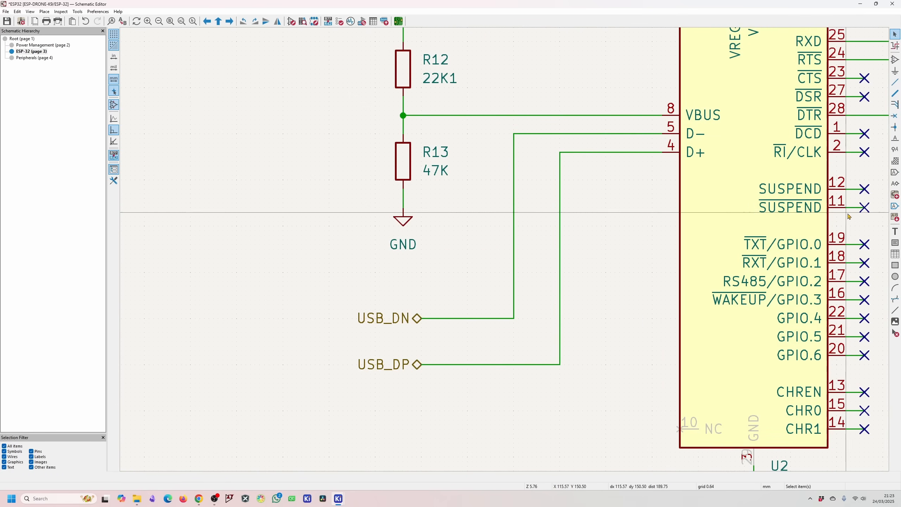
Place directive labels with net class USB_90R on the USB_DN and USB_DP wires.
{"action": "left_click", "coordinate": [896, 149]}
{"action": "left_click", "coordinate": [125, 63]}
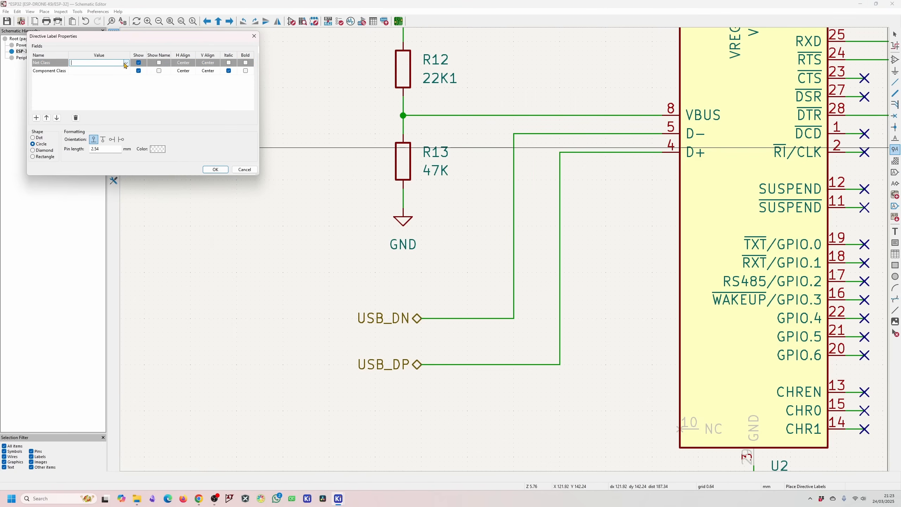
{"action": "left_click", "coordinate": [125, 63]}
{"action": "left_click", "coordinate": [94, 90]}
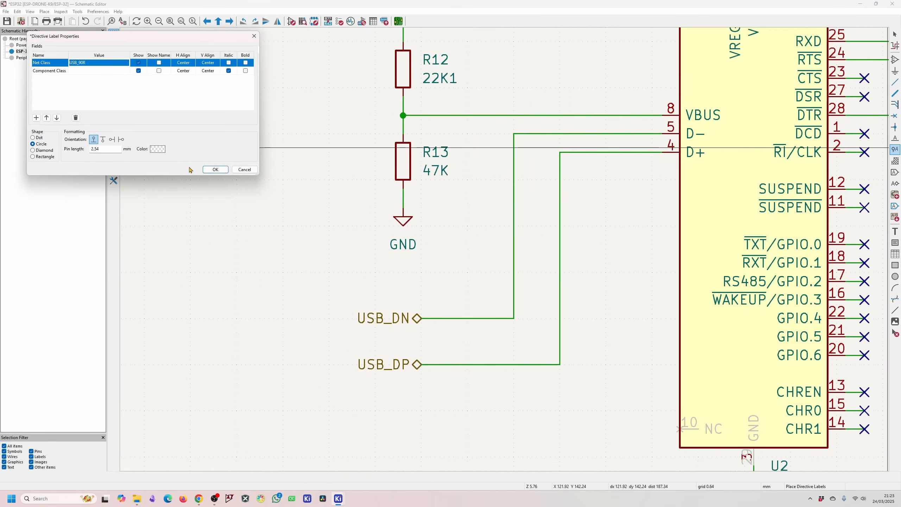
{"action": "left_click", "coordinate": [211, 169]}
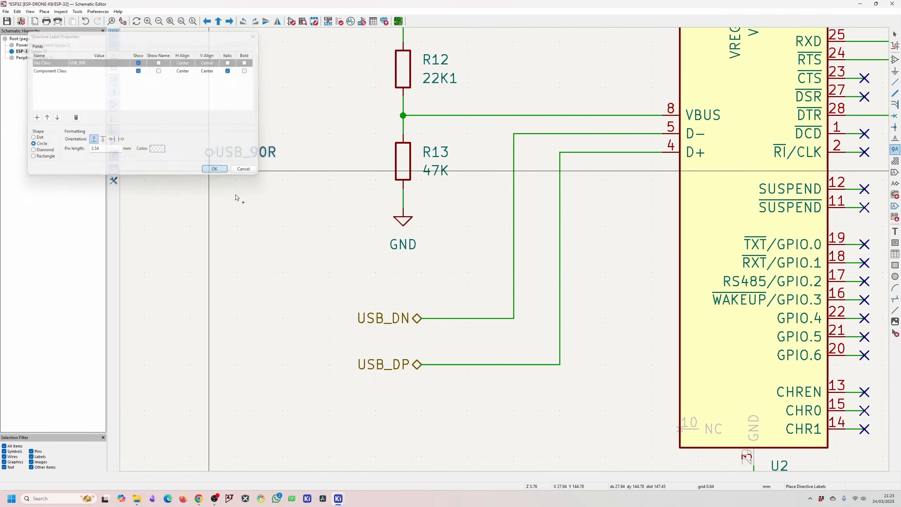
{"action": "left_click", "coordinate": [441, 318]}
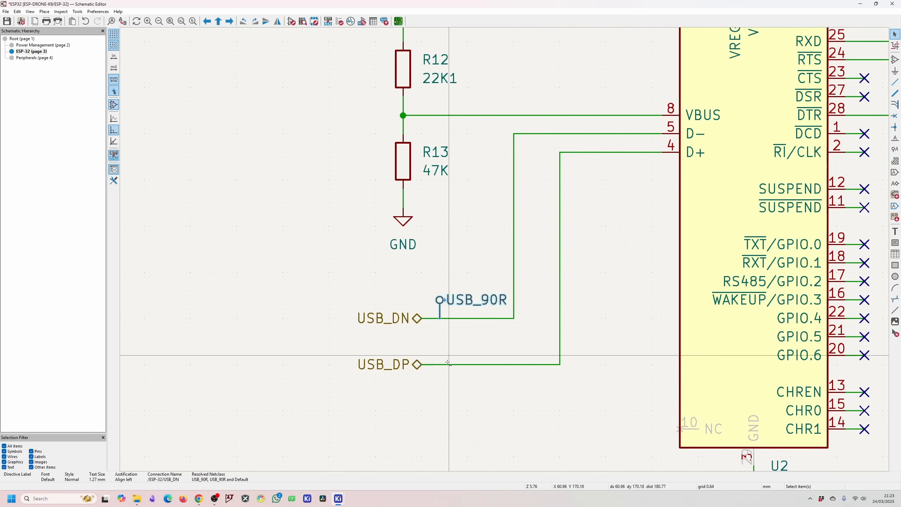
{"action": "left_click", "coordinate": [439, 365]}
{"action": "key", "text": "Escape"}
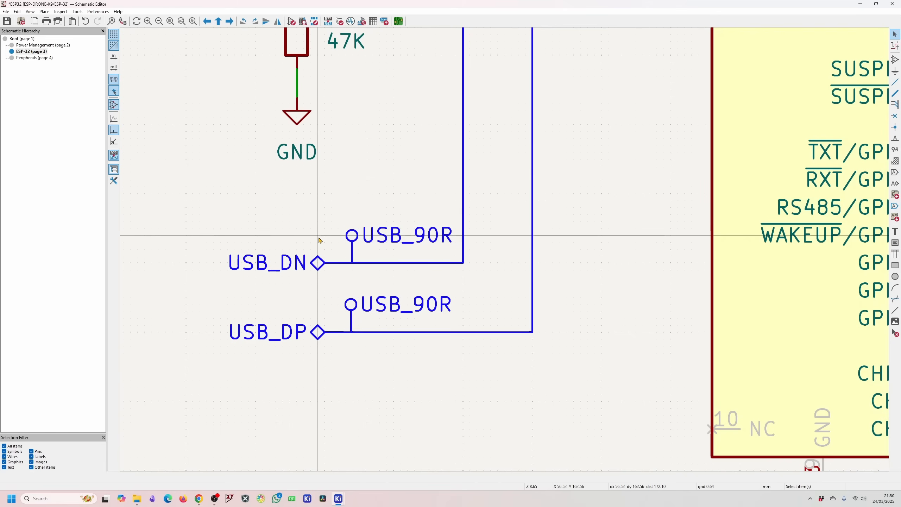
Enable net class colour highlighting in the schematic display options, with a colour highlight thickness of 10 and a reduced opacity.
{"action": "left_click", "coordinate": [98, 12]}
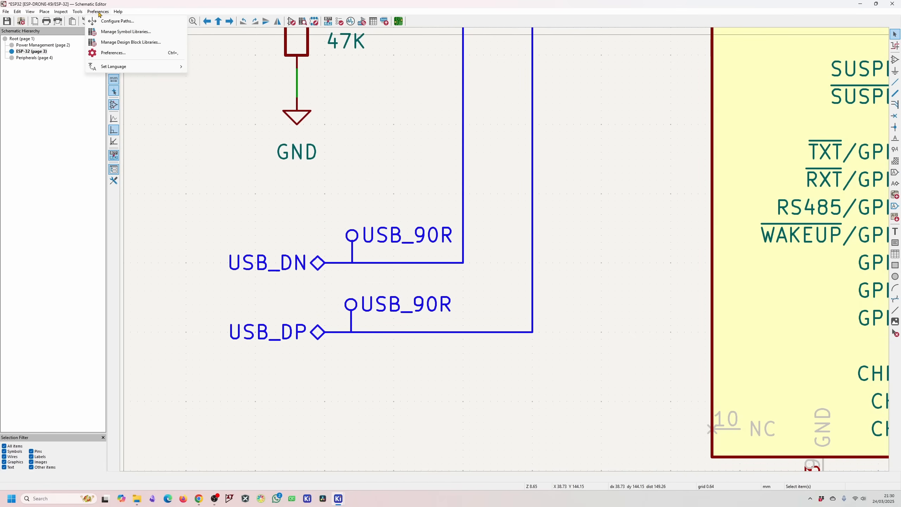
{"action": "left_click", "coordinate": [122, 53]}
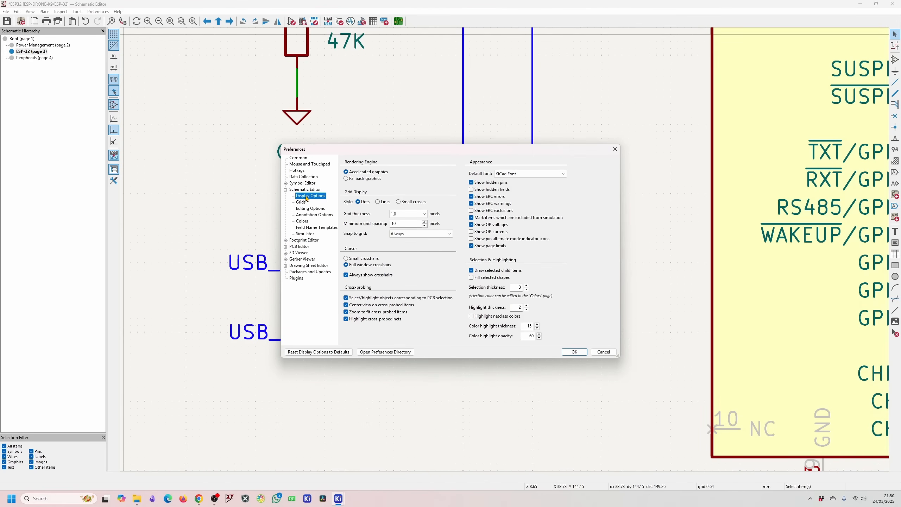
{"action": "left_click", "coordinate": [472, 316]}
{"action": "double_click", "coordinate": [537, 329]}
{"action": "left_click", "coordinate": [537, 329]}
{"action": "left_click", "coordinate": [539, 338]}
{"action": "left_click", "coordinate": [539, 339]}
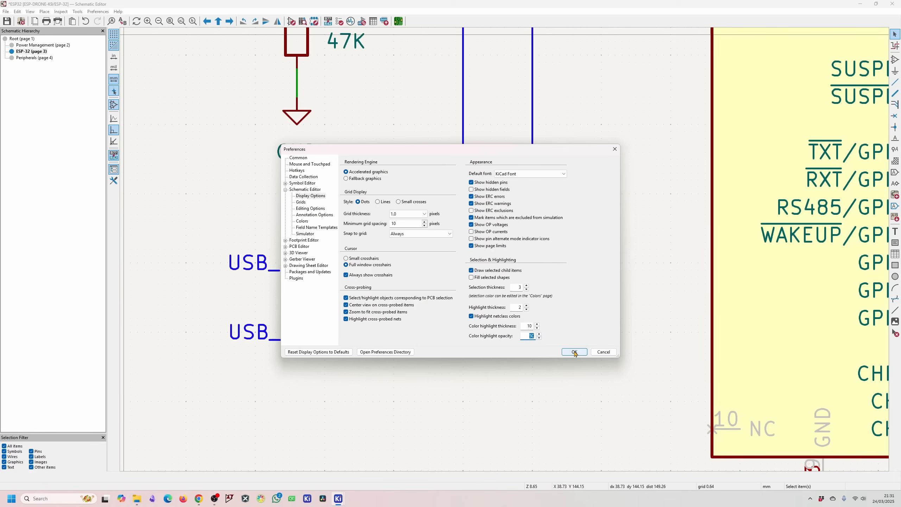
{"action": "left_click", "coordinate": [574, 352]}
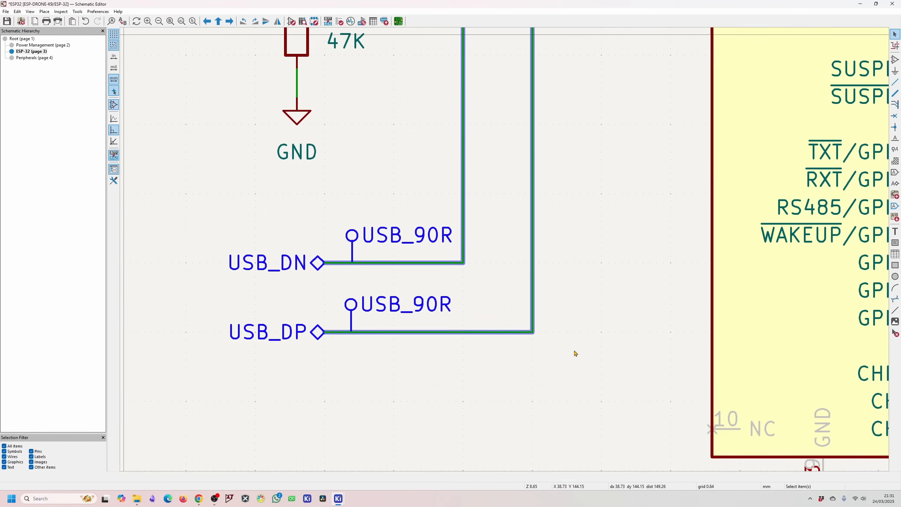
Examine the net class colour highlighting on the USB_DN and USB_DP wires up close and across the sheet.
{"action": "scroll", "coordinate": [504, 256], "scroll_direction": "down", "scroll_amount": 5}
{"action": "scroll", "coordinate": [506, 253], "scroll_direction": "up", "scroll_amount": 10}
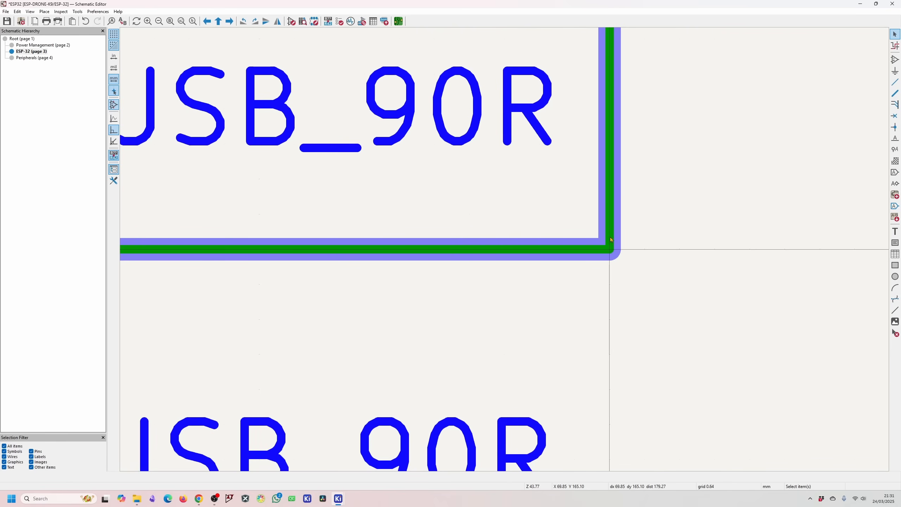
{"action": "scroll", "coordinate": [539, 244], "scroll_direction": "down", "scroll_amount": 5}
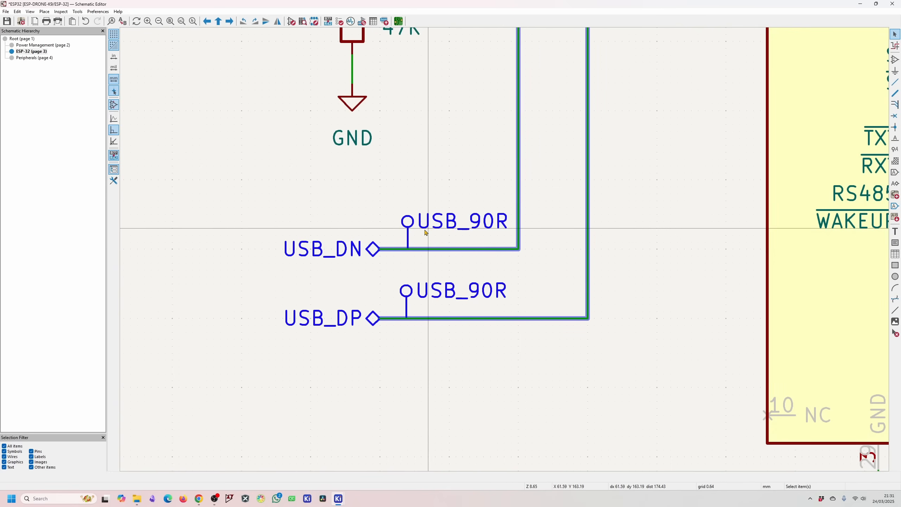
{"action": "scroll", "coordinate": [472, 238], "scroll_direction": "down", "scroll_amount": 7}
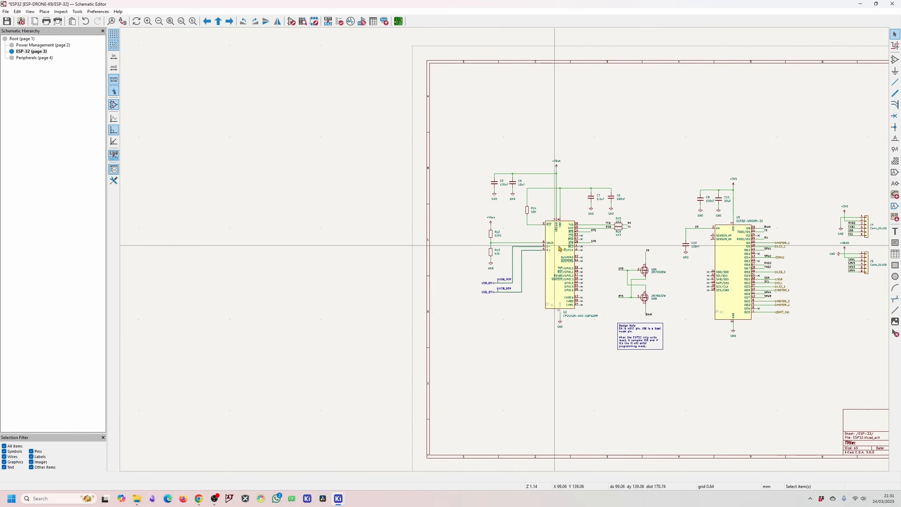
{"action": "scroll", "coordinate": [501, 245], "scroll_direction": "up", "scroll_amount": 2}
{"action": "scroll", "coordinate": [393, 303], "scroll_direction": "up", "scroll_amount": 3}
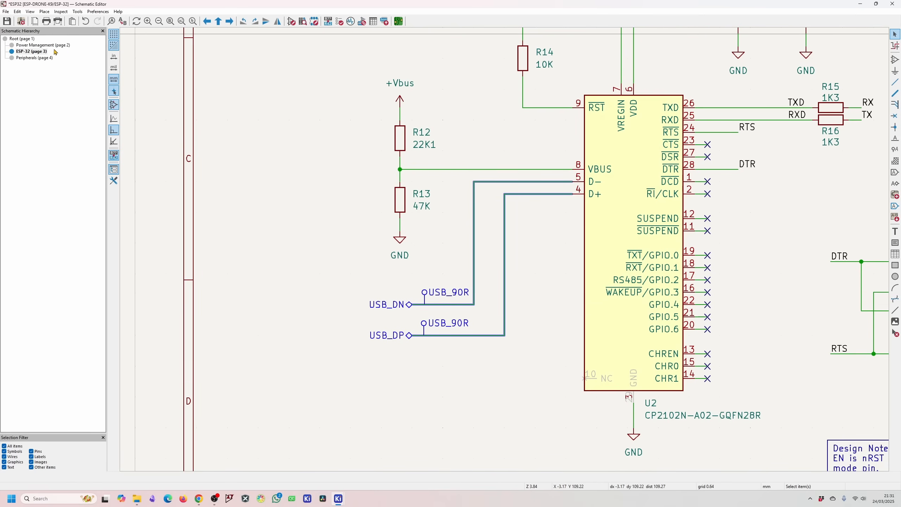
Move U5's SDA and SCL hierarchical labels away from the chip, spaced further apart vertically, and delete their wires to IO21 and IO22.
{"action": "scroll", "coordinate": [301, 248], "scroll_direction": "down", "scroll_amount": 5}
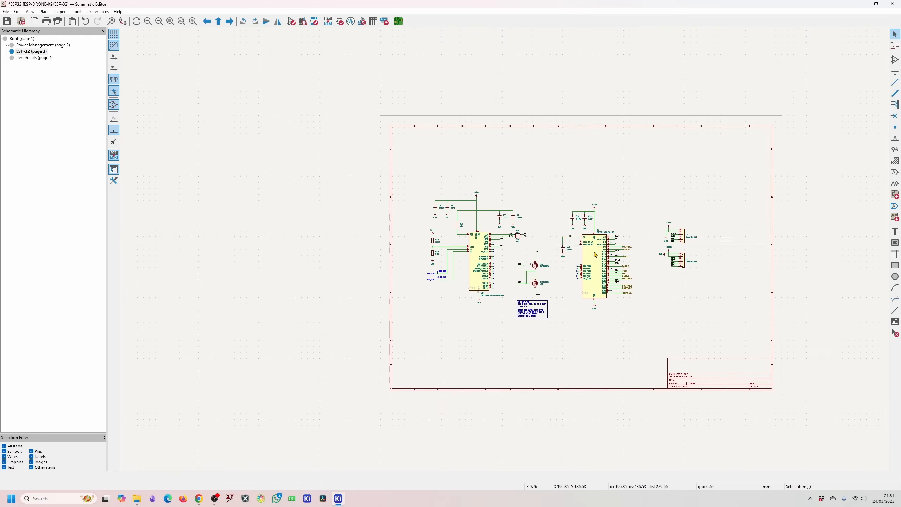
{"action": "scroll", "coordinate": [467, 242], "scroll_direction": "up", "scroll_amount": 5}
{"action": "scroll", "coordinate": [516, 285], "scroll_direction": "down", "scroll_amount": 1}
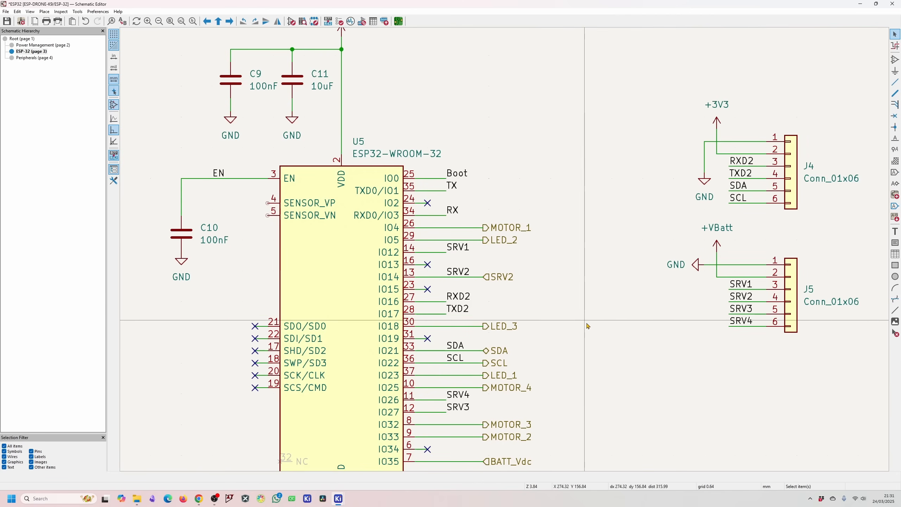
{"action": "scroll", "coordinate": [505, 253], "scroll_direction": "up", "scroll_amount": 2}
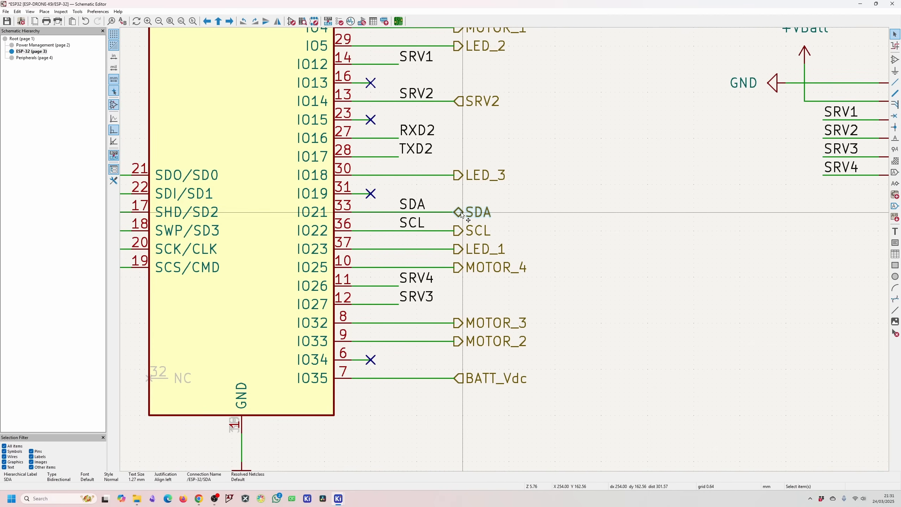
{"action": "left_click_drag", "start_coordinate": [460, 212], "coordinate": [646, 213]}
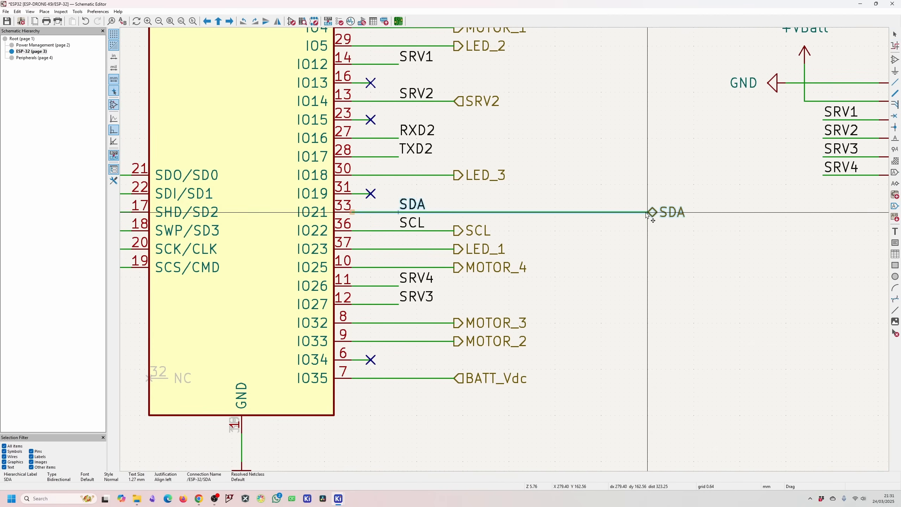
{"action": "left_click_drag", "start_coordinate": [460, 230], "coordinate": [600, 201]}
{"action": "key", "text": "Delete"}
{"action": "left_click_drag", "start_coordinate": [652, 212], "coordinate": [652, 184]}
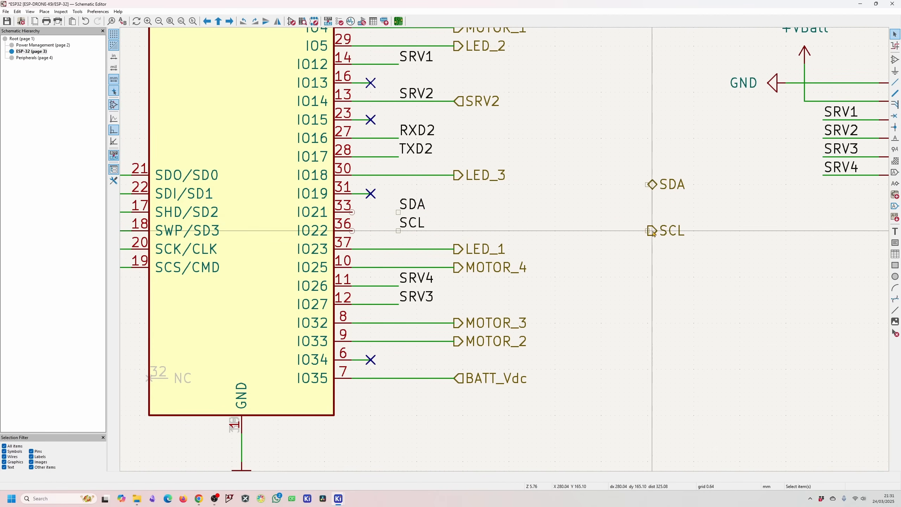
{"action": "left_click_drag", "start_coordinate": [653, 232], "coordinate": [653, 259]}
Wire IO21 to the SDA hierarchical label and IO22 to the SCL hierarchical label with stepped wires.
{"action": "left_click", "coordinate": [352, 213]}
{"action": "left_click", "coordinate": [602, 184]}
{"action": "left_click", "coordinate": [647, 185]}
{"action": "left_click", "coordinate": [352, 231]}
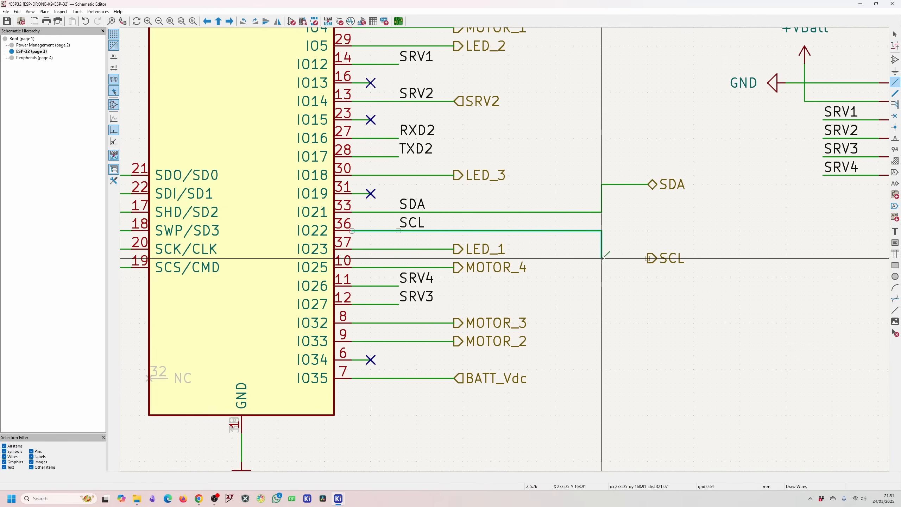
{"action": "left_click", "coordinate": [648, 258]}
{"action": "key", "text": "Escape"}
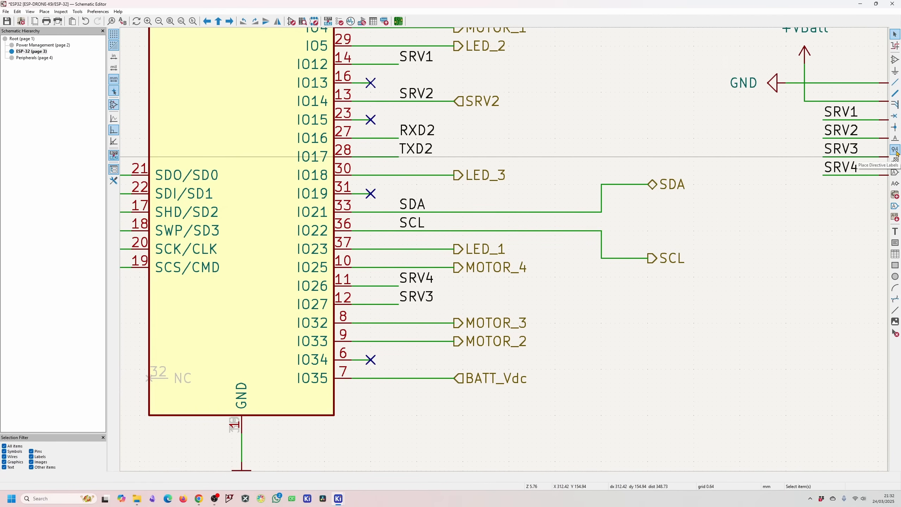
Place directive labels with net class HISP above the SDA wire and below the SCL wire.
{"action": "left_click", "coordinate": [896, 151]}
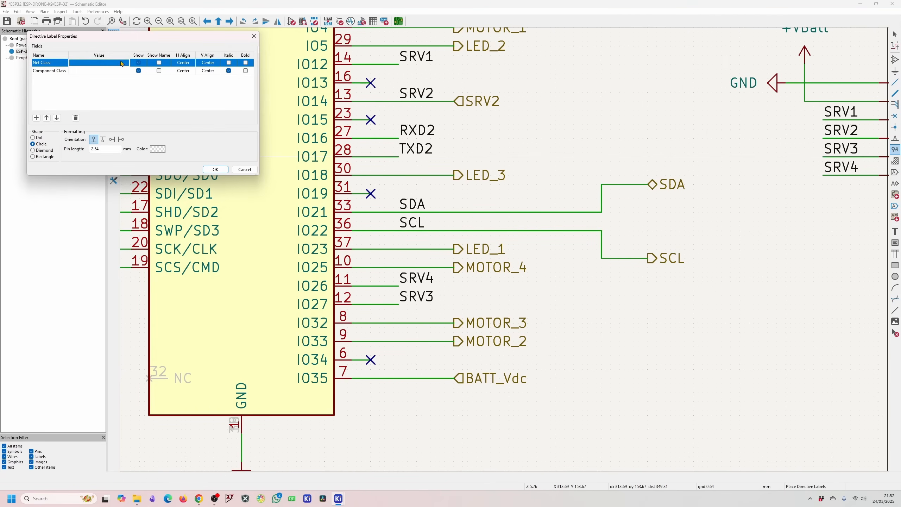
{"action": "left_click", "coordinate": [91, 85]}
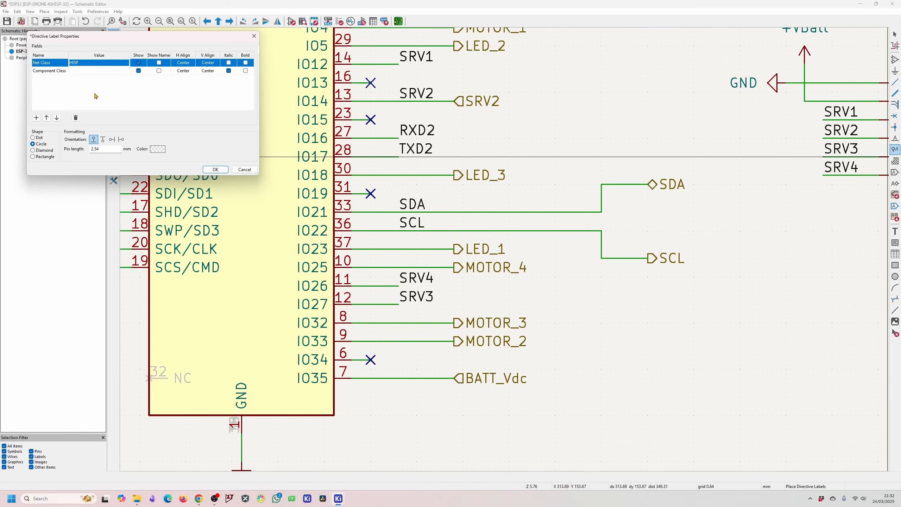
{"action": "left_click", "coordinate": [215, 169]}
{"action": "left_click", "coordinate": [555, 194]}
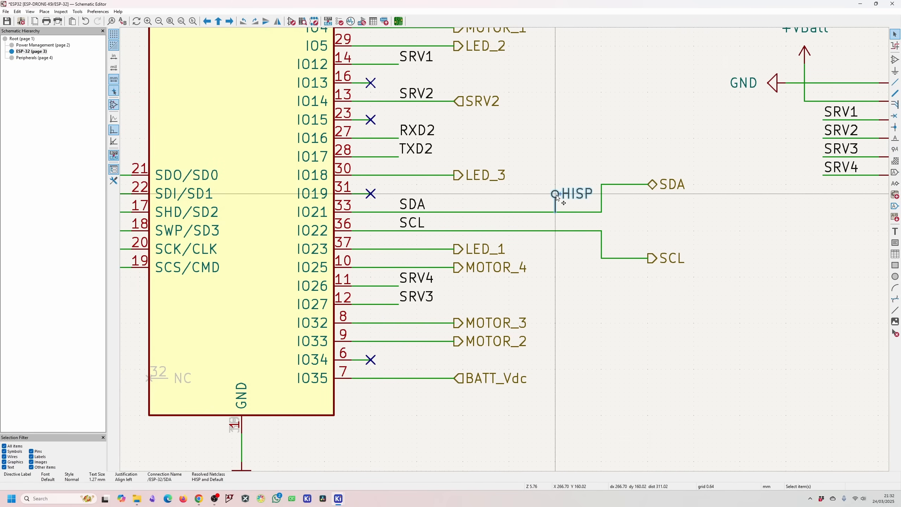
{"action": "left_click", "coordinate": [565, 253]}
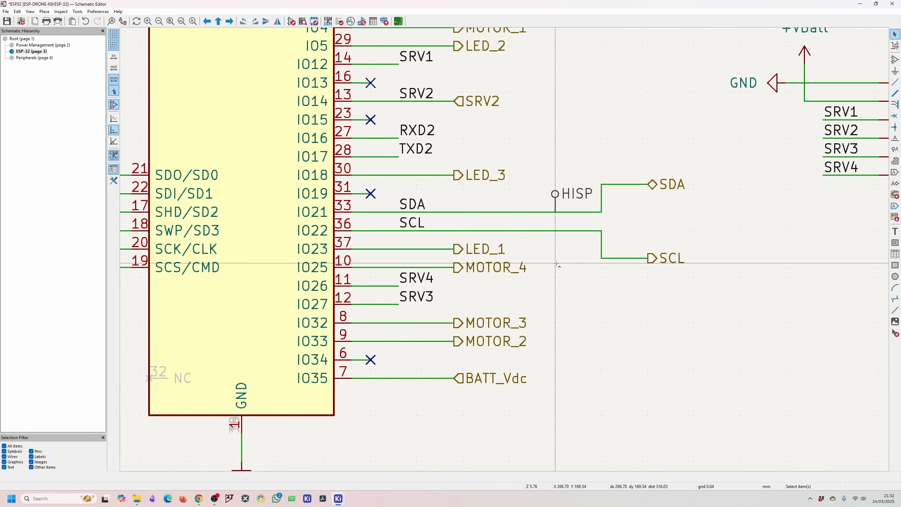
{"action": "key", "text": "ctrl+v"}
{"action": "left_click", "coordinate": [555, 232]}
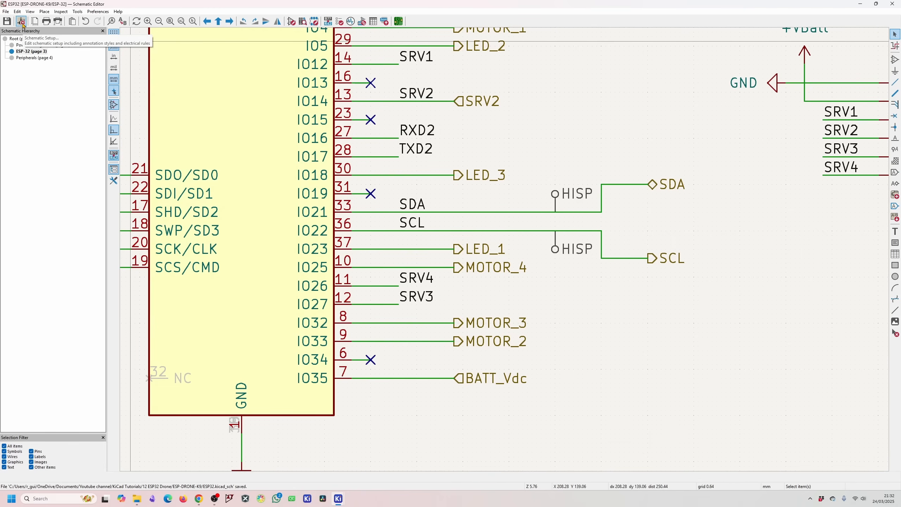
Set the HISP net class colour to orange and accept the schematic settings.
{"action": "left_click", "coordinate": [21, 22]}
{"action": "left_click", "coordinate": [217, 149]}
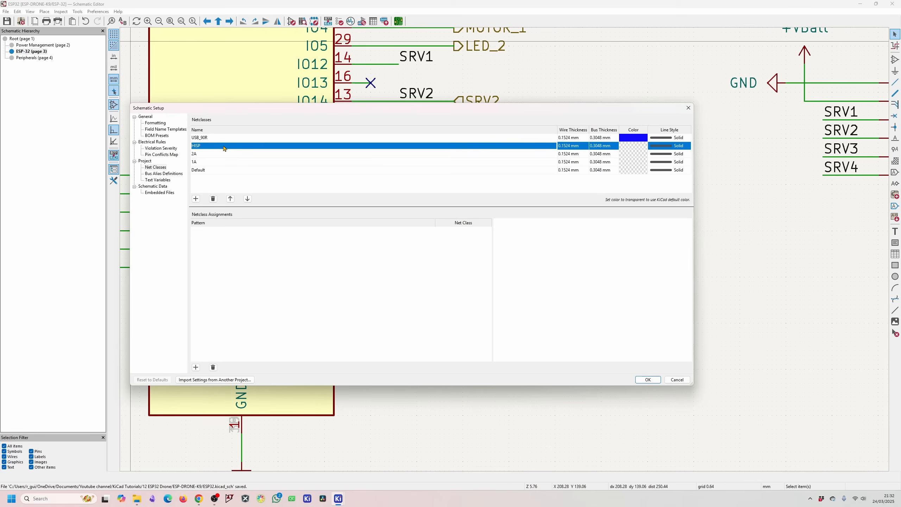
{"action": "left_click", "coordinate": [563, 146]}
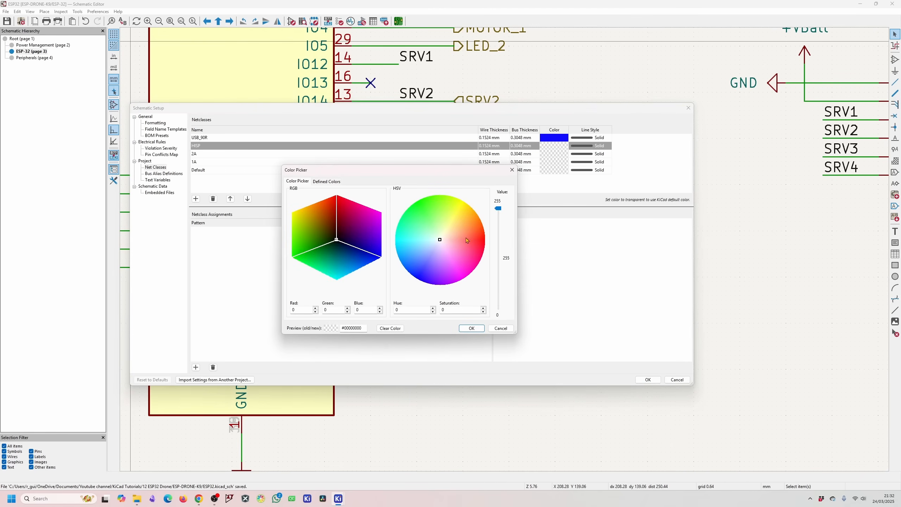
{"action": "left_click", "coordinate": [424, 213]}
{"action": "left_click_drag", "start_coordinate": [467, 214], "coordinate": [475, 212]}
{"action": "left_click", "coordinate": [472, 328]}
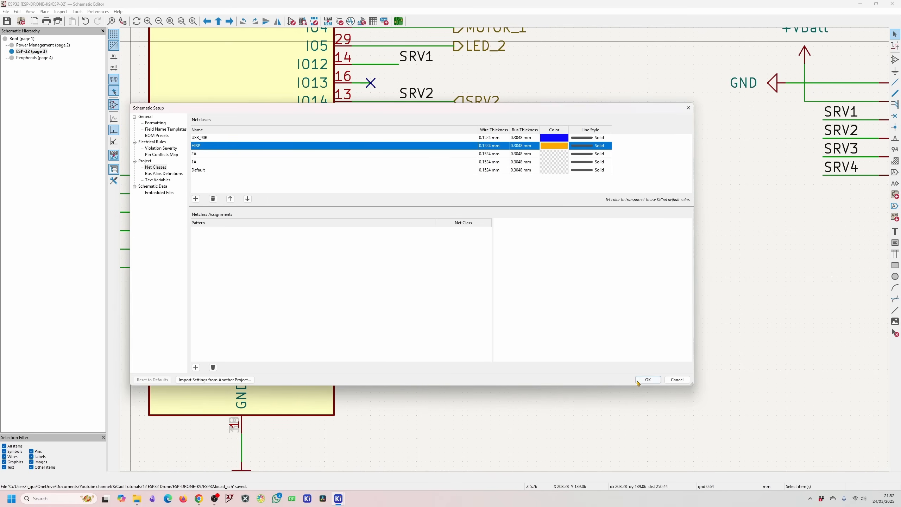
{"action": "left_click", "coordinate": [647, 380]}
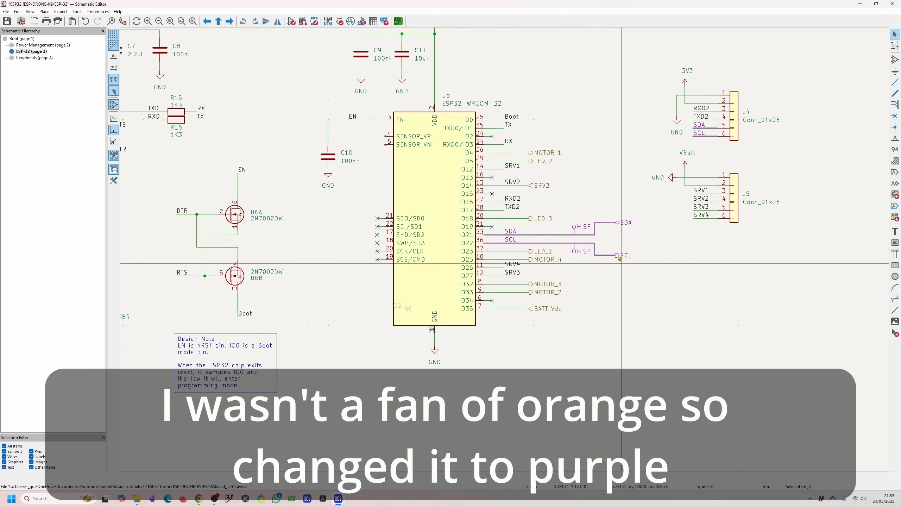
Open the Peripherals sheet and inspect the SDA and SCL wires near R17 and R18 for net class highlighting.
{"action": "left_click", "coordinate": [32, 58]}
{"action": "scroll", "coordinate": [468, 273], "scroll_direction": "up", "scroll_amount": 4}
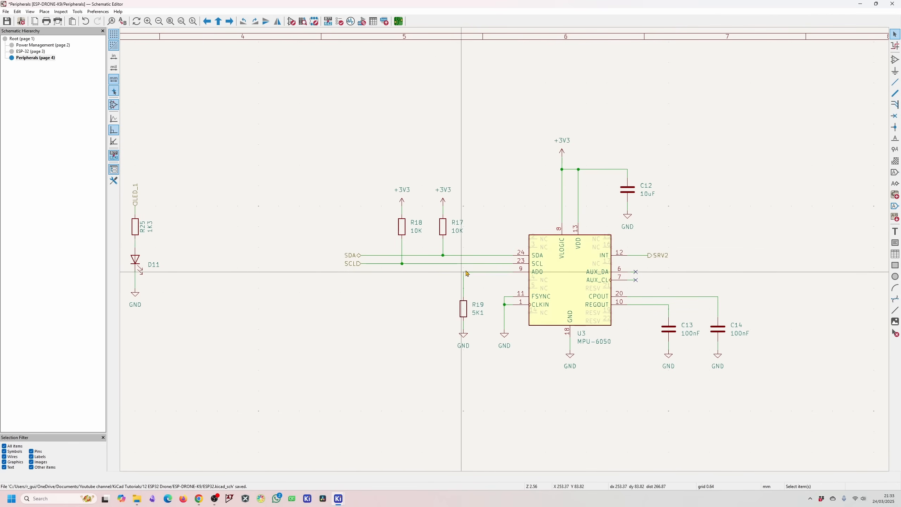
{"action": "scroll", "coordinate": [493, 255], "scroll_direction": "up", "scroll_amount": 5}
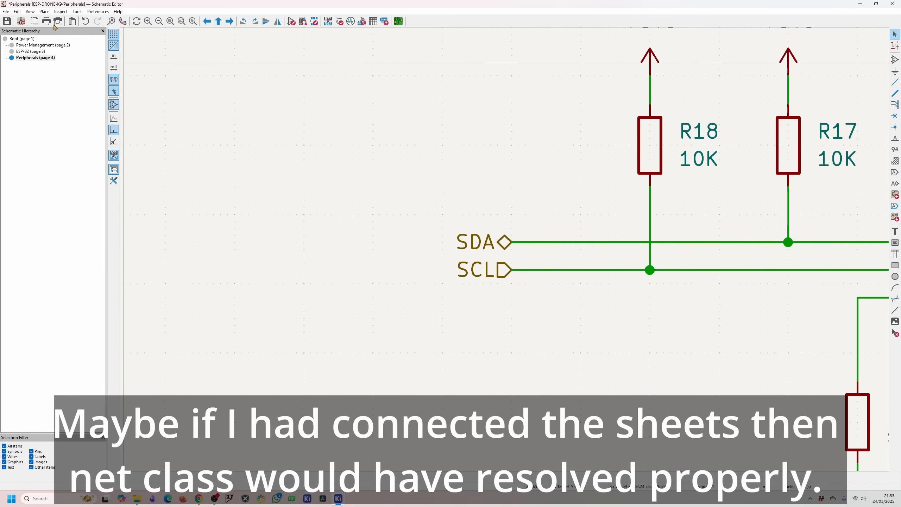
Add a netclass assignment in the schematic setup that maps the pattern *SDA* to the HISP net class.
{"action": "left_click", "coordinate": [22, 23]}
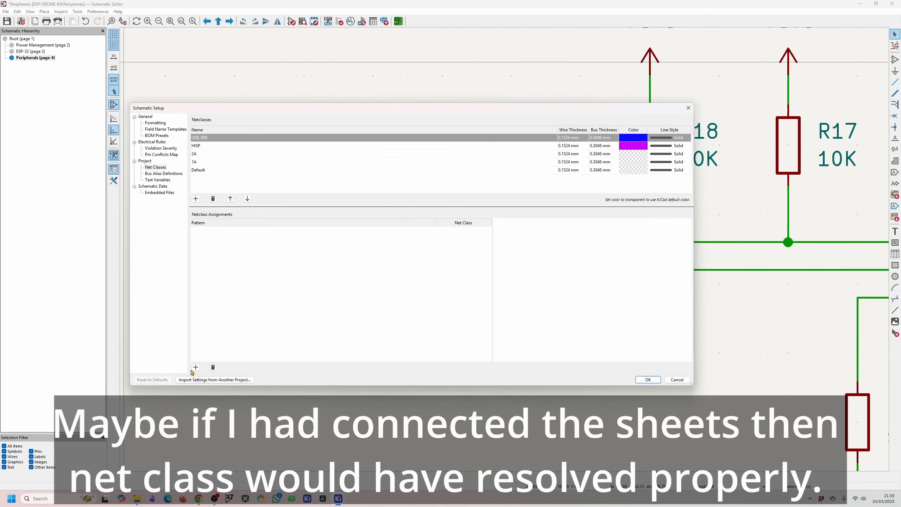
{"action": "left_click", "coordinate": [479, 232]}
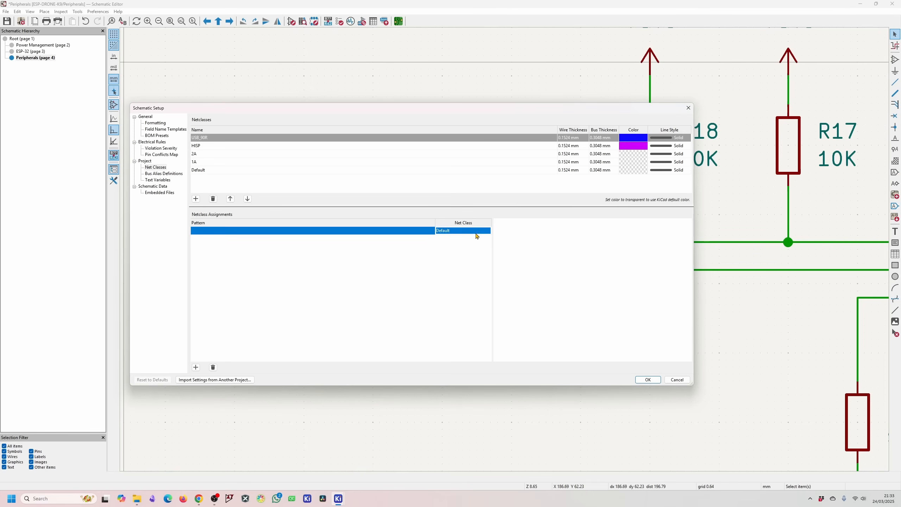
{"action": "left_click", "coordinate": [488, 232]}
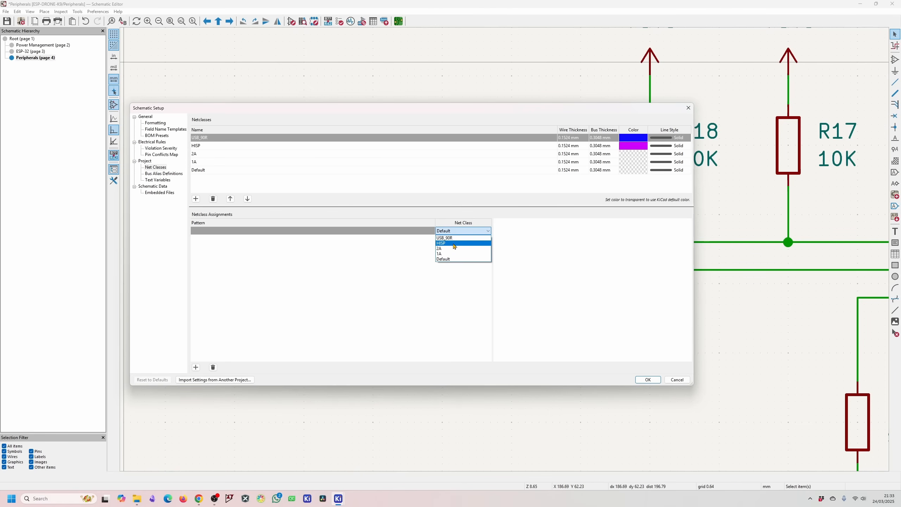
{"action": "left_click", "coordinate": [455, 244]}
{"action": "left_click", "coordinate": [294, 232]}
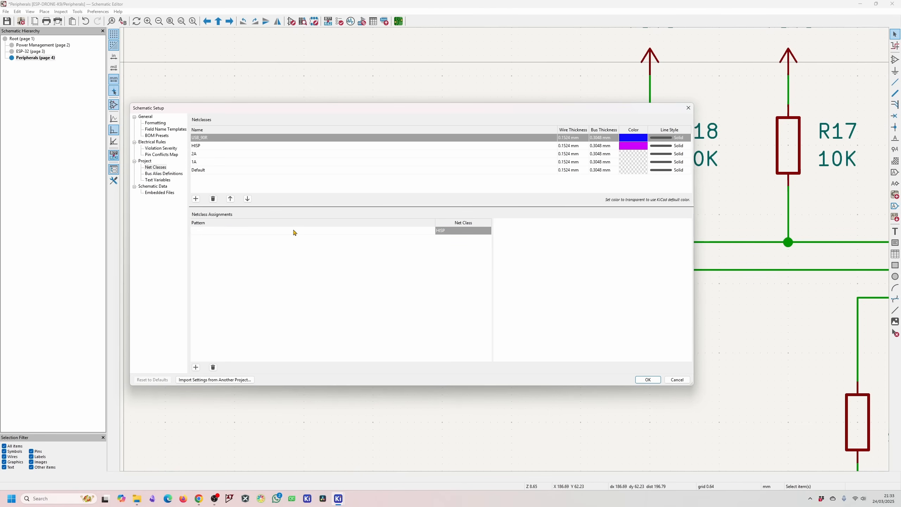
{"action": "type", "text": "*"}
{"action": "type", "text": "SDA*"}
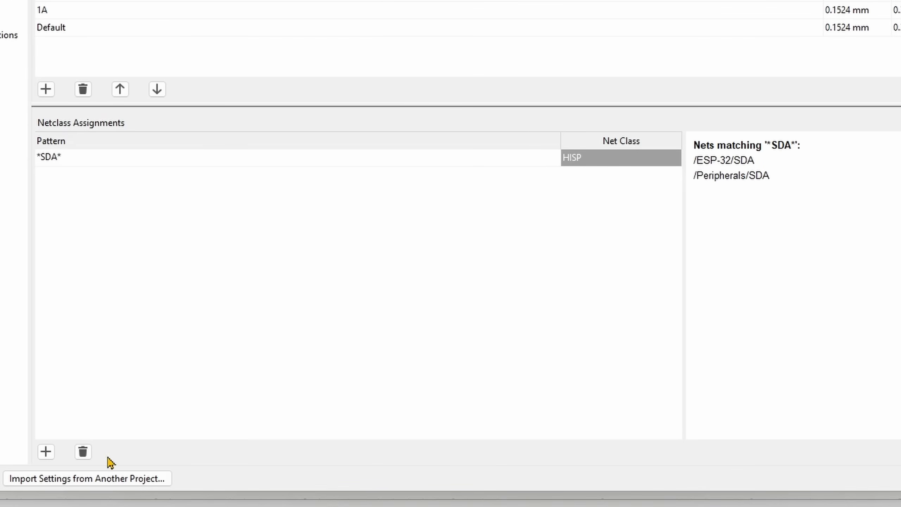
Add a second netclass assignment that maps the pattern *SCL* to the HISP net class, and accept the settings.
{"action": "left_click", "coordinate": [46, 452]}
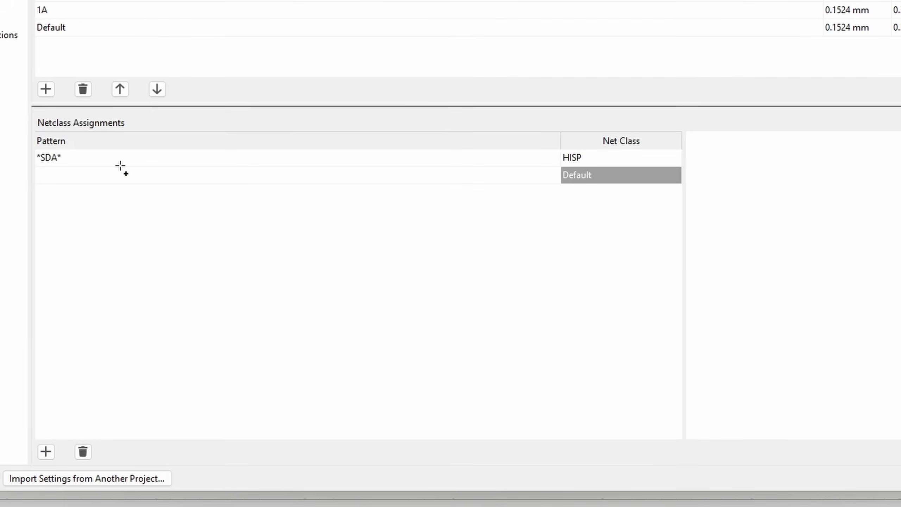
{"action": "type", "text": "*SCL*"}
{"action": "left_click", "coordinate": [673, 176]}
{"action": "left_click", "coordinate": [621, 213]}
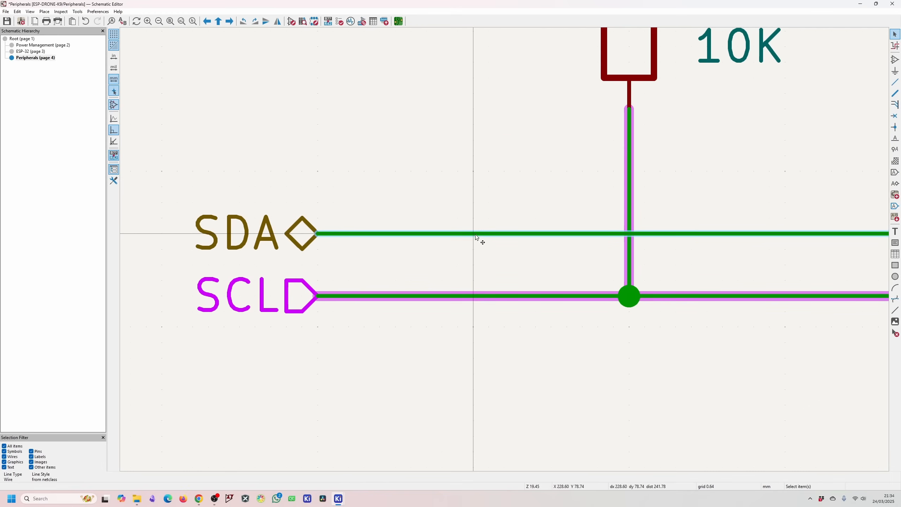
Inspect the SDA and SCL wires and the SDA hierarchical label near R17 and R18 for their resolved net class.
{"action": "scroll", "coordinate": [475, 238], "scroll_direction": "down", "scroll_amount": 10}
{"action": "scroll", "coordinate": [496, 265], "scroll_direction": "up", "scroll_amount": 3}
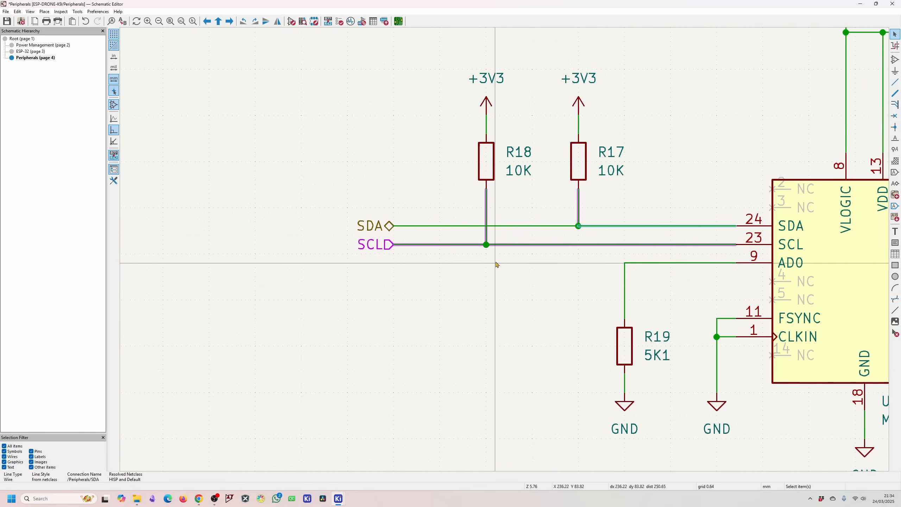
{"action": "left_click", "coordinate": [413, 226]}
{"action": "double_click", "coordinate": [437, 227]}
{"action": "key", "text": "Escape"}
{"action": "left_click", "coordinate": [522, 239]}
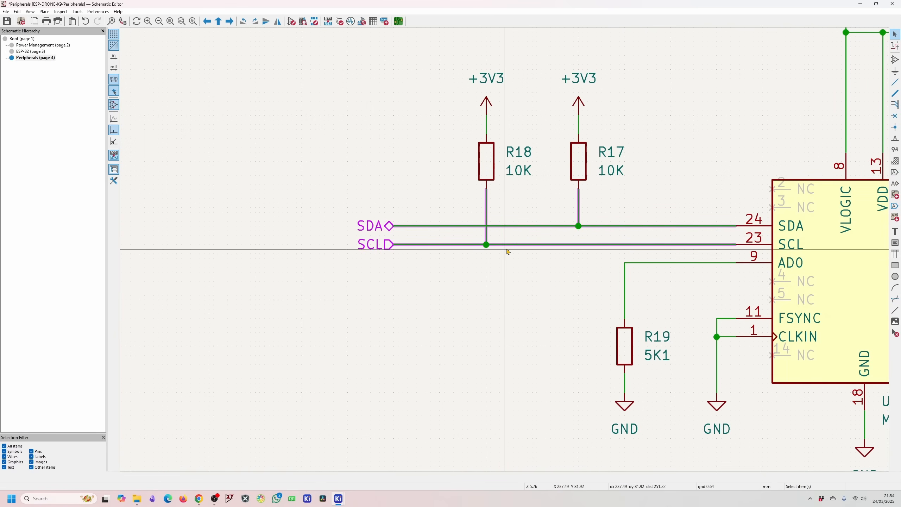
{"action": "scroll", "coordinate": [451, 248], "scroll_direction": "down", "scroll_amount": 2}
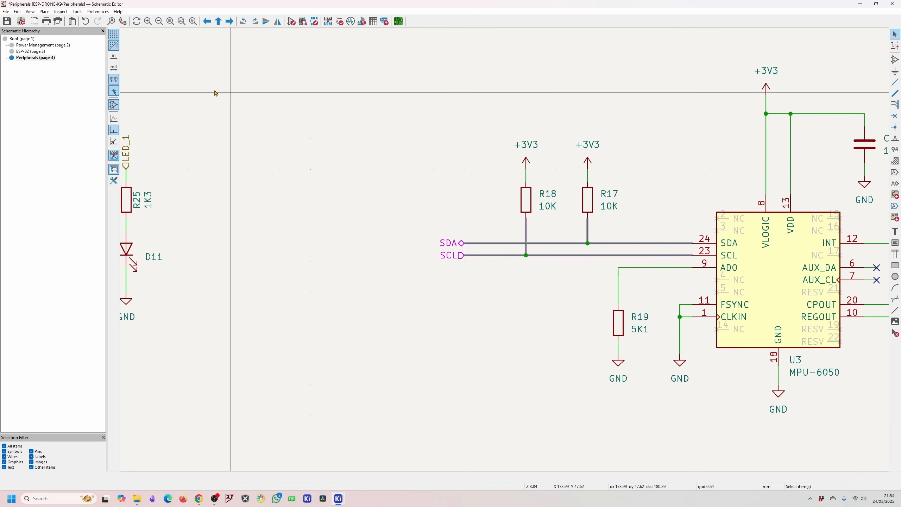
{"action": "scroll", "coordinate": [443, 246], "scroll_direction": "up", "scroll_amount": 4}
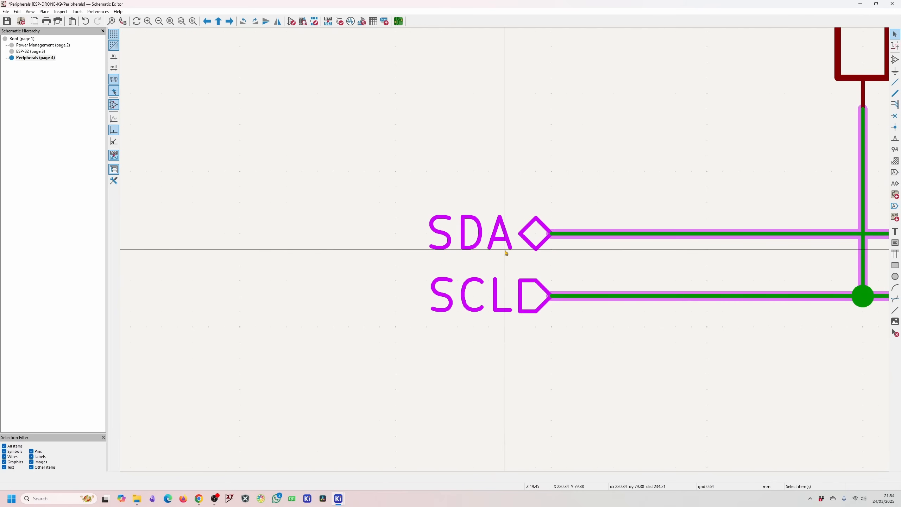
{"action": "left_click", "coordinate": [537, 233]}
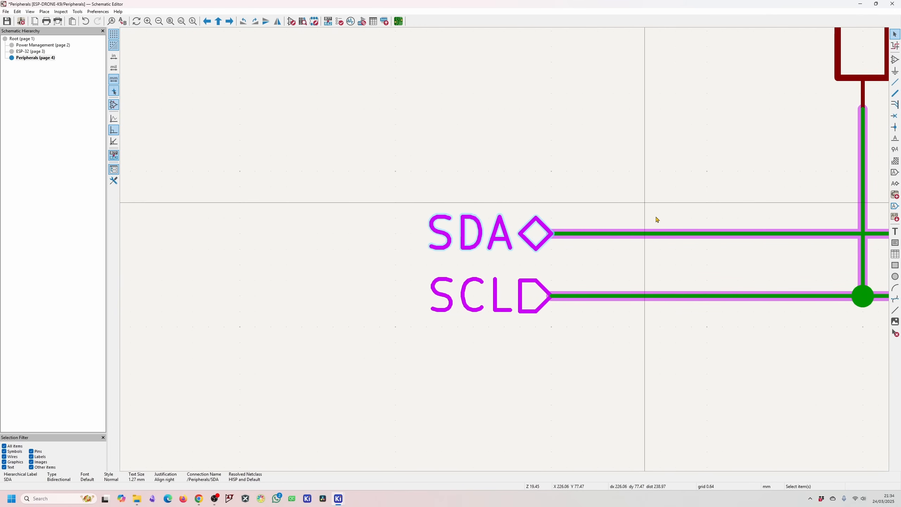
{"action": "scroll", "coordinate": [671, 211], "scroll_direction": "down", "scroll_amount": 3}
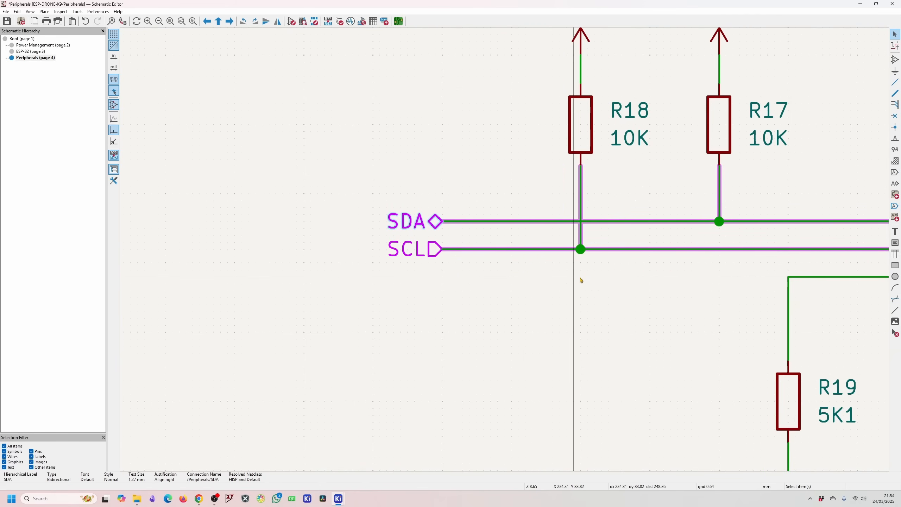
Raise the +VBatt symbol above connector J3 and place a directive label with net class 2A beside its wire.
{"action": "scroll", "coordinate": [600, 285], "scroll_direction": "down", "scroll_amount": 5}
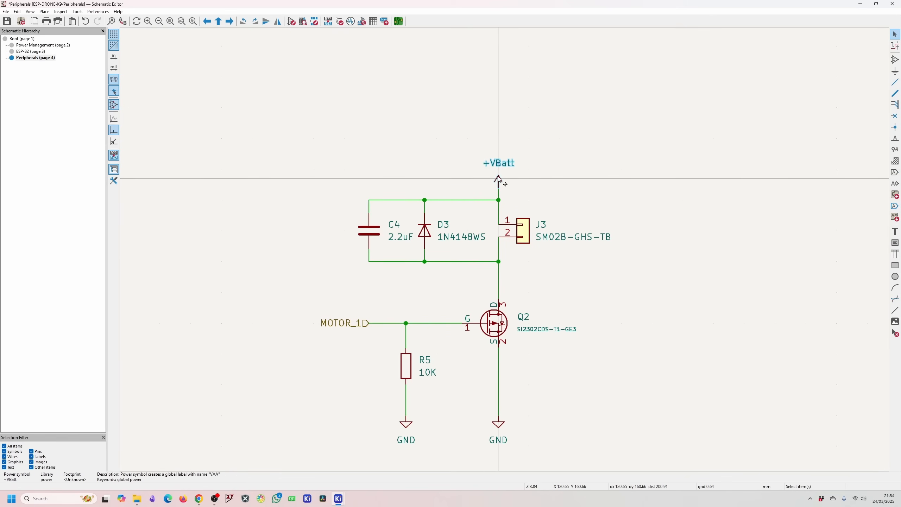
{"action": "left_click_drag", "start_coordinate": [498, 177], "coordinate": [500, 155]}
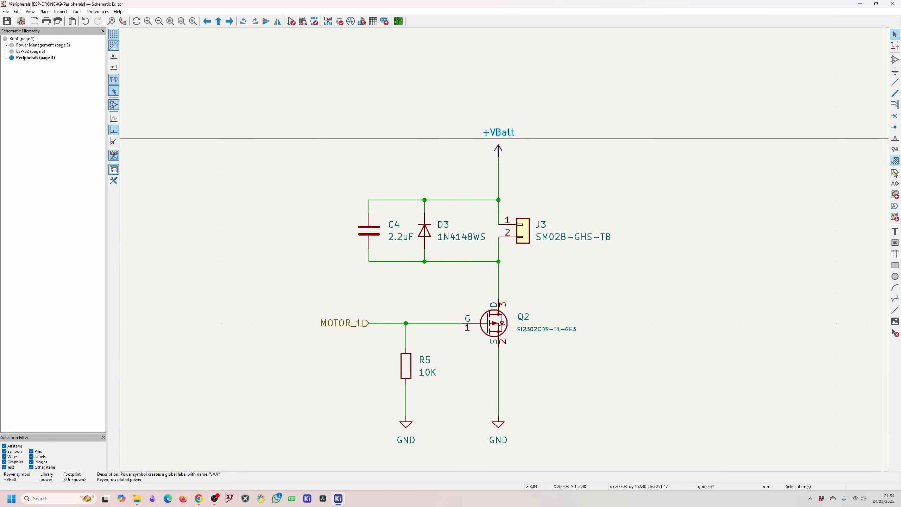
{"action": "left_click", "coordinate": [895, 150]}
{"action": "left_click", "coordinate": [531, 164]}
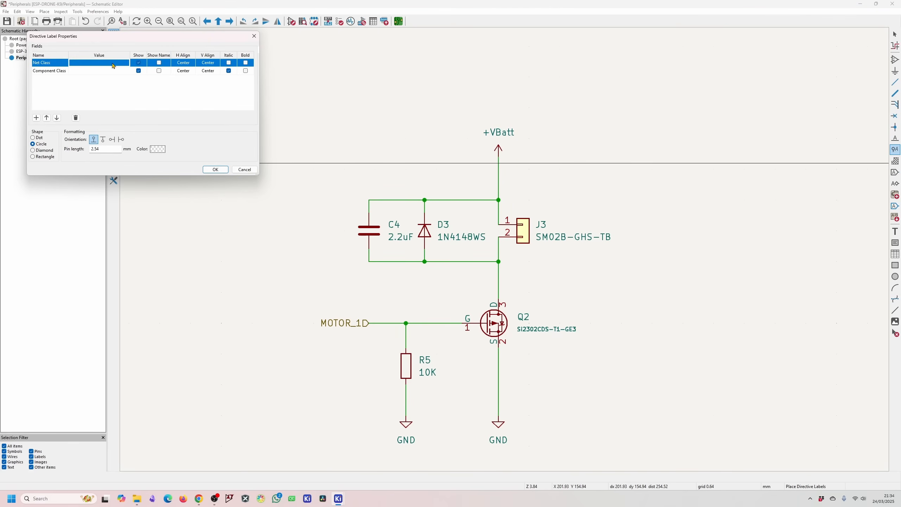
{"action": "left_click", "coordinate": [82, 81]}
{"action": "left_click", "coordinate": [215, 170]}
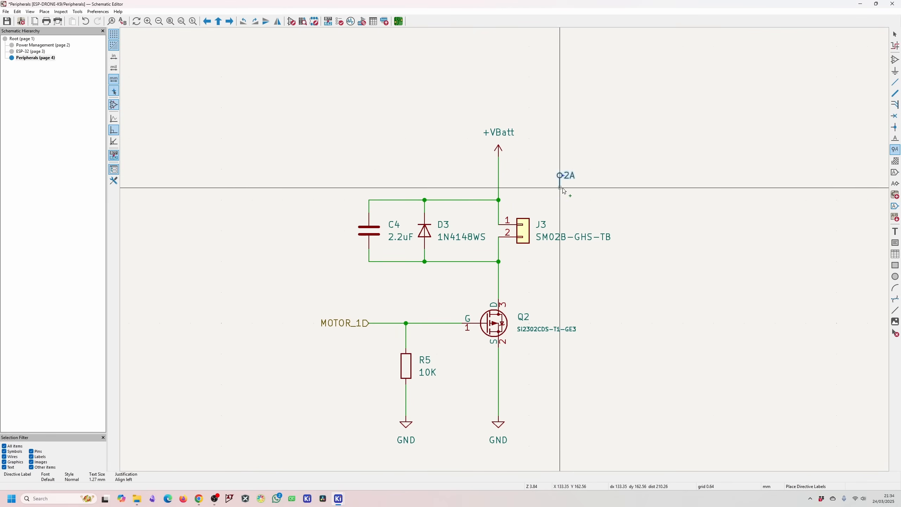
{"action": "scroll", "coordinate": [508, 175], "scroll_direction": "up", "scroll_amount": 5}
{"action": "left_click", "coordinate": [525, 187]}
{"action": "key", "text": "Escape"}
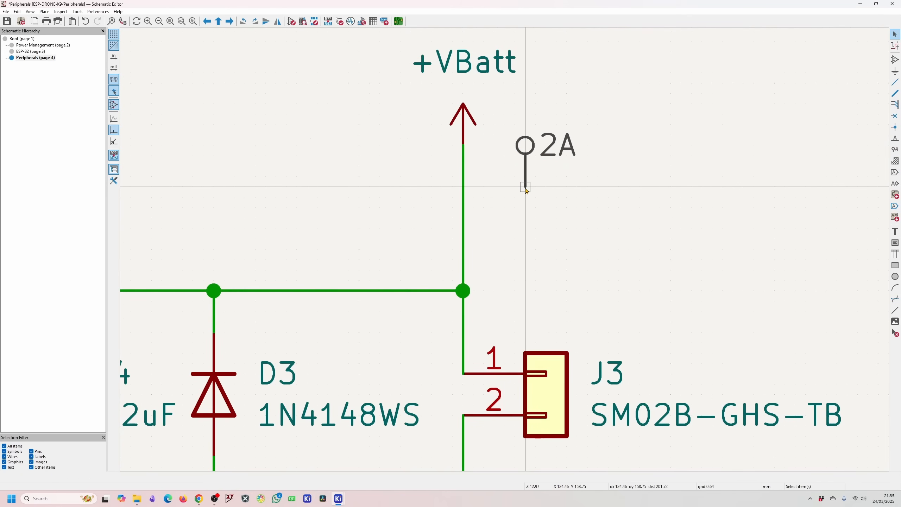
Wire the 2A directive label to the +VBatt line above J3.
{"action": "left_click", "coordinate": [525, 186]}
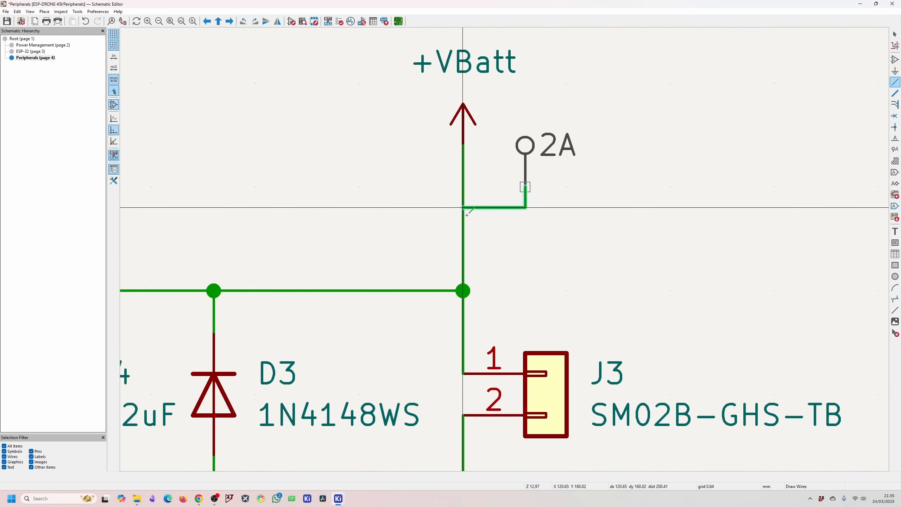
{"action": "left_click", "coordinate": [464, 209]}
{"action": "key", "text": "Escape"}
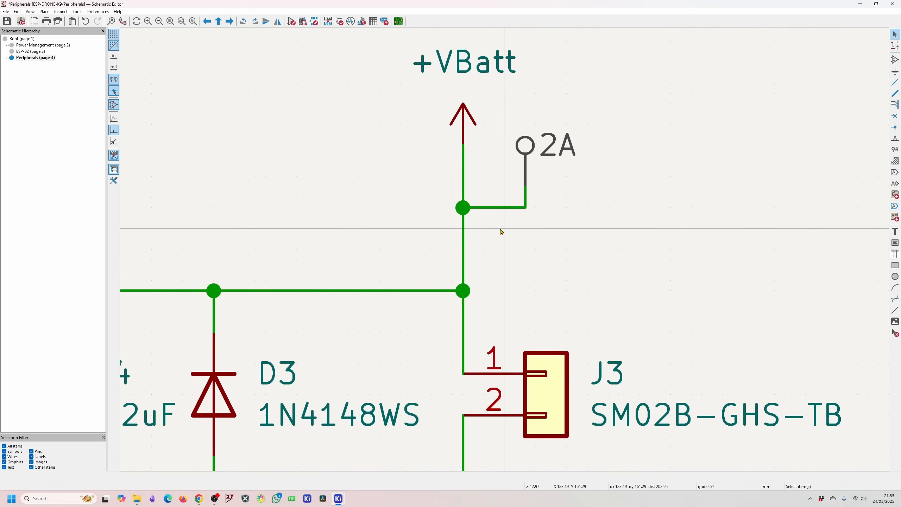
Rotate the 2A directive label to a horizontal orientation and align it with its short wire from the +VBatt line.
{"action": "scroll", "coordinate": [529, 178], "scroll_direction": "down", "scroll_amount": 3}
{"action": "key", "text": "g"}
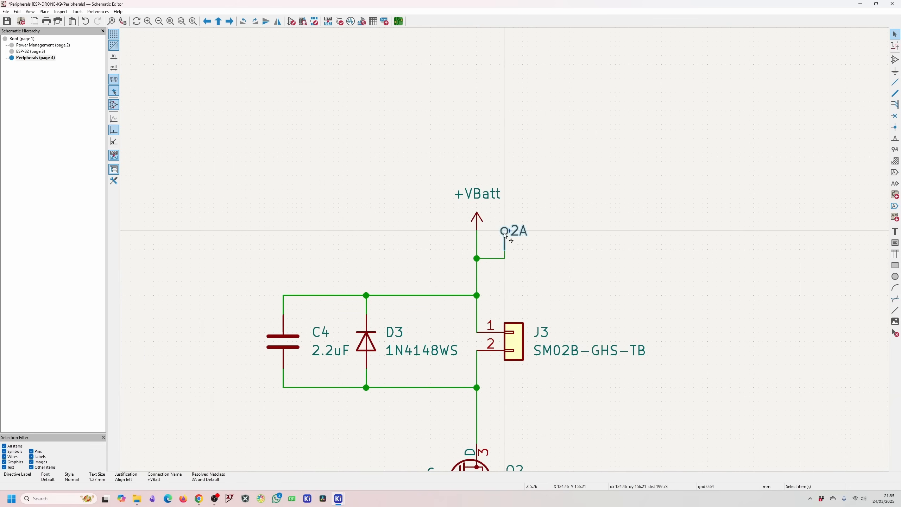
{"action": "key", "text": "Escape"}
{"action": "key", "text": "g"}
{"action": "key", "text": "r"}
{"action": "key", "text": "x"}
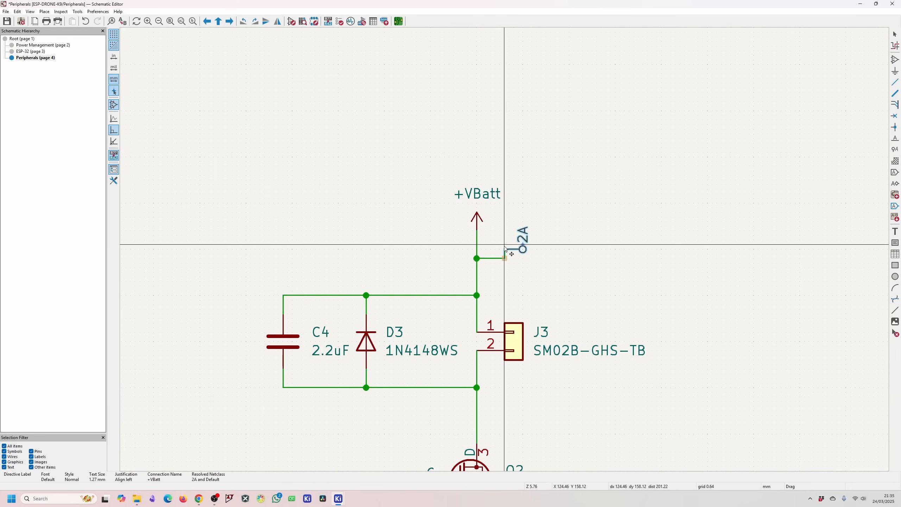
{"action": "left_click", "coordinate": [496, 258]}
{"action": "middle_click_drag", "start_coordinate": [477, 274], "coordinate": [505, 250]}
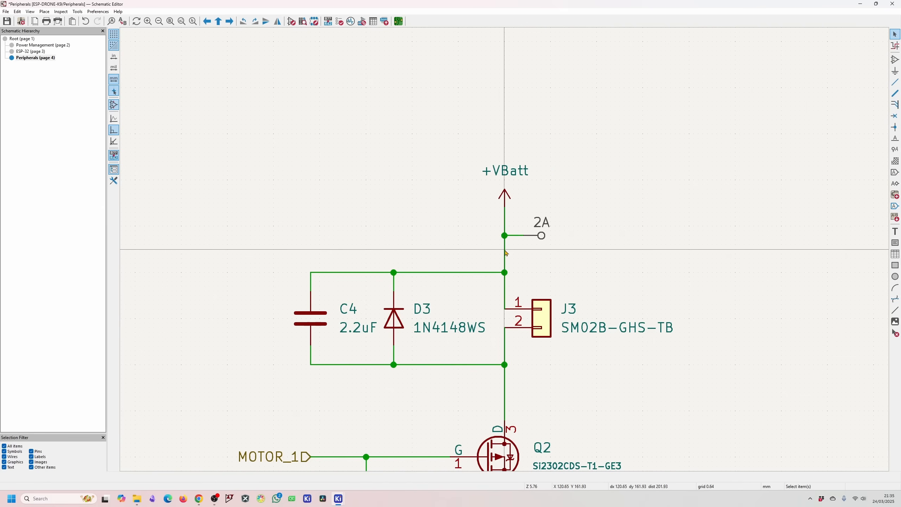
On the Power Management sheet, place a directive label with net class 1A on the VBUS wire beside the +5V symbol.
{"action": "left_click", "coordinate": [22, 51]}
{"action": "left_click", "coordinate": [29, 45]}
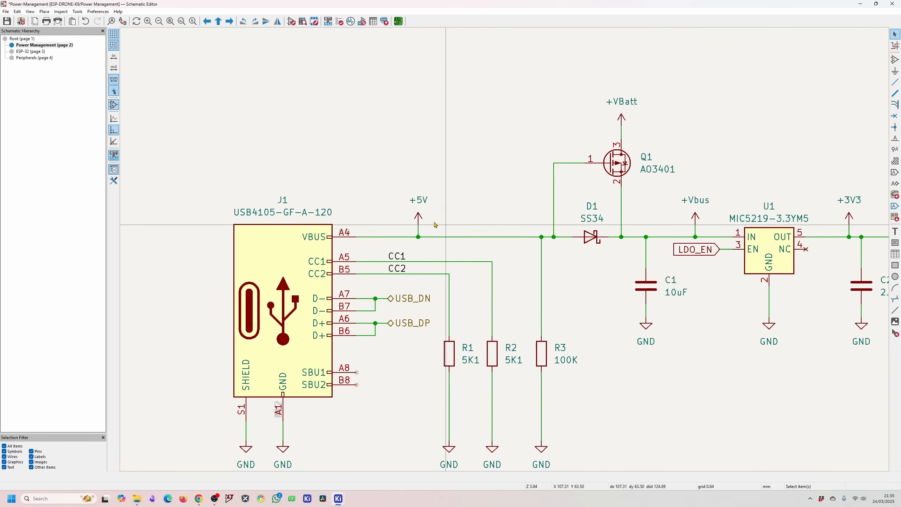
{"action": "left_click", "coordinate": [894, 149]}
{"action": "left_click", "coordinate": [95, 62]}
{"action": "left_click", "coordinate": [93, 75]}
{"action": "left_click", "coordinate": [203, 167]}
{"action": "scroll", "coordinate": [435, 223], "scroll_direction": "up", "scroll_amount": 5}
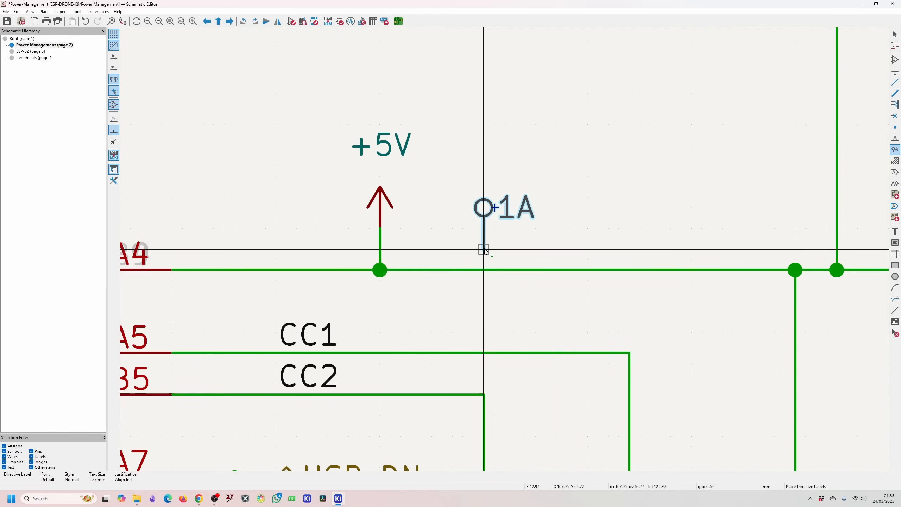
{"action": "left_click", "coordinate": [485, 249]}
{"action": "key", "text": "Escape"}
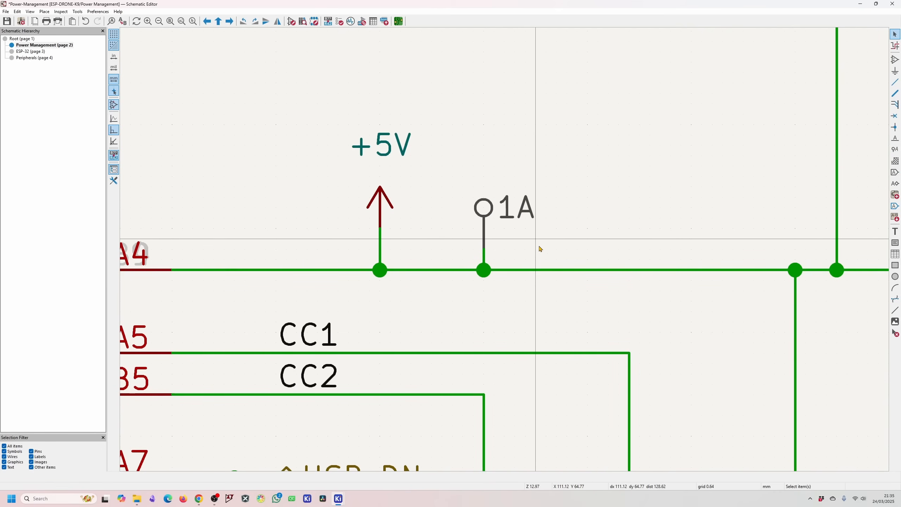
Copy the 2A directive label from the Peripherals sheet to the Power Management sheet and set it upright beside +VBatt at J2.
{"action": "key", "text": "Page_Down"}
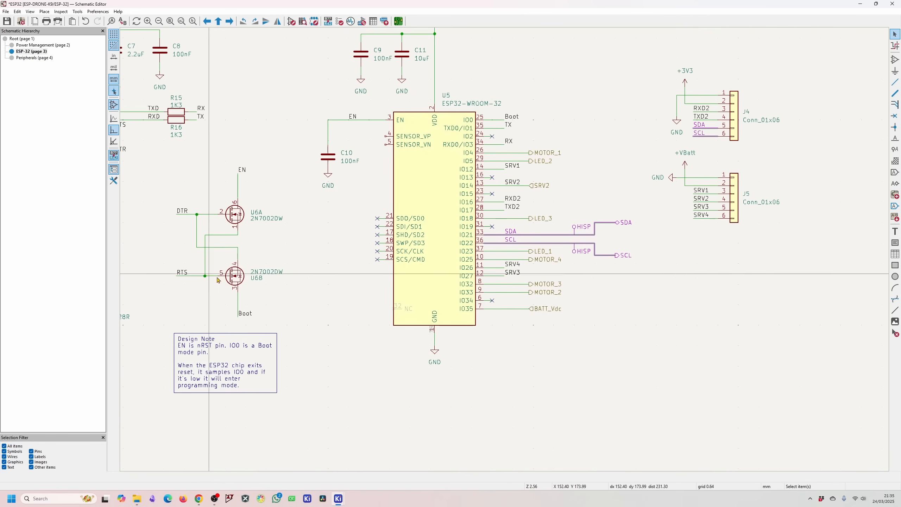
{"action": "left_click", "coordinate": [34, 58]}
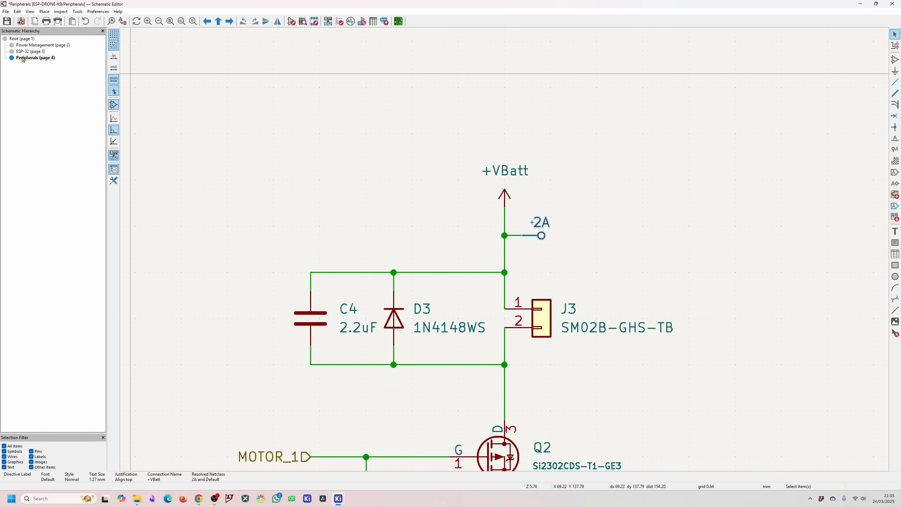
{"action": "left_click", "coordinate": [37, 46]}
{"action": "scroll", "coordinate": [447, 387], "scroll_direction": "down", "scroll_amount": 2}
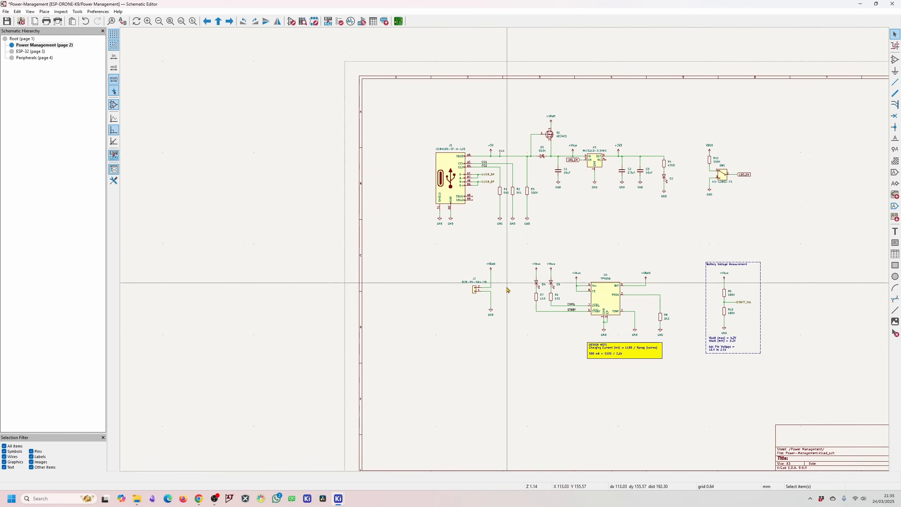
{"action": "scroll", "coordinate": [509, 282], "scroll_direction": "up", "scroll_amount": 5}
{"action": "key", "text": "ctrl+v"}
{"action": "scroll", "coordinate": [476, 235], "scroll_direction": "up", "scroll_amount": 3}
{"action": "key", "text": "r"}
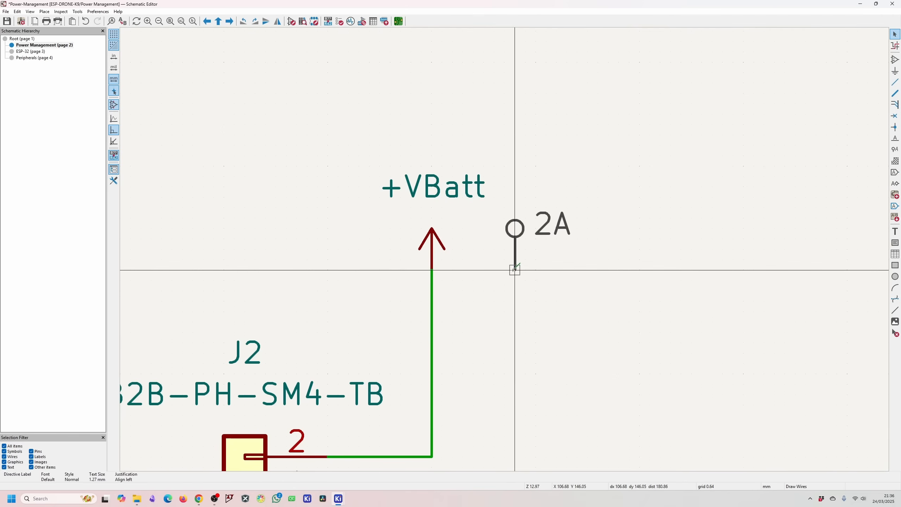
Wire the copied 2A directive label to the +VBatt line at J2 and save the schematic.
{"action": "left_click", "coordinate": [515, 270]}
{"action": "left_click", "coordinate": [432, 352]}
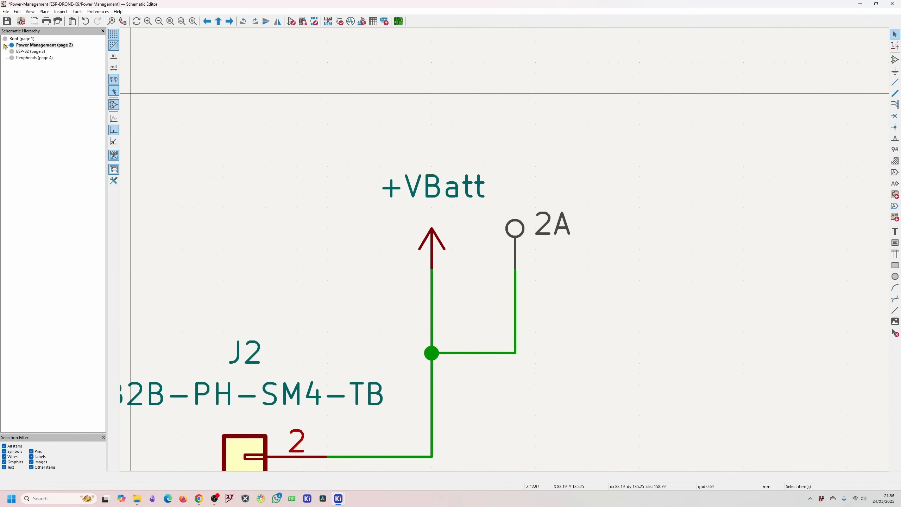
{"action": "left_click", "coordinate": [6, 21]}
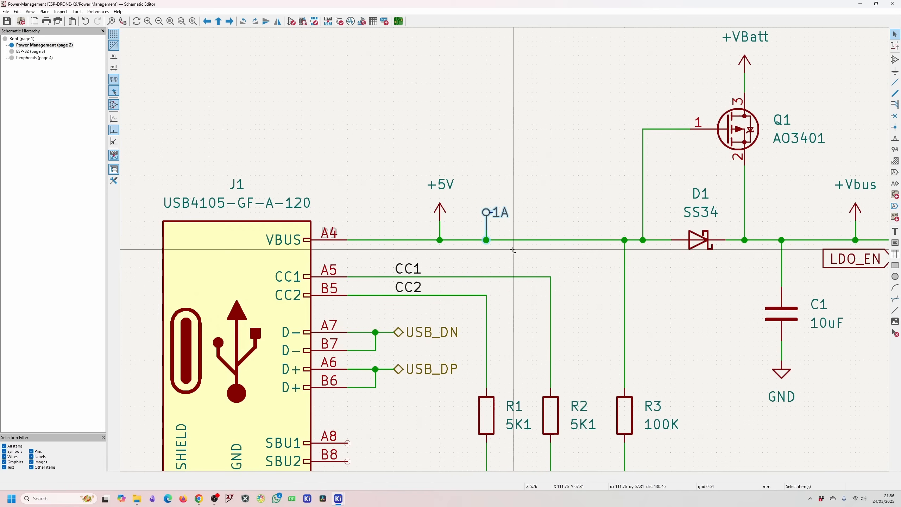
Paste a copy of the 1A directive label onto the +Vbus wire between C1 and U1.
{"action": "key", "text": "ctrl+v"}
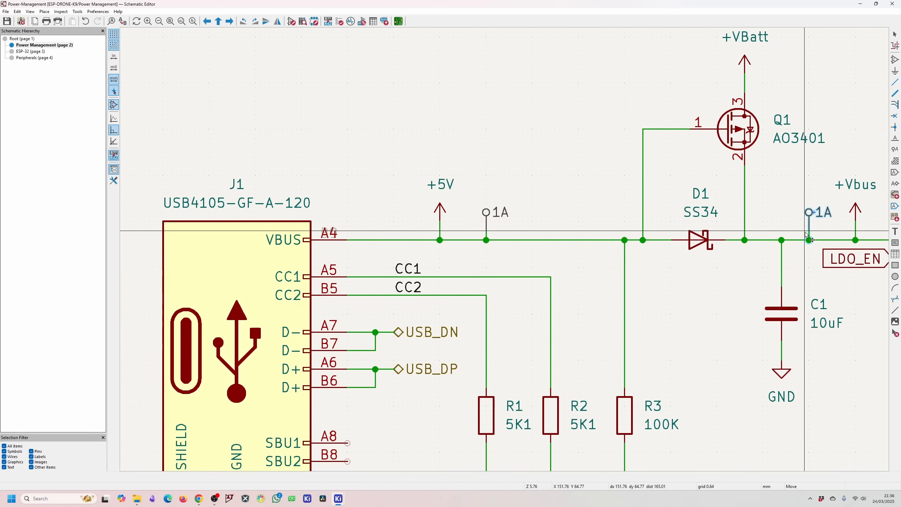
{"action": "left_click", "coordinate": [805, 235]}
{"action": "scroll", "coordinate": [806, 235], "scroll_direction": "down", "scroll_amount": 6}
{"action": "scroll", "coordinate": [493, 171], "scroll_direction": "up", "scroll_amount": 2}
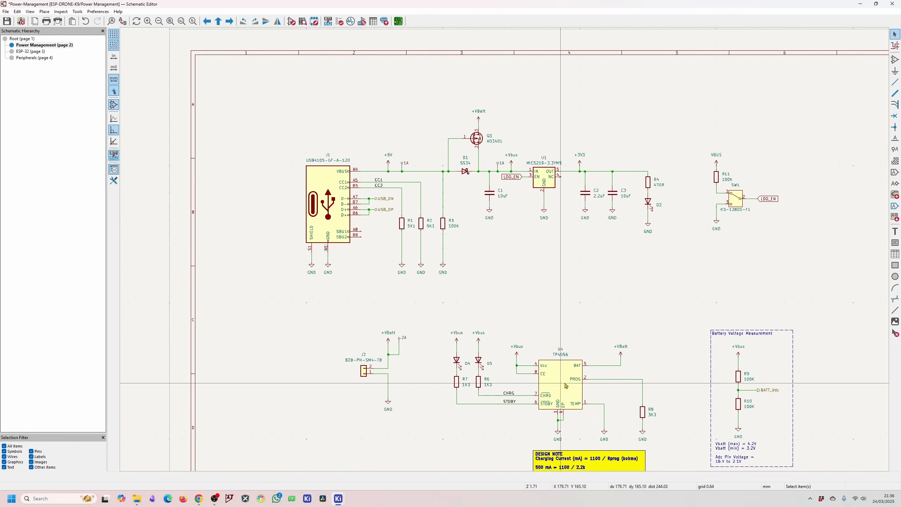
{"action": "scroll", "coordinate": [570, 386], "scroll_direction": "down", "scroll_amount": 2}
{"action": "scroll", "coordinate": [709, 316], "scroll_direction": "up", "scroll_amount": 5}
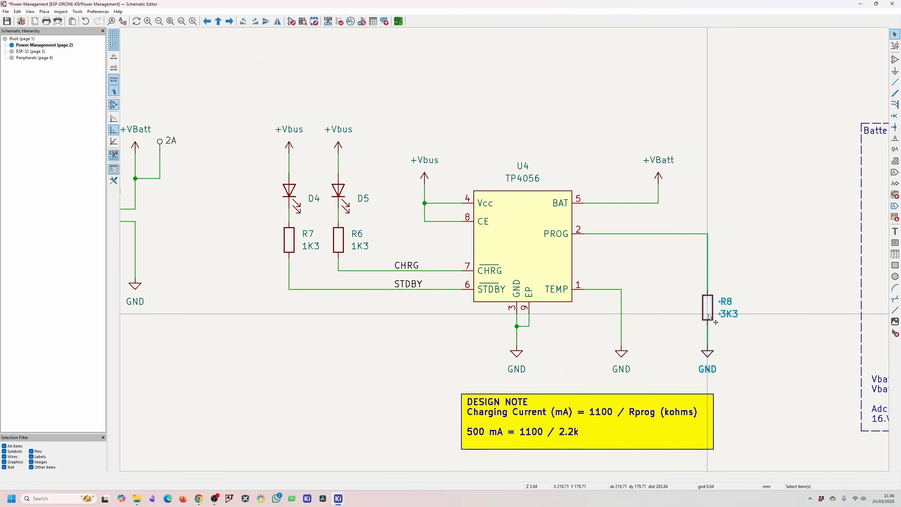
Move resistor R8 and its GND symbol closer to U4, in line beneath the charger's +VBatt symbol.
{"action": "left_click_drag", "start_coordinate": [709, 316], "coordinate": [660, 306]}
{"action": "scroll", "coordinate": [617, 302], "scroll_direction": "down", "scroll_amount": 3}
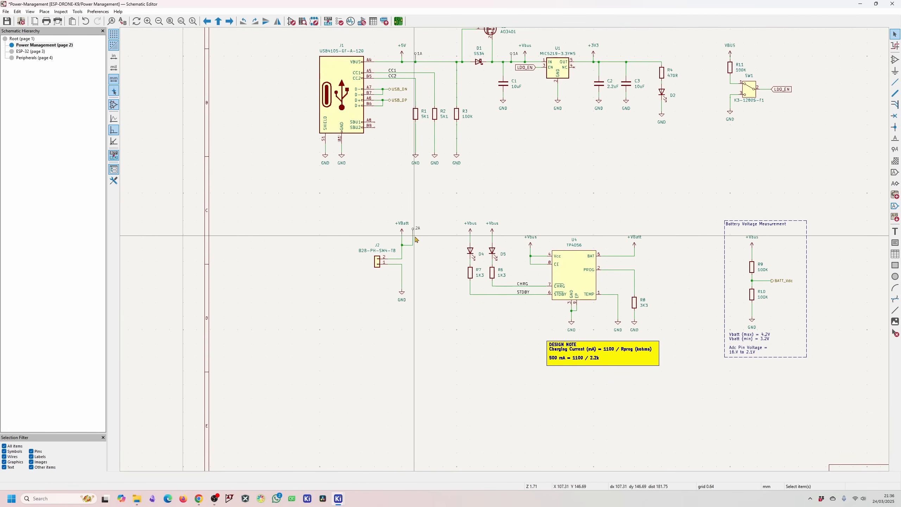
On the Peripherals sheet, place a copy of the 2A directive label on the wire between J3 pin 2 and Q2's drain.
{"action": "left_click", "coordinate": [36, 51]}
{"action": "left_click", "coordinate": [36, 57]}
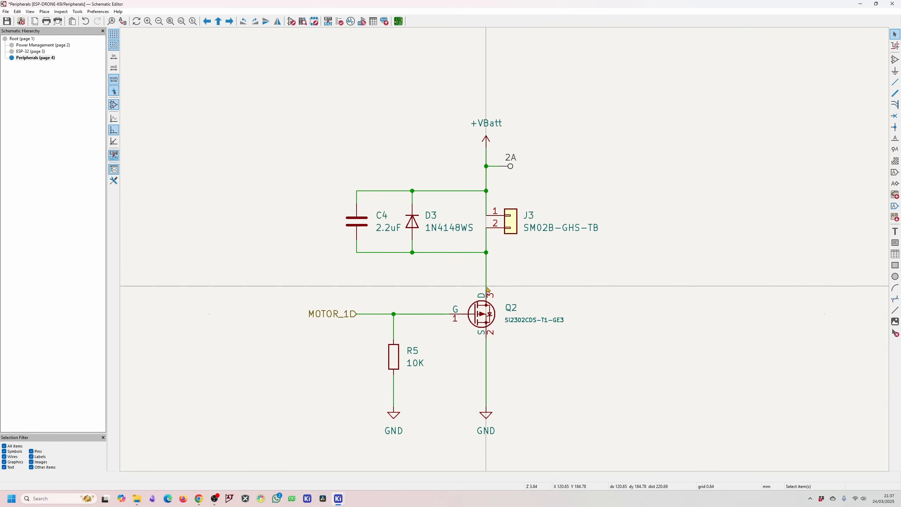
{"action": "left_click", "coordinate": [485, 333]}
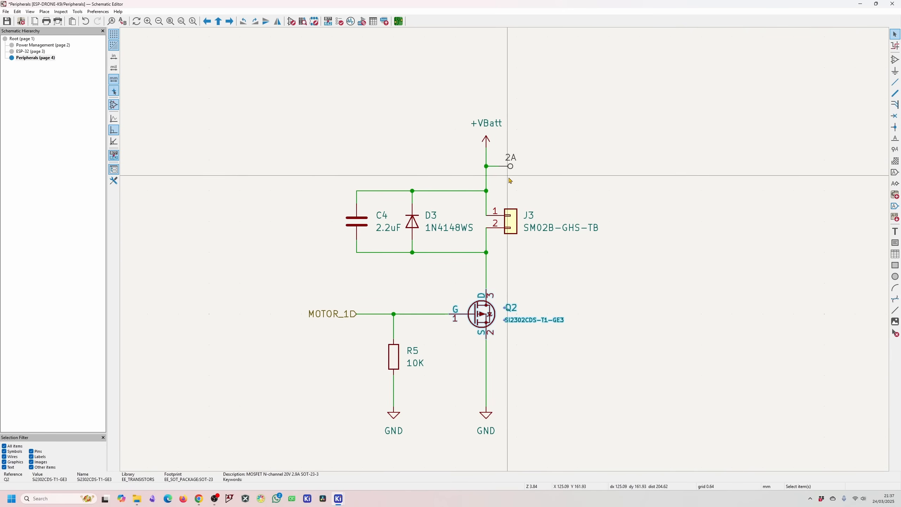
{"action": "scroll", "coordinate": [517, 179], "scroll_direction": "up", "scroll_amount": 3}
{"action": "left_click", "coordinate": [512, 220]}
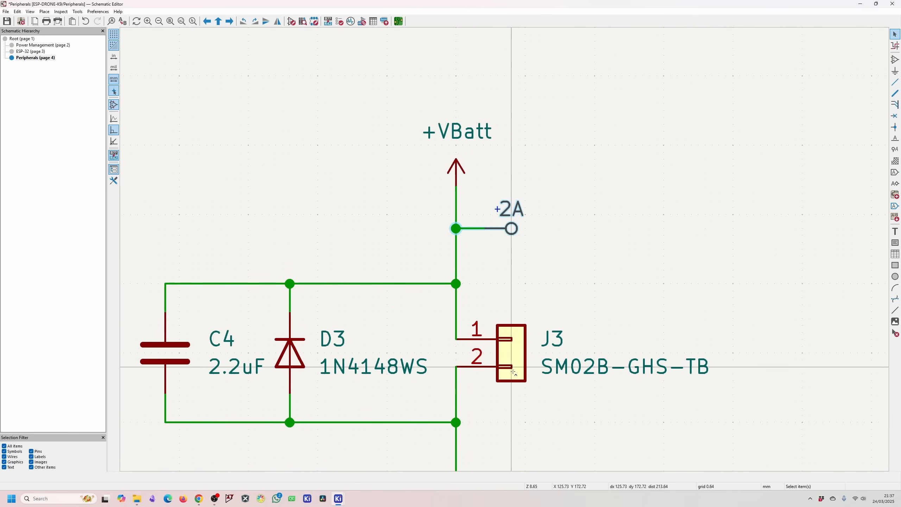
{"action": "scroll", "coordinate": [501, 266], "scroll_direction": "down", "scroll_amount": 4}
{"action": "scroll", "coordinate": [501, 266], "scroll_direction": "up", "scroll_amount": 4}
{"action": "key", "text": "m"}
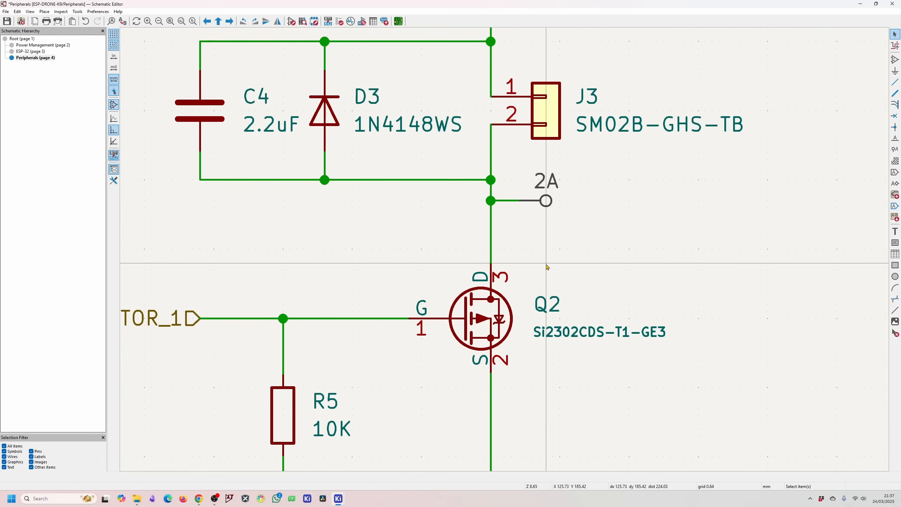
{"action": "scroll", "coordinate": [409, 250], "scroll_direction": "down", "scroll_amount": 2}
Try a copy of the 2A directive label on the wire between Q2's source and GND, and delete it.
{"action": "left_click", "coordinate": [503, 217]}
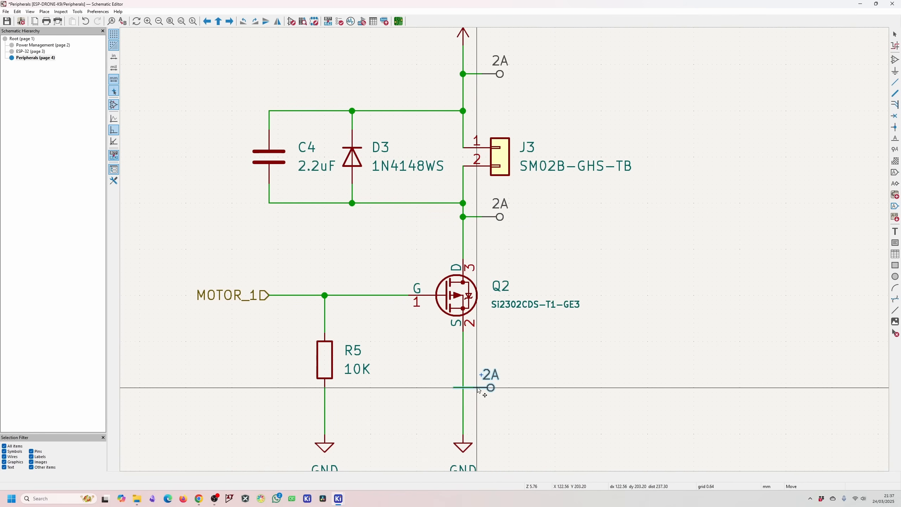
{"action": "left_click", "coordinate": [482, 390]}
{"action": "left_click", "coordinate": [473, 369]}
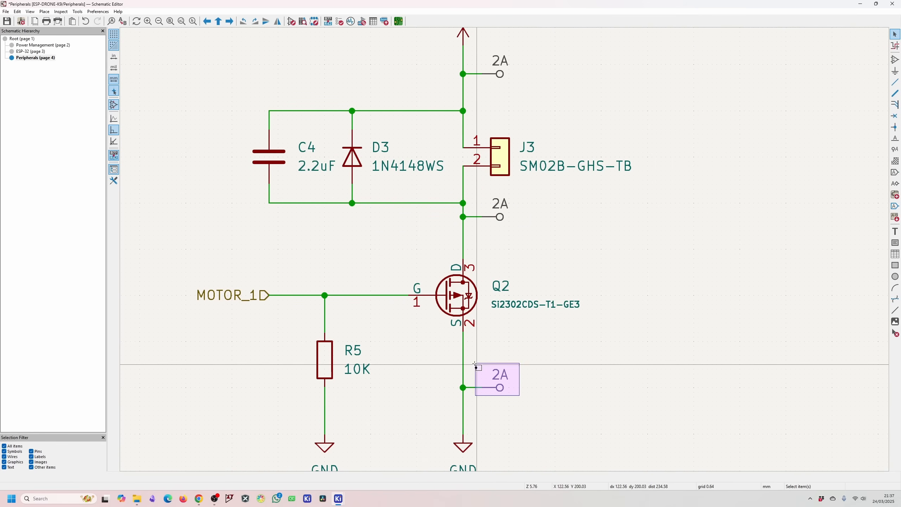
{"action": "key", "text": "Delete"}
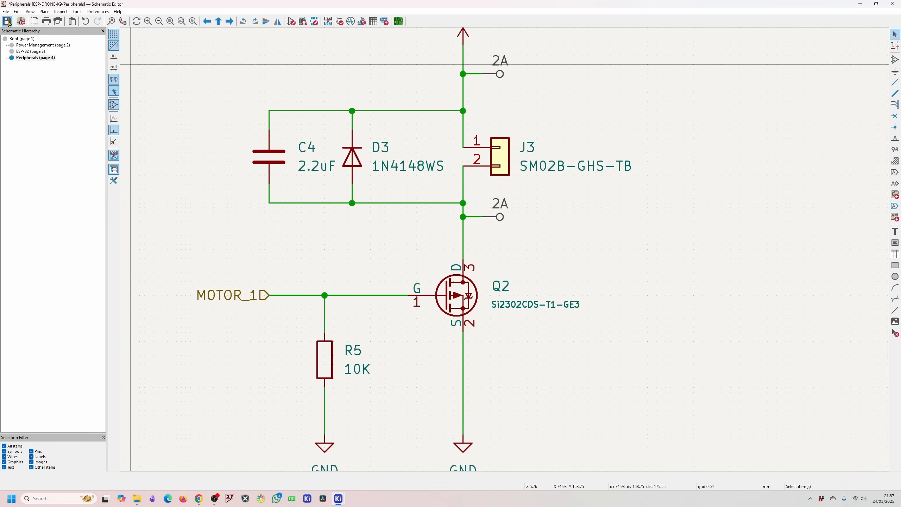
Save the schematic and, from the Power Management sheet, set the 2A net class color to bright green in the schematic setup.
{"action": "left_click", "coordinate": [7, 21]}
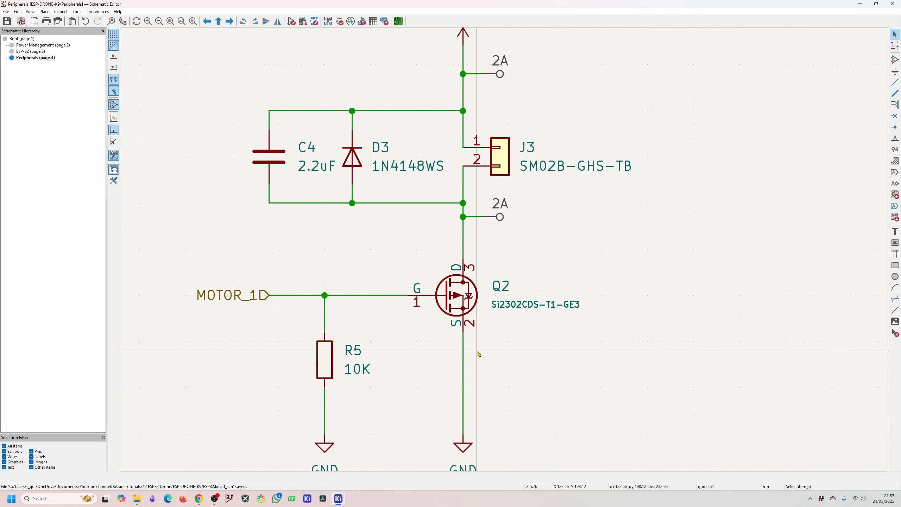
{"action": "left_click", "coordinate": [43, 45]}
{"action": "left_click", "coordinate": [21, 21]}
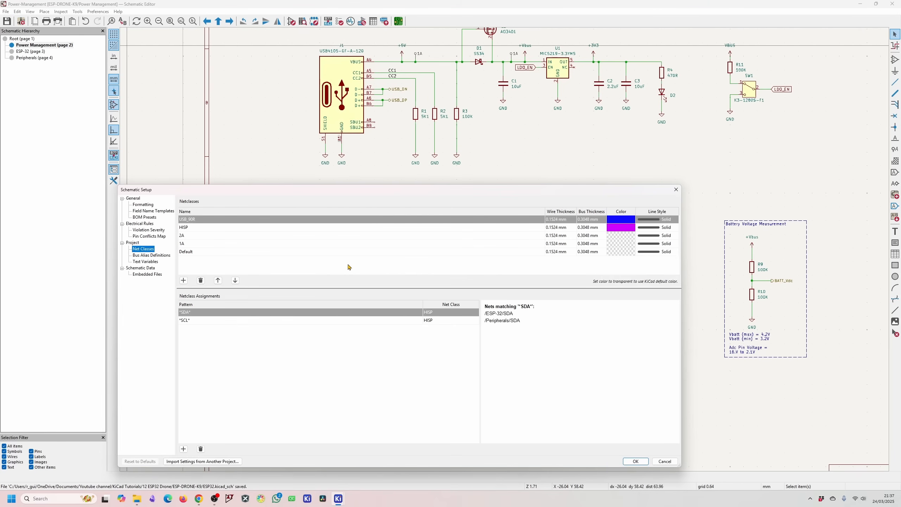
{"action": "left_click", "coordinate": [535, 238]}
{"action": "left_click", "coordinate": [618, 237]}
{"action": "left_click", "coordinate": [618, 237]}
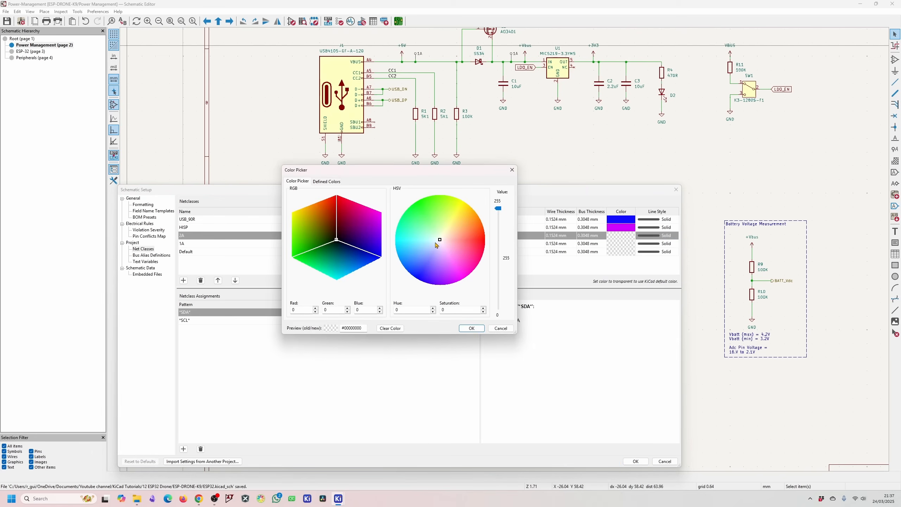
{"action": "mouse_move", "coordinate": [440, 240]}
{"action": "left_mouse_down"}
{"action": "mouse_move", "coordinate": [428, 263]}
{"action": "mouse_move", "coordinate": [453, 269]}
{"action": "mouse_move", "coordinate": [448, 216]}
{"action": "mouse_move", "coordinate": [413, 200]}
{"action": "mouse_move", "coordinate": [409, 214]}
{"action": "mouse_move", "coordinate": [410, 200]}
{"action": "left_mouse_up"}
{"action": "left_click", "coordinate": [478, 330]}
Set the 1A net class color to red (#FF0008FF) and apply the schematic setup.
{"action": "left_click", "coordinate": [621, 244]}
{"action": "left_click", "coordinate": [485, 242]}
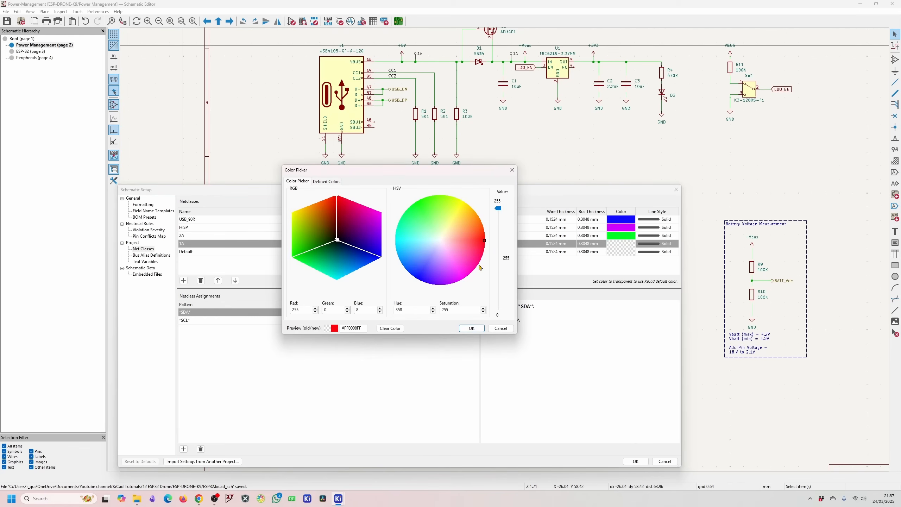
{"action": "left_click", "coordinate": [472, 328]}
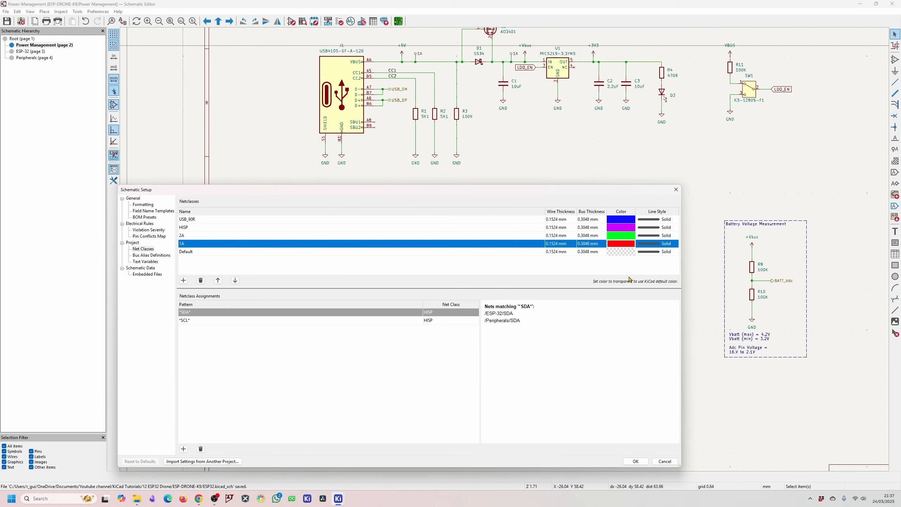
{"action": "left_click", "coordinate": [636, 461]}
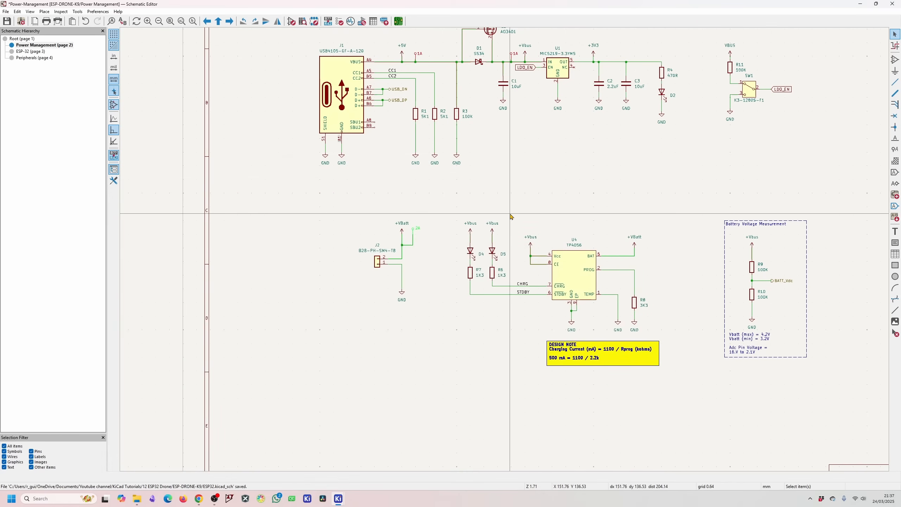
Examine the net class coloring on the +5V and +Vbus wires around D1 and Q1.
{"action": "scroll", "coordinate": [518, 256], "scroll_direction": "up", "scroll_amount": 2}
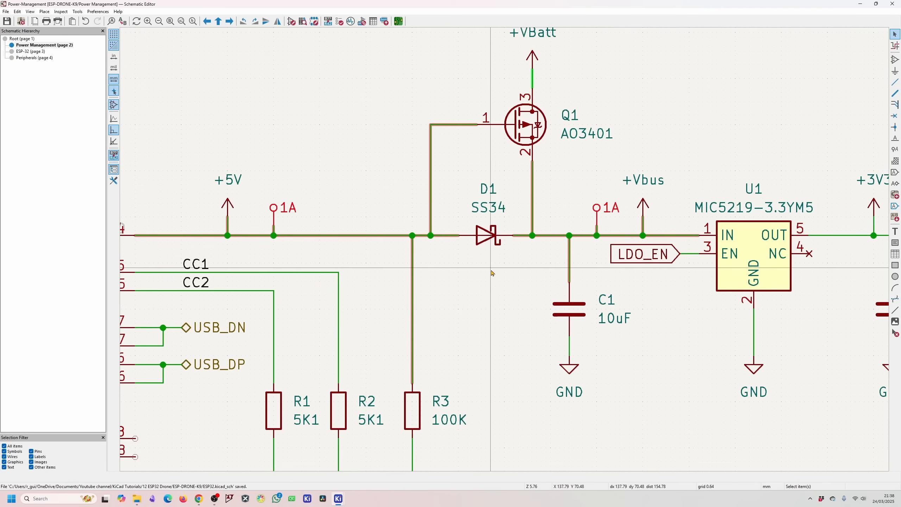
{"action": "scroll", "coordinate": [504, 263], "scroll_direction": "up", "scroll_amount": 10}
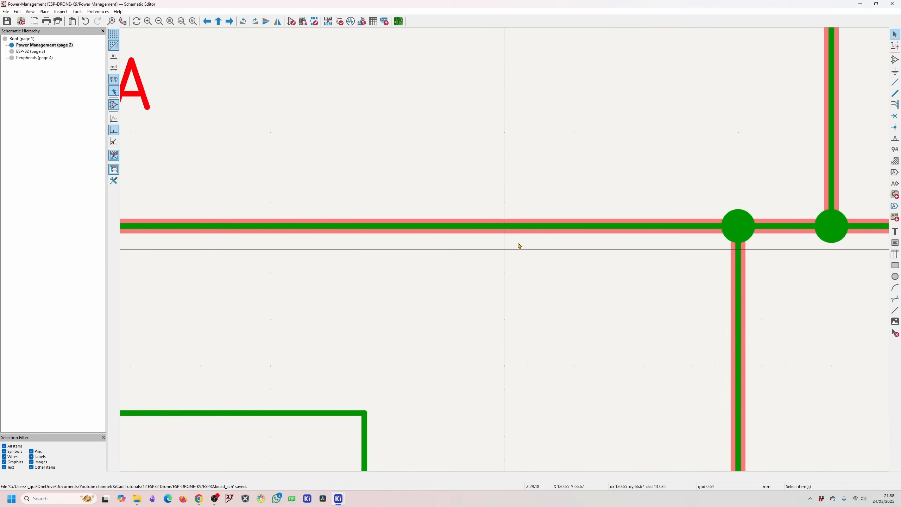
{"action": "scroll", "coordinate": [546, 259], "scroll_direction": "down", "scroll_amount": 8}
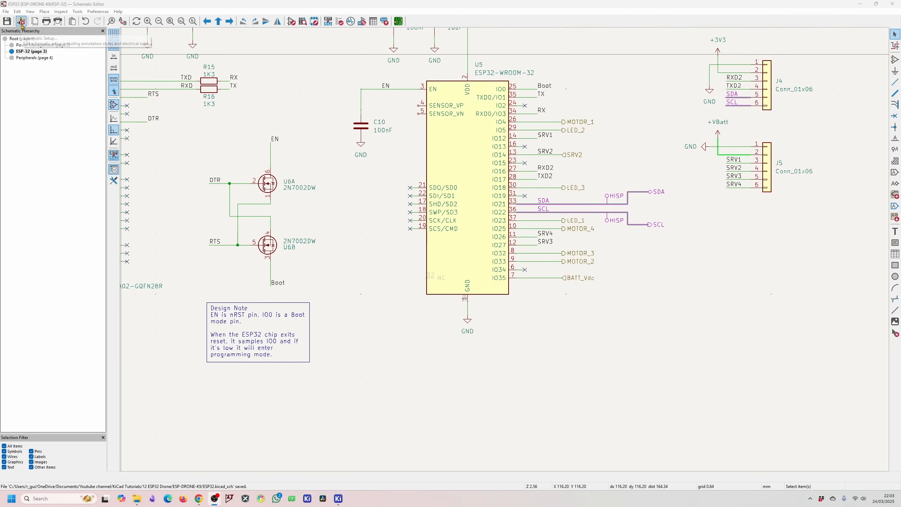
Open the schematic setup in an enlarged window, review the net classes and their pattern assignments, and close it.
{"action": "left_click", "coordinate": [21, 23]}
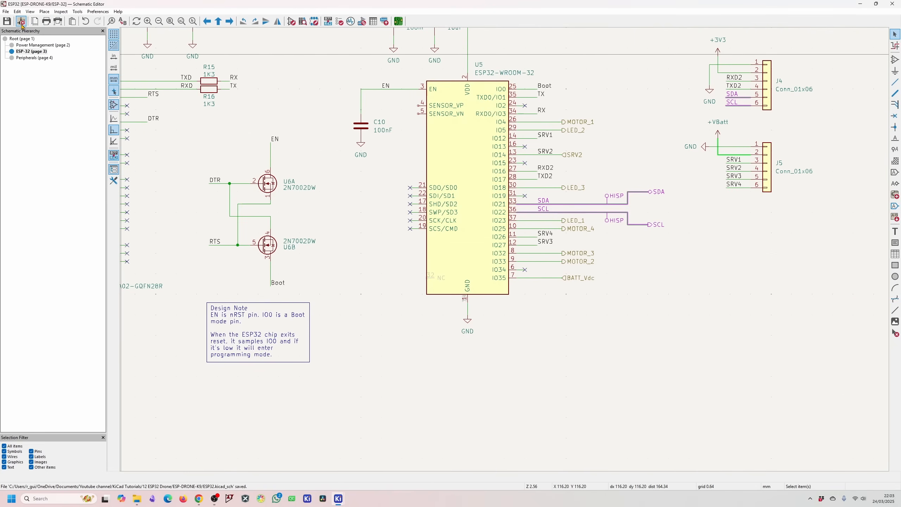
{"action": "left_click_drag", "start_coordinate": [402, 188], "coordinate": [371, 66]}
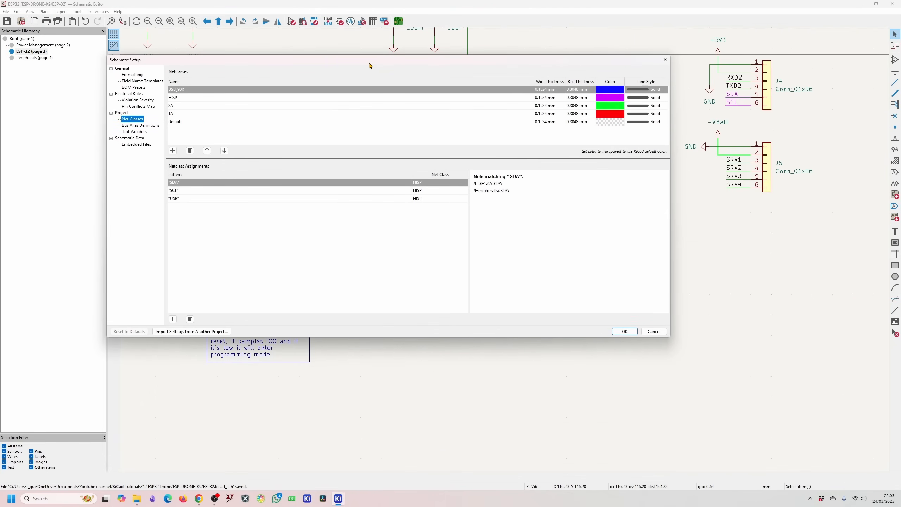
{"action": "left_click_drag", "start_coordinate": [670, 337], "coordinate": [818, 451]}
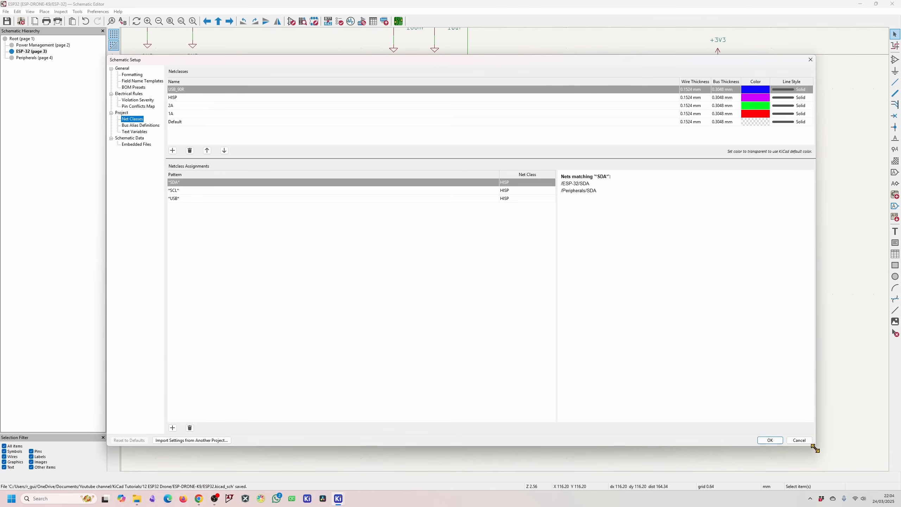
{"action": "left_click_drag", "start_coordinate": [580, 158], "coordinate": [580, 239]}
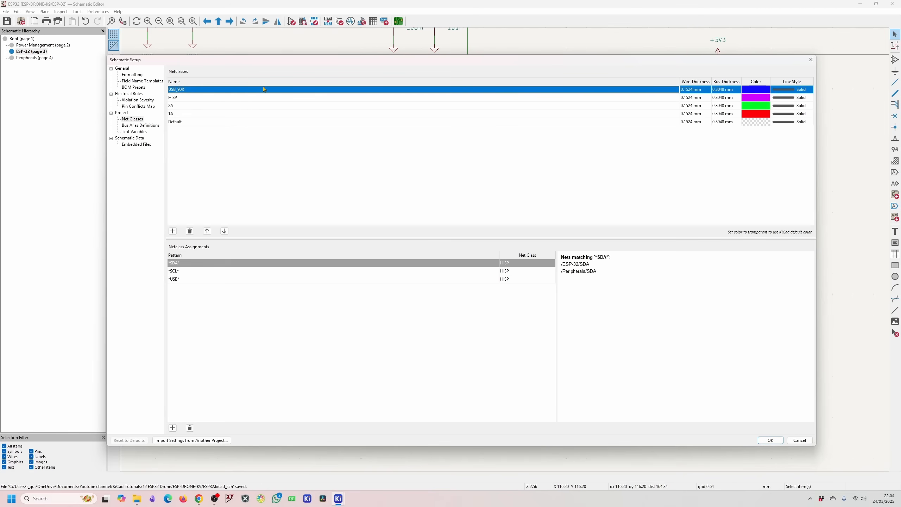
{"action": "left_click", "coordinate": [811, 59]}
Switch to the Calculator Tools to view the coupled microstrip line calculator, and return to the Schematic Editor.
{"action": "left_click", "coordinate": [860, 4]}
{"action": "left_click", "coordinate": [160, 150]}
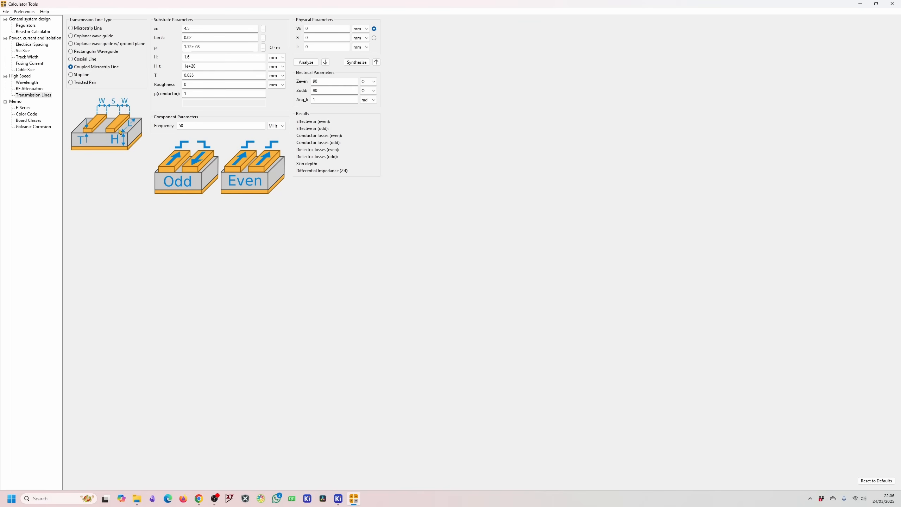
{"action": "left_click", "coordinate": [893, 4]}
{"action": "left_click", "coordinate": [159, 27]}
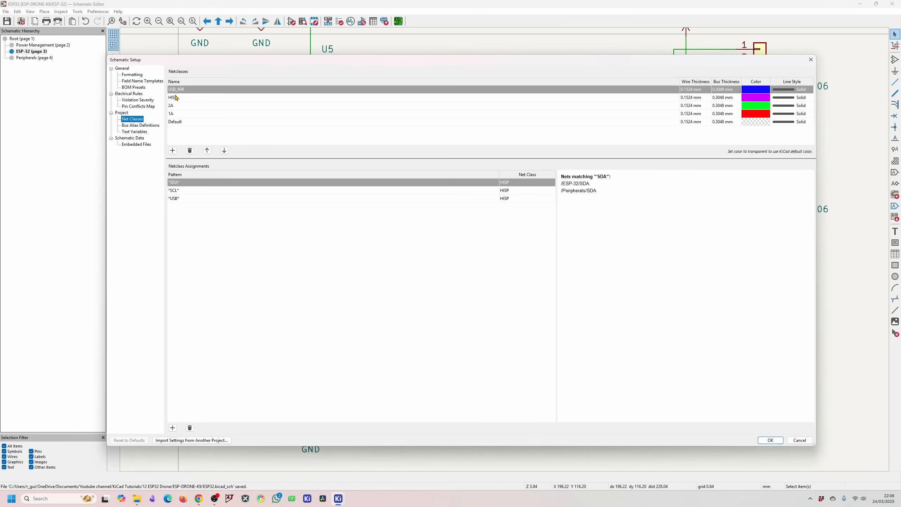
Review the HISP net class in the schematic setup and look over the wires on the ESP-32 sheet.
{"action": "left_click", "coordinate": [182, 100]}
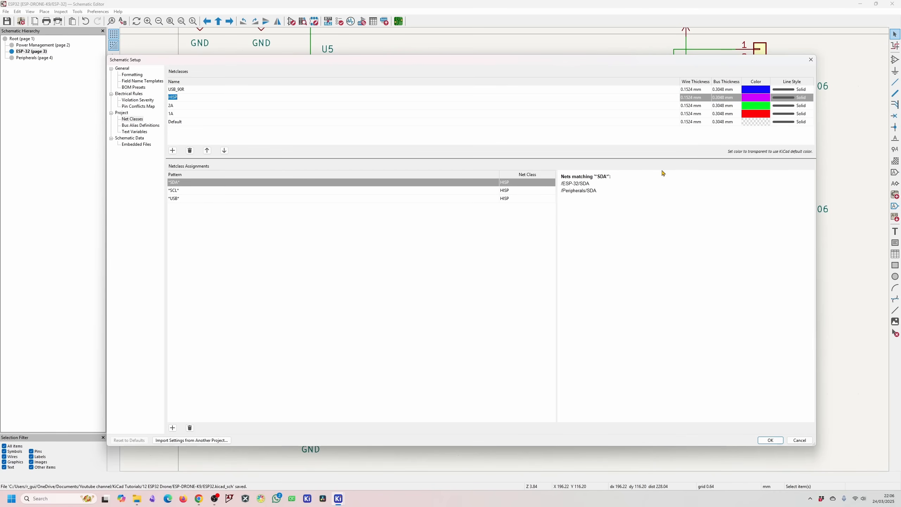
{"action": "left_click", "coordinate": [811, 59]}
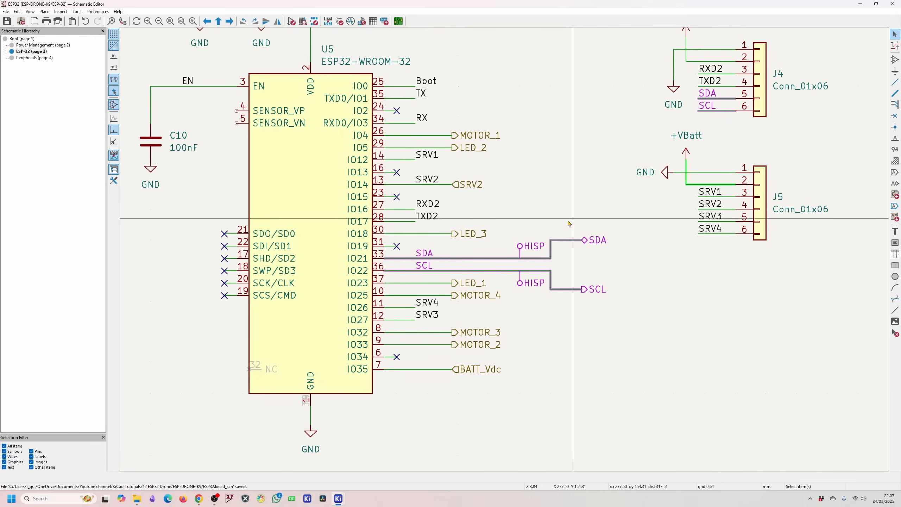
{"action": "scroll", "coordinate": [571, 220], "scroll_direction": "down", "scroll_amount": 3}
{"action": "scroll", "coordinate": [483, 245], "scroll_direction": "down", "scroll_amount": 4}
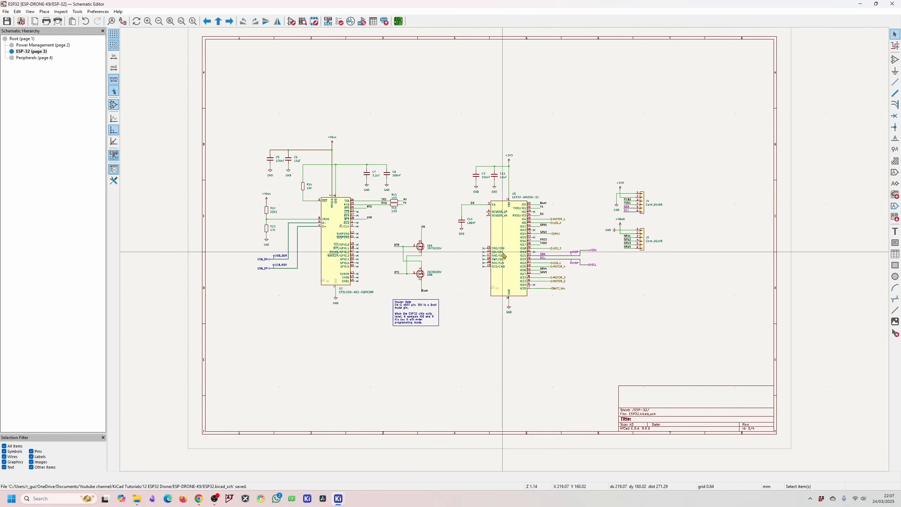
{"action": "scroll", "coordinate": [497, 251], "scroll_direction": "up", "scroll_amount": 4}
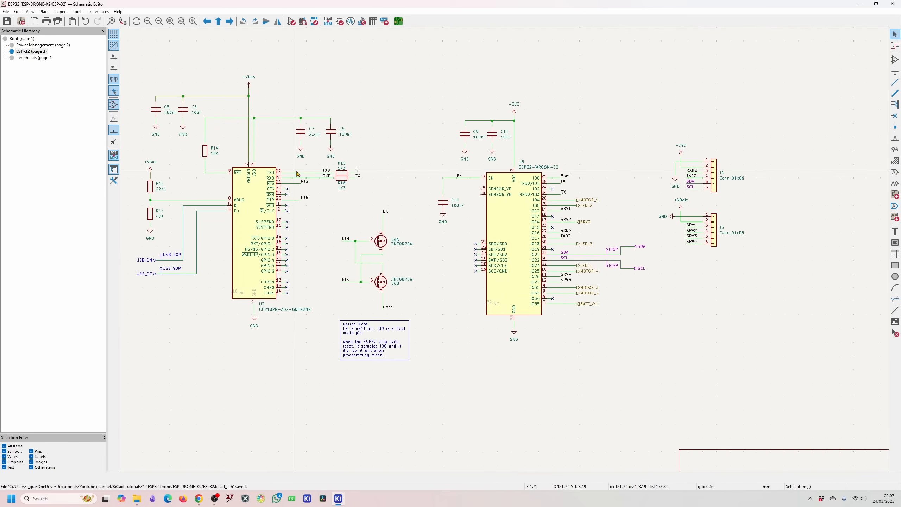
{"action": "scroll", "coordinate": [497, 252], "scroll_direction": "up", "scroll_amount": 2}
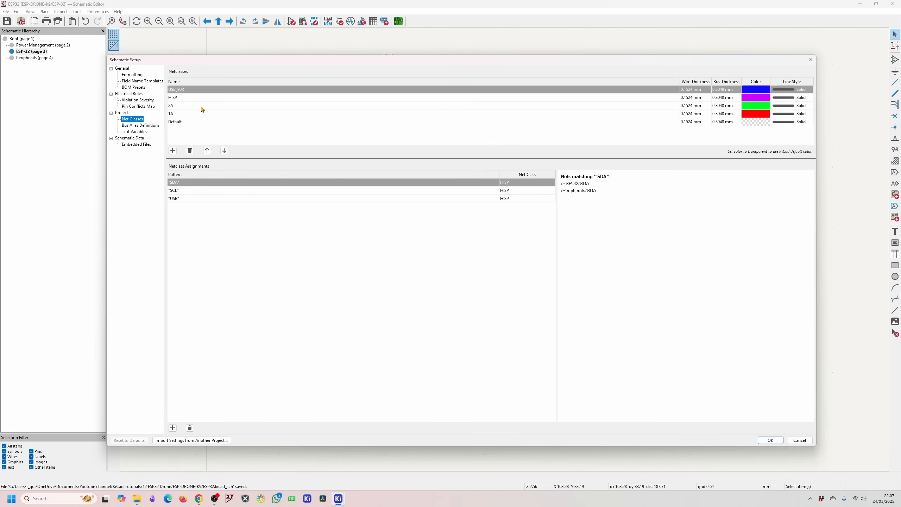
Review the 2A and 1A net classes in the schematic setup and close it without changes.
{"action": "left_click", "coordinate": [201, 107]}
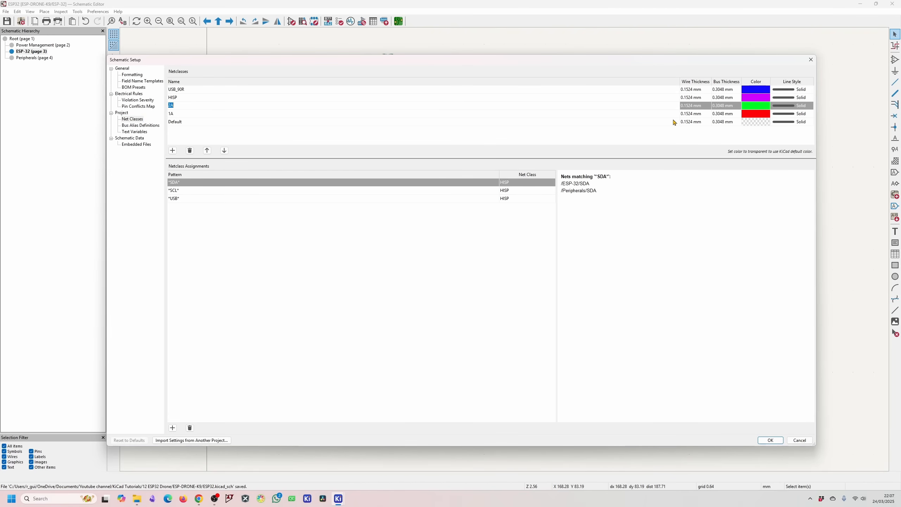
{"action": "left_click", "coordinate": [645, 121]}
{"action": "left_click", "coordinate": [649, 116]}
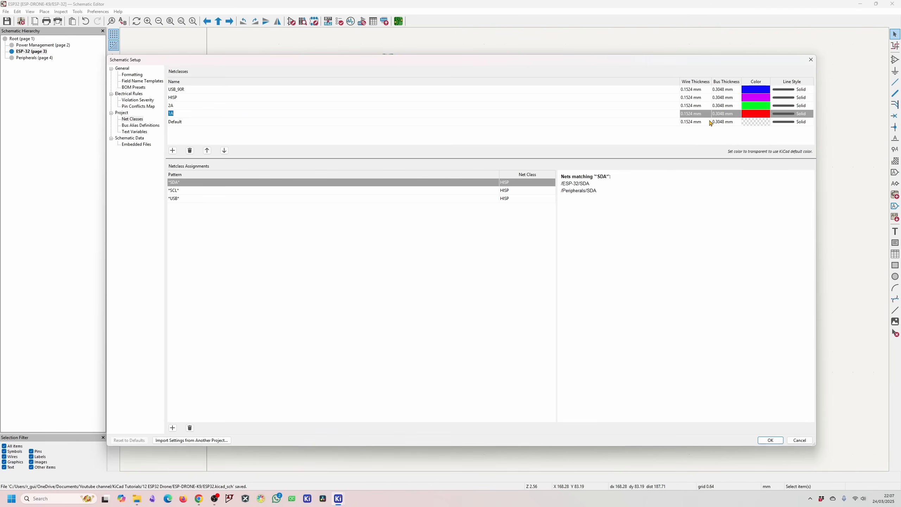
{"action": "left_click", "coordinate": [644, 107]}
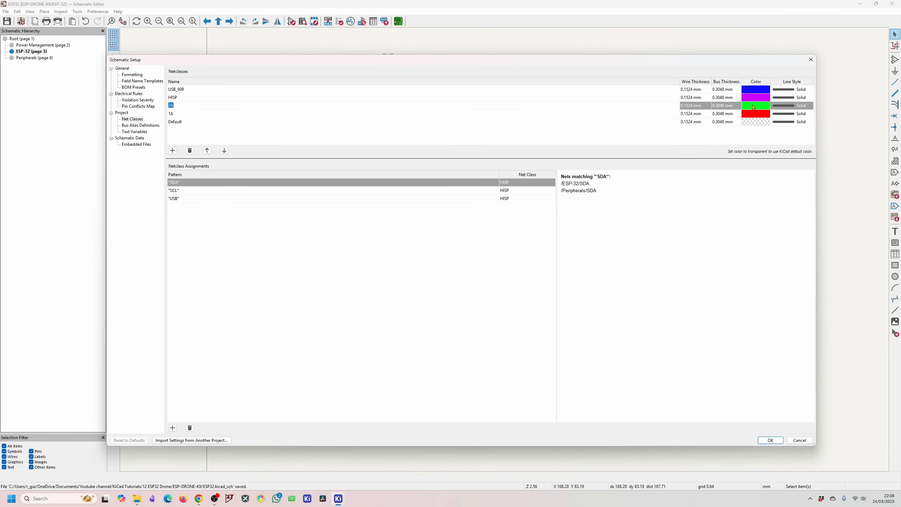
{"action": "left_click", "coordinate": [811, 59]}
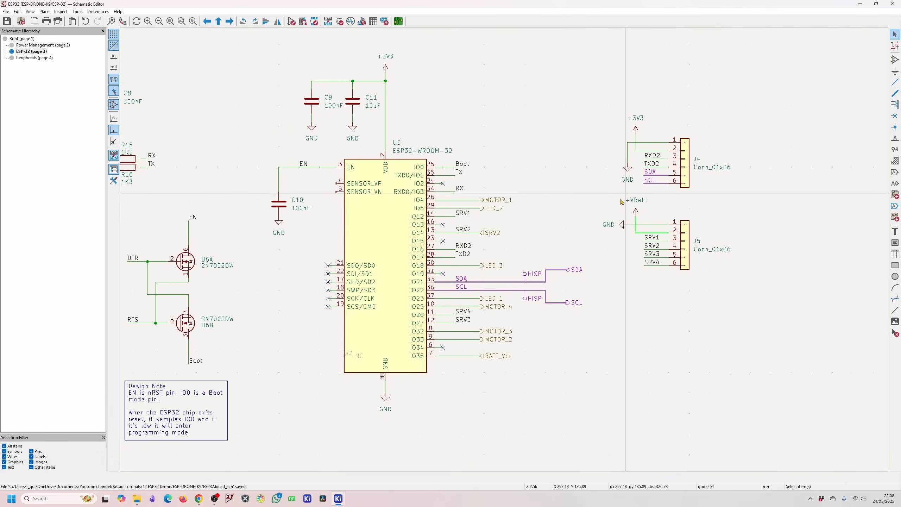
{"action": "scroll", "coordinate": [149, 387], "scroll_direction": "up", "scroll_amount": 3}
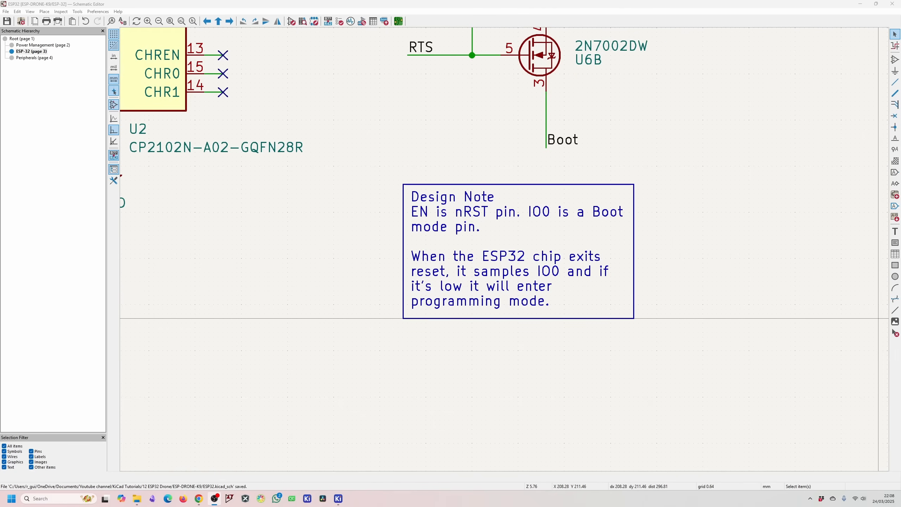
{"action": "scroll", "coordinate": [497, 250], "scroll_direction": "down", "scroll_amount": 3}
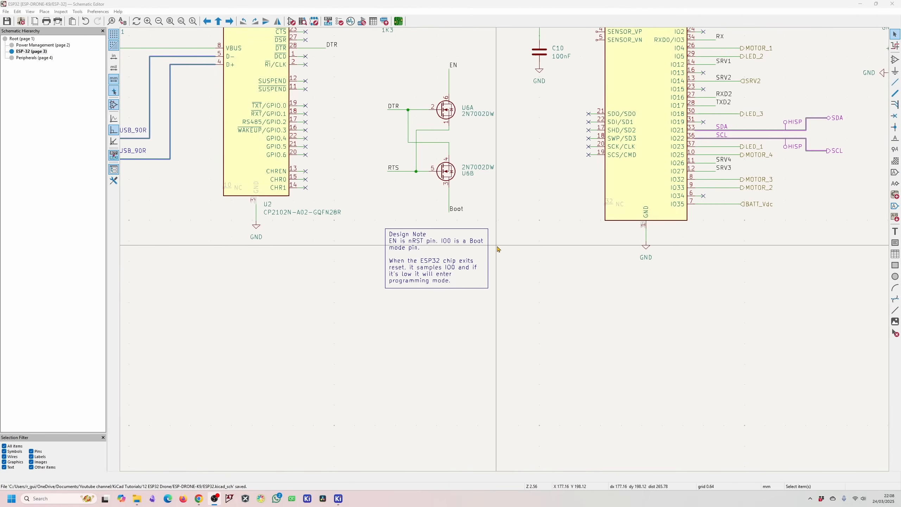
{"action": "scroll", "coordinate": [498, 249], "scroll_direction": "up", "scroll_amount": 2}
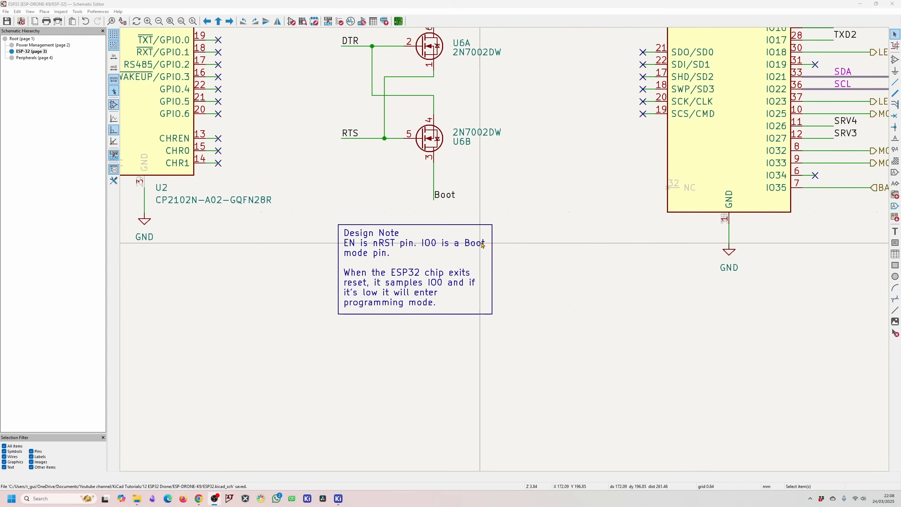
Look over the design notes and circuits on the ESP-32 and Power Management sheets.
{"action": "scroll", "coordinate": [496, 266], "scroll_direction": "up", "scroll_amount": 3}
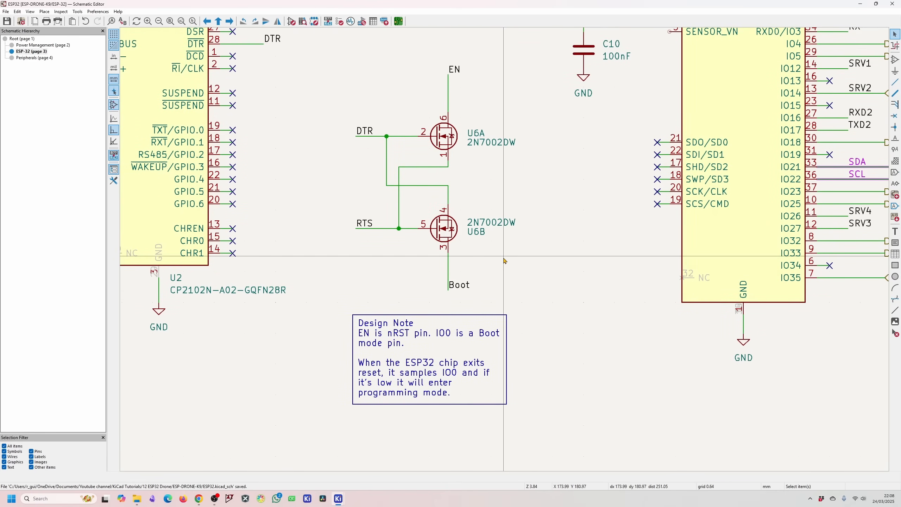
{"action": "scroll", "coordinate": [511, 280], "scroll_direction": "down", "scroll_amount": 3}
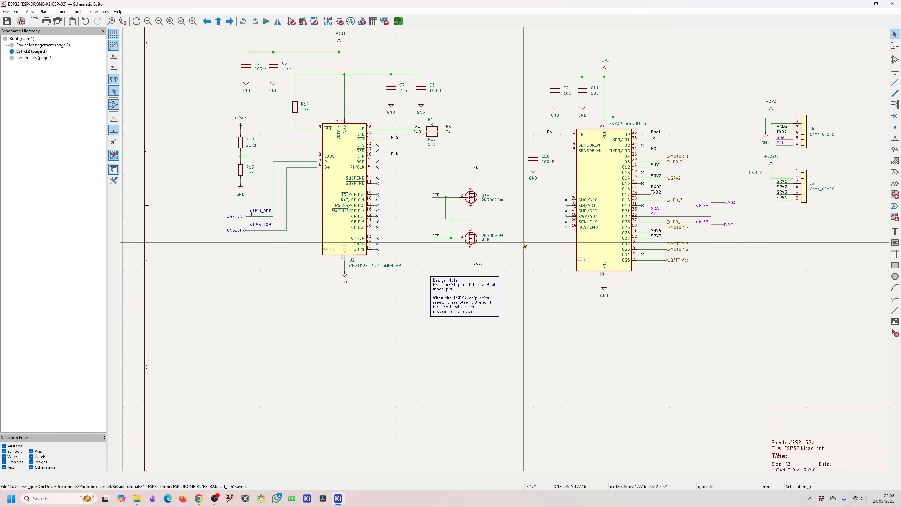
{"action": "scroll", "coordinate": [524, 248], "scroll_direction": "up", "scroll_amount": 2}
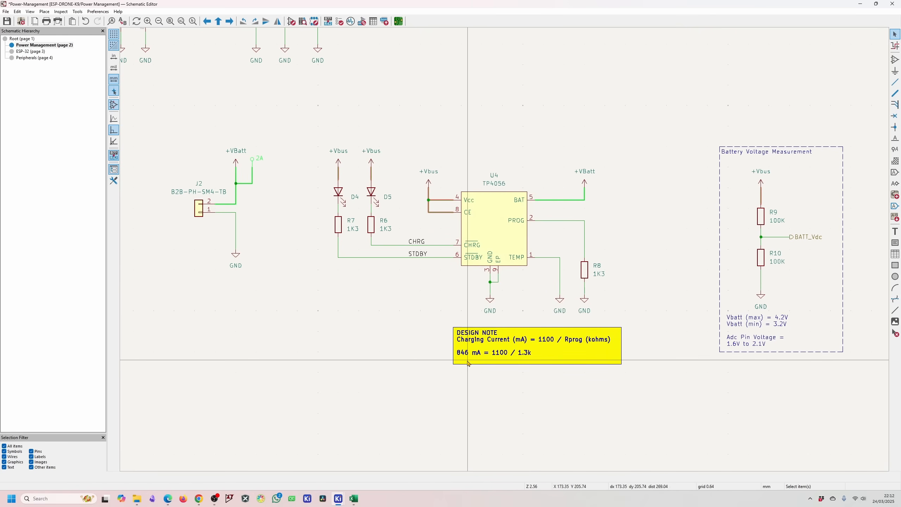
{"action": "scroll", "coordinate": [416, 300], "scroll_direction": "down", "scroll_amount": 2}
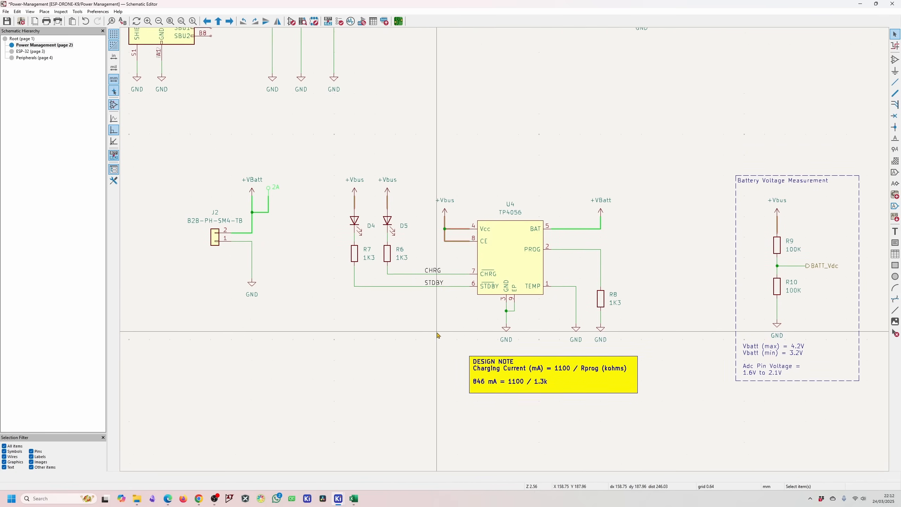
{"action": "middle_click_drag", "start_coordinate": [507, 232], "coordinate": [492, 282]}
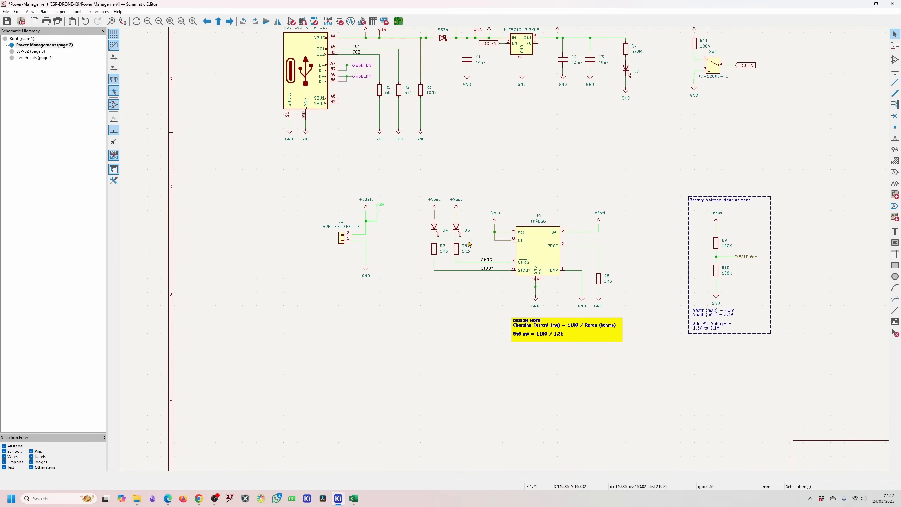
{"action": "middle_click_drag", "start_coordinate": [608, 178], "coordinate": [589, 204]}
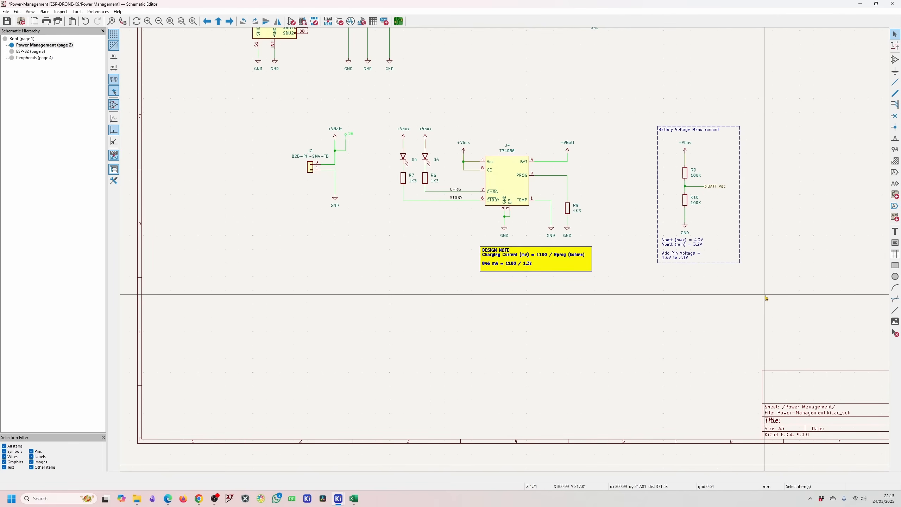
{"action": "left_click", "coordinate": [895, 243]}
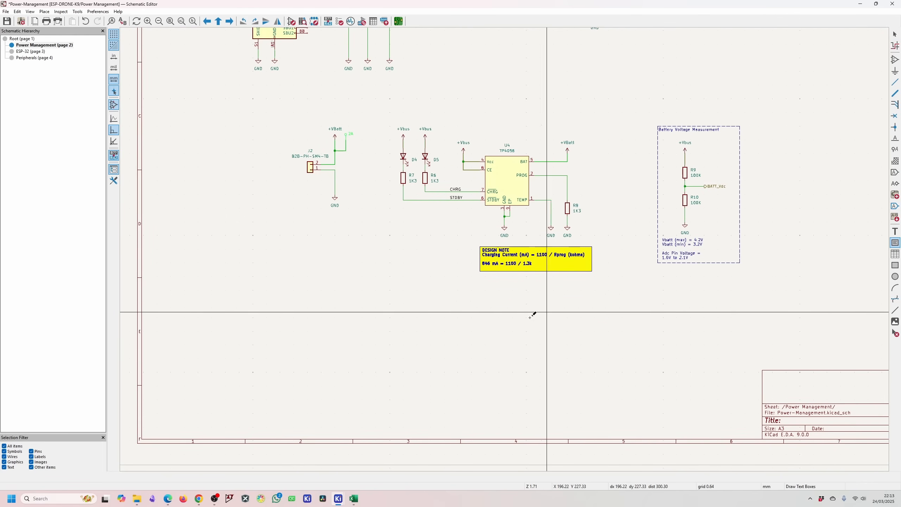
{"action": "left_click", "coordinate": [481, 286]}
{"action": "left_click", "coordinate": [592, 342]}
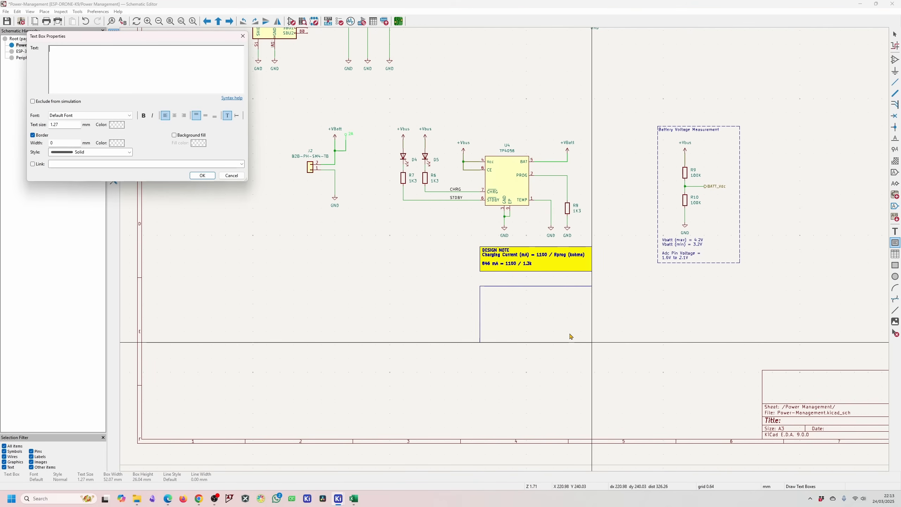
{"action": "key", "text": "Escape"}
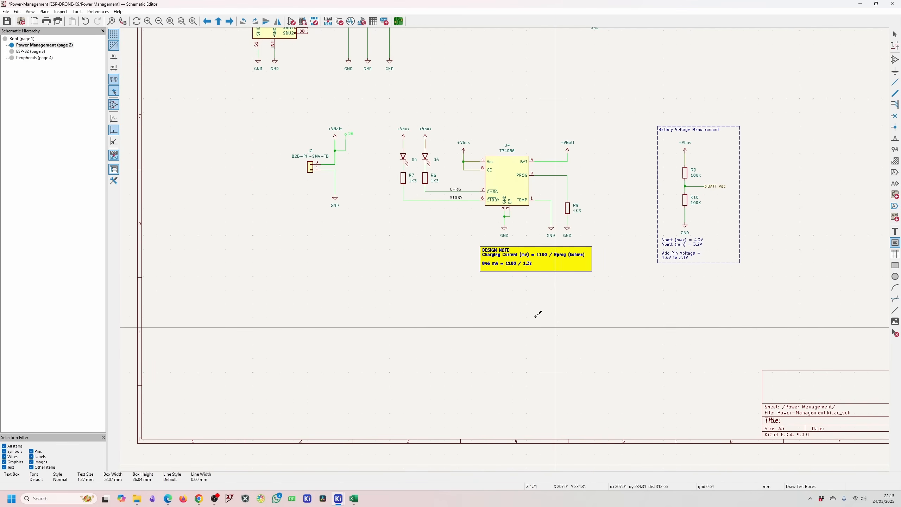
Add a text box about 52 by 21 mm below the charging design note, reading "Just a test." with a light yellow background fill.
{"action": "left_click", "coordinate": [480, 278]}
{"action": "left_click", "coordinate": [591, 322]}
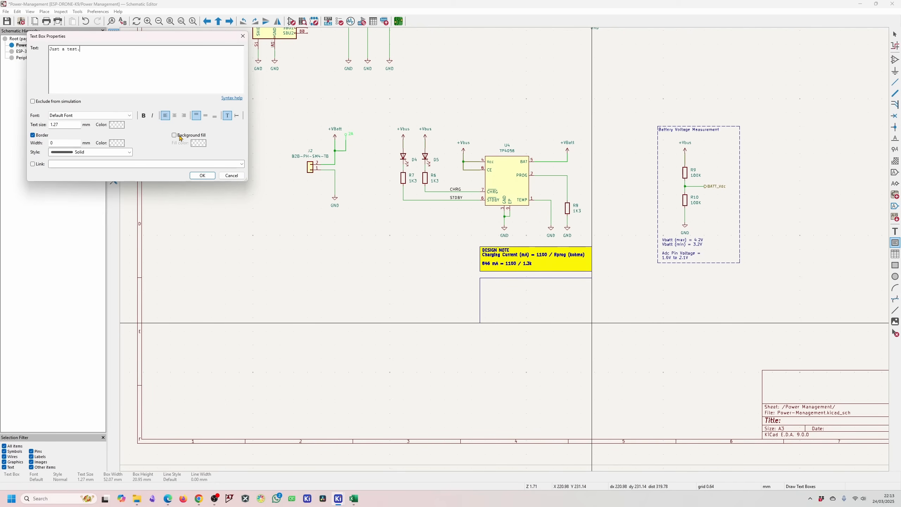
{"action": "left_click", "coordinate": [199, 144]}
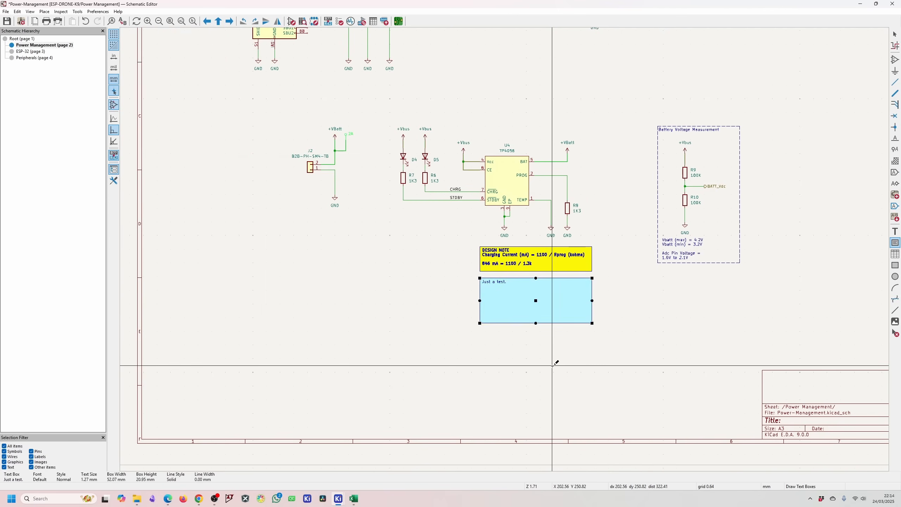
{"action": "left_click", "coordinate": [554, 364]}
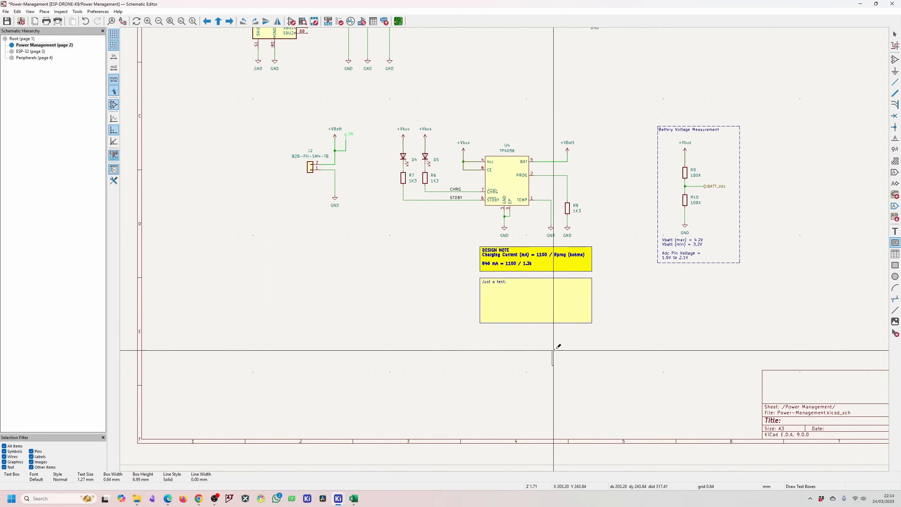
{"action": "key", "text": "Escape"}
{"action": "key", "text": "Escape"}
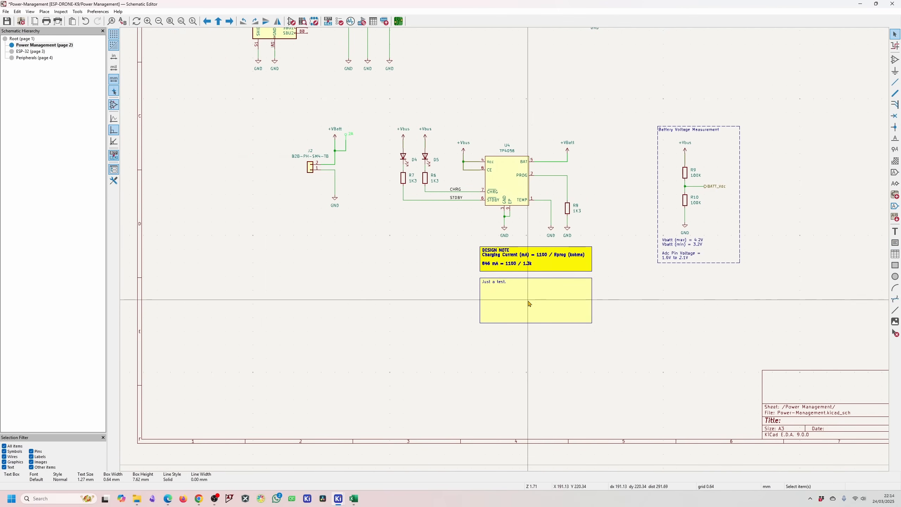
Save the schematic and open the ESP-DRONE-K9 board in the PCB Editor.
{"action": "scroll", "coordinate": [677, 315], "scroll_direction": "up", "scroll_amount": 5}
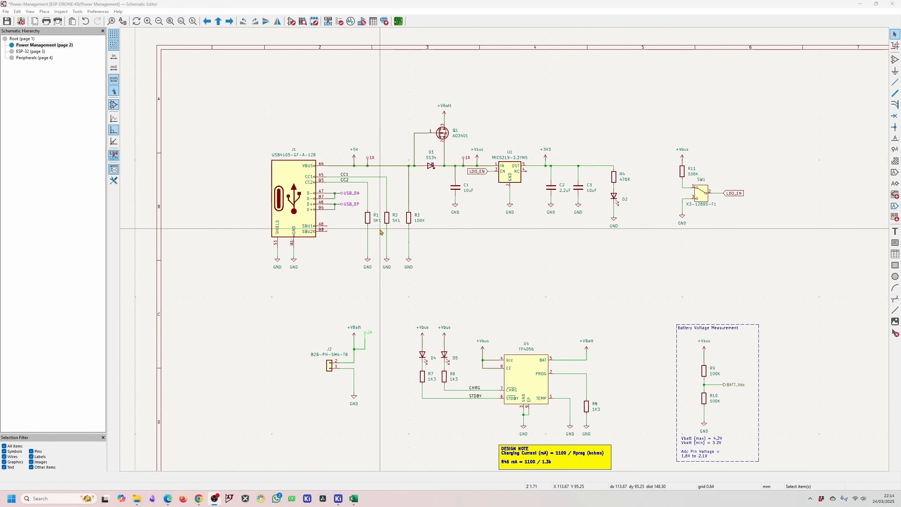
{"action": "left_click", "coordinate": [7, 21]}
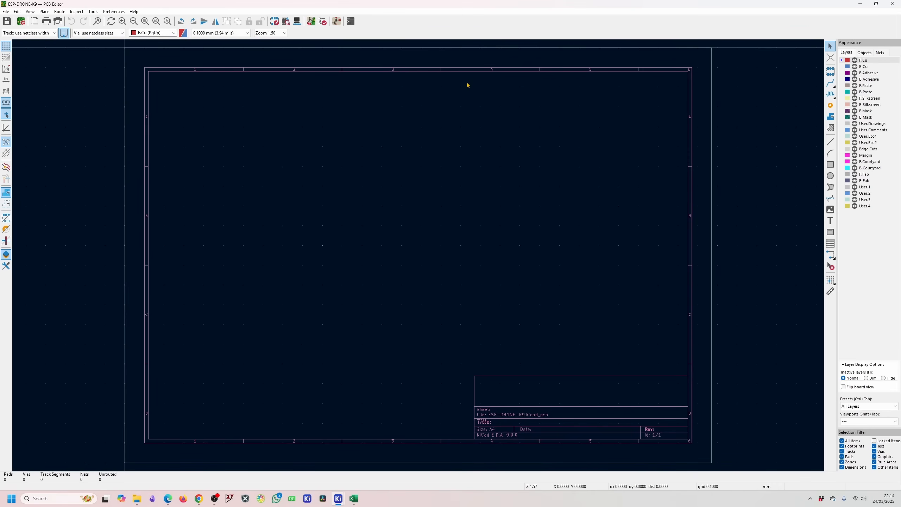
{"action": "left_click", "coordinate": [892, 3]}
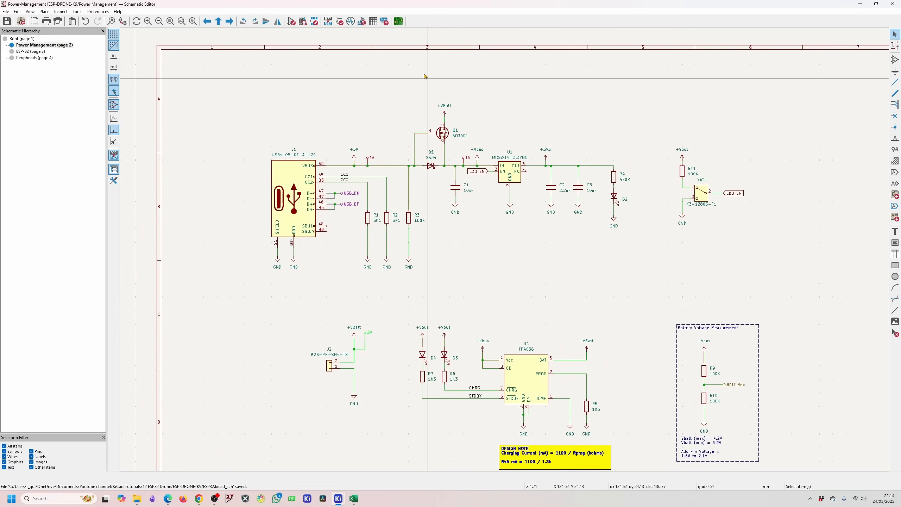
{"action": "left_click", "coordinate": [399, 22]}
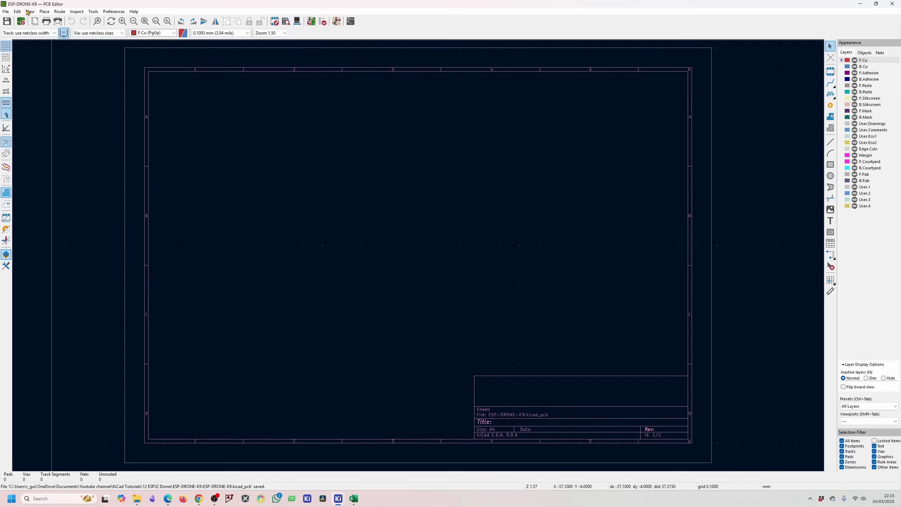
Update the PCB from the schematic and place the imported footprints inside the drawing sheet.
{"action": "left_click", "coordinate": [311, 22]}
{"action": "left_click", "coordinate": [213, 197]}
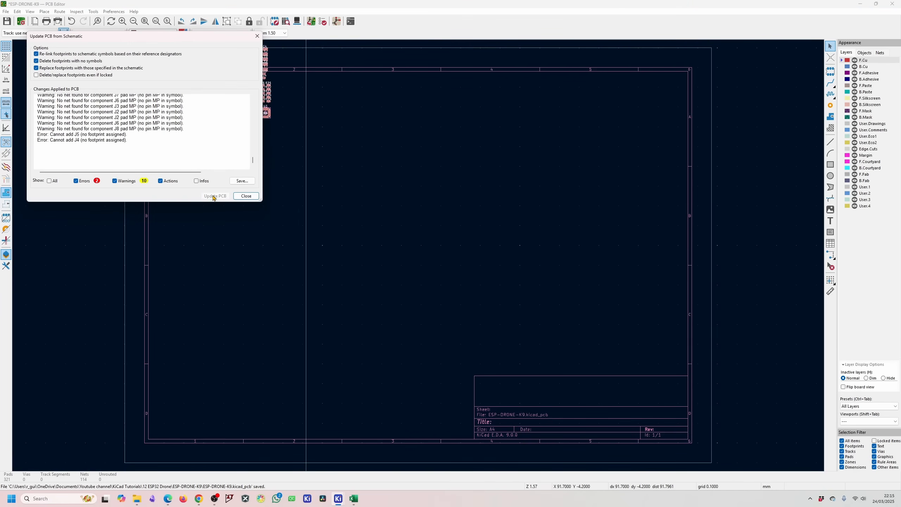
{"action": "left_click", "coordinate": [246, 197]}
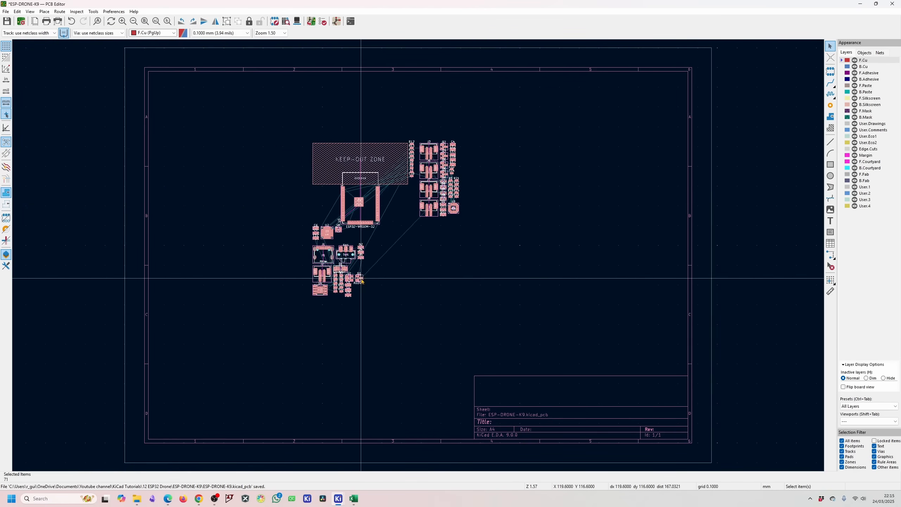
{"action": "left_click", "coordinate": [405, 257]}
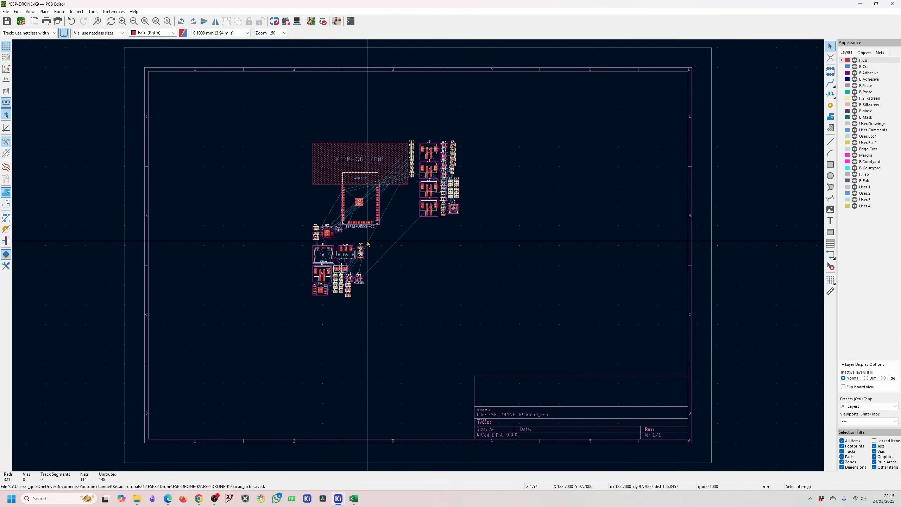
Move the group of footprints below the ESP32 module, including J1, J2, U2, U4 and SW1, to its left side and save the board.
{"action": "scroll", "coordinate": [368, 244], "scroll_direction": "up", "scroll_amount": 3}
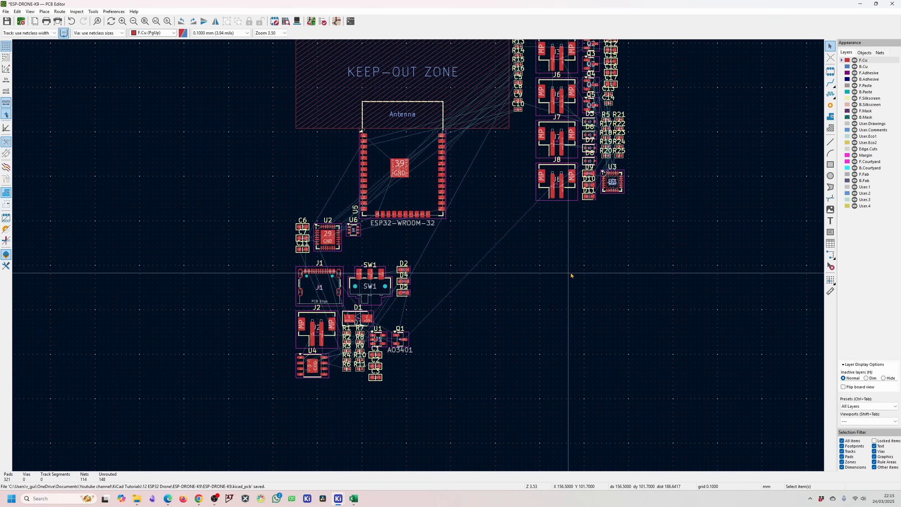
{"action": "middle_click_drag", "start_coordinate": [558, 268], "coordinate": [570, 316]}
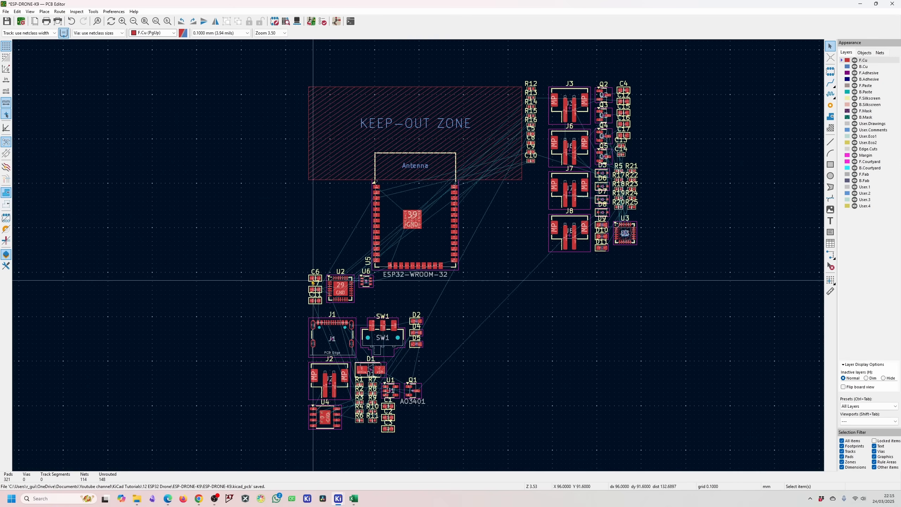
{"action": "left_click_drag", "start_coordinate": [293, 263], "coordinate": [455, 451]}
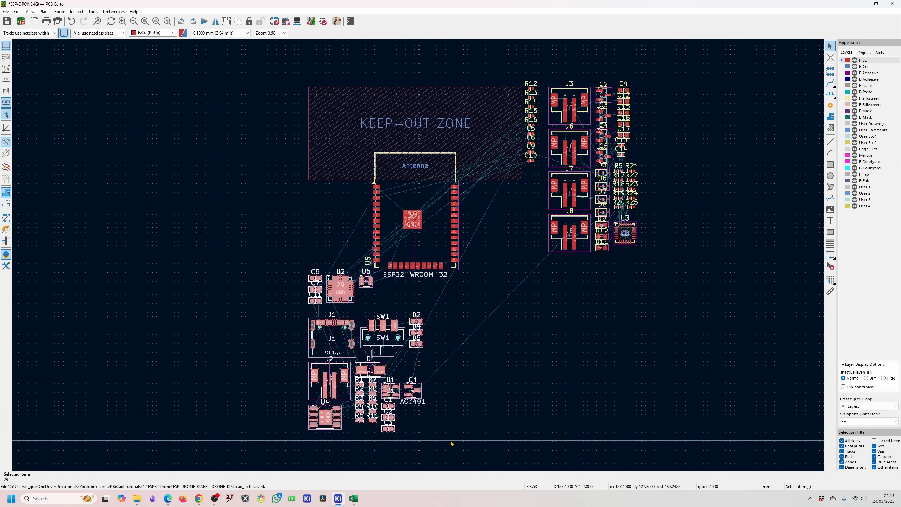
{"action": "key", "text": "m"}
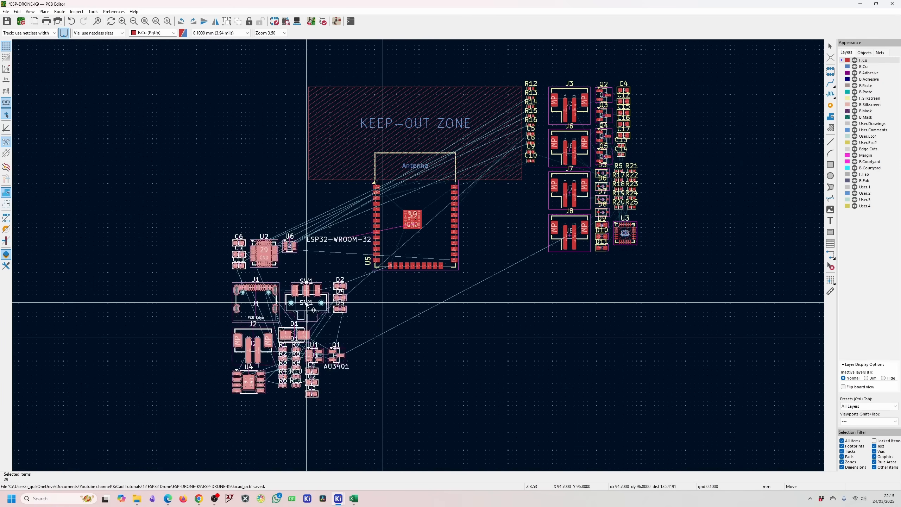
{"action": "left_click", "coordinate": [306, 297]}
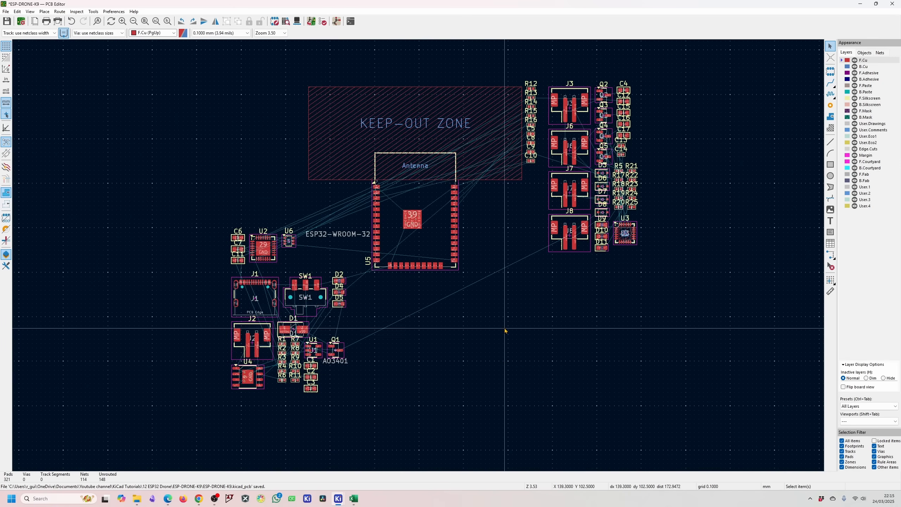
{"action": "key", "text": "ctrl+s"}
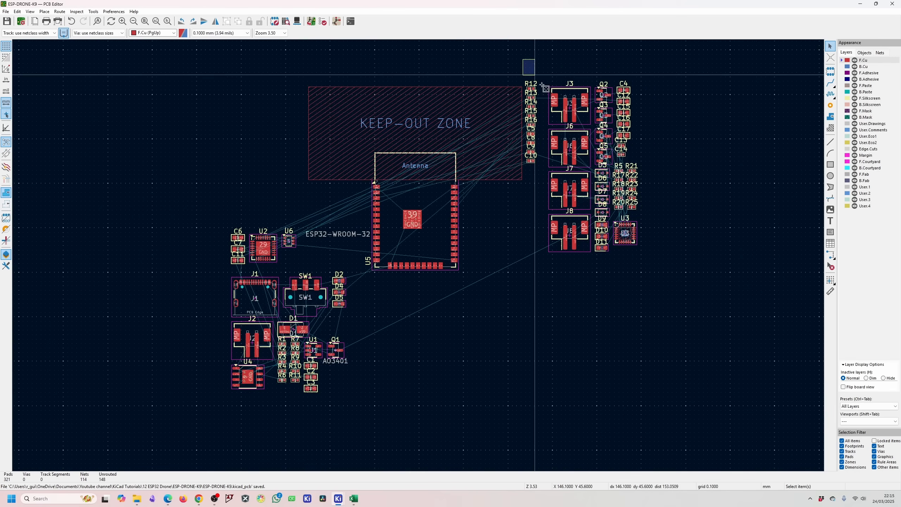
Move the footprint group with J3, J6, J7, J8 and U3 down beside the right edge of the ESP32 module and save the board.
{"action": "left_click_drag", "start_coordinate": [573, 156], "coordinate": [522, 283]}
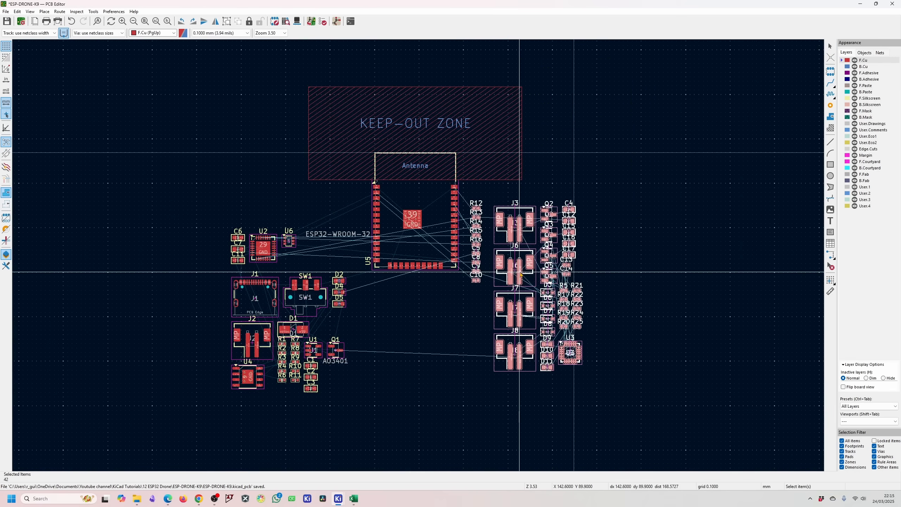
{"action": "left_click", "coordinate": [518, 275]}
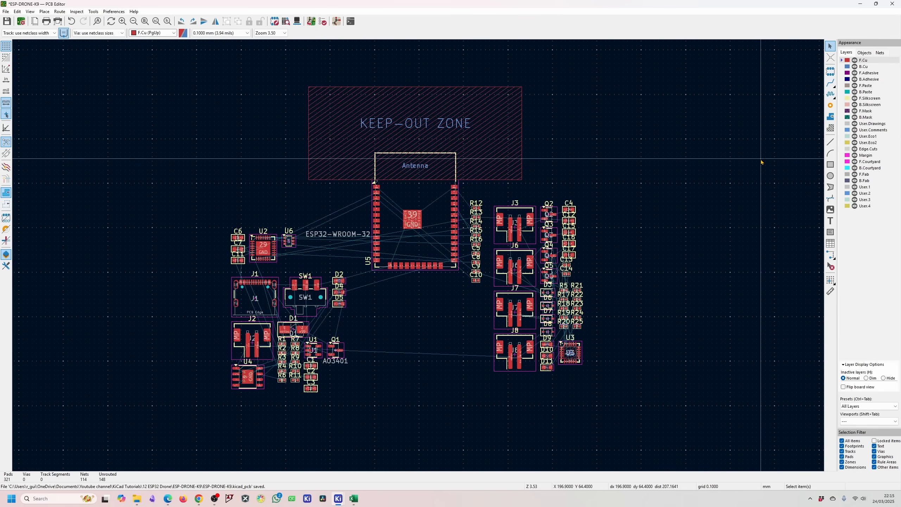
{"action": "left_click", "coordinate": [6, 22]}
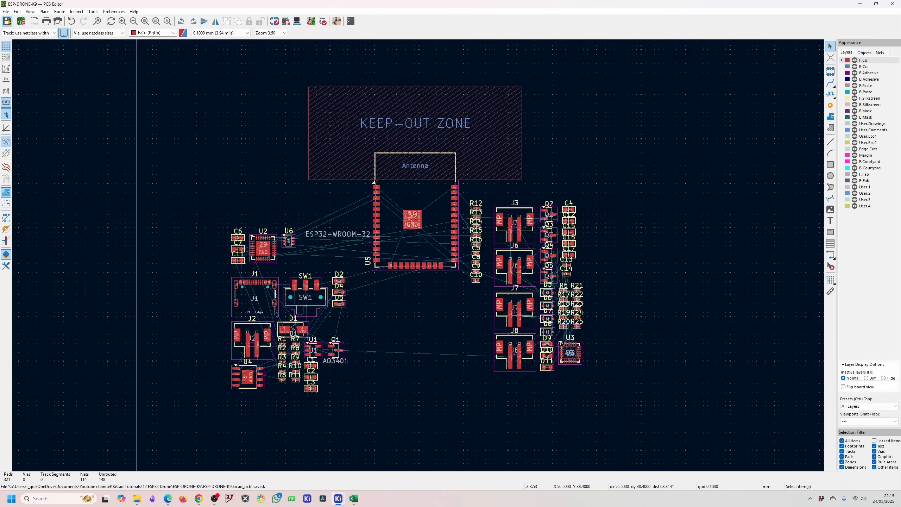
Show the net classes in the board setup, enlarging the window and narrowing the Name column so all values fit.
{"action": "left_click", "coordinate": [19, 26]}
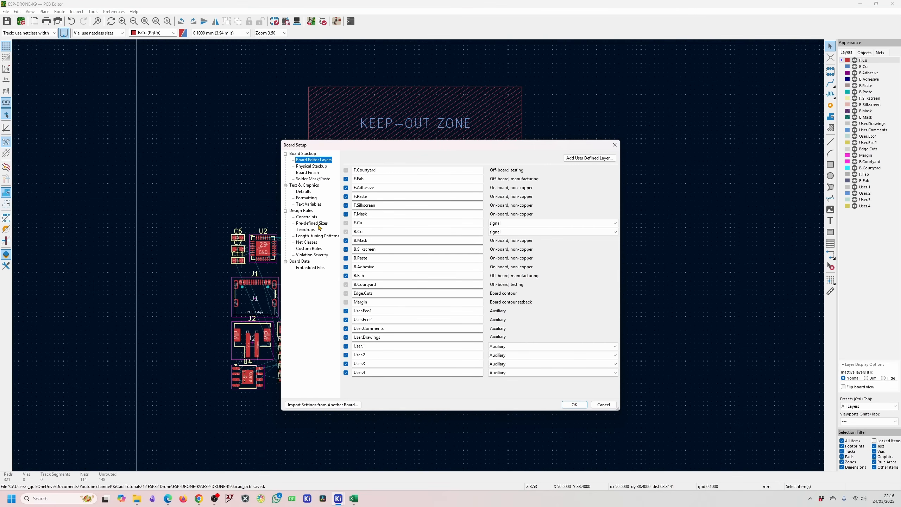
{"action": "left_click", "coordinate": [307, 242]}
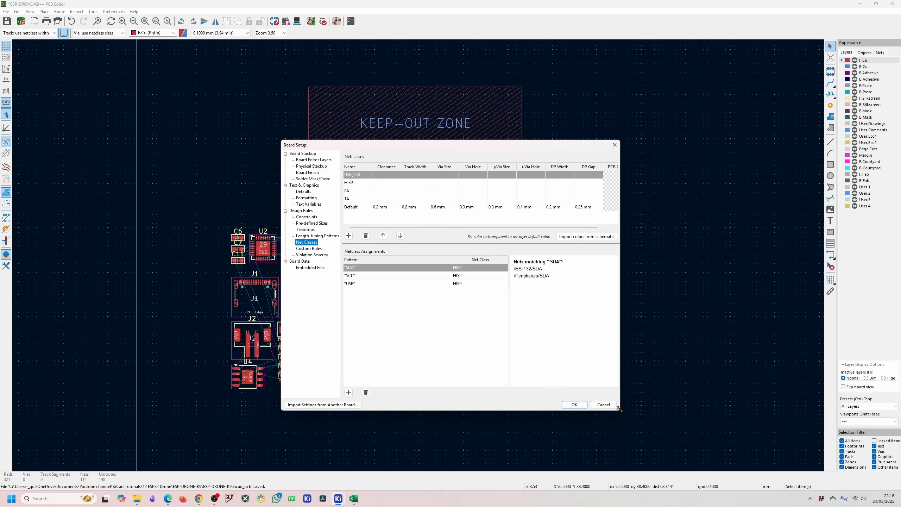
{"action": "left_click_drag", "start_coordinate": [619, 409], "coordinate": [745, 448]}
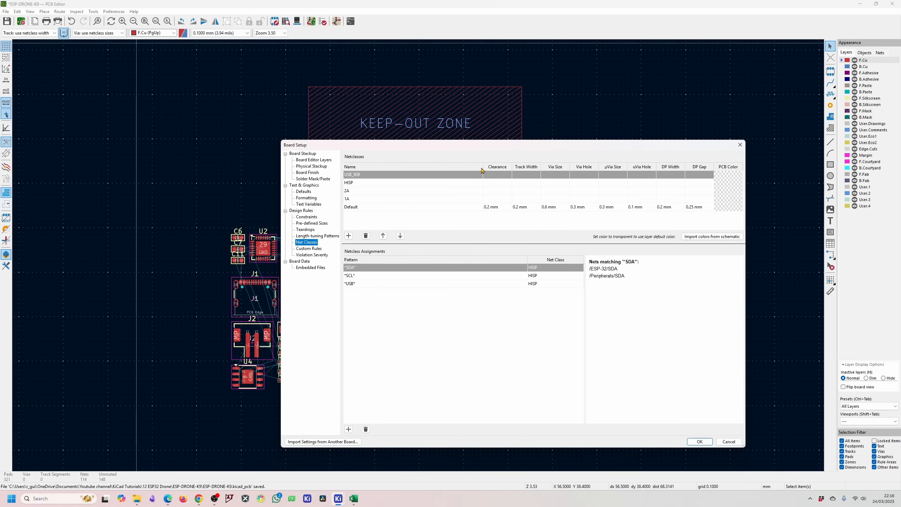
{"action": "left_click_drag", "start_coordinate": [482, 170], "coordinate": [428, 171]}
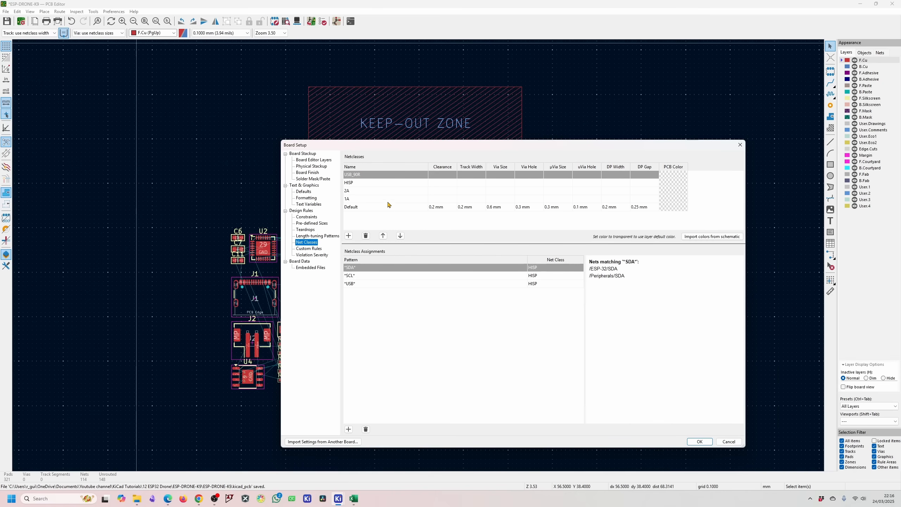
Copy the Default class's 0.25 mm differential pair gap to the 1A, 2A and HISP net classes.
{"action": "left_click", "coordinate": [651, 209]}
{"action": "key", "text": "ctrl+c"}
{"action": "key", "text": "Up"}
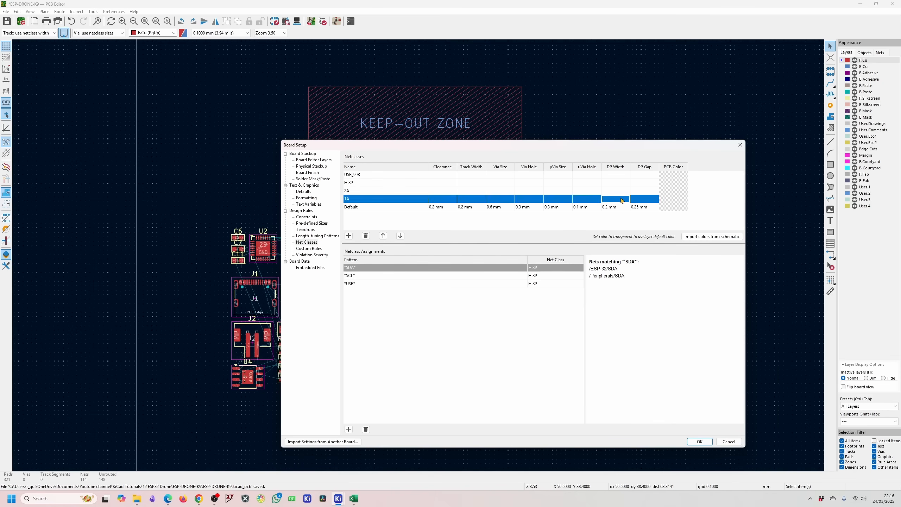
{"action": "key", "text": "ctrl+v"}
{"action": "key", "text": "Up"}
{"action": "key", "text": "ctrl+v"}
{"action": "key", "text": "Up"}
{"action": "key", "text": "ctrl+v"}
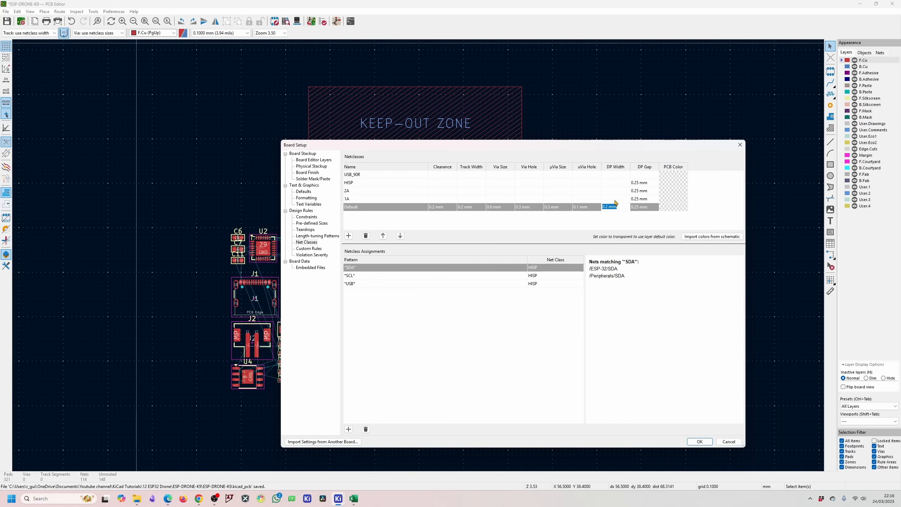
Copy the Default class's 0.2 mm differential pair width to the 1A, 2A and HISP net classes.
{"action": "left_click", "coordinate": [614, 199]}
{"action": "type", "text": "0.2 mm"}
{"action": "left_click", "coordinate": [615, 193]}
{"action": "type", "text": "0.2 mm"}
{"action": "left_click", "coordinate": [615, 184]}
{"action": "type", "text": "0.2 mm"}
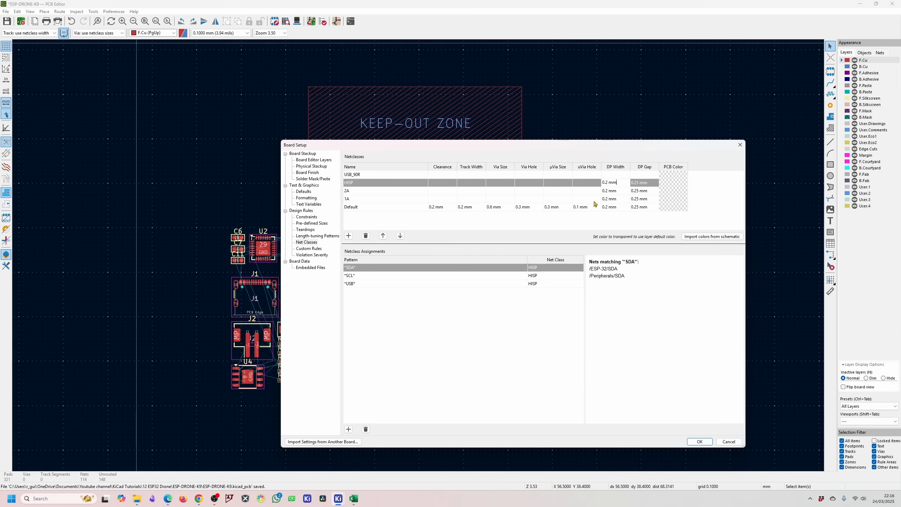
Copy the Default class's 0.1 mm microvia hole to the 1A, 2A and HISP net classes.
{"action": "left_click", "coordinate": [593, 208]}
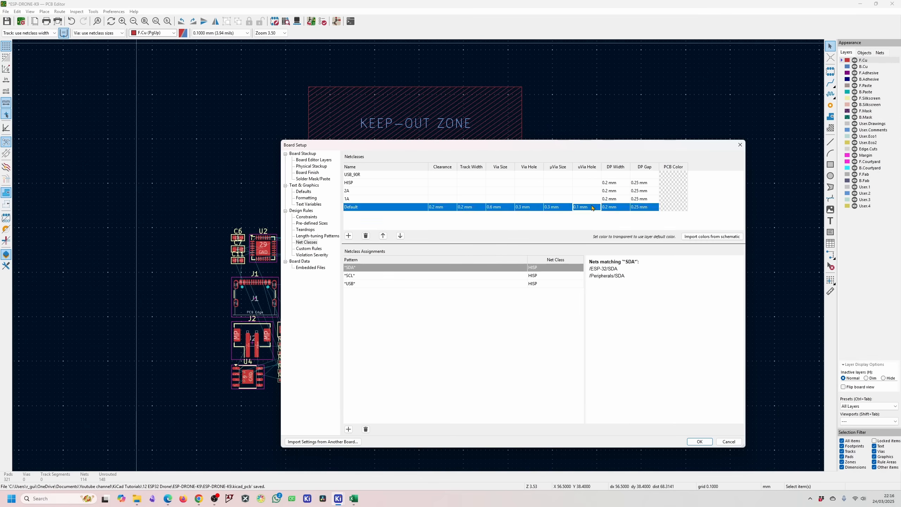
{"action": "left_click", "coordinate": [592, 206]}
{"action": "key", "text": "ctrl+c"}
{"action": "left_click", "coordinate": [586, 200]}
Apply the Default class's 0.3 mm microvia size to the HISP, 2A and 1A net classes.
{"action": "left_click", "coordinate": [563, 183]}
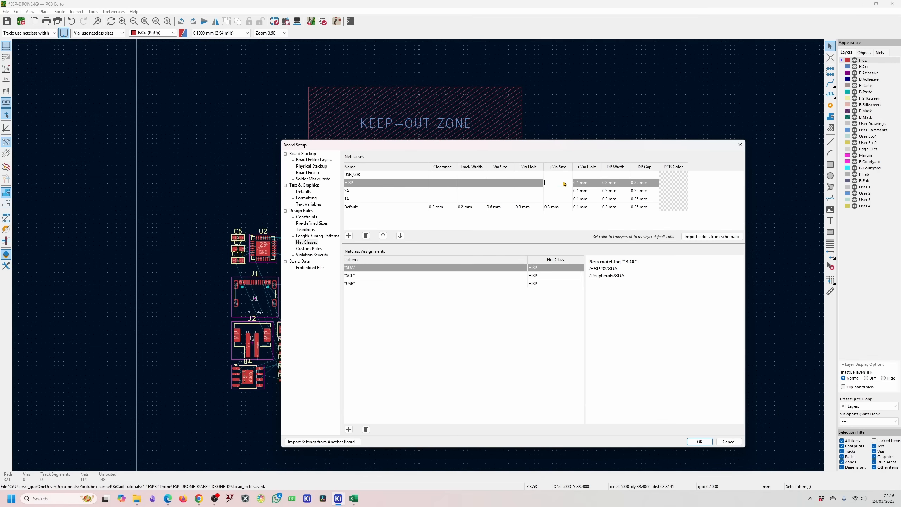
{"action": "key", "text": "ctrl+v"}
{"action": "left_click", "coordinate": [561, 199]}
{"action": "key", "text": "ctrl+v"}
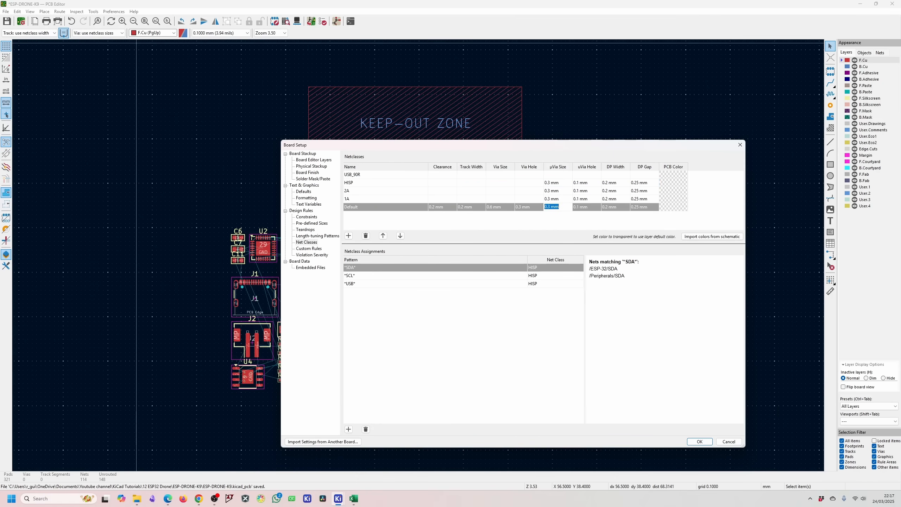
{"action": "mouse_move", "coordinate": [338, 499]}
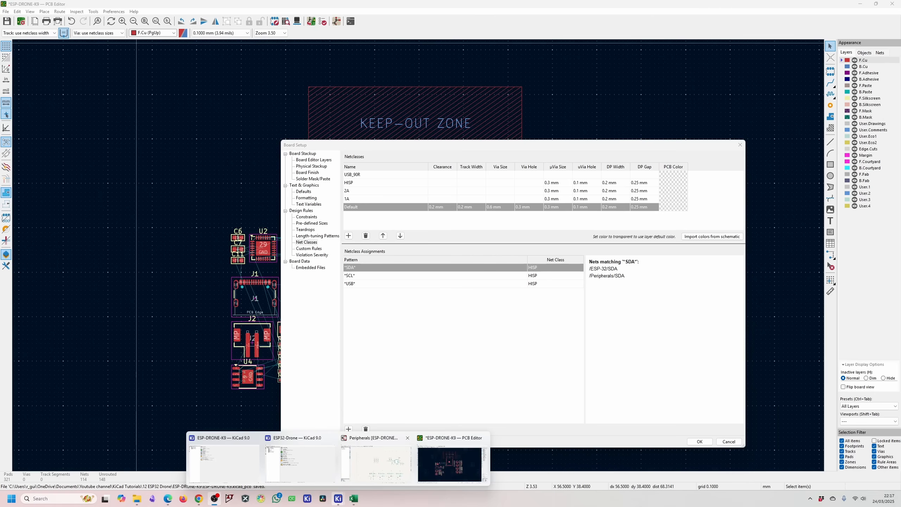
{"action": "left_click", "coordinate": [222, 462]}
{"action": "left_click_drag", "start_coordinate": [328, 5], "coordinate": [270, 122]}
{"action": "left_click", "coordinate": [99, 268]}
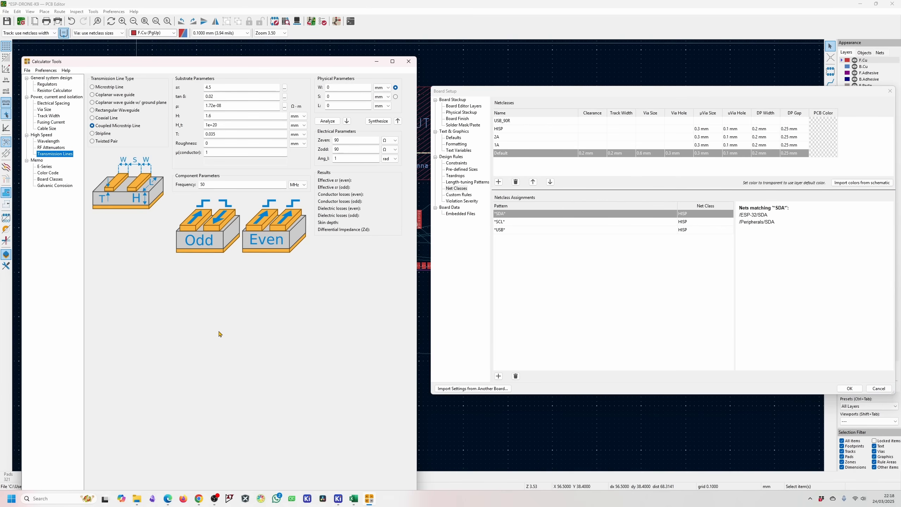
{"action": "left_click", "coordinate": [559, 138]}
{"action": "left_click", "coordinate": [592, 145]}
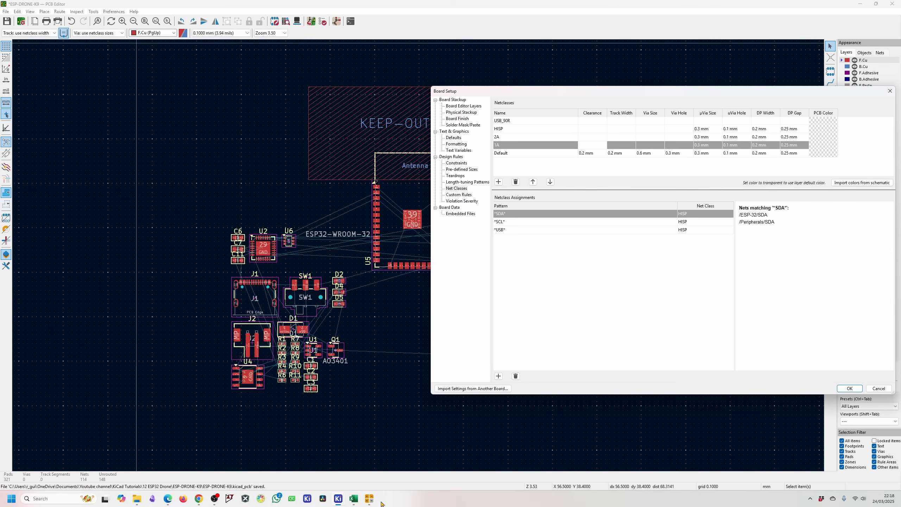
{"action": "left_click", "coordinate": [370, 500]}
{"action": "left_click", "coordinate": [409, 61]}
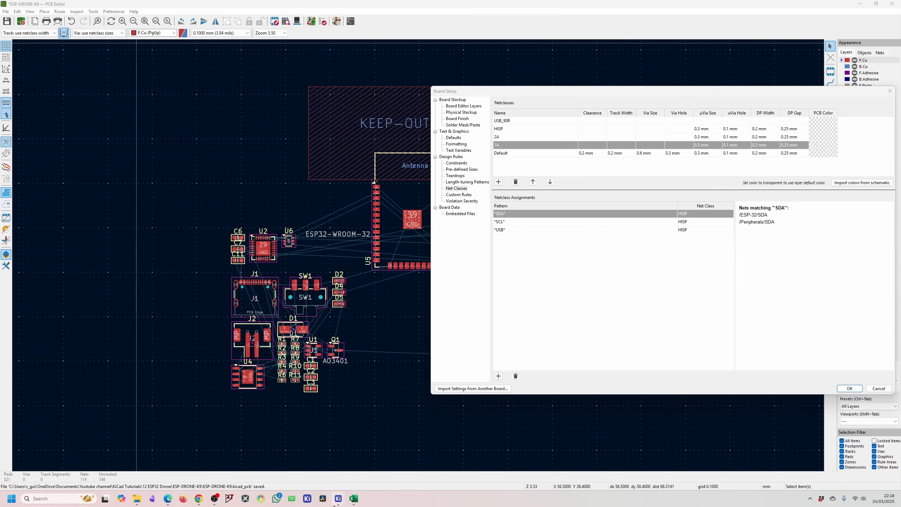
Switch to the KiCad project manager, open Calculator Tools and show its Track Width calculator.
{"action": "mouse_move", "coordinate": [337, 500]}
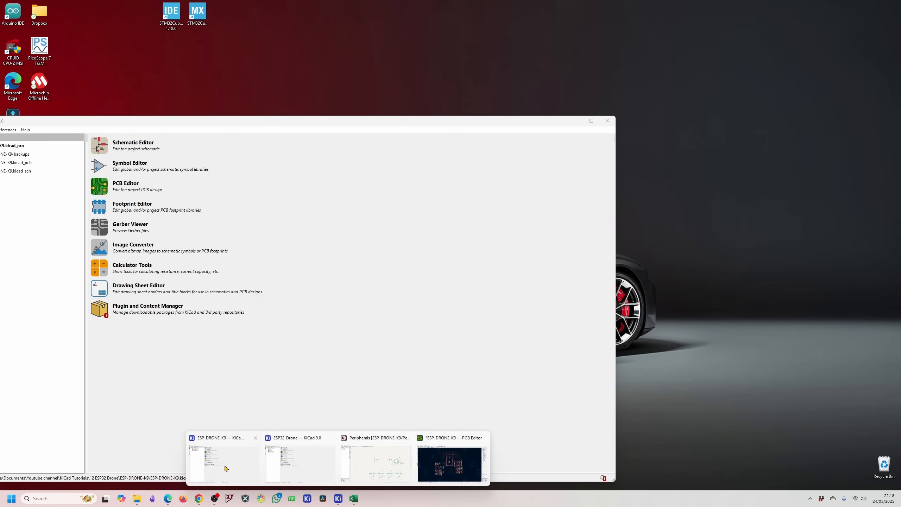
{"action": "left_click", "coordinate": [224, 468]}
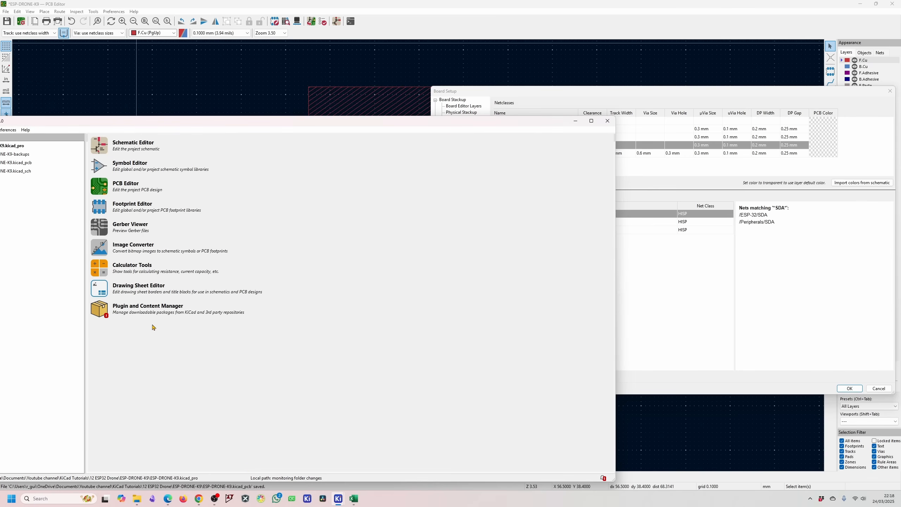
{"action": "left_click", "coordinate": [103, 269]}
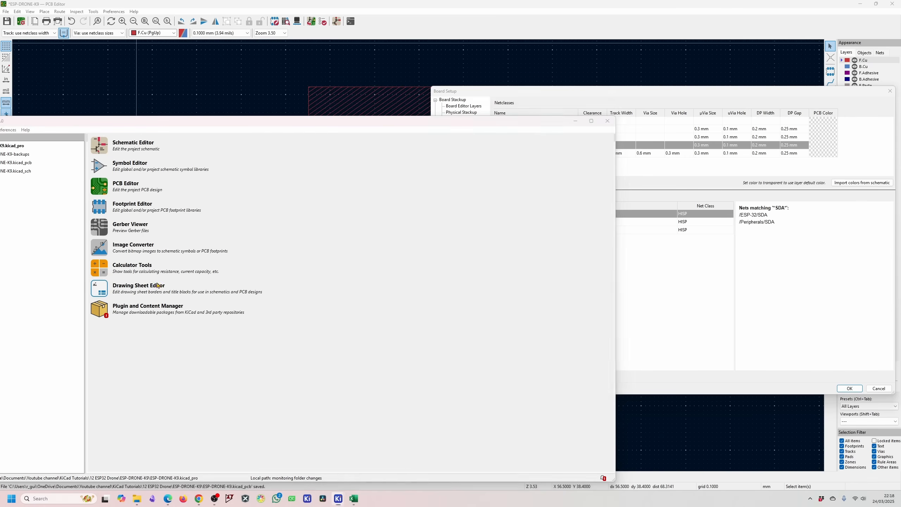
{"action": "left_click", "coordinate": [574, 121]}
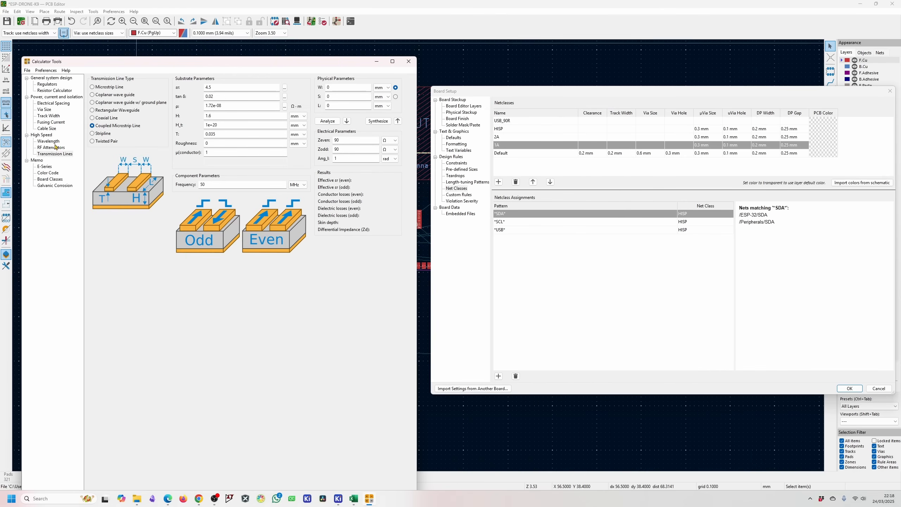
{"action": "left_click", "coordinate": [49, 116]}
Check the external track width for 2 A, 10 °C rise and 50 mm length, and set the 2A net class's track width to 0.78 mm.
{"action": "double_click", "coordinate": [153, 88]}
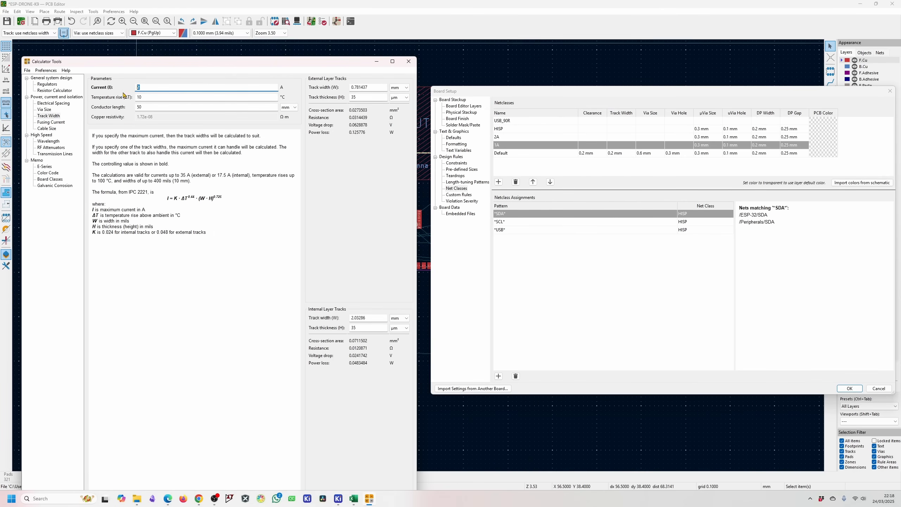
{"action": "double_click", "coordinate": [156, 97]}
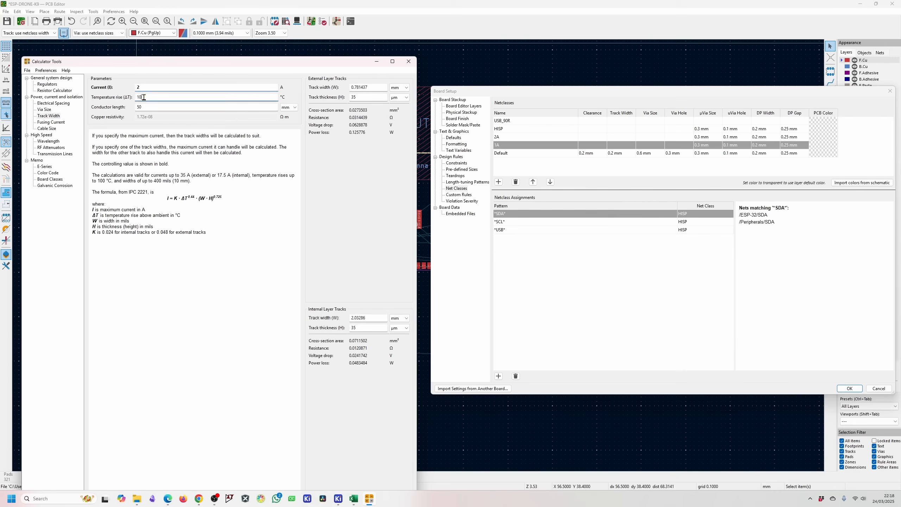
{"action": "double_click", "coordinate": [140, 108]}
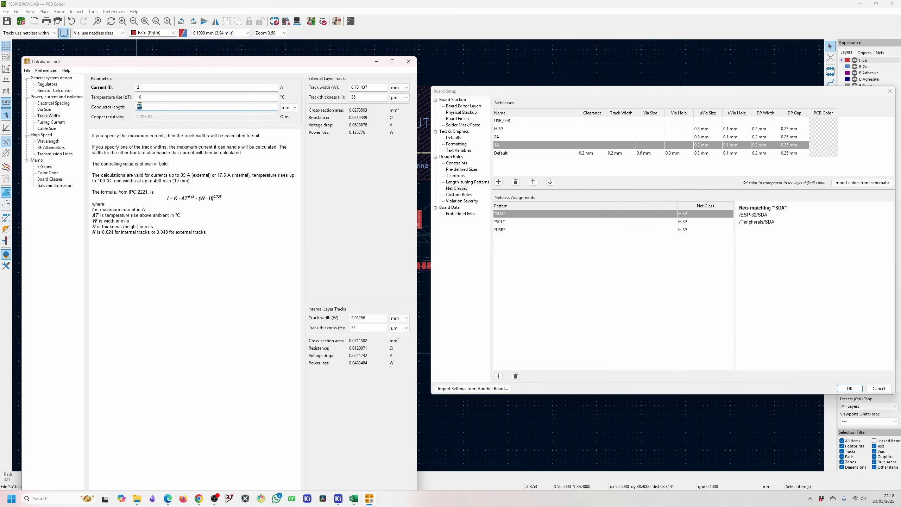
{"action": "double_click", "coordinate": [139, 97]}
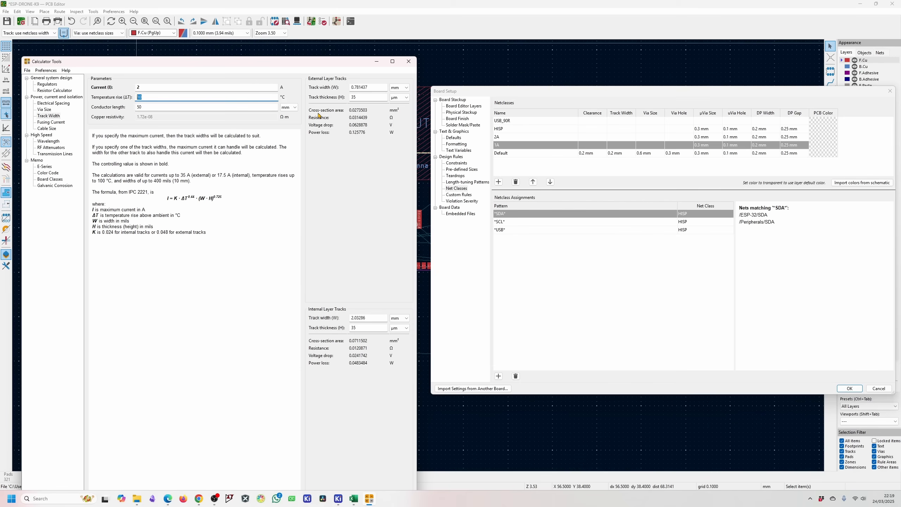
{"action": "double_click", "coordinate": [371, 88]}
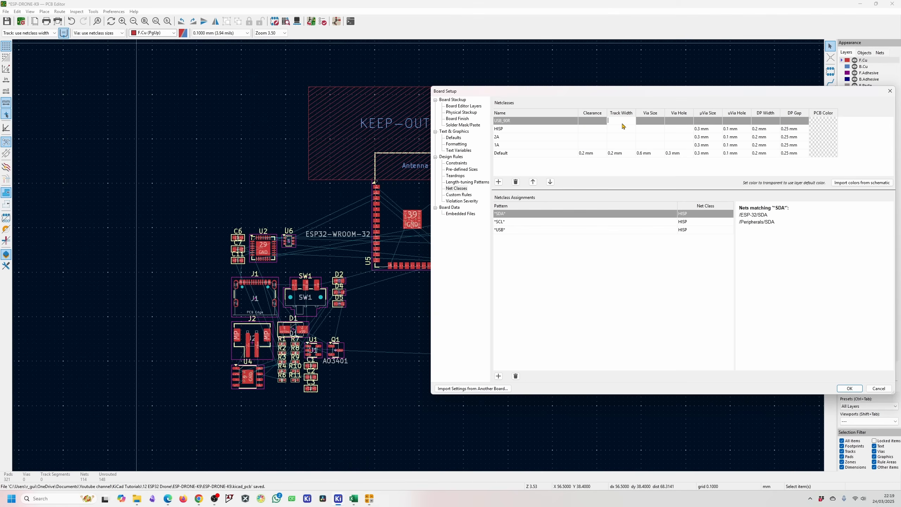
{"action": "left_click", "coordinate": [624, 126]}
{"action": "left_click", "coordinate": [625, 138]}
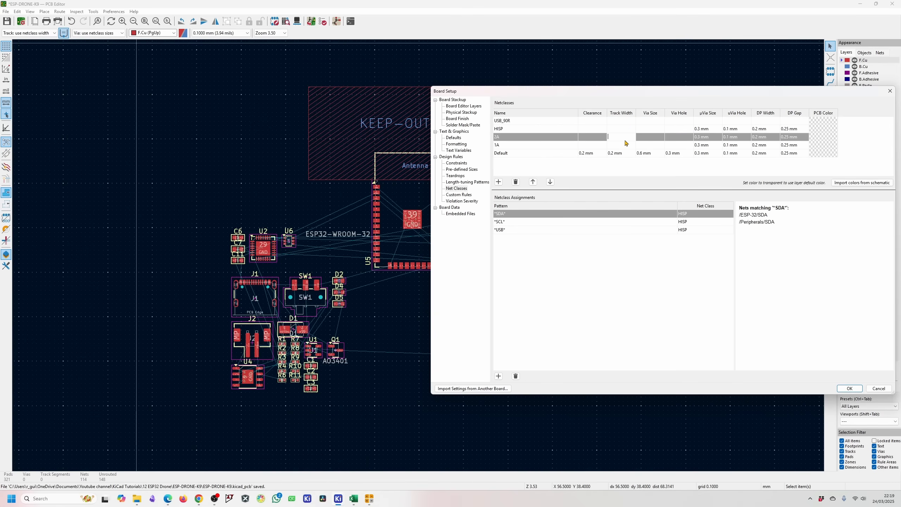
{"action": "type", "text": "0.78"}
Calculate the track width for a 1 A current and set the 1A net class's track width to 0.3 mm.
{"action": "left_click", "coordinate": [633, 145]}
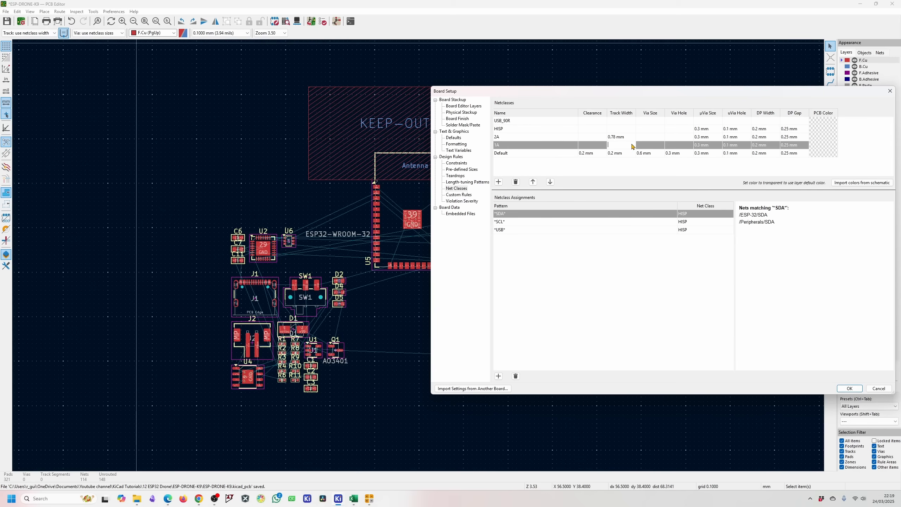
{"action": "left_click", "coordinate": [367, 501]}
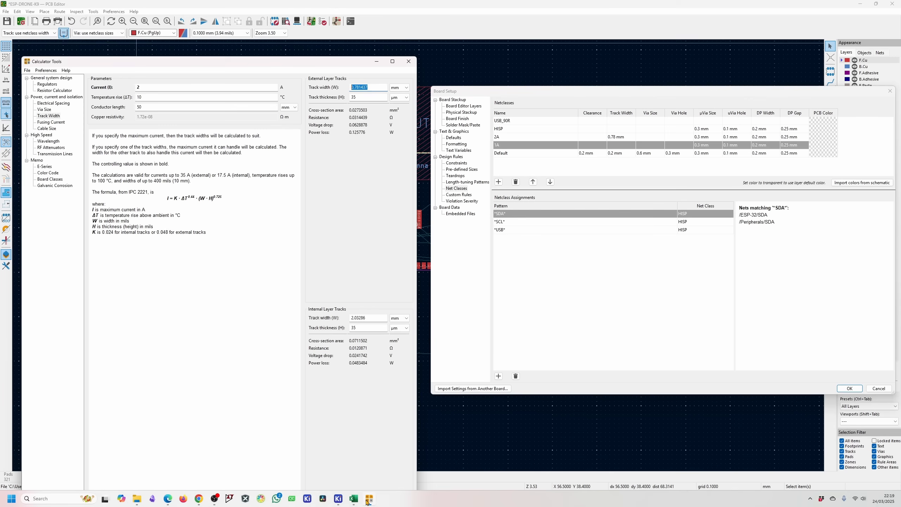
{"action": "double_click", "coordinate": [160, 87]}
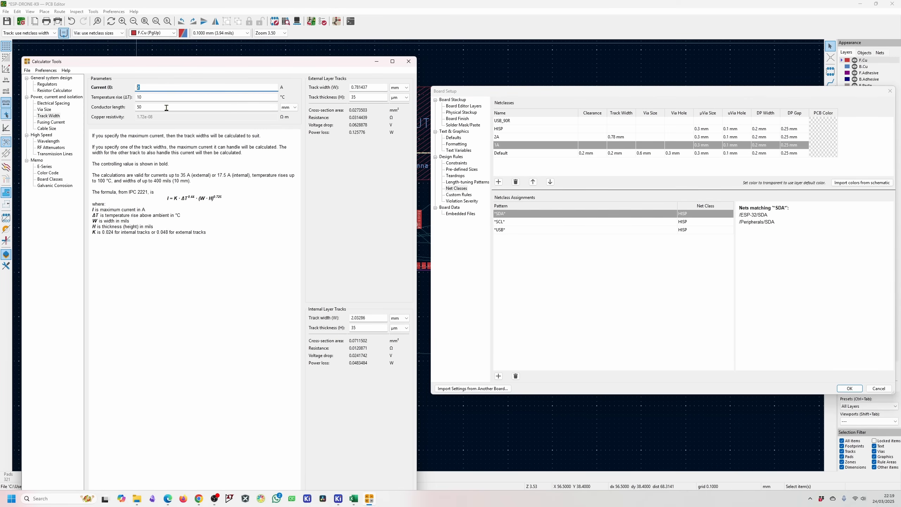
{"action": "left_click", "coordinate": [622, 145]}
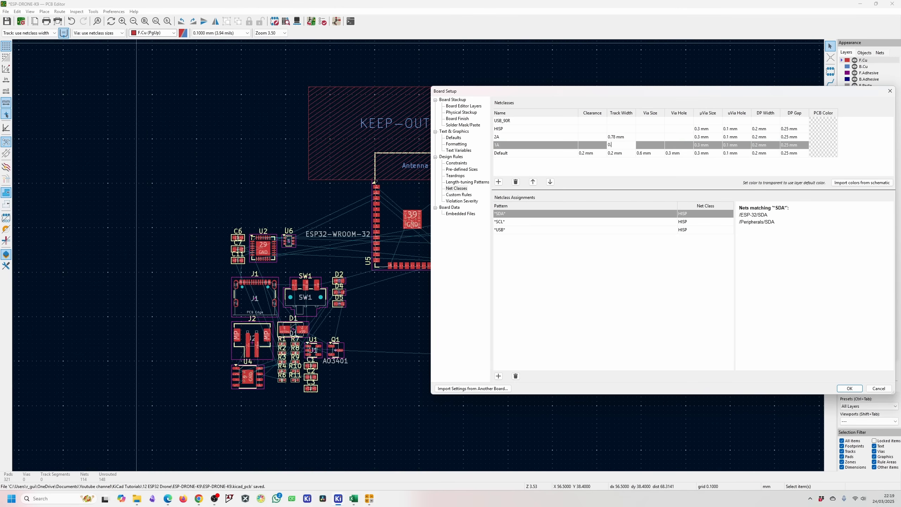
{"action": "left_click", "coordinate": [649, 164]}
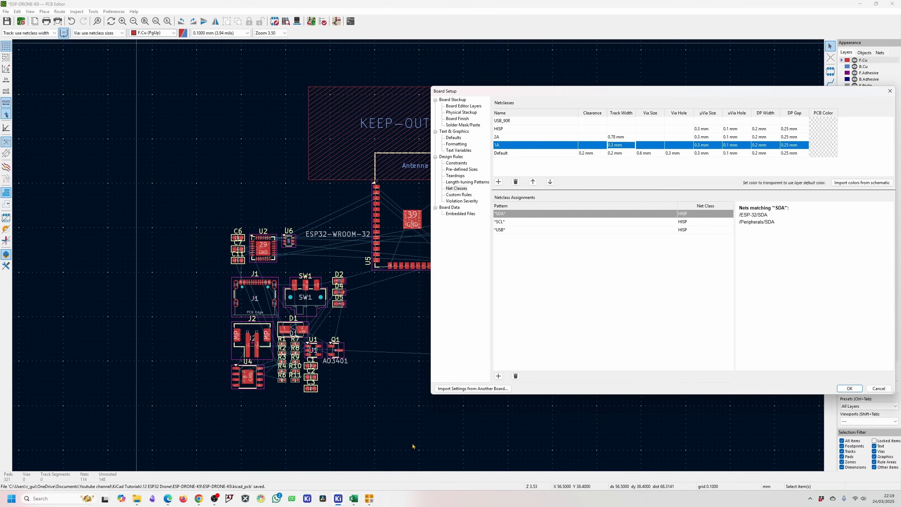
Show the Via Size calculator and set the finished hole diameter to 0.3 mm, checking the via pad diameter.
{"action": "left_click", "coordinate": [367, 505]}
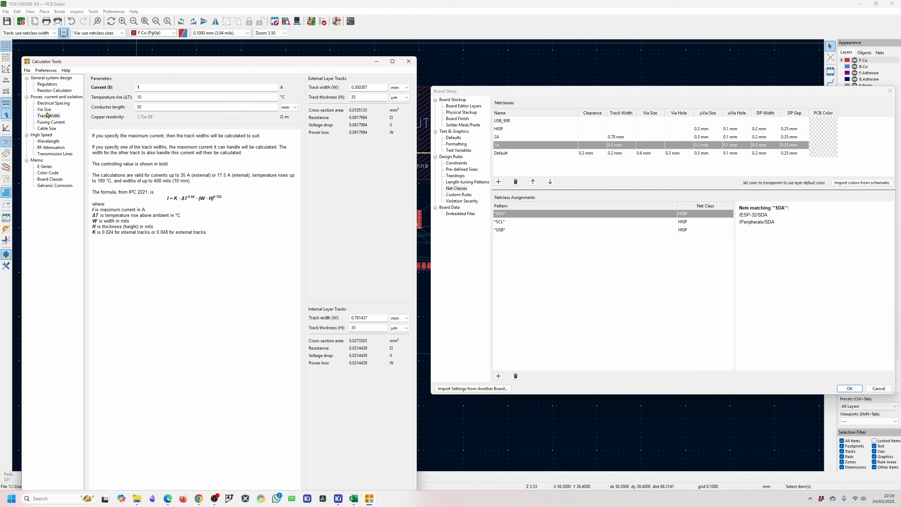
{"action": "left_click", "coordinate": [45, 110]}
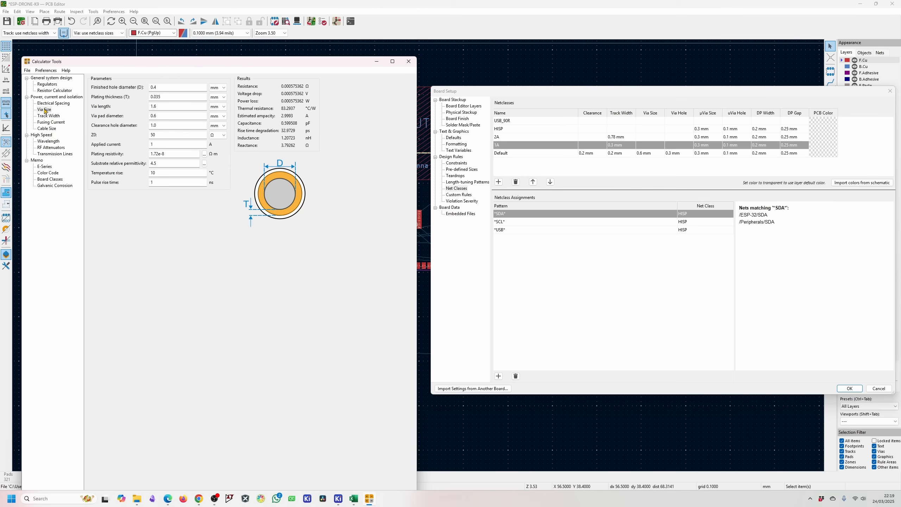
{"action": "left_click", "coordinate": [165, 88]}
{"action": "key", "text": "BackSpace"}
{"action": "type", "text": "3"}
{"action": "left_click", "coordinate": [166, 116]}
Copy the Default class's 0.3 mm via hole to the 1A, 2A, HISP and USB_90R net classes.
{"action": "left_click", "coordinate": [684, 157]}
{"action": "double_click", "coordinate": [684, 157]}
{"action": "key", "text": "ctrl+c"}
{"action": "double_click", "coordinate": [678, 145]}
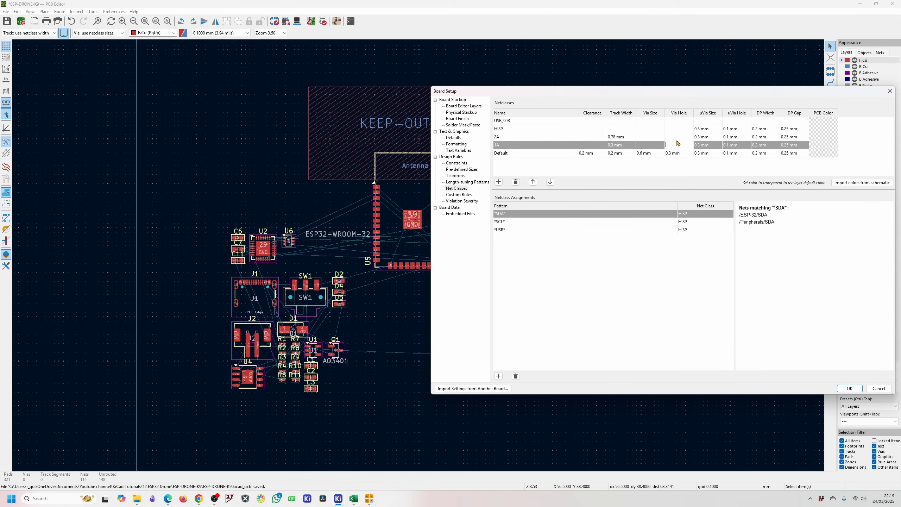
{"action": "key", "text": "ctrl+v"}
{"action": "double_click", "coordinate": [677, 137]}
{"action": "key", "text": "ctrl+v"}
{"action": "left_click", "coordinate": [677, 128]}
{"action": "double_click", "coordinate": [675, 129]}
{"action": "key", "text": "ctrl+v"}
{"action": "double_click", "coordinate": [675, 121]}
{"action": "key", "text": "ctrl+v"}
Copy the Default class's 0.6 mm via size to the 1A, 2A, HISP and USB_90R net classes.
{"action": "double_click", "coordinate": [650, 153]}
{"action": "key", "text": "ctrl+c"}
{"action": "double_click", "coordinate": [650, 145]}
{"action": "key", "text": "ctrl+v"}
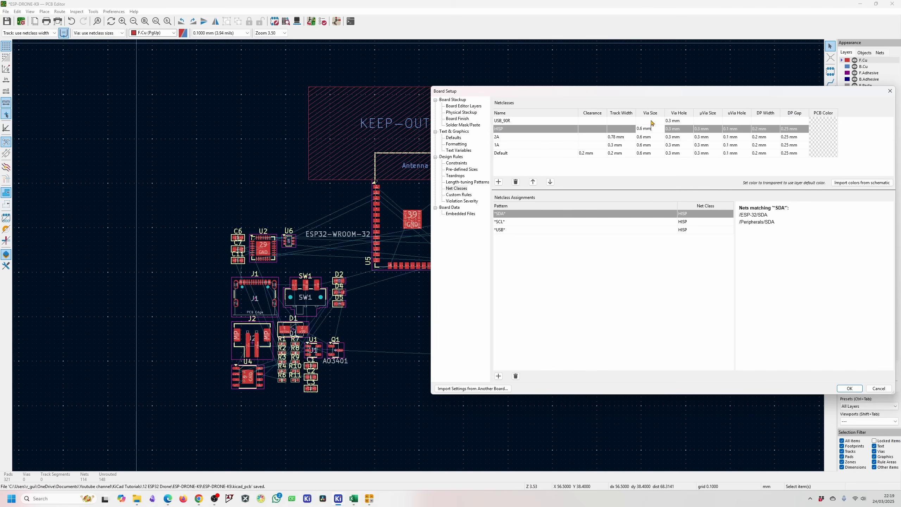
Copy the Default class's 0.2 mm track width to the HISP net class.
{"action": "double_click", "coordinate": [622, 154]}
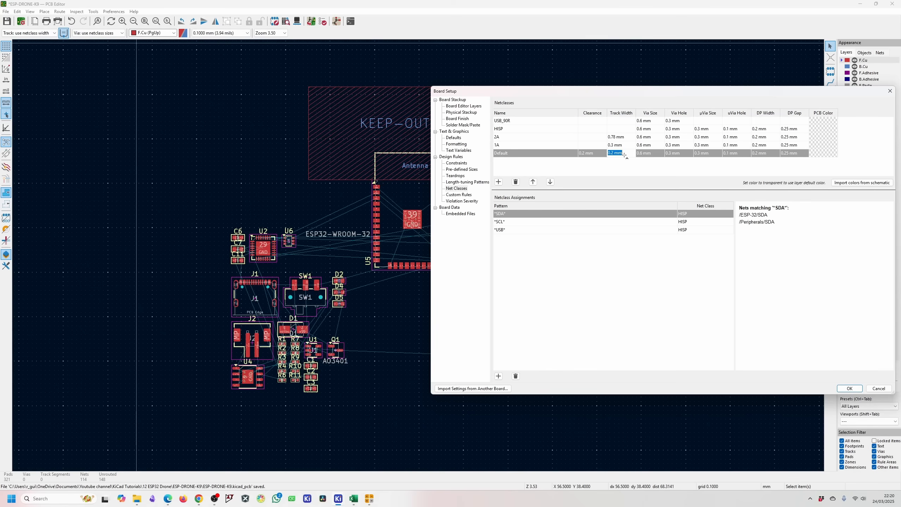
{"action": "key", "text": "ctrl+c"}
{"action": "double_click", "coordinate": [624, 129]}
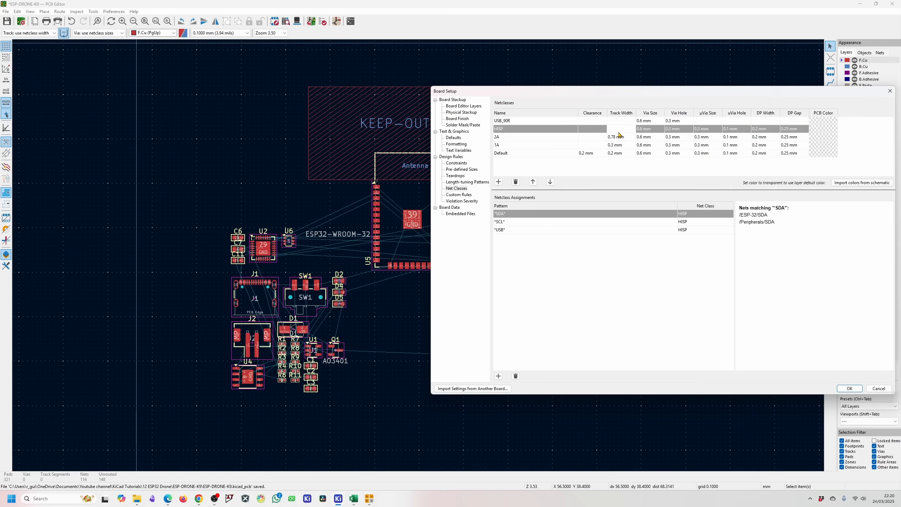
{"action": "key", "text": "ctrl+v"}
{"action": "left_click", "coordinate": [607, 165]}
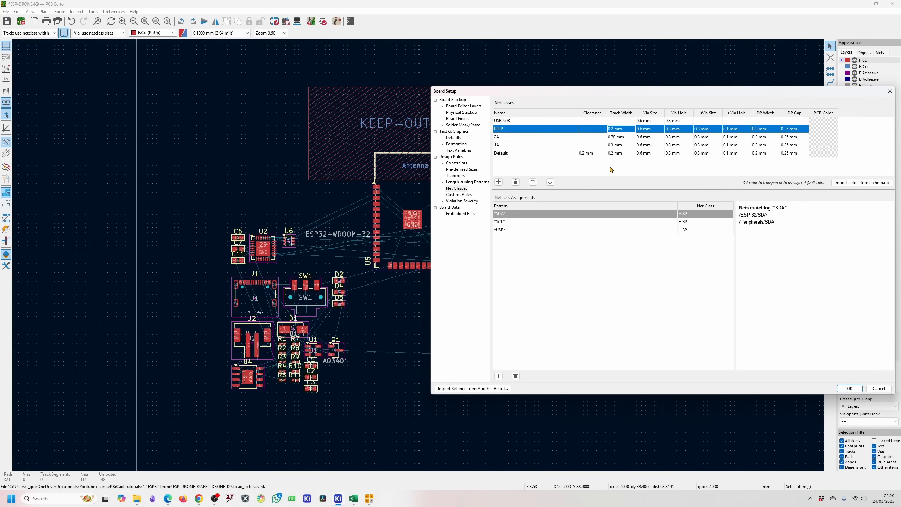
Copy the Default class's 0.2 mm clearance to the 1A and 2A net classes.
{"action": "double_click", "coordinate": [598, 153]}
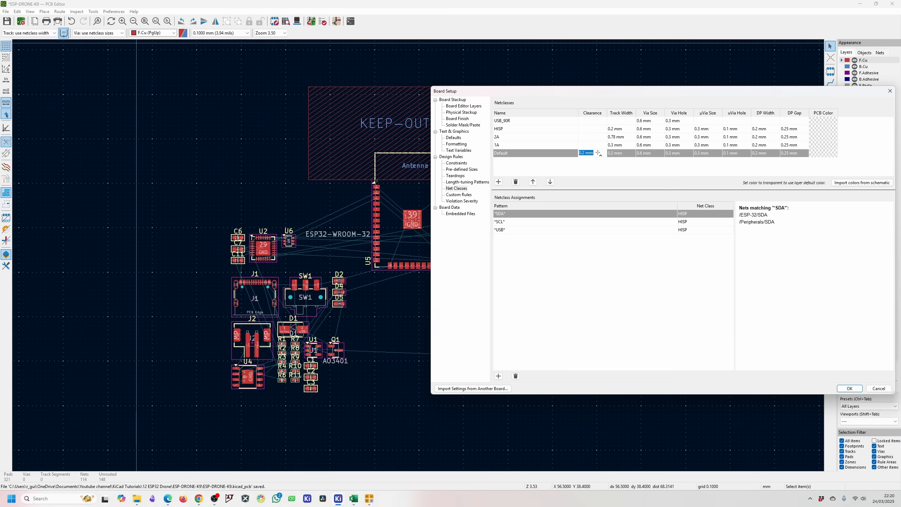
{"action": "key", "text": "ctrl+c"}
{"action": "left_click", "coordinate": [597, 145]}
{"action": "key", "text": "ctrl+v"}
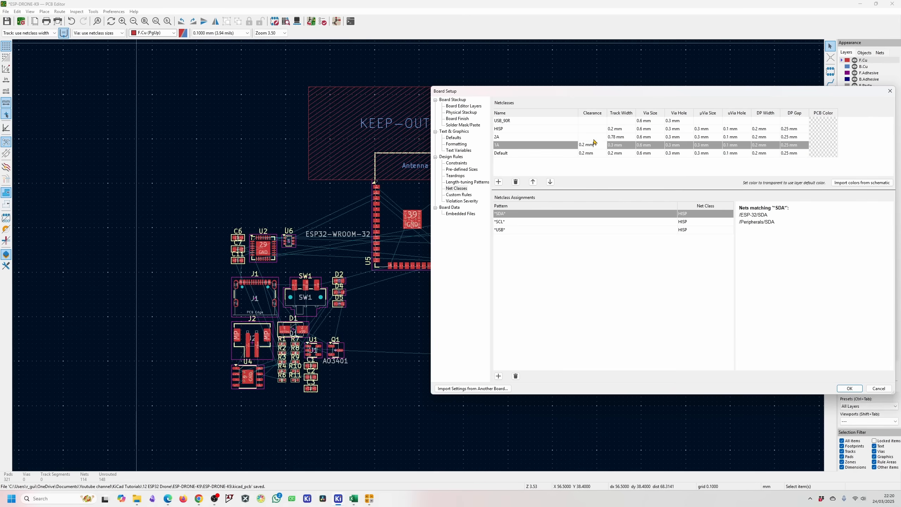
{"action": "double_click", "coordinate": [593, 138]}
{"action": "key", "text": "ctrl+v"}
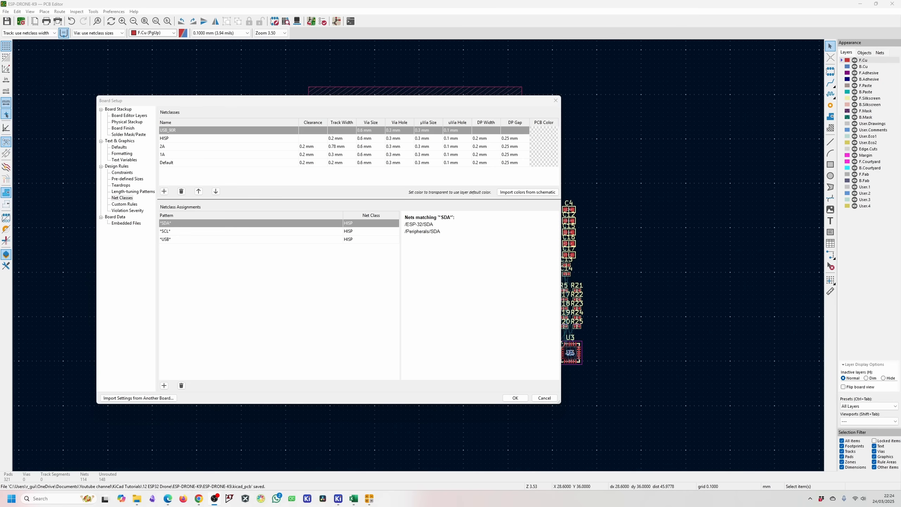
Set the HISP net class's clearance to 0.6 mm.
{"action": "left_click", "coordinate": [317, 139]}
{"action": "type", "text": "0"}
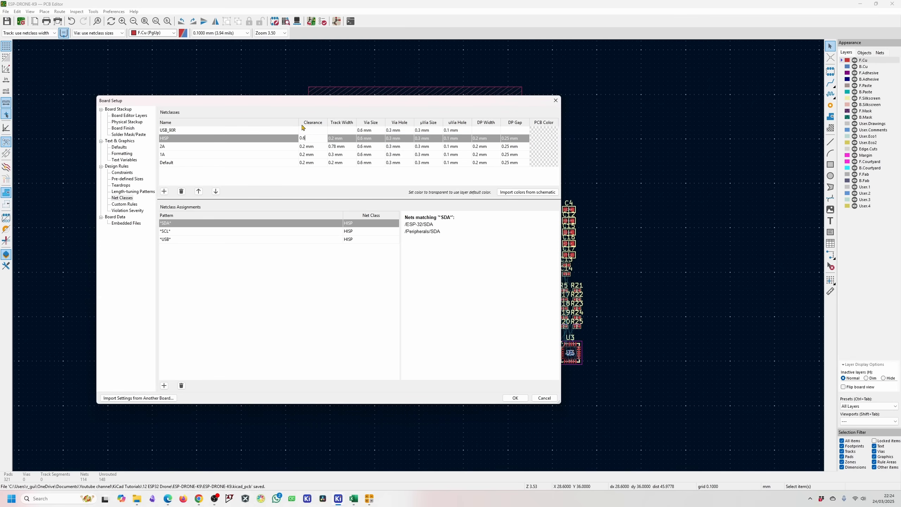
{"action": "type", "text": ".6"}
{"action": "left_click", "coordinate": [308, 147]}
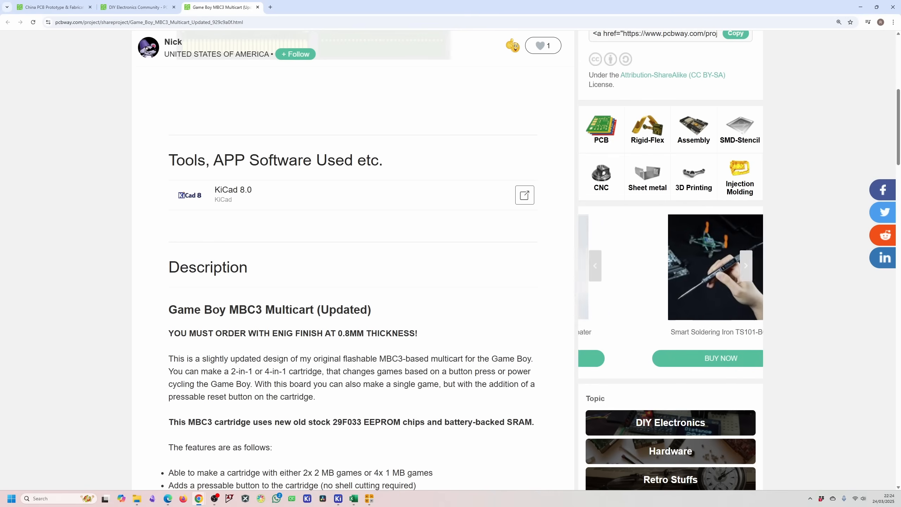
View the PCBWay home page and examine the prepreg thickness in the 4-layer 1.6 mm standard stackup.
{"action": "left_click", "coordinate": [37, 5]}
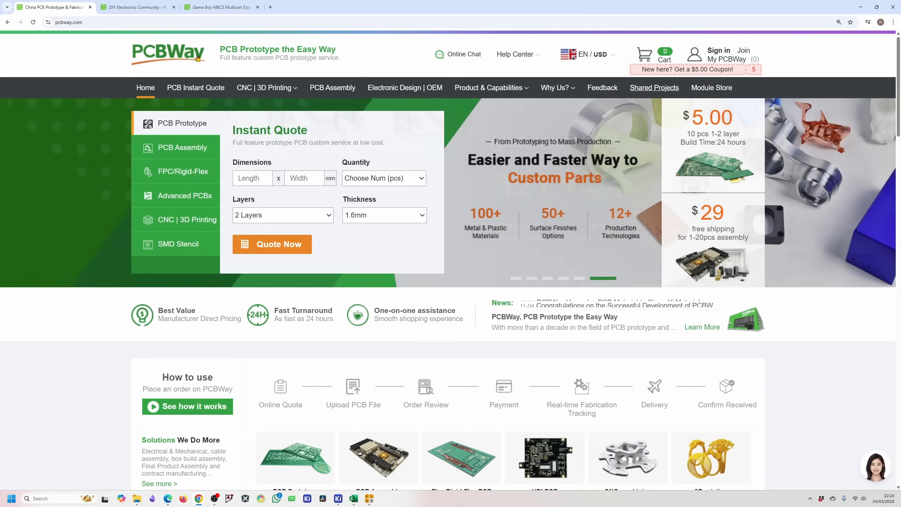
{"action": "mouse_move", "coordinate": [491, 89]}
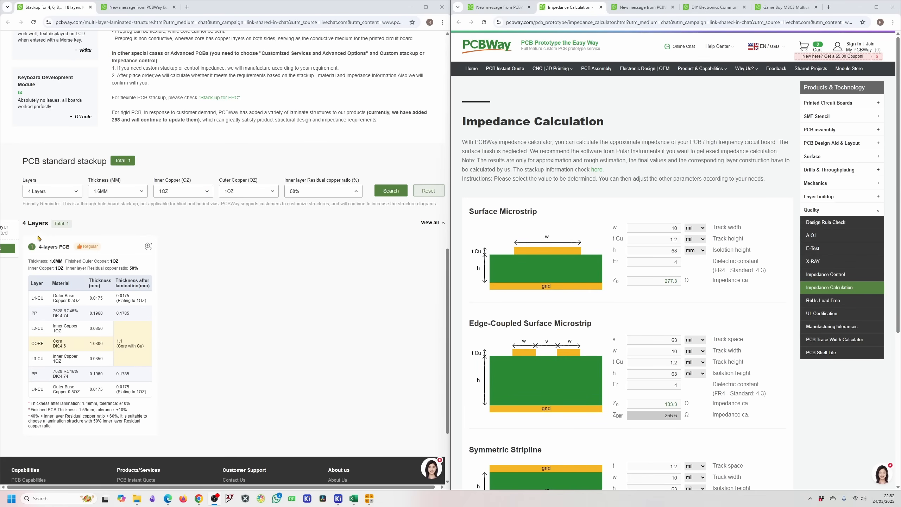
{"action": "double_click", "coordinate": [63, 316]}
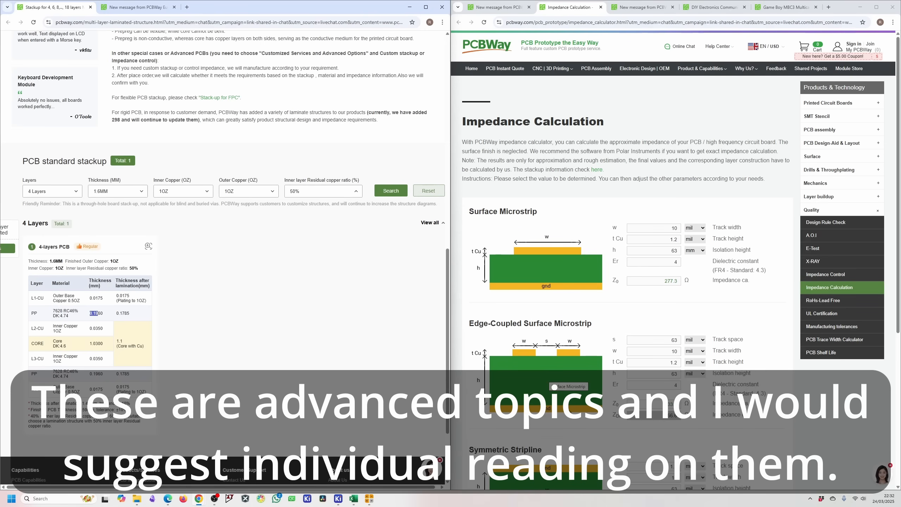
Set the track space, track width, track height and isolation height units to mm in the Edge-Coupled Surface Microstrip calculation.
{"action": "scroll", "coordinate": [559, 390], "scroll_direction": "down", "scroll_amount": 2}
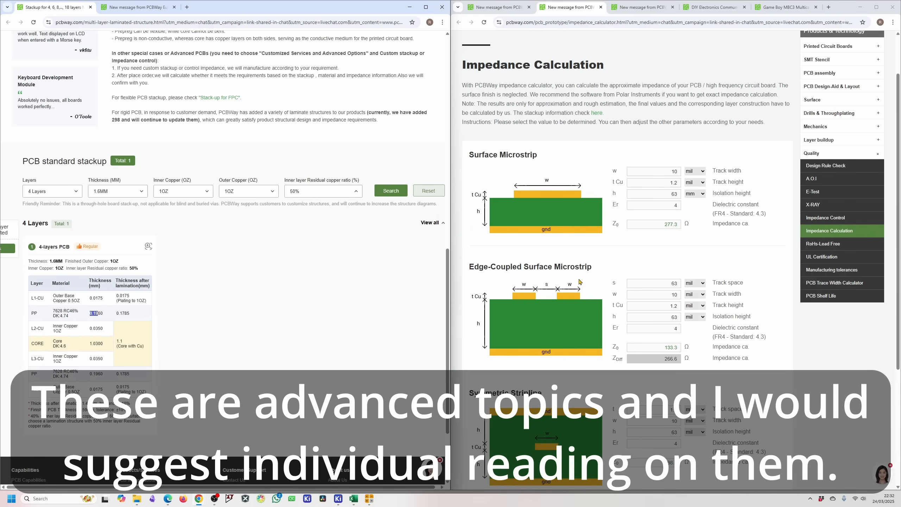
{"action": "left_click", "coordinate": [695, 283]}
{"action": "left_click", "coordinate": [691, 292]}
{"action": "left_click", "coordinate": [698, 295]}
{"action": "left_click", "coordinate": [690, 303]}
{"action": "left_click", "coordinate": [694, 306]}
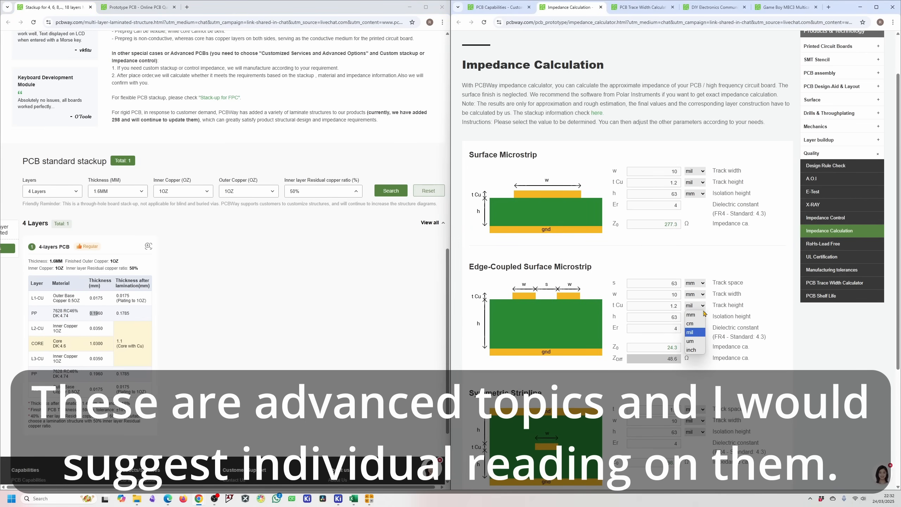
{"action": "left_click", "coordinate": [690, 315]}
{"action": "left_click", "coordinate": [694, 317]}
{"action": "left_click", "coordinate": [691, 326]}
Set the edge-coupled microstrip's track space and width to 0.2 mm, isolation height to 0.196 mm and dielectric constant to 4.74.
{"action": "double_click", "coordinate": [674, 284]}
{"action": "type", "text": "0.2"}
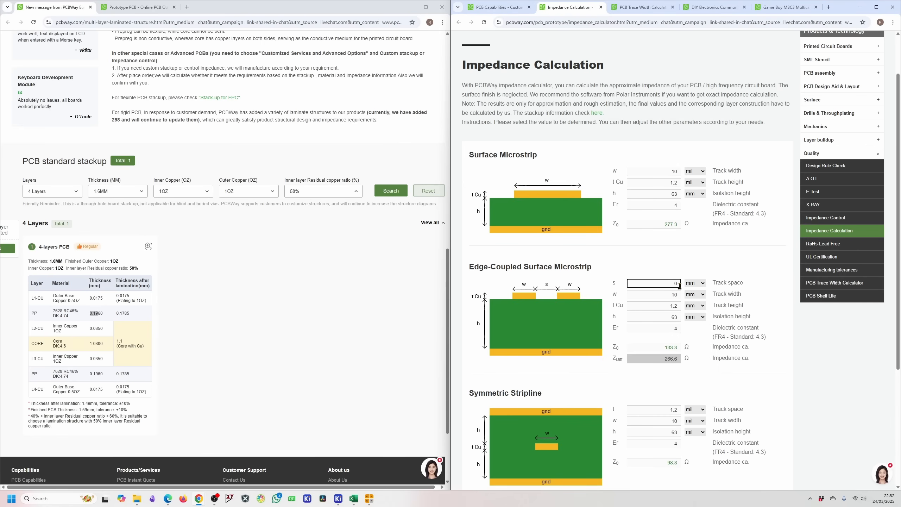
{"action": "double_click", "coordinate": [668, 294]}
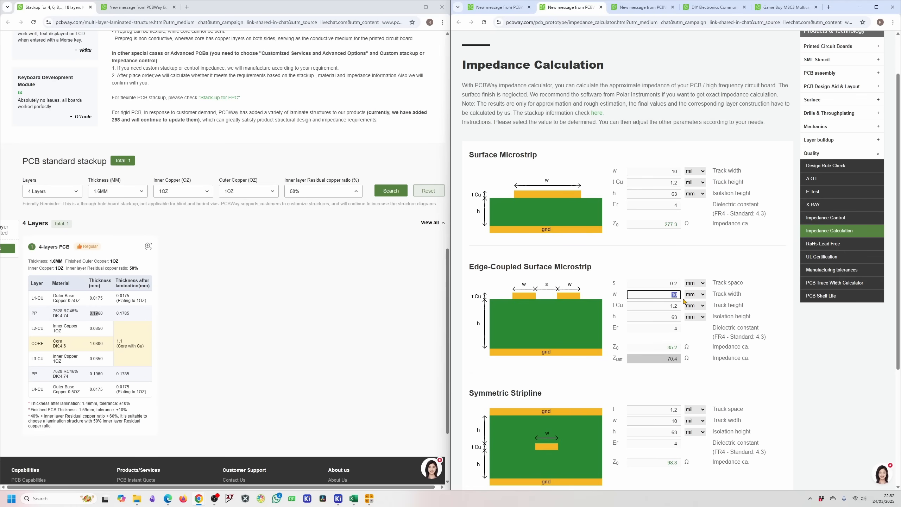
{"action": "type", "text": "0.2"}
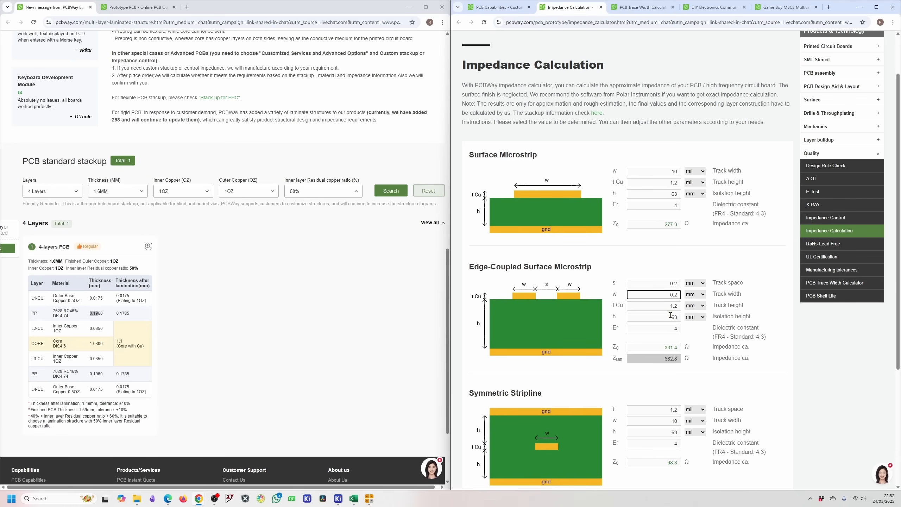
{"action": "double_click", "coordinate": [673, 317]}
{"action": "type", "text": "0.196"}
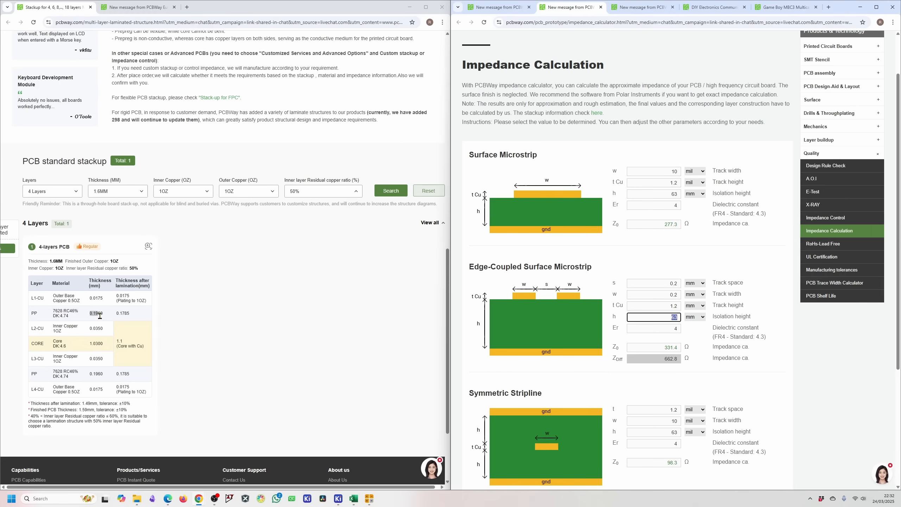
{"action": "left_click", "coordinate": [678, 329]}
{"action": "type", "text": ".7"}
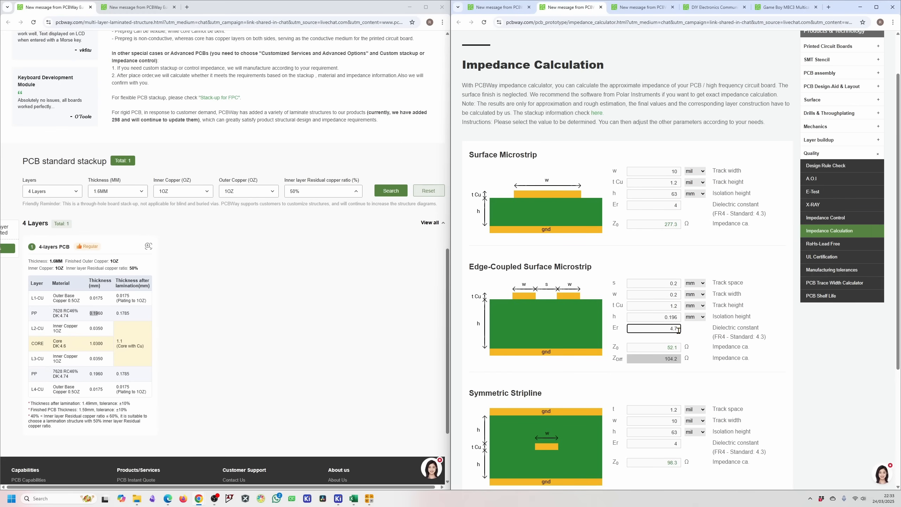
{"action": "type", "text": "4"}
{"action": "left_click", "coordinate": [669, 363]}
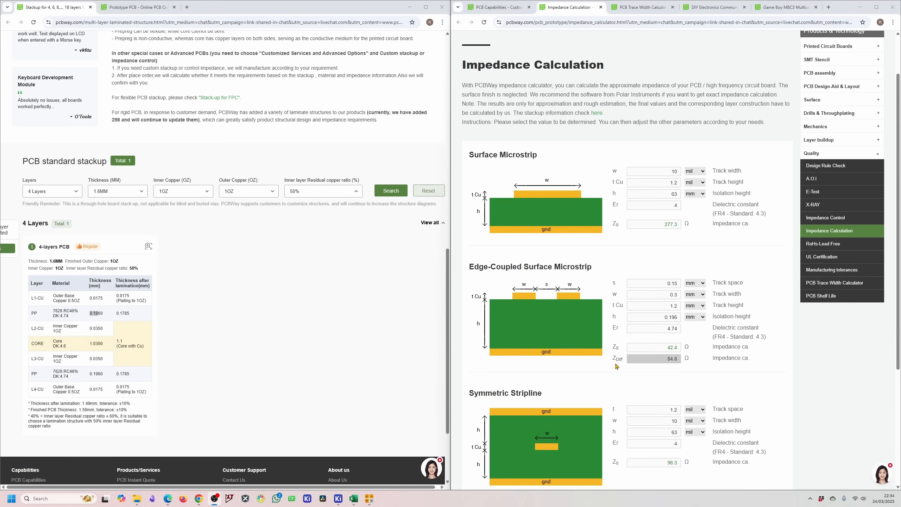
Examine the differential impedance and track space of the Edge-Coupled Surface Microstrip calculation.
{"action": "left_click", "coordinate": [667, 360]}
{"action": "double_click", "coordinate": [666, 360]}
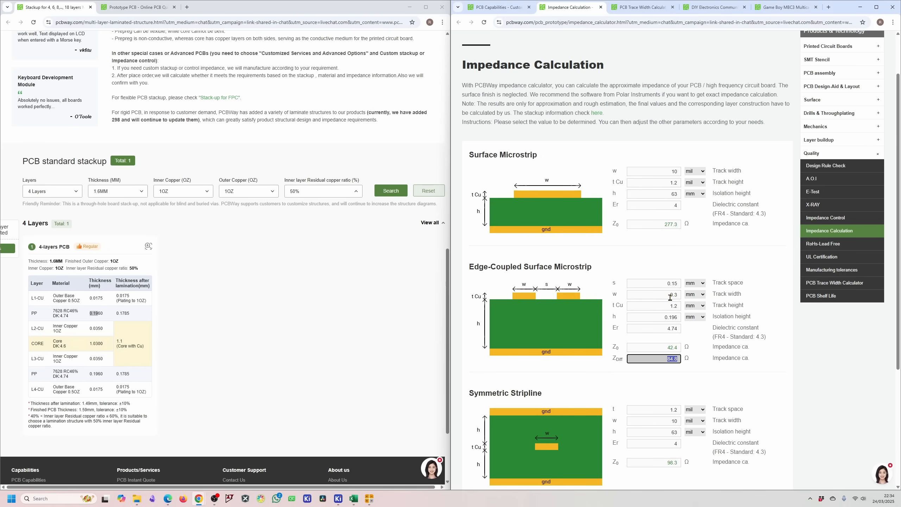
{"action": "double_click", "coordinate": [678, 284]}
{"action": "left_click", "coordinate": [676, 285]}
Switch to KiCad Calculator Tools and set the coupled microstrip line's track width W to 0.35 mm.
{"action": "left_click", "coordinate": [365, 505]}
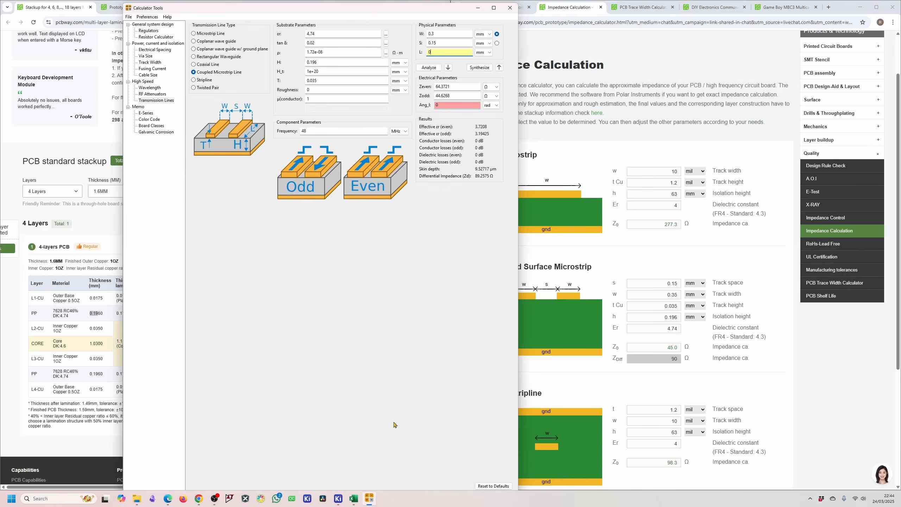
{"action": "left_click", "coordinate": [446, 36]}
{"action": "left_click", "coordinate": [451, 43]}
{"action": "double_click", "coordinate": [336, 33]}
{"action": "left_click_drag", "start_coordinate": [290, 11], "coordinate": [549, 39]}
Set the coupled microstrip's substrate height H to the prepreg's 0.1785 mm laminated thickness and analyze the line.
{"action": "left_click_drag", "start_coordinate": [94, 313], "coordinate": [98, 313]}
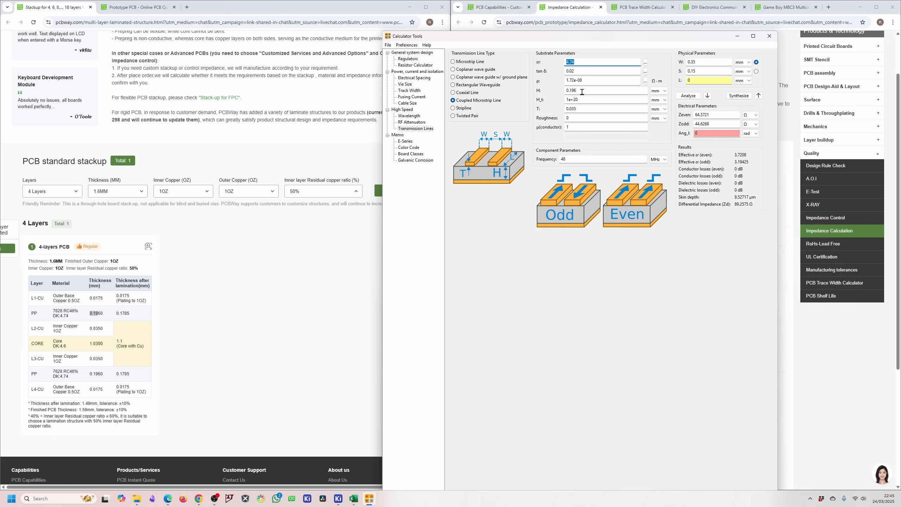
{"action": "left_click_drag", "start_coordinate": [581, 92], "coordinate": [566, 91]}
{"action": "left_click_drag", "start_coordinate": [132, 314], "coordinate": [88, 316]}
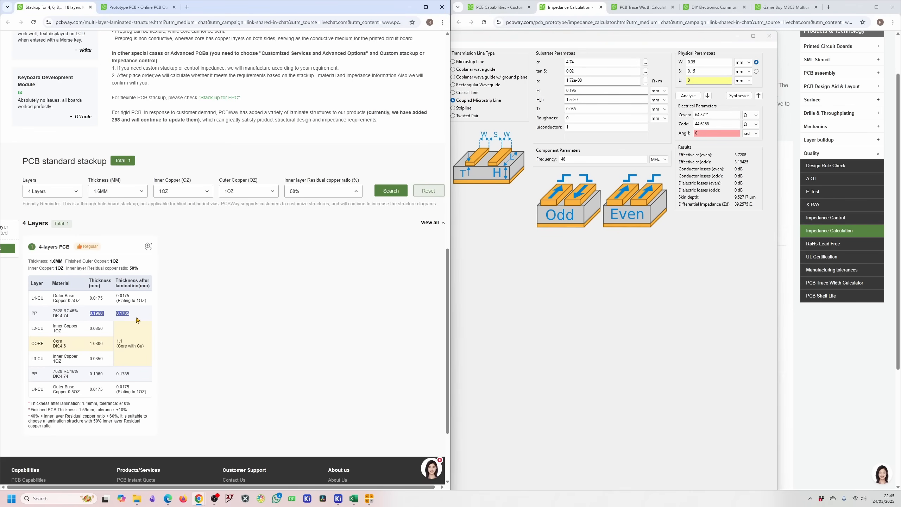
{"action": "left_click", "coordinate": [474, 266]}
{"action": "type", "text": "1785"}
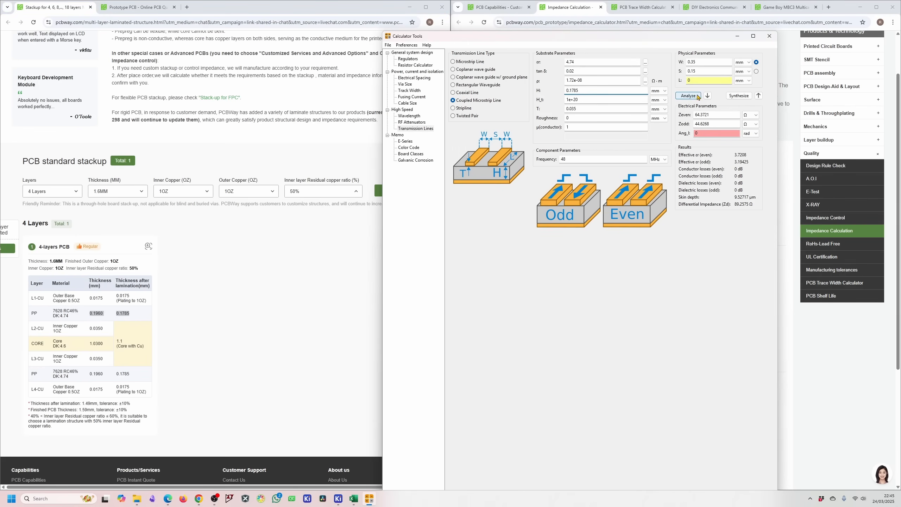
{"action": "left_click", "coordinate": [688, 95]}
Set the coupled microstrip's track width W to 0.3 mm and analyze the line again.
{"action": "left_click_drag", "start_coordinate": [681, 35], "coordinate": [408, 5]}
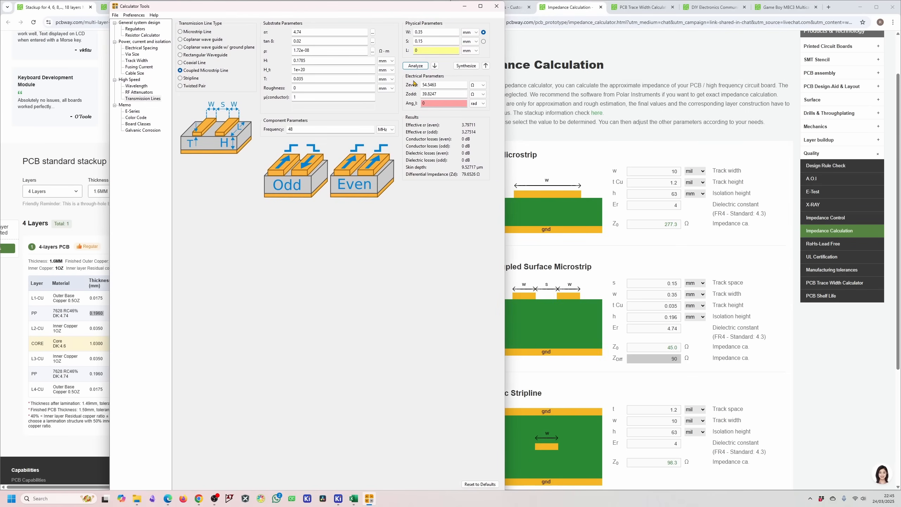
{"action": "left_click", "coordinate": [437, 32]}
{"action": "key", "text": "BackSpace"}
{"action": "left_click", "coordinate": [416, 66]}
{"action": "left_click_drag", "start_coordinate": [429, 32], "coordinate": [403, 37]}
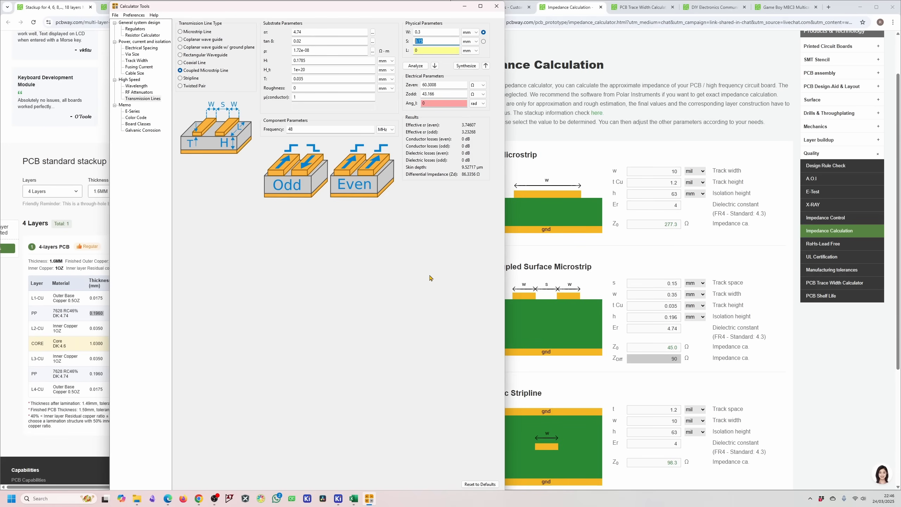
{"action": "left_click", "coordinate": [439, 32]}
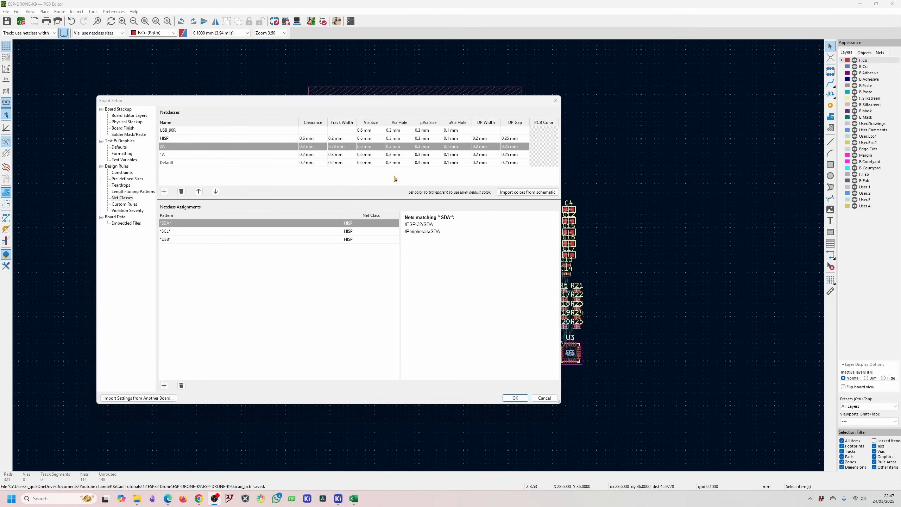
Set the USB_90R net class's clearance to 0.6 mm in the KiCad Board Setup.
{"action": "left_click", "coordinate": [313, 131]}
{"action": "left_click", "coordinate": [313, 131]}
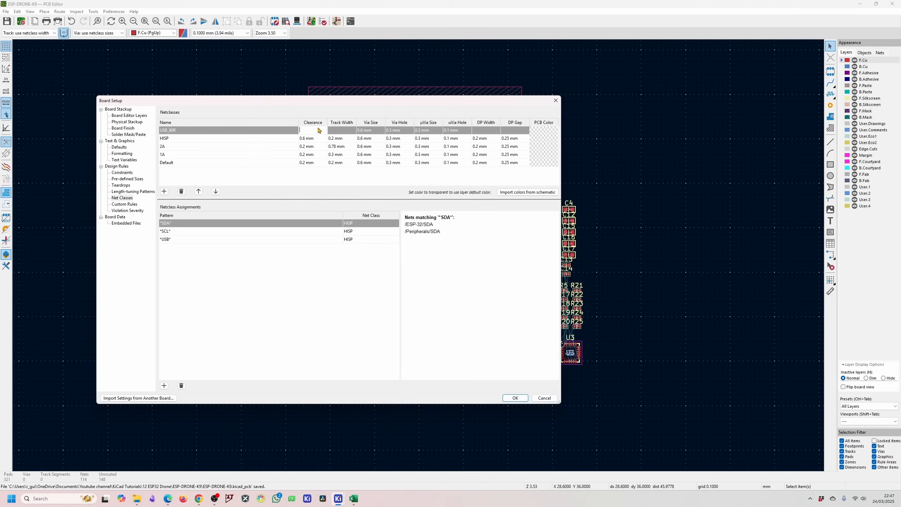
{"action": "type", "text": "0.6"}
Copy the Default class's 0.2 mm track width to the USB_90R net class.
{"action": "left_click", "coordinate": [332, 134]}
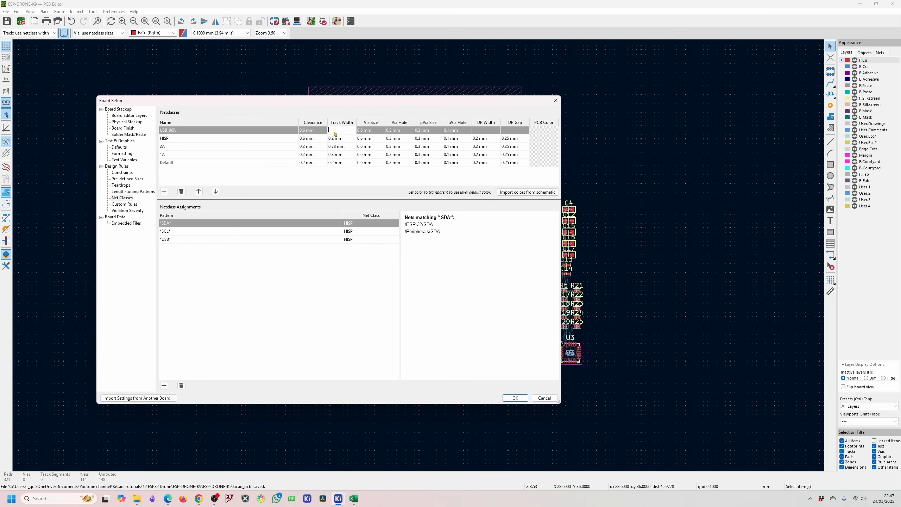
{"action": "left_click", "coordinate": [346, 163]}
{"action": "left_click", "coordinate": [346, 163]}
{"action": "key", "text": "ctrl+c"}
{"action": "left_click", "coordinate": [348, 132]}
{"action": "key", "text": "ctrl+v"}
Set the USB_90R differential pair width to 0.3 mm and gap to 0.15 mm, and accept the board setup.
{"action": "left_click", "coordinate": [491, 133]}
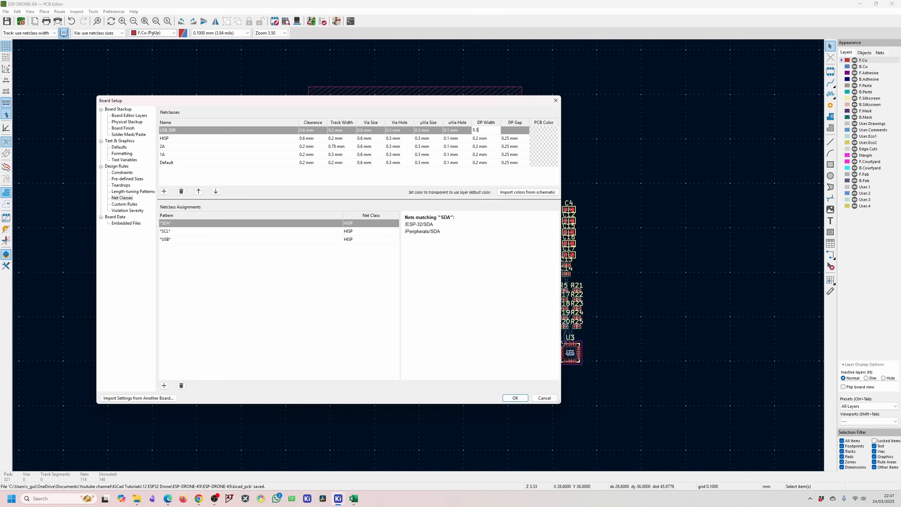
{"action": "type", "text": "0.3"}
{"action": "left_click", "coordinate": [519, 133]}
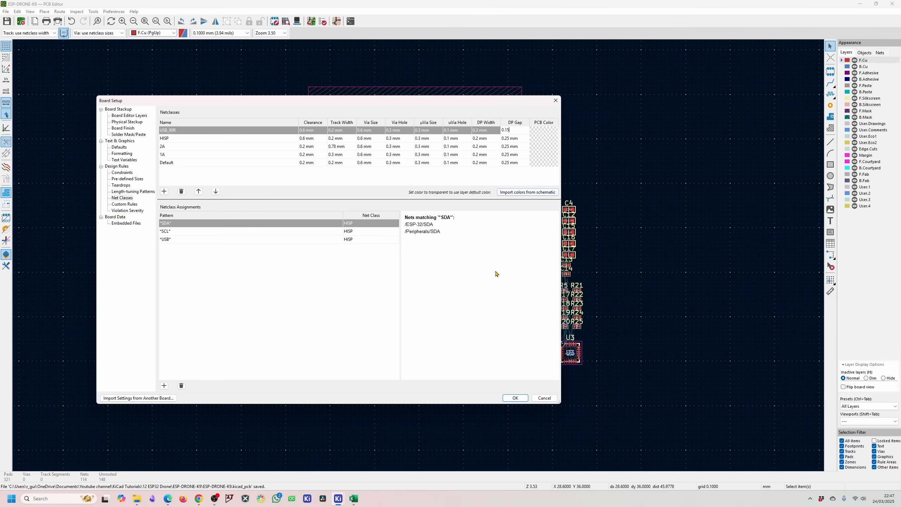
{"action": "left_click", "coordinate": [511, 288]}
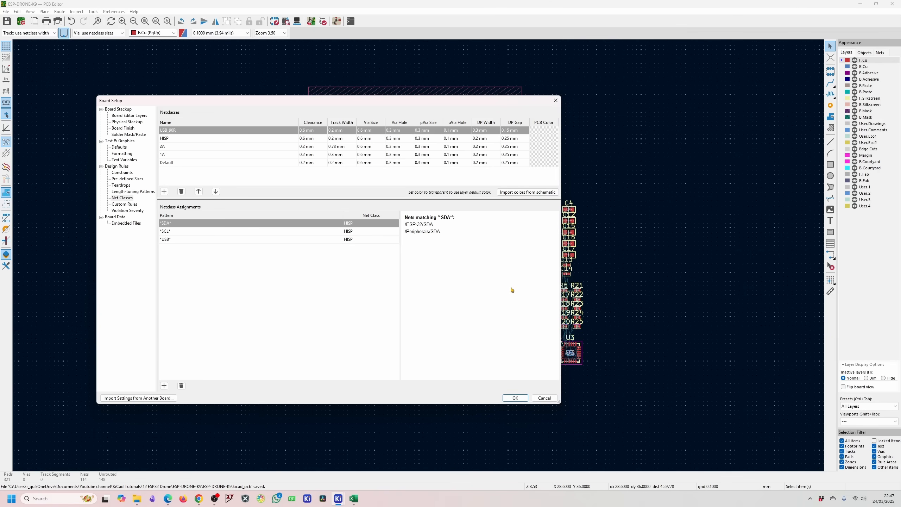
{"action": "left_click", "coordinate": [515, 398]}
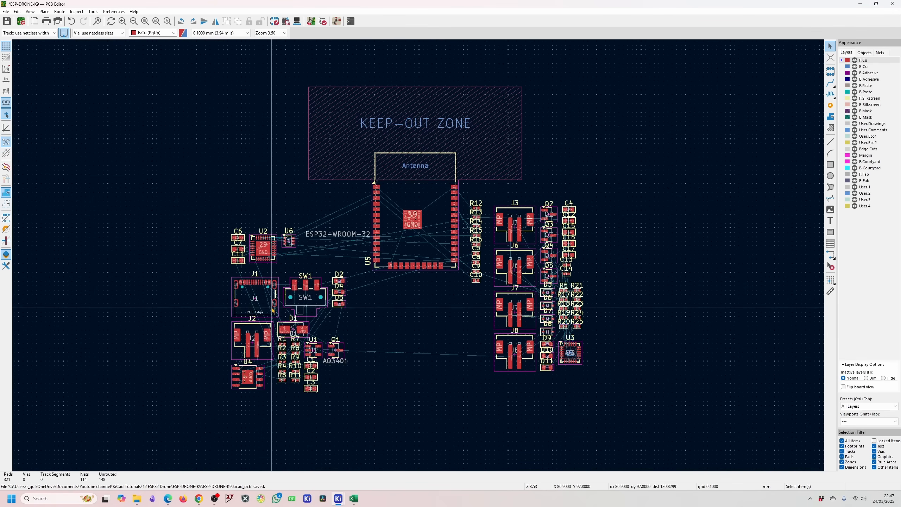
Move USB connector J1 to the empty area right of the other footprints, rotated to 90 degrees.
{"action": "key", "text": "m"}
{"action": "scroll", "coordinate": [465, 375], "scroll_direction": "down", "scroll_amount": 2}
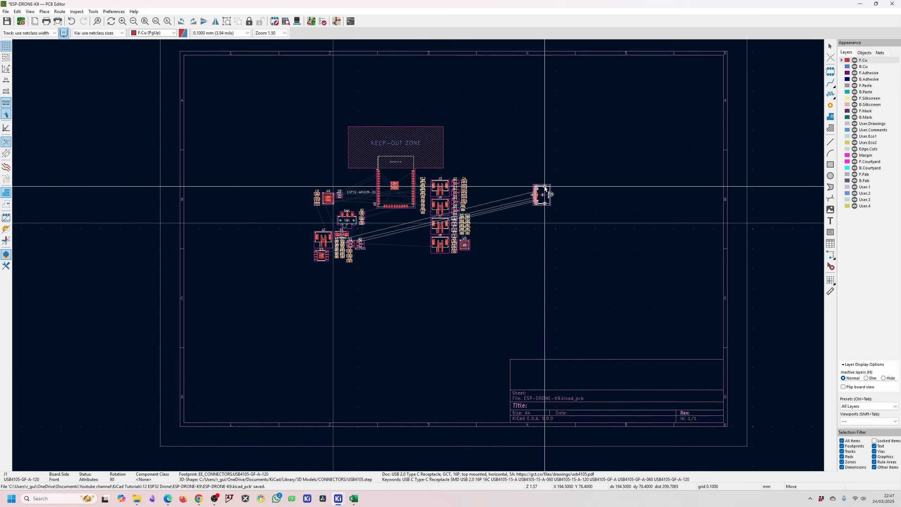
{"action": "left_click", "coordinate": [543, 196]}
{"action": "scroll", "coordinate": [544, 197], "scroll_direction": "up", "scroll_amount": 6}
{"action": "scroll", "coordinate": [419, 257], "scroll_direction": "down", "scroll_amount": 3}
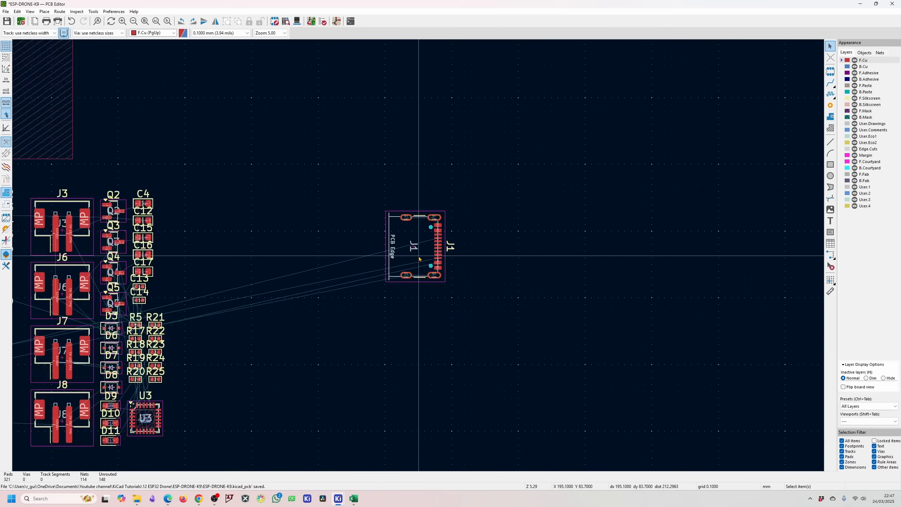
Try to place chip U3 to the right of connector J1, rotating it.
{"action": "middle_click_drag", "start_coordinate": [173, 322], "coordinate": [571, 223]}
{"action": "left_click", "coordinate": [642, 275]}
{"action": "key", "text": "m"}
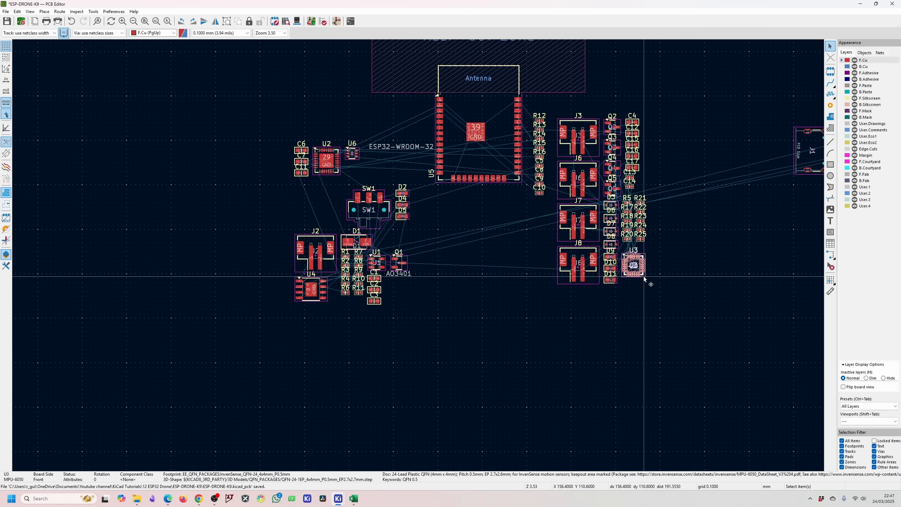
{"action": "scroll", "coordinate": [527, 203], "scroll_direction": "up", "scroll_amount": 2}
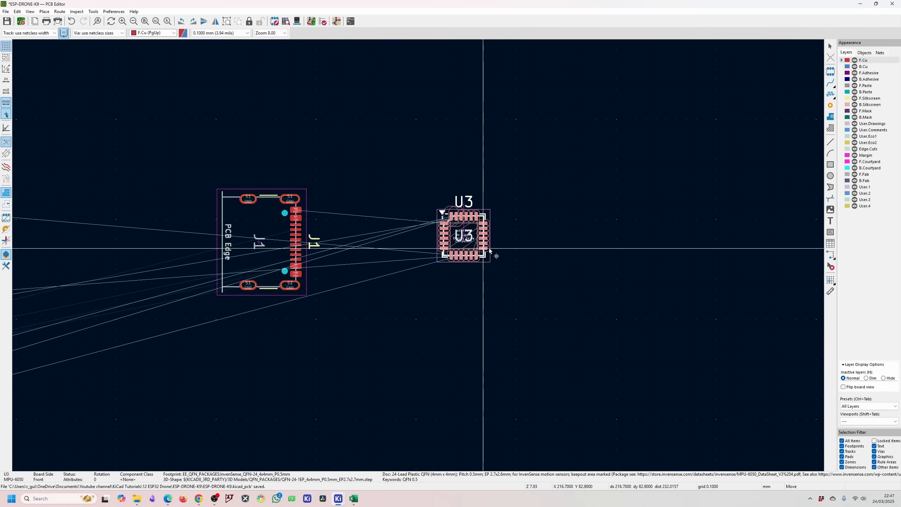
{"action": "scroll", "coordinate": [420, 255], "scroll_direction": "up", "scroll_amount": 4}
{"action": "key", "text": "r"}
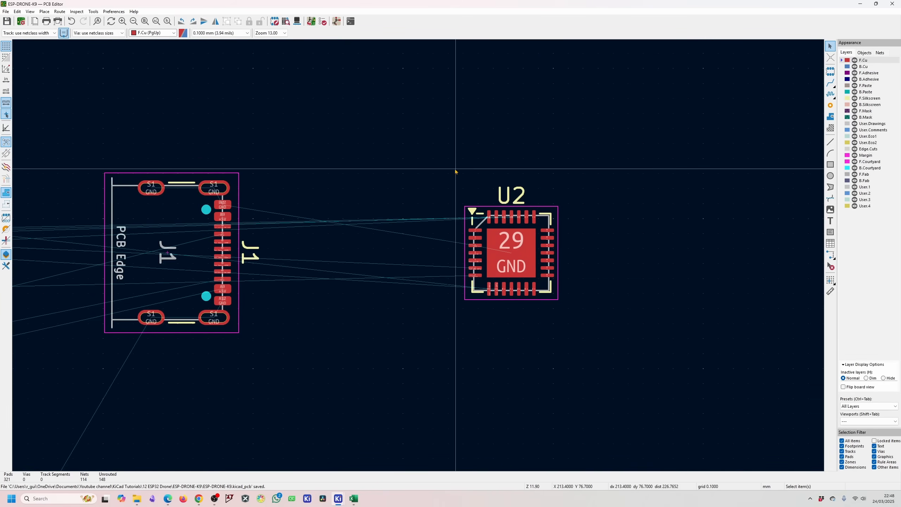
Leave the PCB editor for the schematic editor and open the root page of the hierarchy.
{"action": "left_click", "coordinate": [893, 5]}
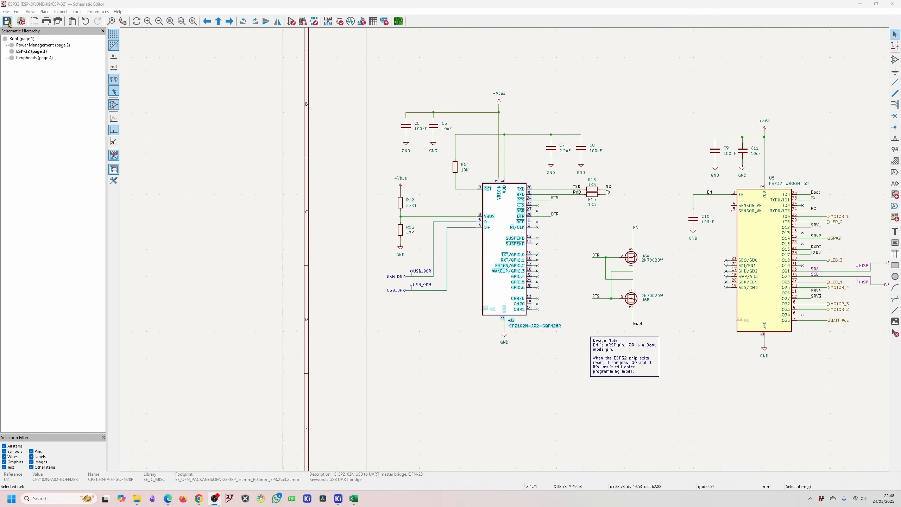
{"action": "scroll", "coordinate": [486, 229], "scroll_direction": "down", "scroll_amount": 3}
{"action": "left_click", "coordinate": [566, 277]}
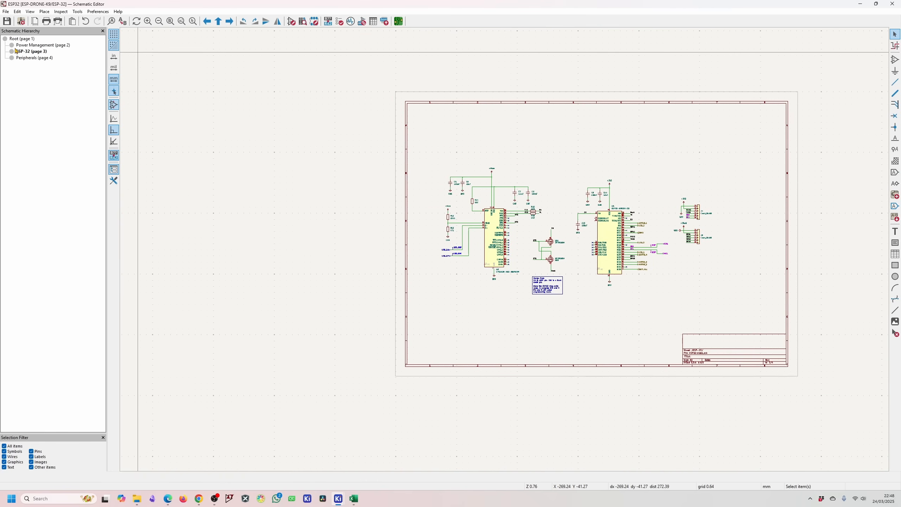
{"action": "left_click", "coordinate": [22, 39]}
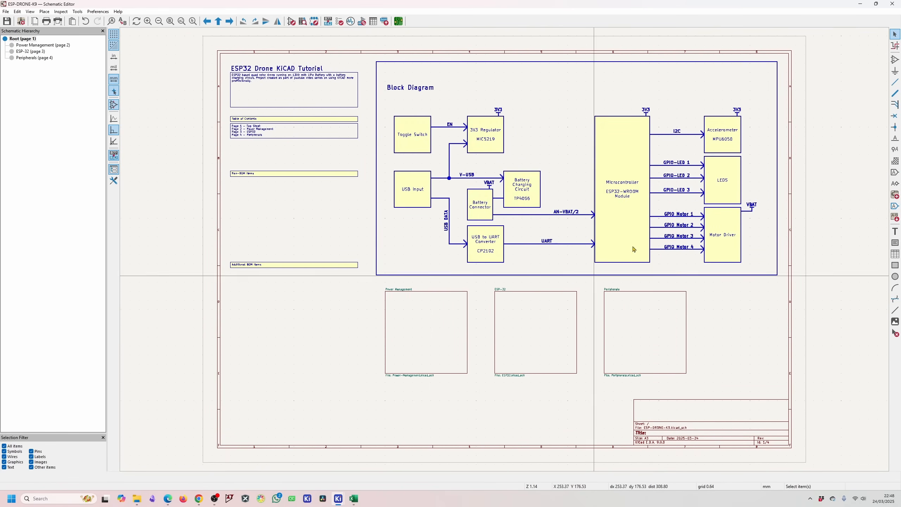
Select the Power Management sheet block below the block diagram on the root page.
{"action": "scroll", "coordinate": [502, 328], "scroll_direction": "up", "scroll_amount": 1}
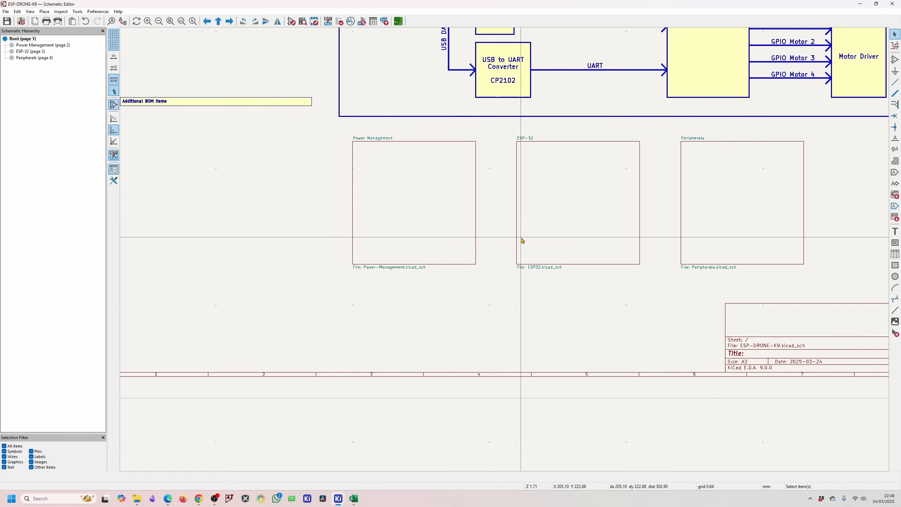
{"action": "scroll", "coordinate": [506, 253], "scroll_direction": "down", "scroll_amount": 1}
{"action": "scroll", "coordinate": [507, 254], "scroll_direction": "up", "scroll_amount": 2}
{"action": "left_click", "coordinate": [318, 213]}
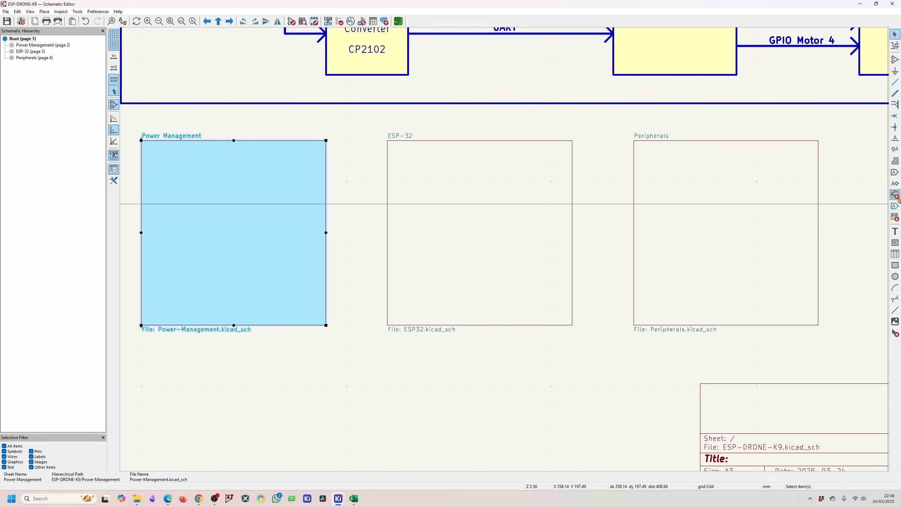
Synchronize the Power Management sheet's pins, placing BATT_Vdc, USB_DN and USB_DP along its right edge.
{"action": "left_click", "coordinate": [895, 217]}
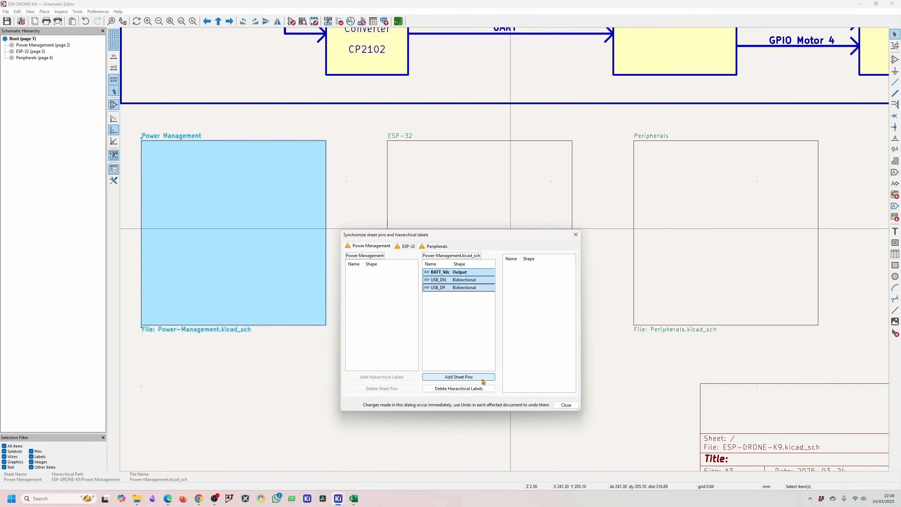
{"action": "left_click", "coordinate": [459, 378]}
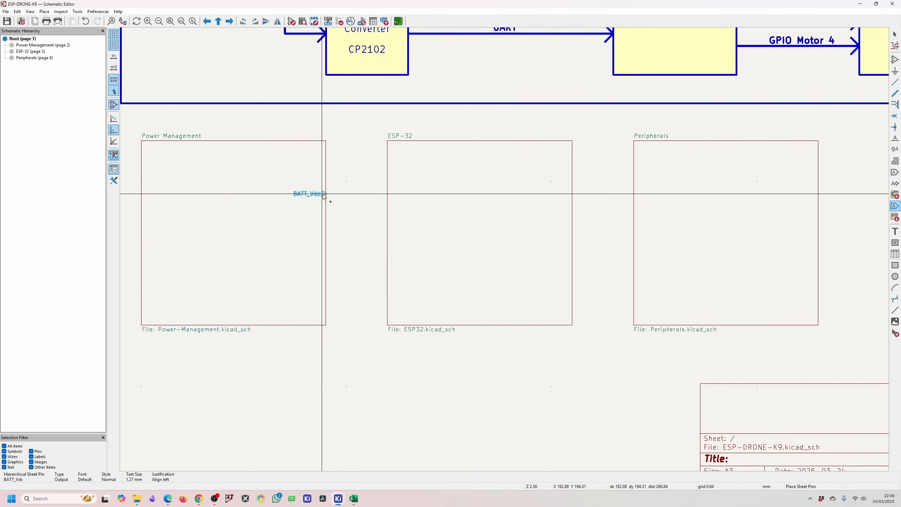
{"action": "scroll", "coordinate": [326, 189], "scroll_direction": "up", "scroll_amount": 2}
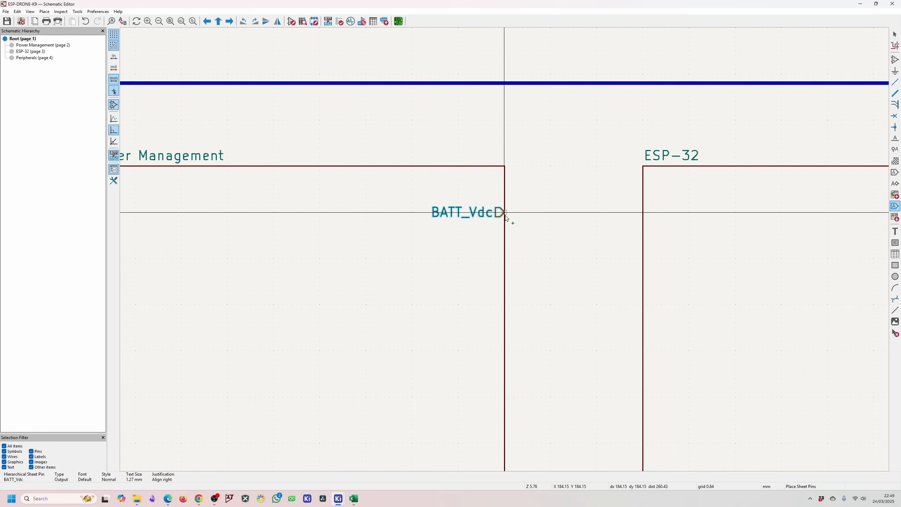
{"action": "left_click", "coordinate": [505, 215]}
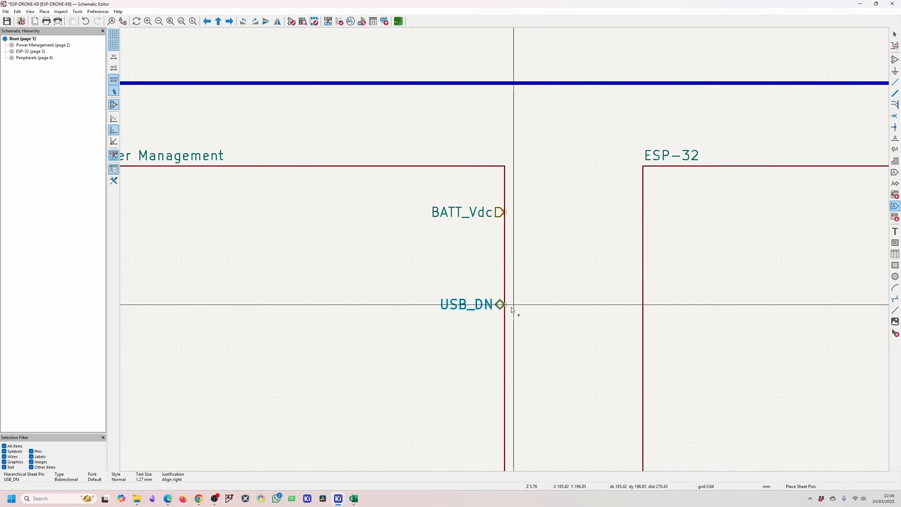
{"action": "left_click", "coordinate": [498, 352]}
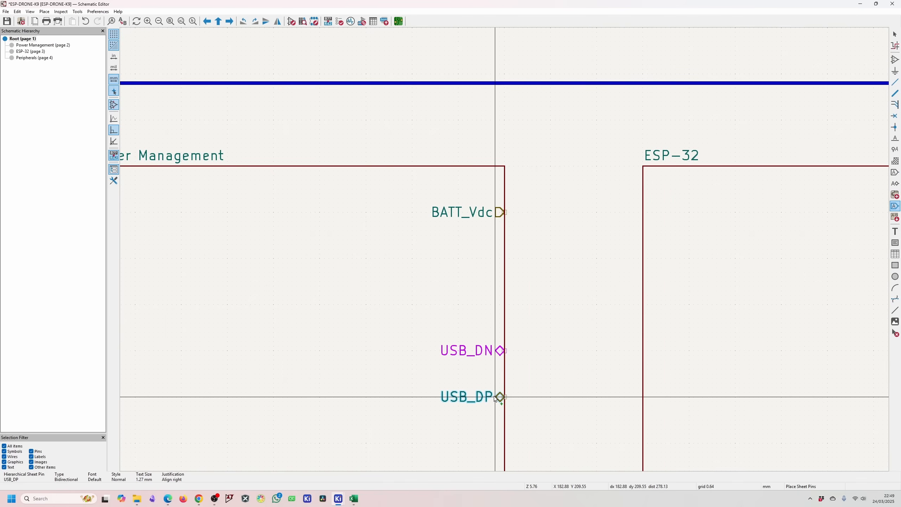
{"action": "left_click", "coordinate": [496, 397]}
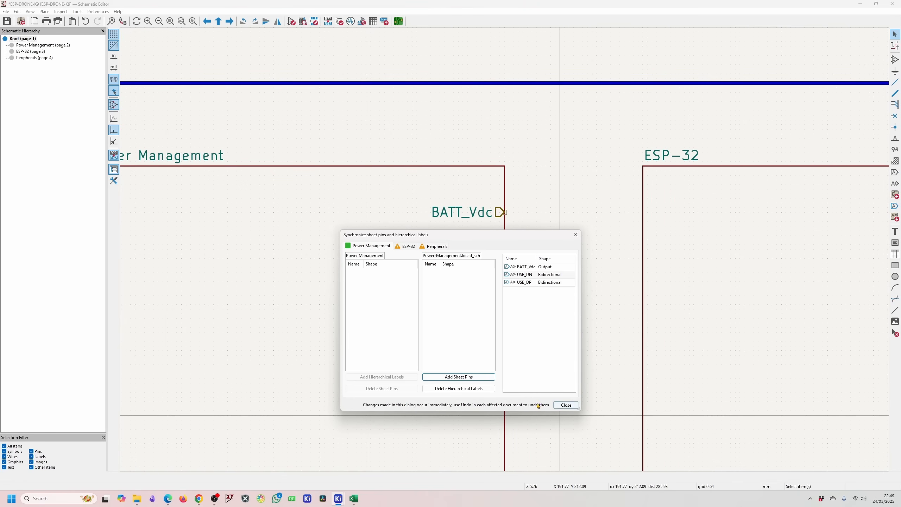
{"action": "left_click", "coordinate": [567, 405]}
Add the ESP-32 sheet's pins from its hierarchical labels, placing USB_DP and USB_DN on its left edge opposite the matching Power Management pins.
{"action": "scroll", "coordinate": [507, 252], "scroll_direction": "down", "scroll_amount": 5}
{"action": "left_click", "coordinate": [610, 246]}
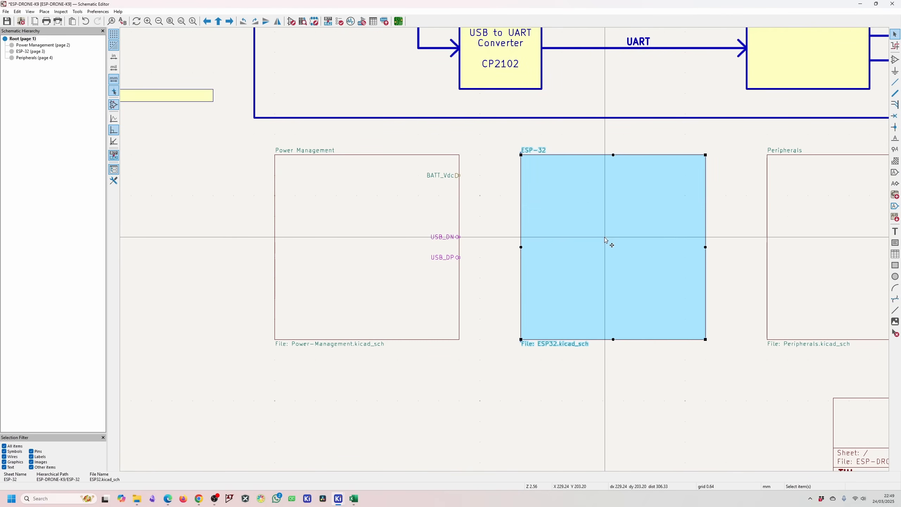
{"action": "left_click", "coordinate": [894, 217]}
{"action": "left_click", "coordinate": [407, 246]}
{"action": "left_click", "coordinate": [440, 273]}
{"action": "key", "text": "ctrl+a"}
{"action": "left_click", "coordinate": [460, 377]}
{"action": "scroll", "coordinate": [505, 235], "scroll_direction": "up", "scroll_amount": 2}
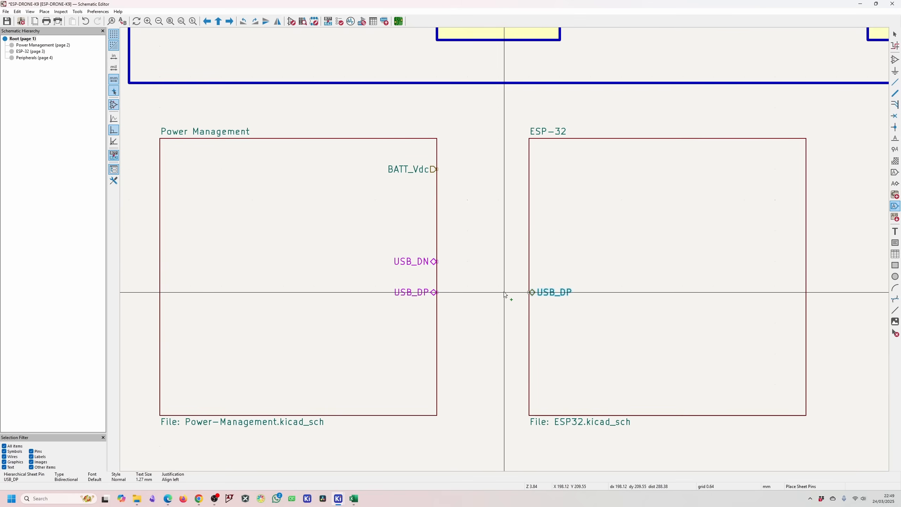
{"action": "left_click", "coordinate": [505, 292]}
{"action": "left_click", "coordinate": [505, 261]}
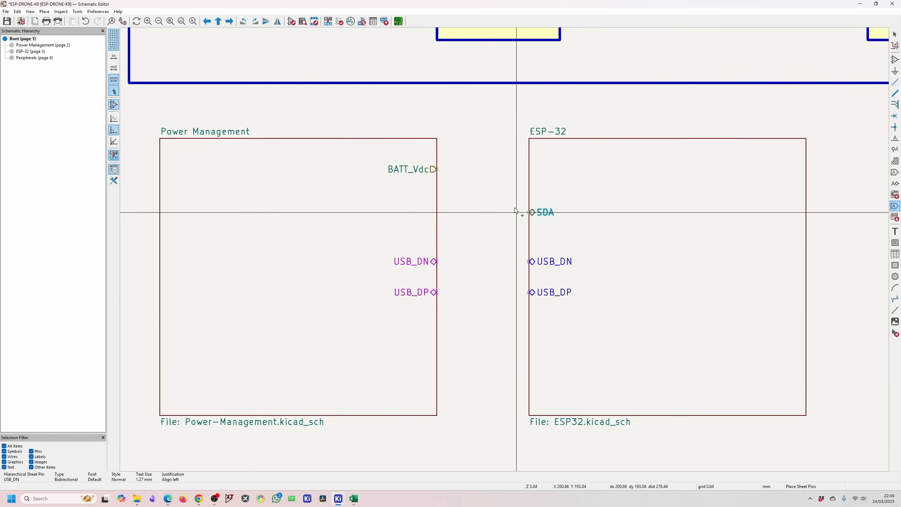
Place the SDA pin near the bottom of the ESP-32 sheet's right edge, and LED_2, MOTOR_1 and LED_3 toward its top.
{"action": "scroll", "coordinate": [527, 177], "scroll_direction": "down", "scroll_amount": 4}
{"action": "scroll", "coordinate": [506, 257], "scroll_direction": "up", "scroll_amount": 4}
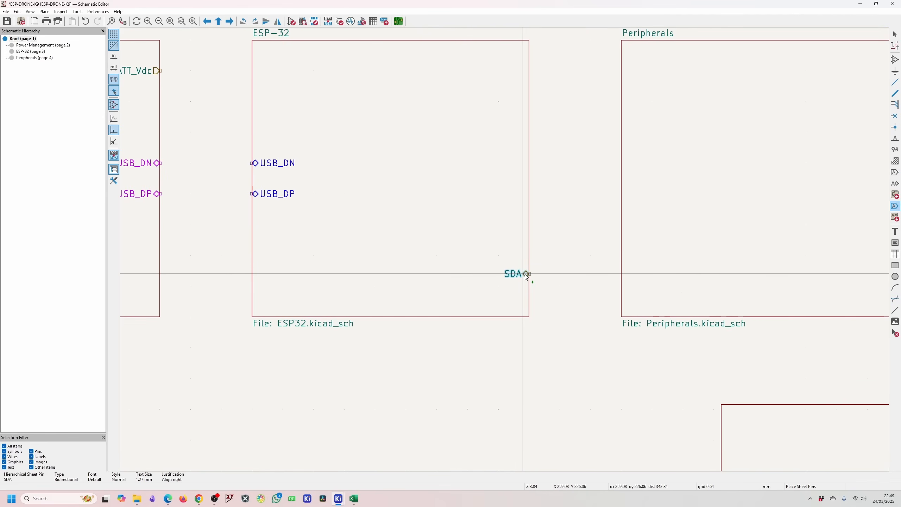
{"action": "scroll", "coordinate": [526, 276], "scroll_direction": "up", "scroll_amount": 2}
{"action": "left_click", "coordinate": [509, 267]}
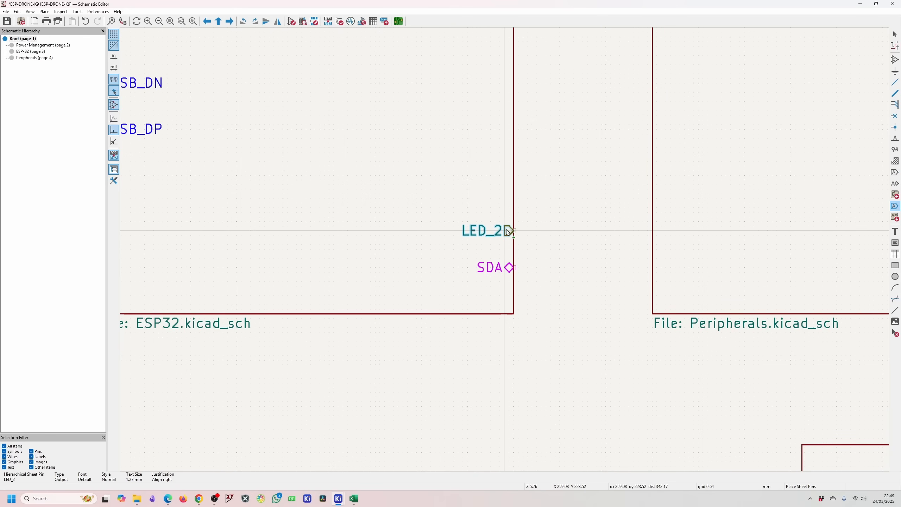
{"action": "scroll", "coordinate": [508, 231], "scroll_direction": "down", "scroll_amount": 4}
{"action": "scroll", "coordinate": [509, 235], "scroll_direction": "up", "scroll_amount": 4}
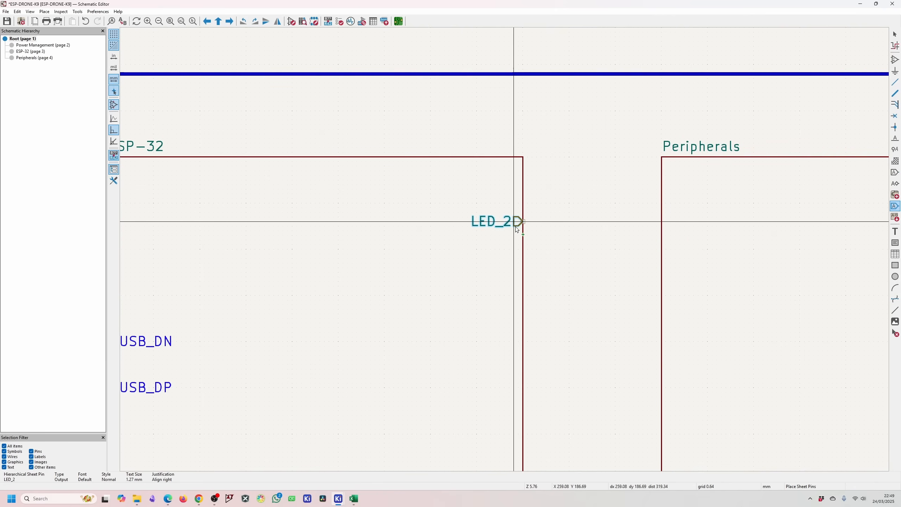
{"action": "left_click", "coordinate": [517, 230]}
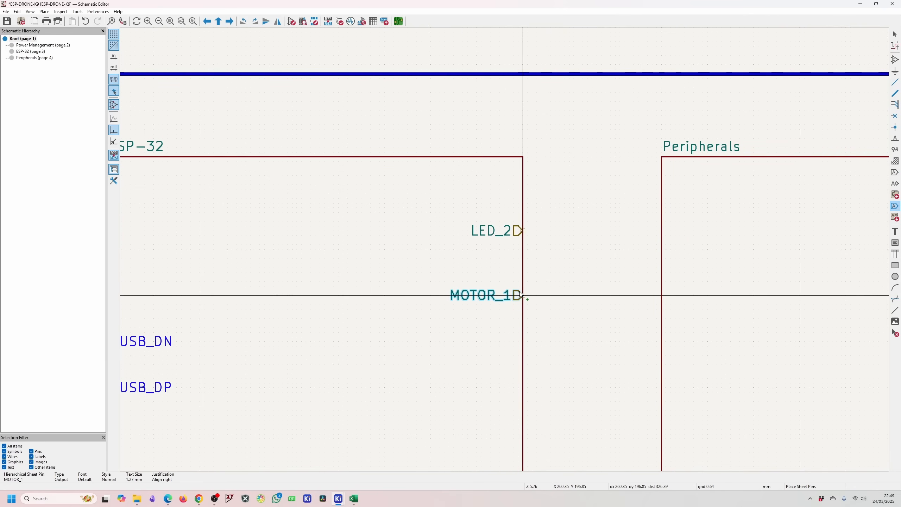
{"action": "left_click", "coordinate": [520, 295]}
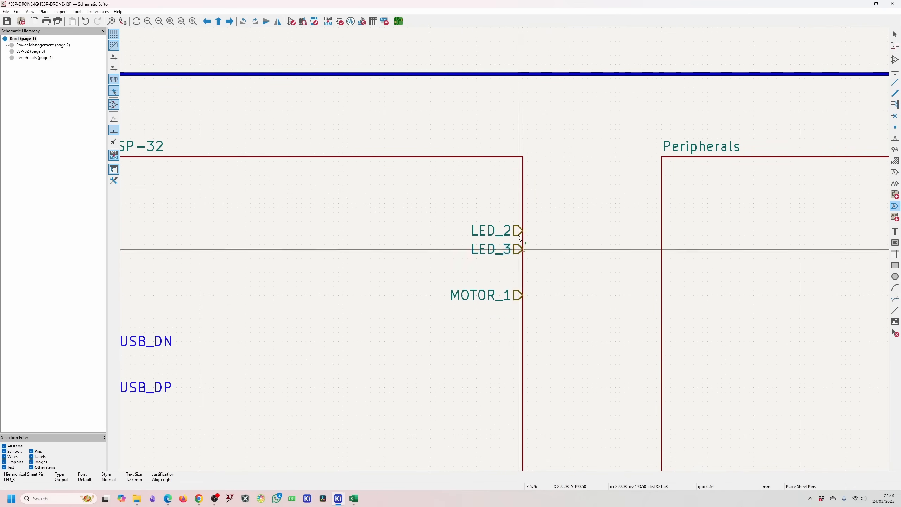
{"action": "left_click", "coordinate": [519, 249]}
Place LED_1, MOTOR_2 to MOTOR_4, SRV2 and SCL on the ESP-32 sheet's right edge, and BATT_Vdc on its left edge.
{"action": "left_click", "coordinate": [489, 157]}
{"action": "left_click", "coordinate": [488, 185]}
{"action": "left_click", "coordinate": [491, 129]}
{"action": "left_click", "coordinate": [497, 368]}
{"action": "scroll", "coordinate": [504, 249], "scroll_direction": "down", "scroll_amount": 3}
{"action": "left_click", "coordinate": [493, 184]}
{"action": "scroll", "coordinate": [497, 268], "scroll_direction": "down", "scroll_amount": 3}
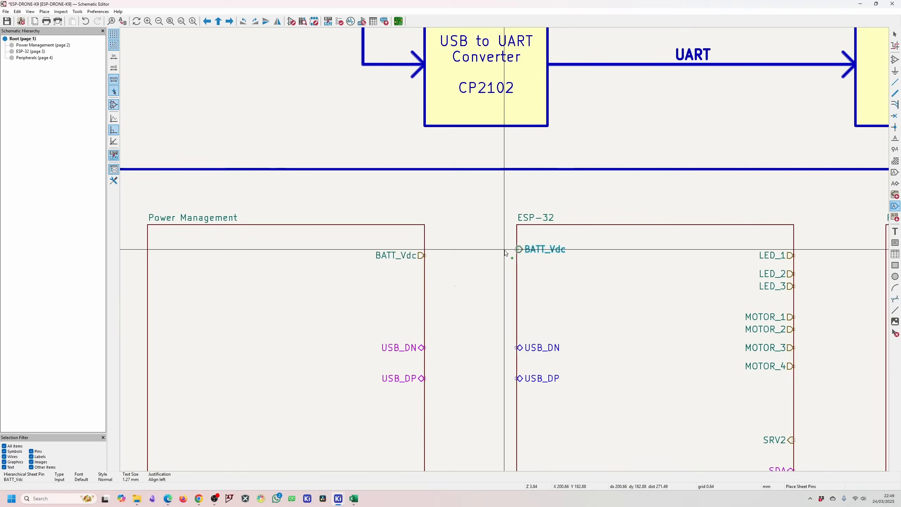
{"action": "left_click", "coordinate": [504, 255]}
Add the Peripherals sheet's pins, placing LED_2, SCL, SDA and LED_1 on its left edge opposite the matching ESP-32 pins.
{"action": "left_click", "coordinate": [436, 246]}
{"action": "left_click", "coordinate": [440, 271]}
{"action": "left_click", "coordinate": [458, 378]}
{"action": "left_click", "coordinate": [608, 171]}
{"action": "left_click", "coordinate": [608, 359]}
{"action": "left_click", "coordinate": [609, 343]}
{"action": "left_click", "coordinate": [603, 155]}
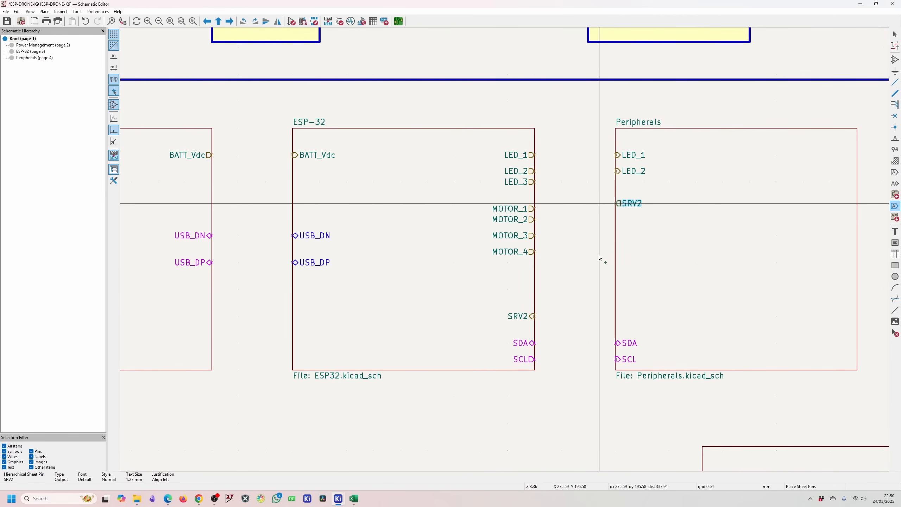
Place SRV2, LED_3 and MOTOR_1 to MOTOR_4 on the Peripherals sheet's left edge and finish the sheet pin synchronization.
{"action": "left_click", "coordinate": [605, 316]}
{"action": "left_click", "coordinate": [603, 182]}
{"action": "left_click", "coordinate": [599, 209]}
{"action": "left_click", "coordinate": [600, 219]}
{"action": "left_click", "coordinate": [600, 237]}
{"action": "left_click", "coordinate": [601, 252]}
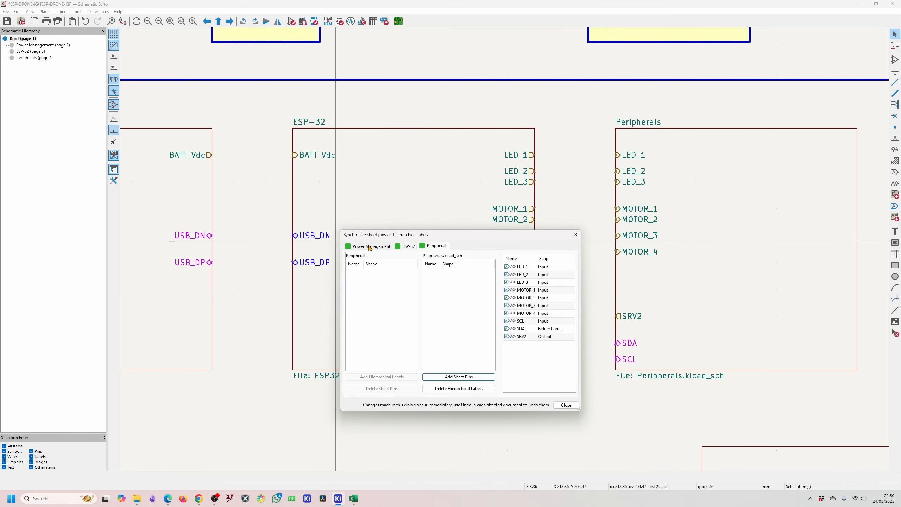
{"action": "left_click", "coordinate": [351, 247]}
{"action": "left_click", "coordinate": [407, 246]}
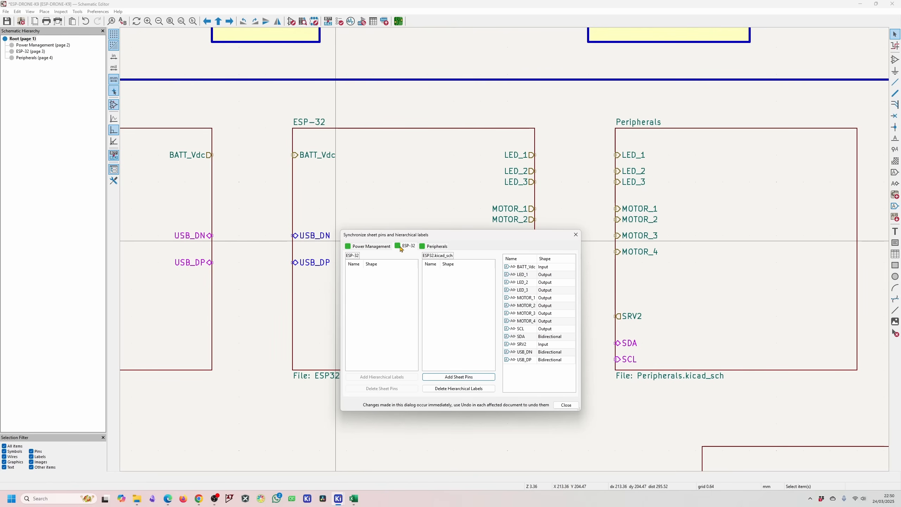
{"action": "left_click", "coordinate": [566, 405]}
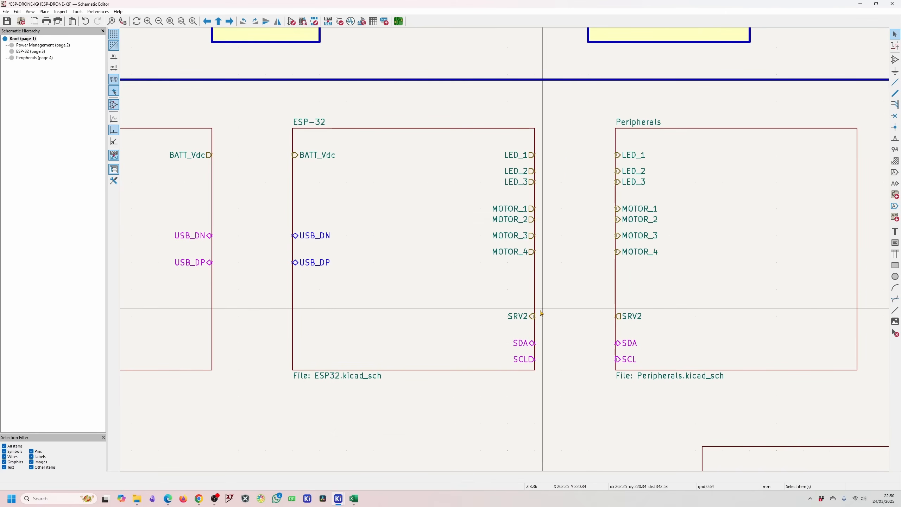
Wire BATT_Vdc, USB_DN and USB_DP between the Power Management and ESP-32 sheets.
{"action": "left_click", "coordinate": [896, 83]}
{"action": "left_click", "coordinate": [212, 156]}
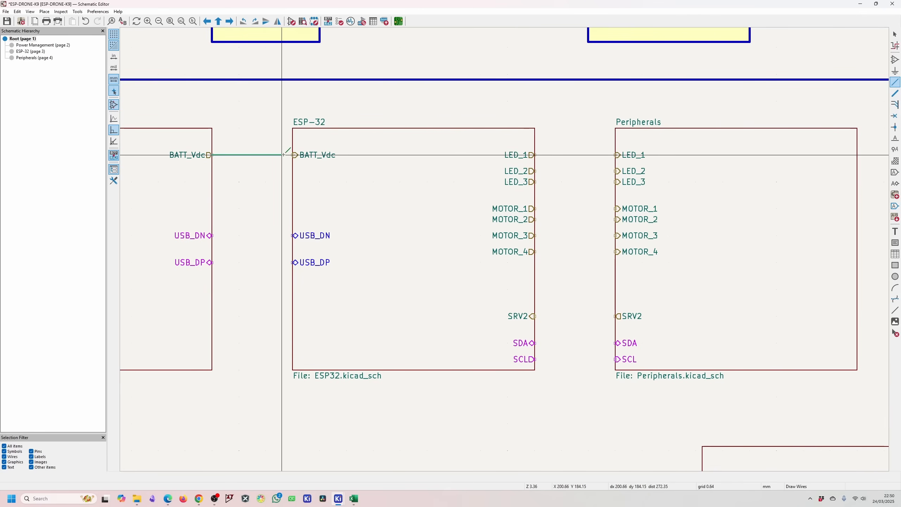
{"action": "double_click", "coordinate": [292, 156]}
{"action": "key", "text": "Escape"}
{"action": "left_click", "coordinate": [212, 236]}
{"action": "left_click", "coordinate": [292, 236]}
{"action": "left_click", "coordinate": [292, 263]}
{"action": "left_click", "coordinate": [213, 262]}
Wire LED_1, LED_2, LED_3, MOTOR_1 and MOTOR_2 between the ESP-32 and Peripherals sheets.
{"action": "left_click", "coordinate": [535, 155]}
{"action": "left_click", "coordinate": [535, 171]}
{"action": "left_click", "coordinate": [535, 182]}
{"action": "left_click", "coordinate": [616, 181]}
{"action": "left_click", "coordinate": [616, 208]}
{"action": "left_click", "coordinate": [535, 209]}
{"action": "left_click", "coordinate": [535, 219]}
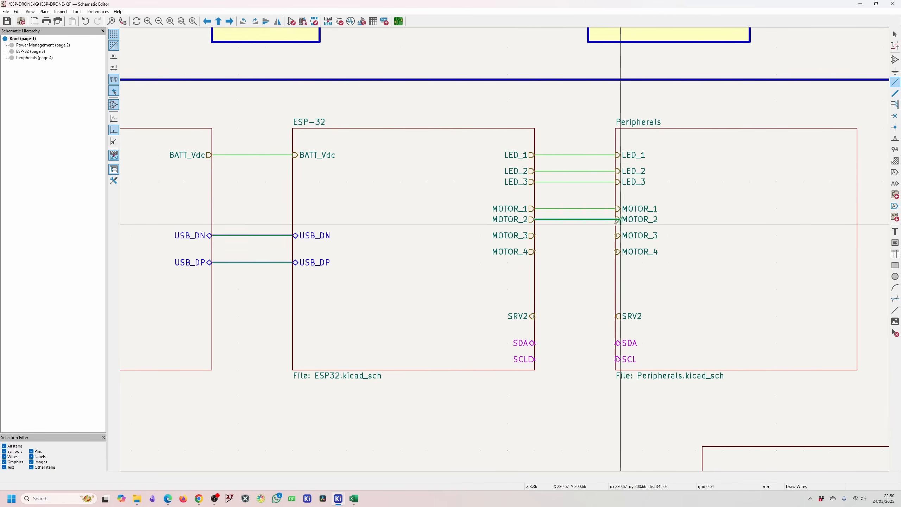
{"action": "left_click", "coordinate": [615, 220]}
Wire the remaining MOTOR_3, MOTOR_4, SRV2, SDA and SCL pins between the ESP-32 and Peripherals sheets.
{"action": "left_click", "coordinate": [616, 236]}
{"action": "left_click", "coordinate": [416, 407]}
{"action": "left_click", "coordinate": [537, 407]}
{"action": "left_click", "coordinate": [537, 431]}
{"action": "left_click", "coordinate": [417, 431]}
{"action": "scroll", "coordinate": [362, 325], "scroll_direction": "down", "scroll_amount": 5}
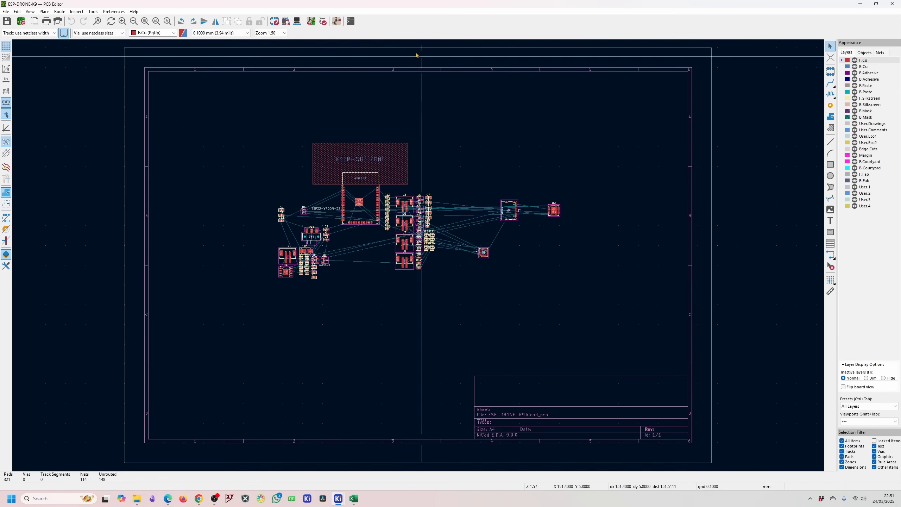
Update the PCB from the schematic in the PCB Editor.
{"action": "left_click", "coordinate": [313, 23]}
{"action": "left_click", "coordinate": [217, 199]}
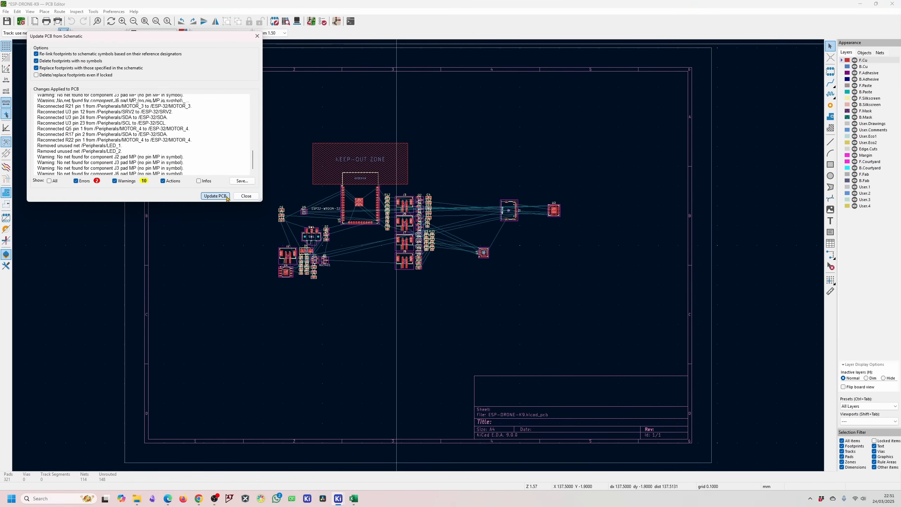
{"action": "left_click", "coordinate": [245, 197]}
Examine the J1 USB connector and U2 footprints and the airwires between them.
{"action": "scroll", "coordinate": [527, 208], "scroll_direction": "up", "scroll_amount": 10}
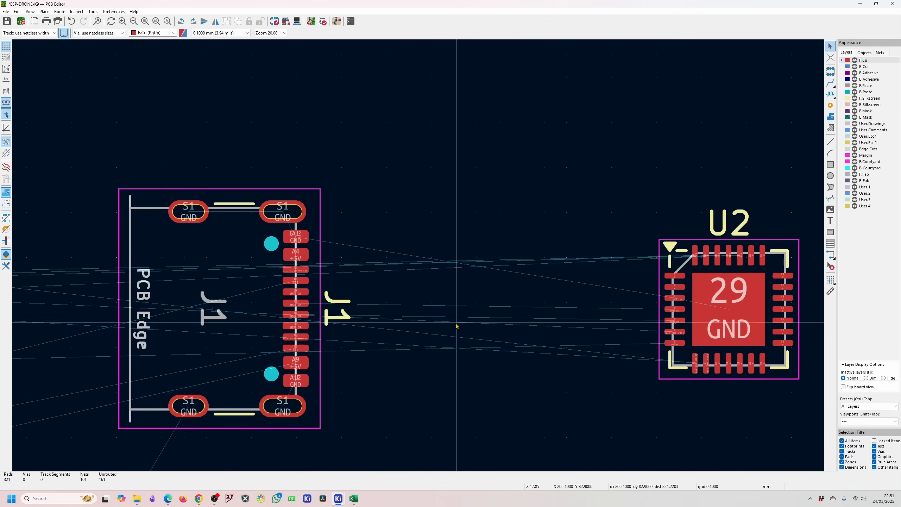
{"action": "scroll", "coordinate": [629, 305], "scroll_direction": "up", "scroll_amount": 2}
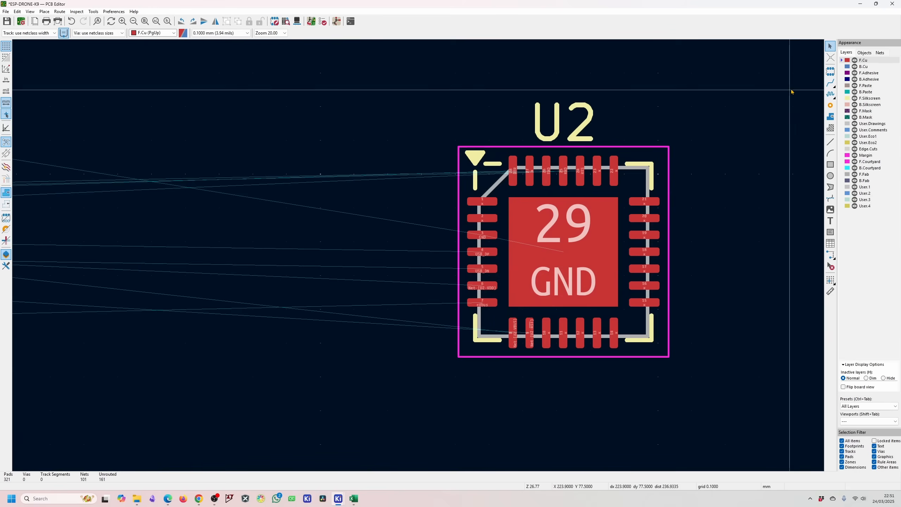
{"action": "scroll", "coordinate": [343, 256], "scroll_direction": "down", "scroll_amount": 3}
{"action": "scroll", "coordinate": [315, 261], "scroll_direction": "up", "scroll_amount": 3}
{"action": "scroll", "coordinate": [750, 282], "scroll_direction": "down", "scroll_amount": 5}
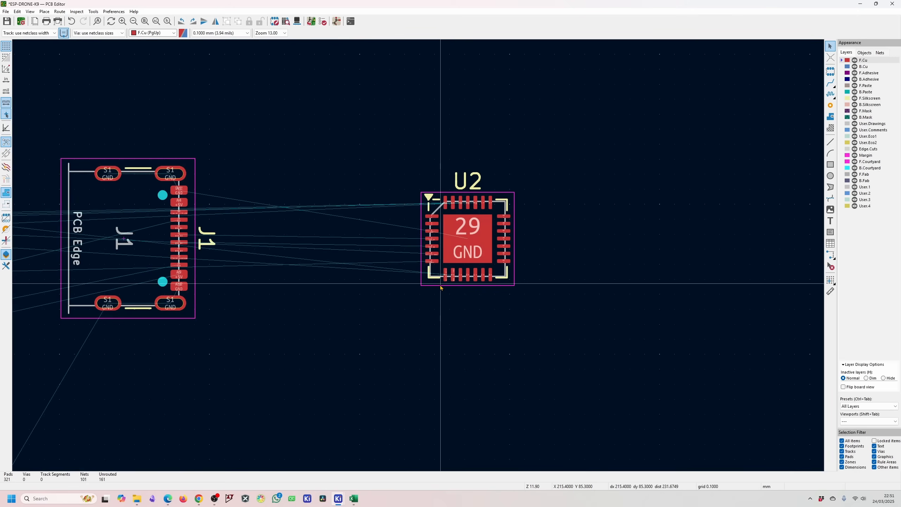
{"action": "left_click", "coordinate": [455, 270]}
{"action": "scroll", "coordinate": [455, 270], "scroll_direction": "up", "scroll_amount": 2}
{"action": "middle_click_drag", "start_coordinate": [270, 214], "coordinate": [423, 234]}
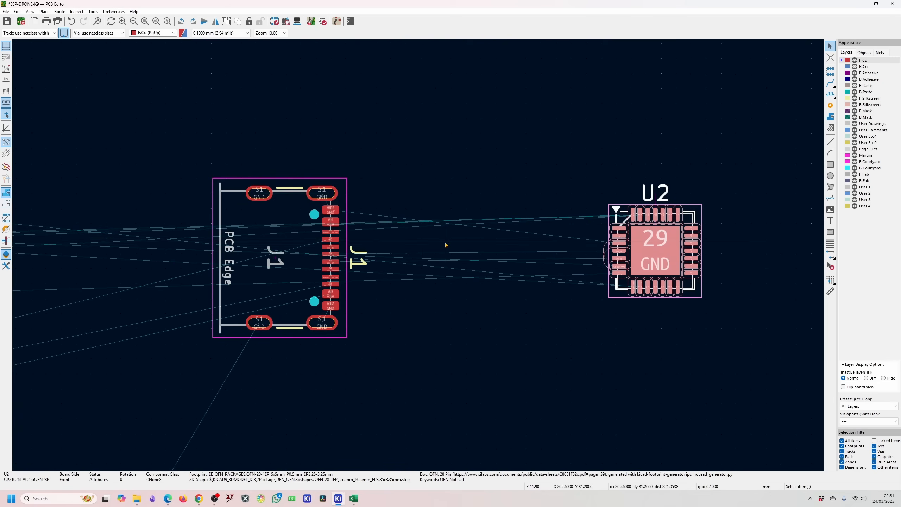
{"action": "left_click", "coordinate": [830, 83]}
{"action": "scroll", "coordinate": [475, 252], "scroll_direction": "up", "scroll_amount": 2}
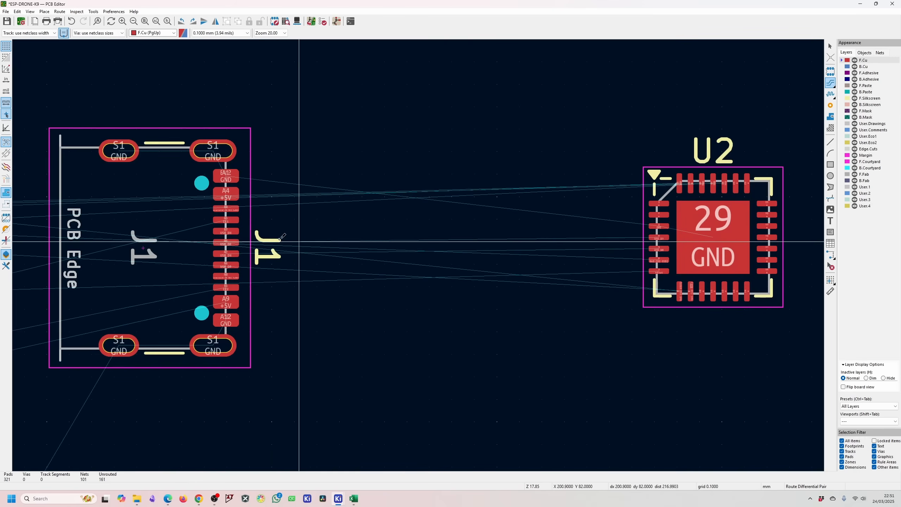
{"action": "left_click_drag", "start_coordinate": [393, 247], "coordinate": [391, 247]}
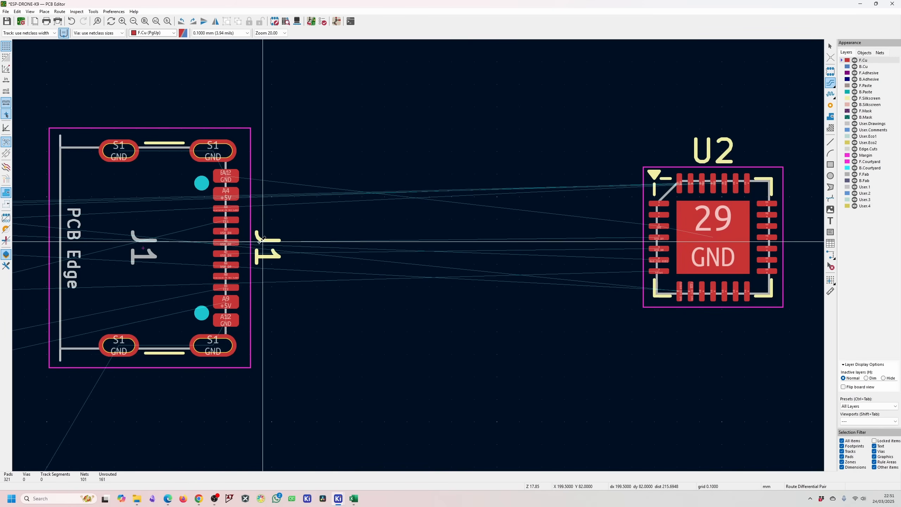
{"action": "left_click", "coordinate": [227, 244]}
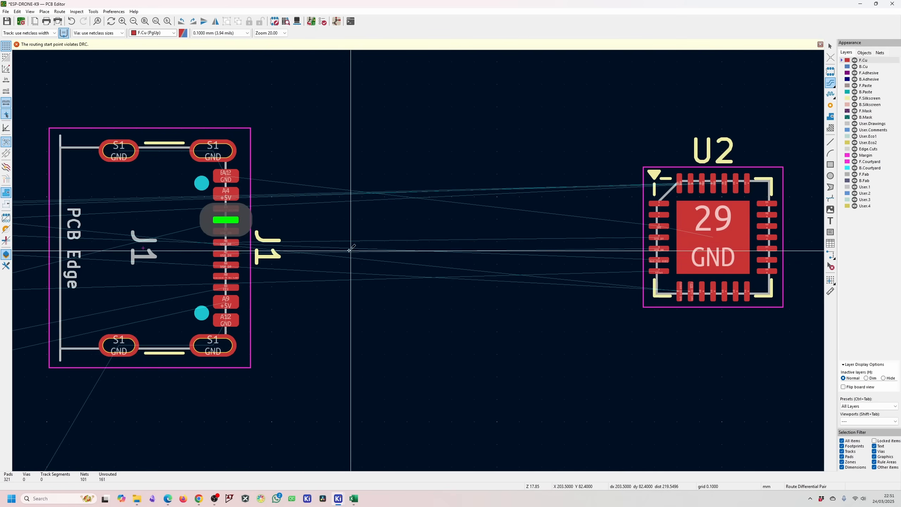
{"action": "scroll", "coordinate": [238, 225], "scroll_direction": "up", "scroll_amount": 2}
{"action": "key", "text": "Escape"}
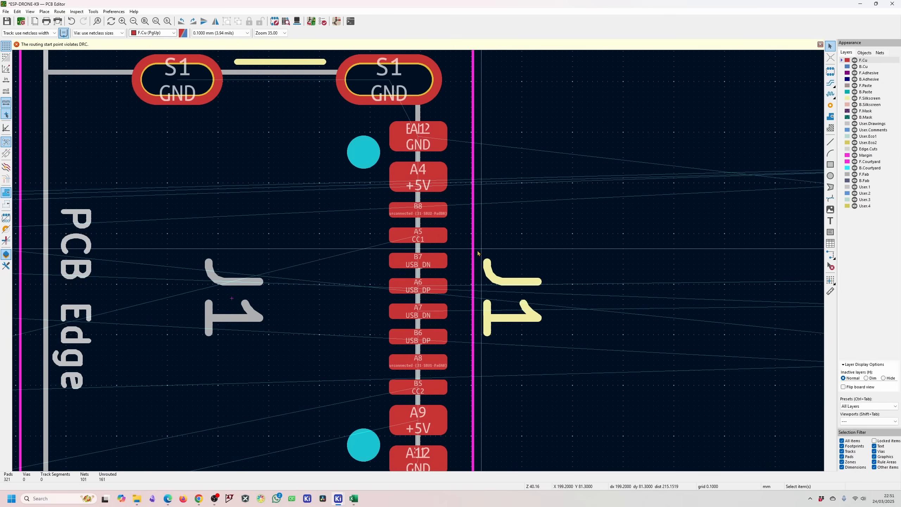
Route the USB_DP/USB_DN differential pair from J1's A6 and A7 pads to just short of U2's pads 4 and 5.
{"action": "scroll", "coordinate": [367, 261], "scroll_direction": "down", "scroll_amount": 2}
{"action": "key", "text": "6"}
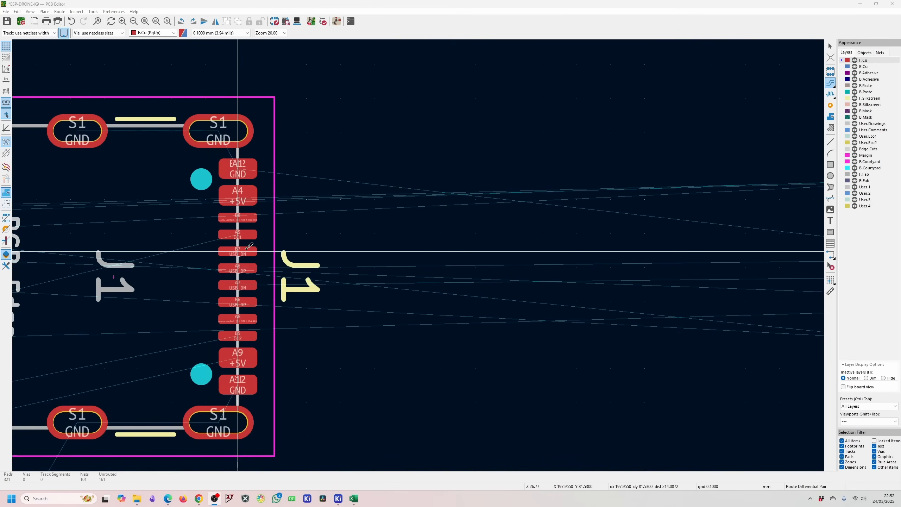
{"action": "scroll", "coordinate": [238, 235], "scroll_direction": "up", "scroll_amount": 3}
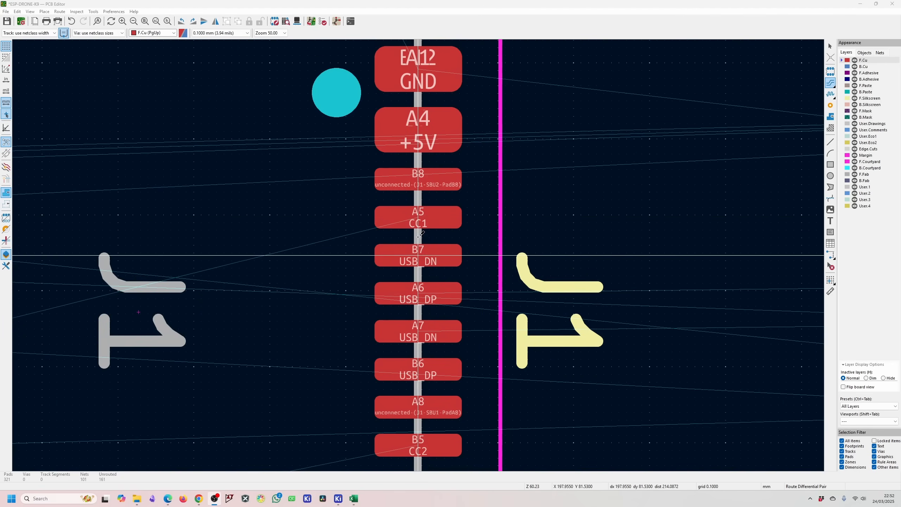
{"action": "left_click", "coordinate": [425, 300]}
{"action": "scroll", "coordinate": [592, 304], "scroll_direction": "down", "scroll_amount": 5}
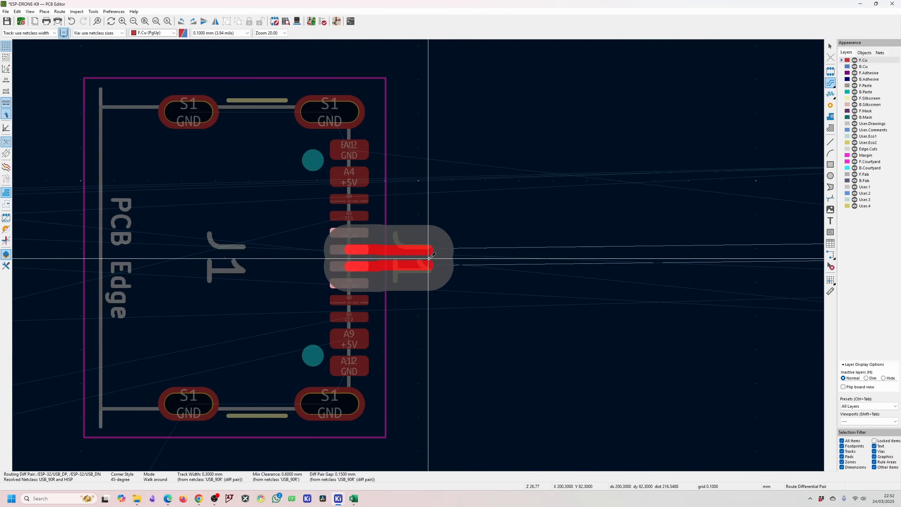
{"action": "scroll", "coordinate": [510, 257], "scroll_direction": "up", "scroll_amount": 2}
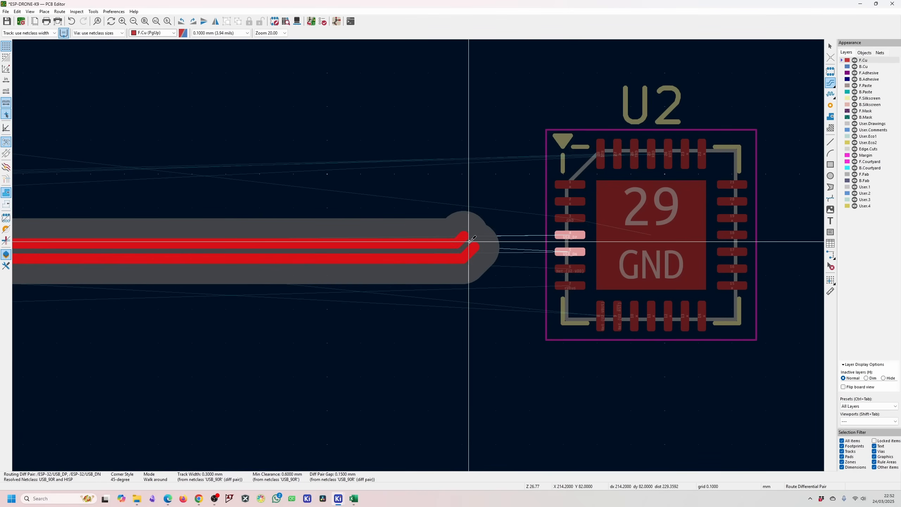
{"action": "scroll", "coordinate": [487, 254], "scroll_direction": "up", "scroll_amount": 3}
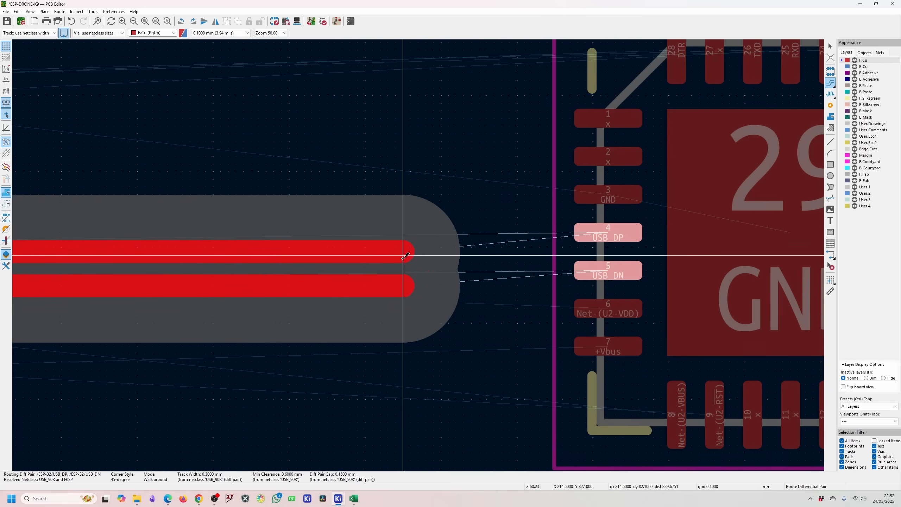
{"action": "left_click", "coordinate": [402, 249]}
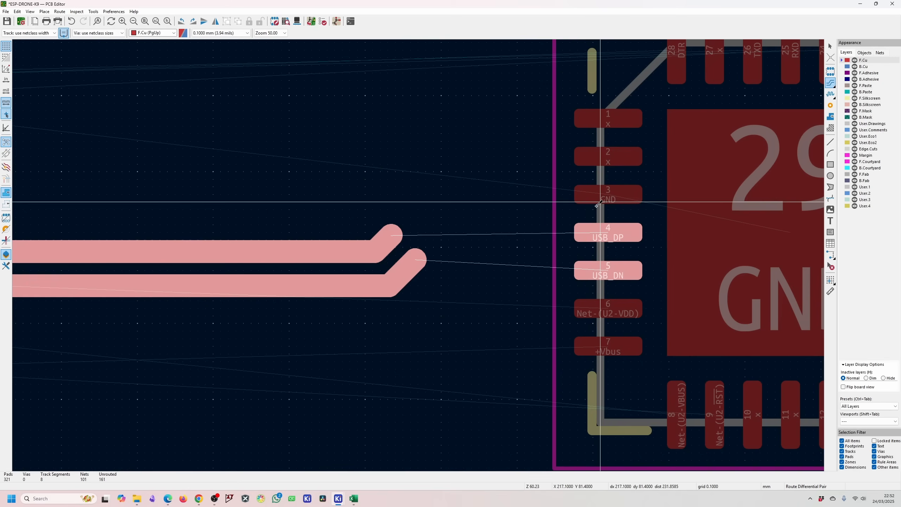
{"action": "key", "text": "Escape"}
{"action": "scroll", "coordinate": [477, 238], "scroll_direction": "down", "scroll_amount": 6}
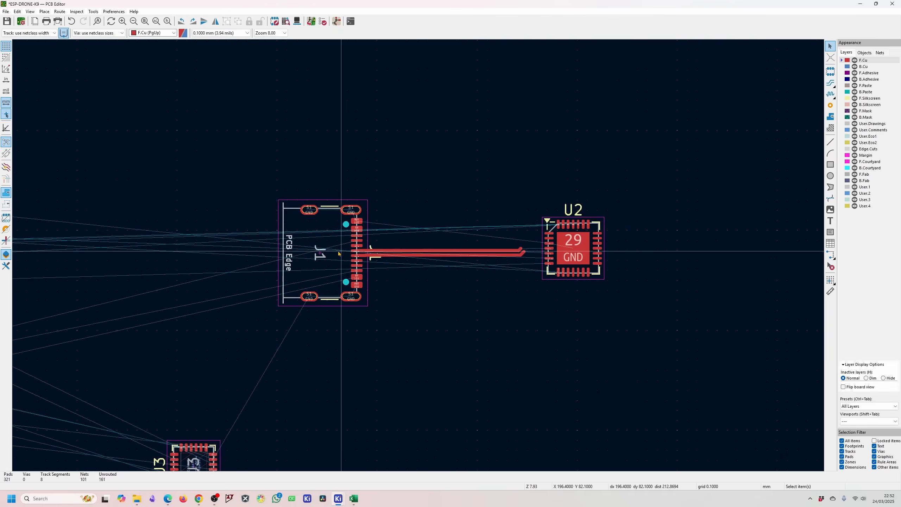
{"action": "scroll", "coordinate": [480, 250], "scroll_direction": "up", "scroll_amount": 4}
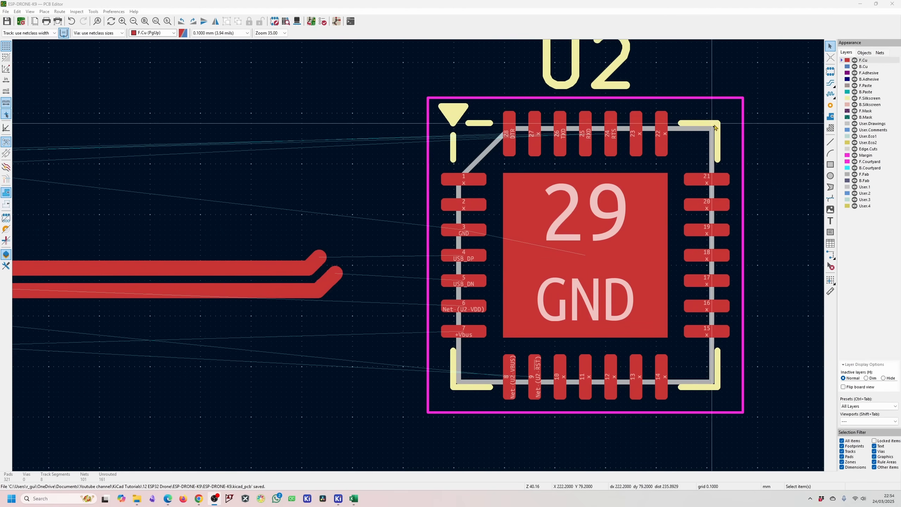
{"action": "left_click", "coordinate": [831, 83]}
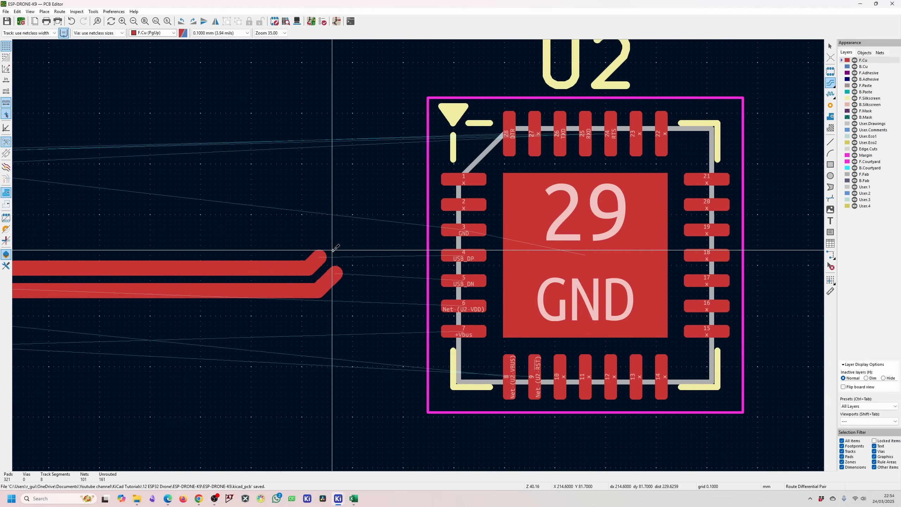
{"action": "left_click", "coordinate": [320, 256]}
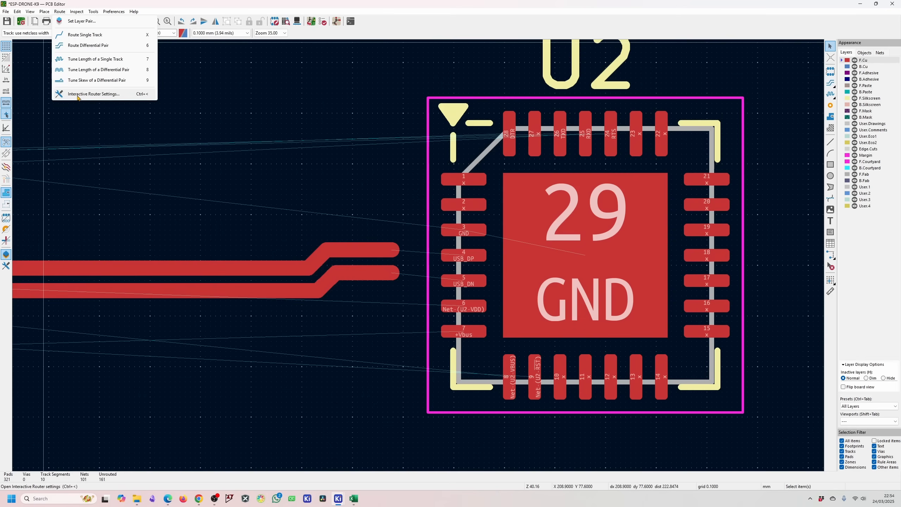
Set the interactive router to highlight collisions mode and allow DRC violations.
{"action": "left_click", "coordinate": [79, 94]}
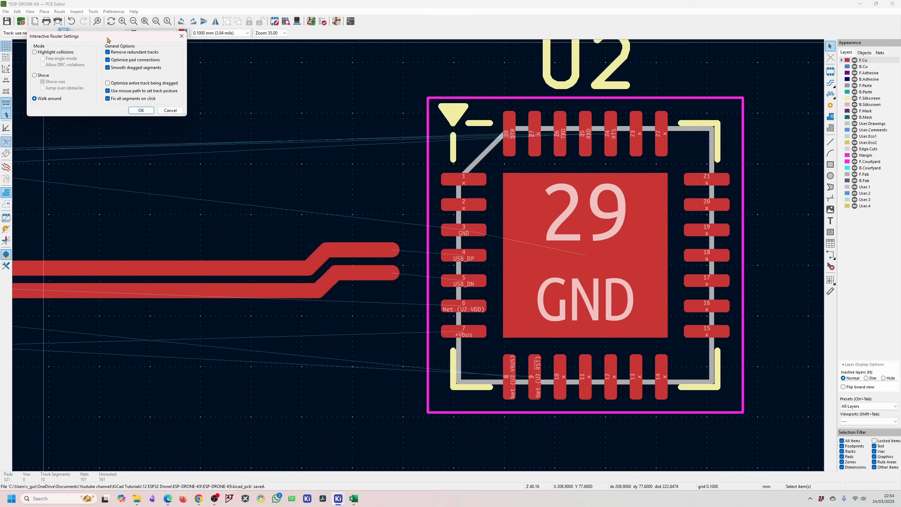
{"action": "left_click_drag", "start_coordinate": [108, 40], "coordinate": [212, 113]}
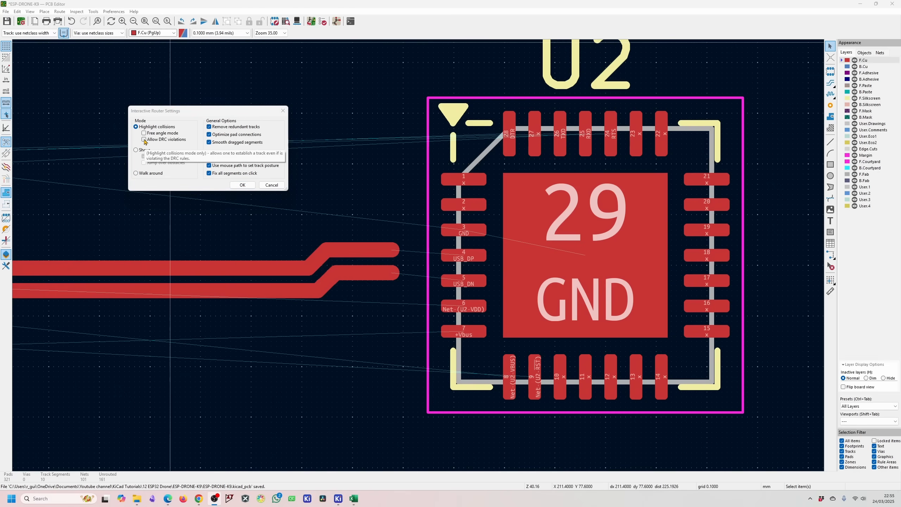
{"action": "left_click", "coordinate": [243, 185]}
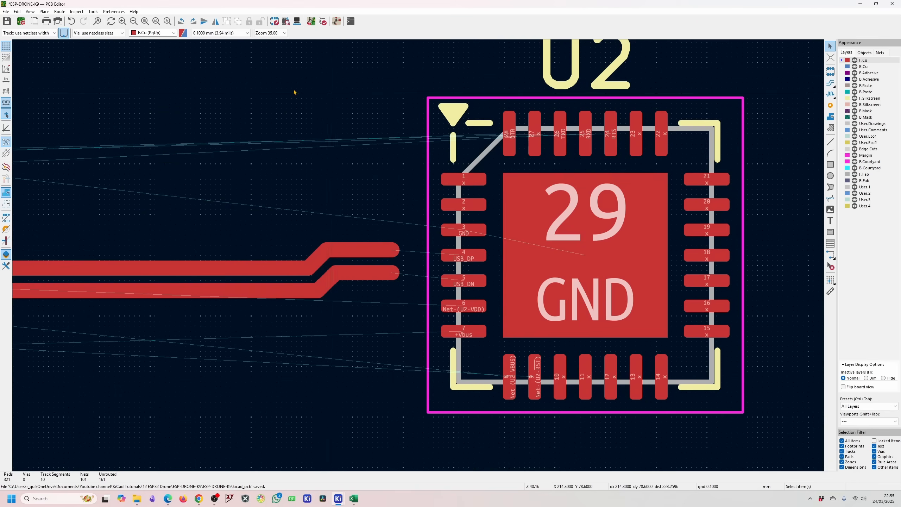
{"action": "left_click", "coordinate": [830, 83]}
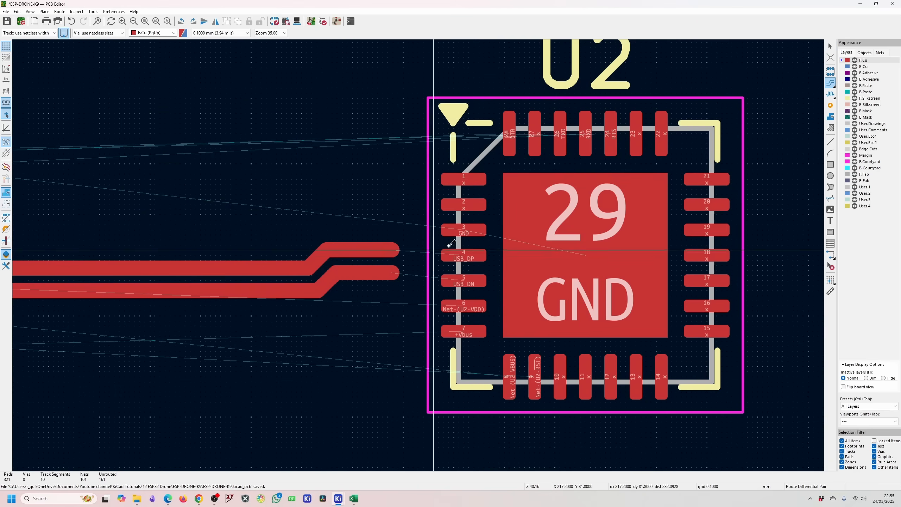
{"action": "left_click", "coordinate": [394, 252]}
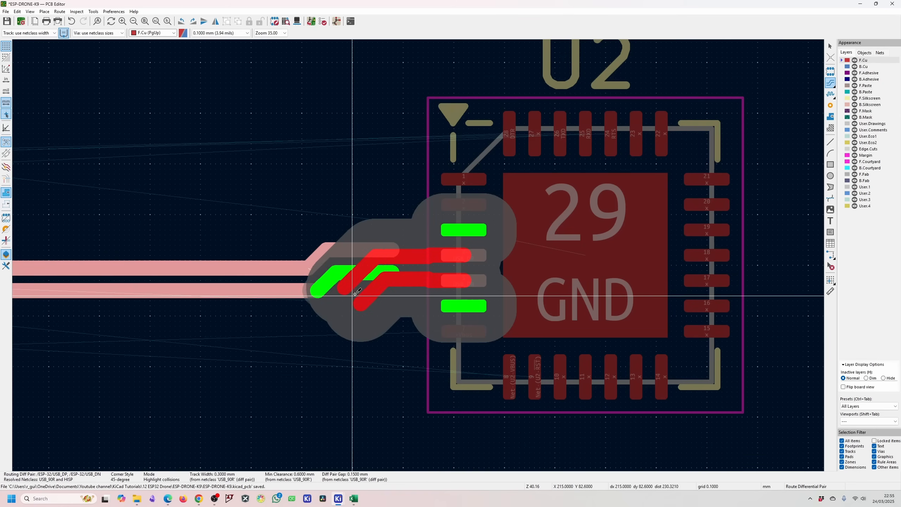
{"action": "key", "text": "Escape"}
{"action": "key", "text": "Escape"}
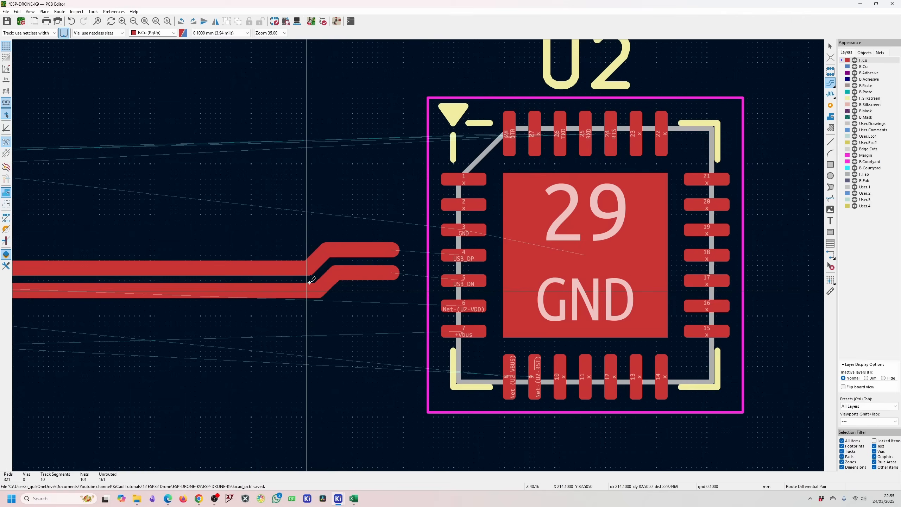
Delete the horizontal and angled end segments of both USB tracks near U2, keeping the long straight runs.
{"action": "left_click", "coordinate": [362, 250]}
{"action": "key", "text": "Delete"}
{"action": "left_click", "coordinate": [356, 273]}
{"action": "key", "text": "Delete"}
{"action": "left_click", "coordinate": [327, 282]}
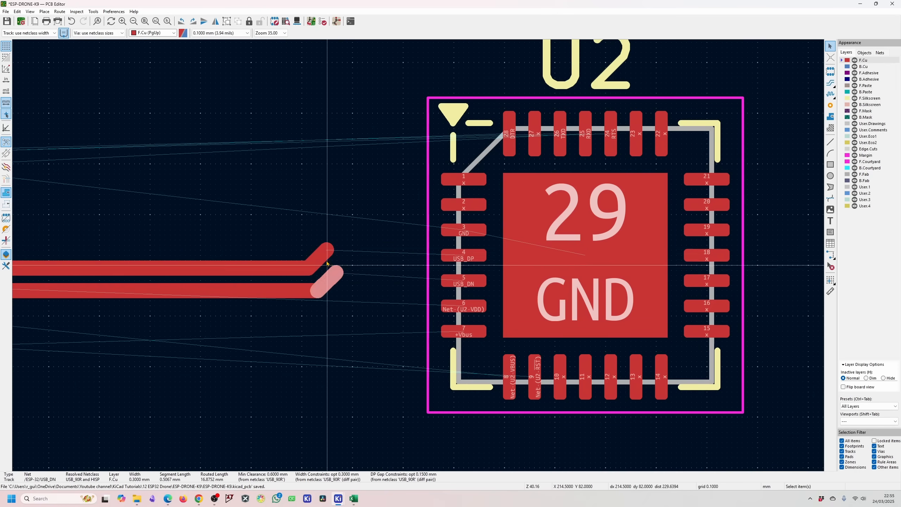
{"action": "key", "text": "Delete"}
{"action": "left_click", "coordinate": [319, 258]}
{"action": "key", "text": "Delete"}
Route the differential pair from U2's pads 4 and 5 to the ends of the existing USB_DP and USB_DN tracks.
{"action": "left_click", "coordinate": [830, 84]}
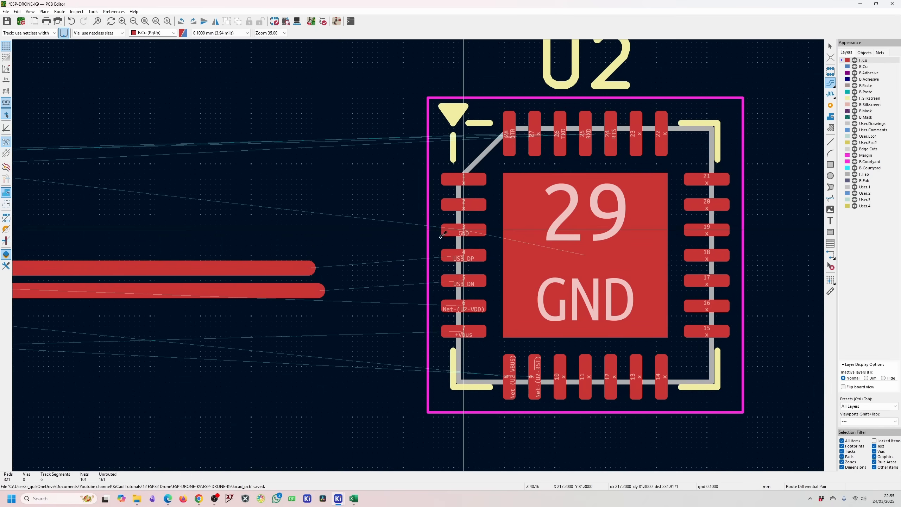
{"action": "left_click", "coordinate": [463, 256]}
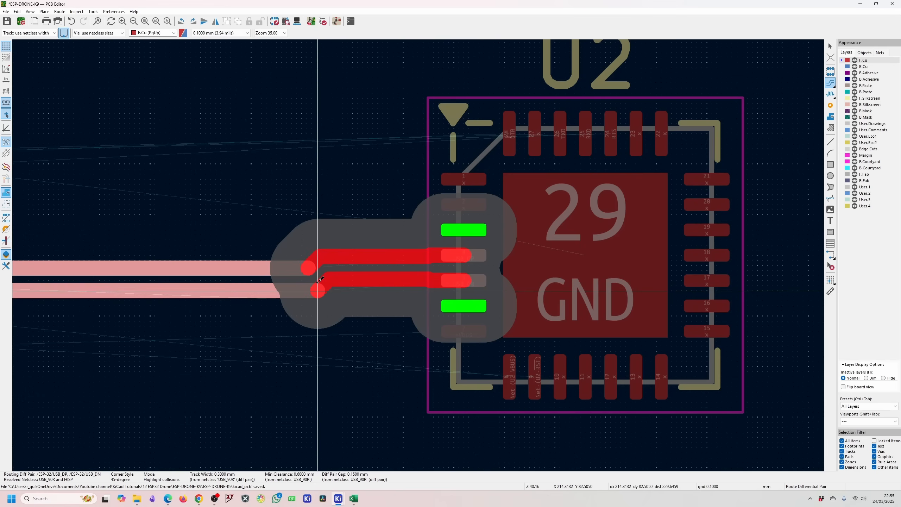
{"action": "left_click", "coordinate": [318, 283]}
{"action": "key", "text": "Escape"}
{"action": "scroll", "coordinate": [406, 255], "scroll_direction": "up", "scroll_amount": 2}
{"action": "scroll", "coordinate": [511, 267], "scroll_direction": "down", "scroll_amount": 1}
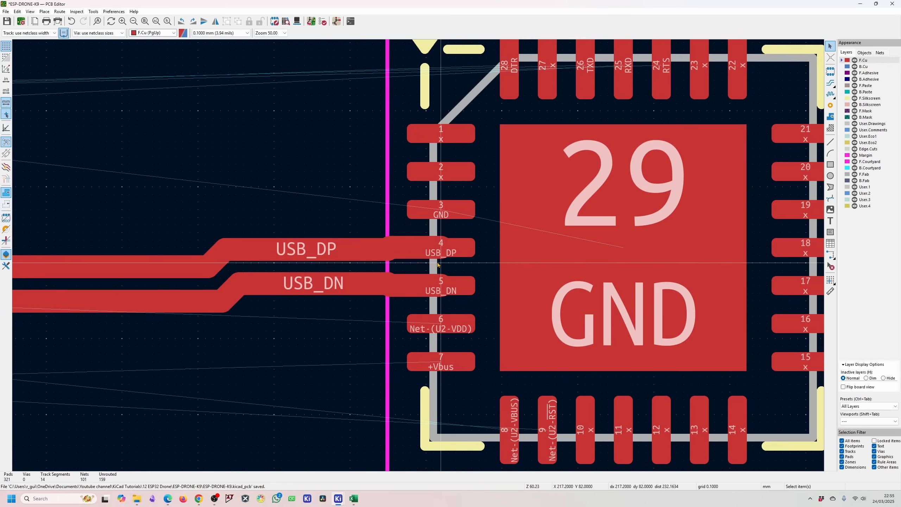
Delete the short wide USB_DP and USB_DN segments that overlap U2's pads 4 and 5.
{"action": "left_click", "coordinate": [424, 256]}
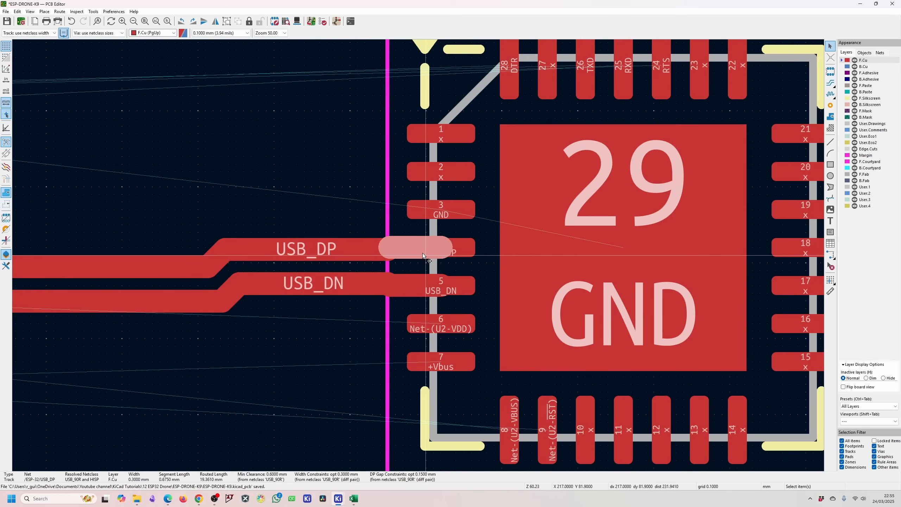
{"action": "key", "text": "Delete"}
{"action": "left_click", "coordinate": [417, 289]}
{"action": "key", "text": "Delete"}
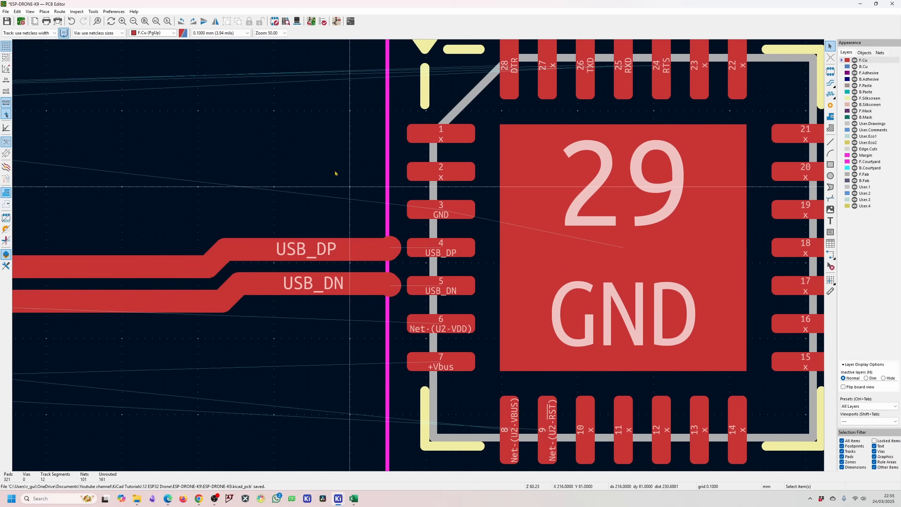
Add a predefined track width of 0.2 mm in the board setup and make it the active width for single-track routing.
{"action": "left_click", "coordinate": [46, 34]}
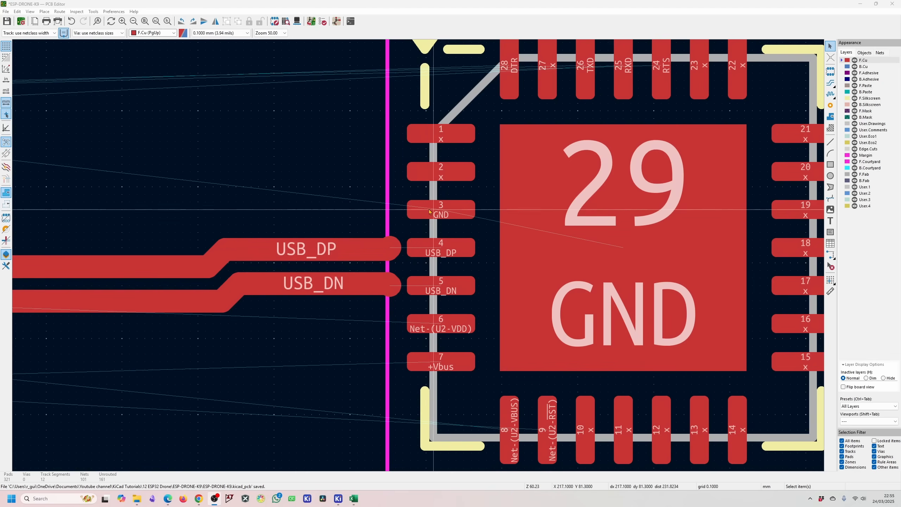
{"action": "left_click", "coordinate": [40, 33]}
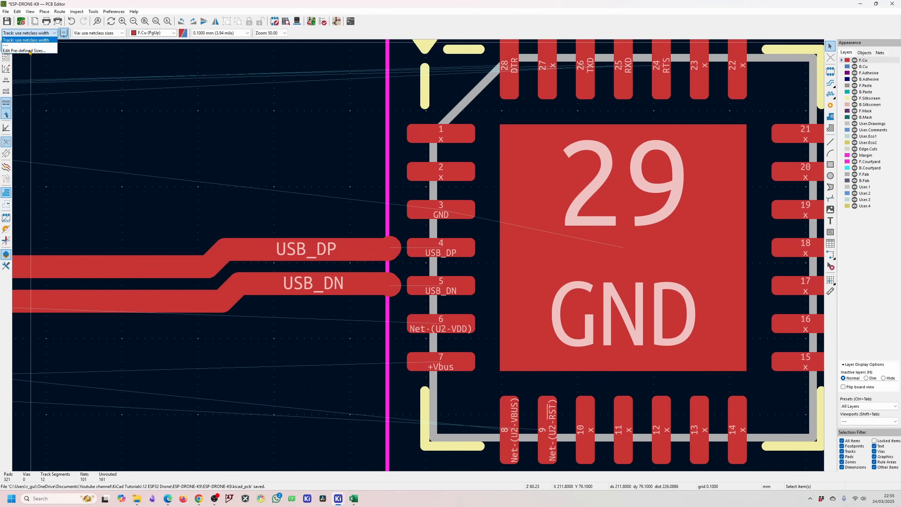
{"action": "left_click", "coordinate": [31, 51]}
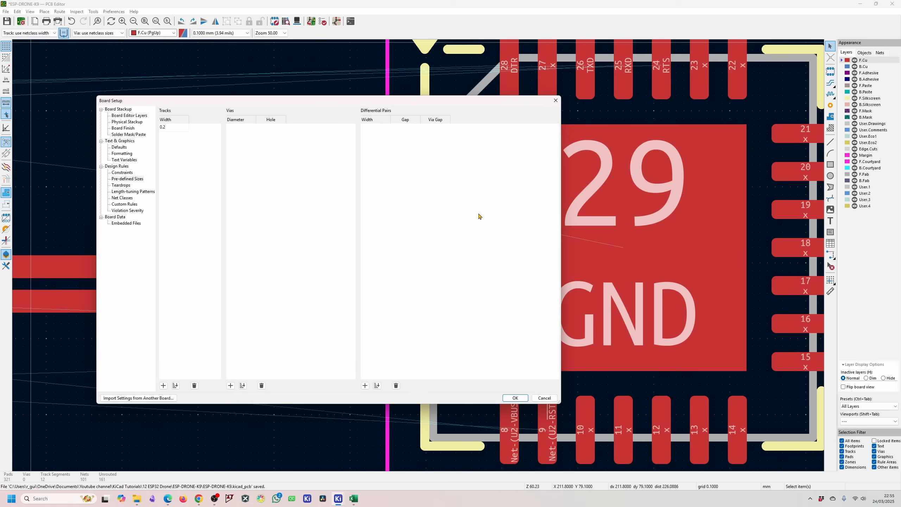
{"action": "left_click", "coordinate": [513, 398]}
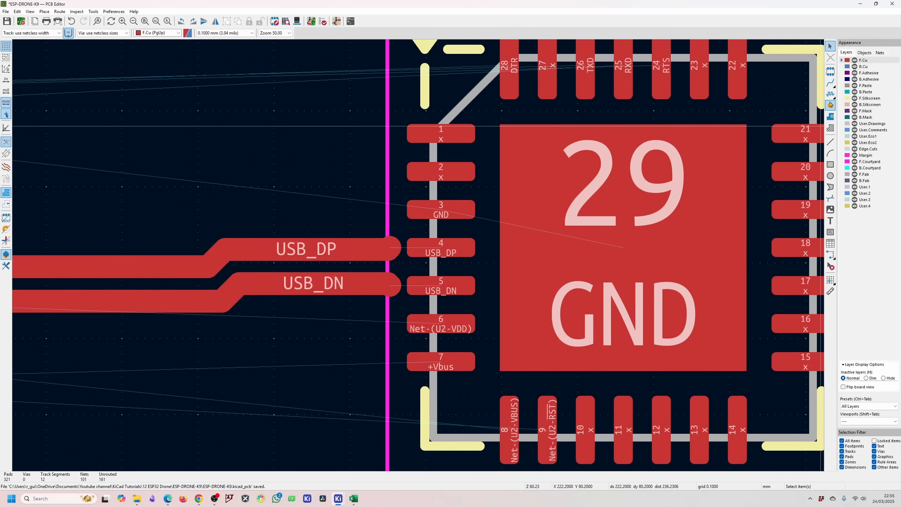
{"action": "left_click", "coordinate": [831, 84]}
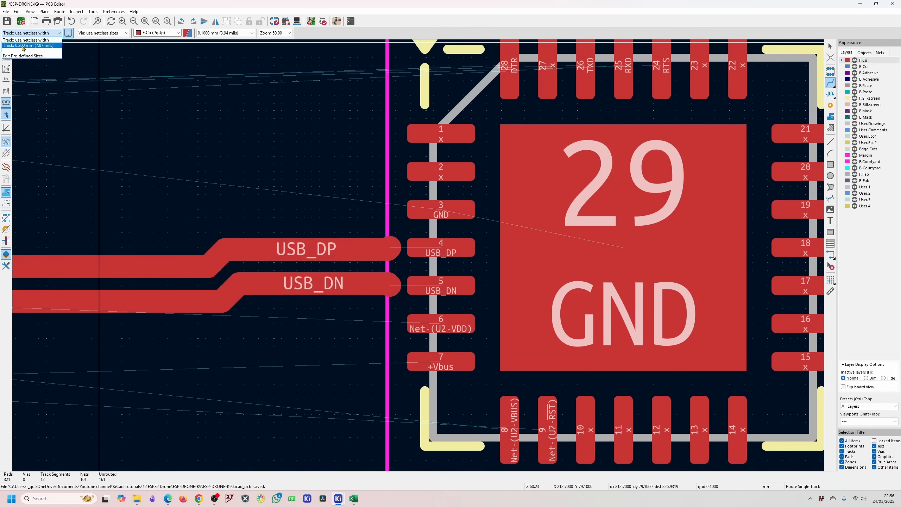
{"action": "left_click", "coordinate": [22, 46]}
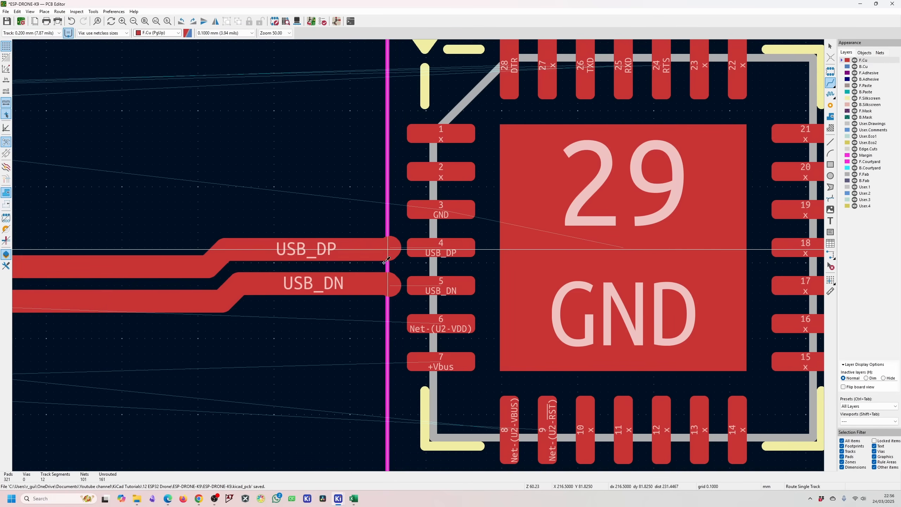
{"action": "left_click", "coordinate": [395, 245]}
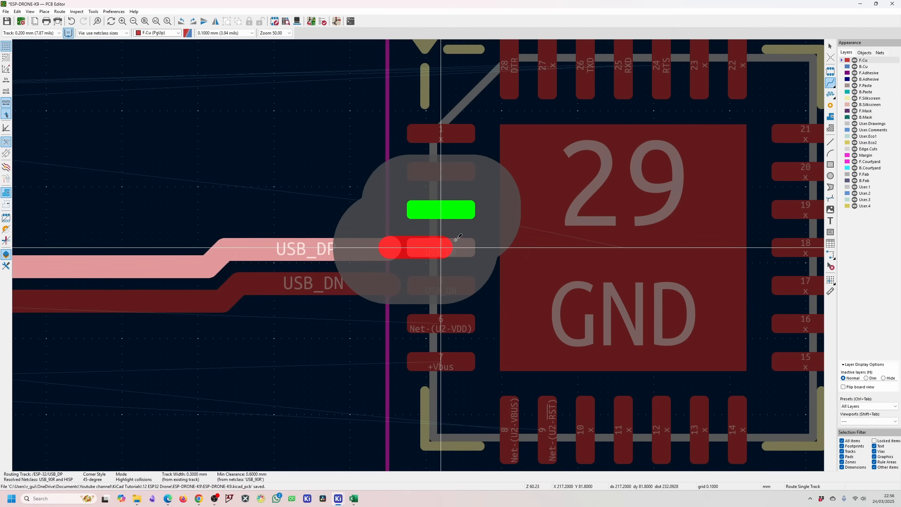
{"action": "key", "text": "Escape"}
{"action": "key", "text": "Escape"}
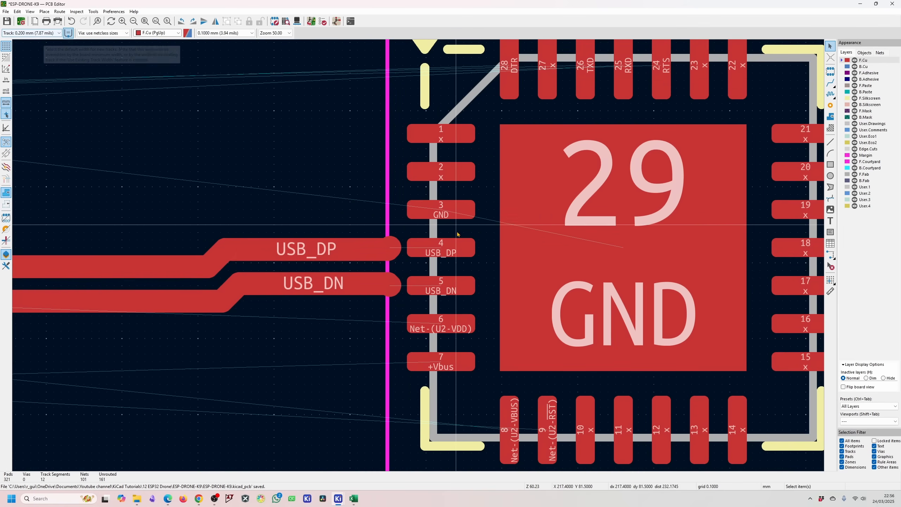
Connect U2's pads 4 and 5 to the USB_DP and USB_DN track ends with 0.2 mm single tracks.
{"action": "key", "text": "x"}
{"action": "left_click", "coordinate": [397, 252]}
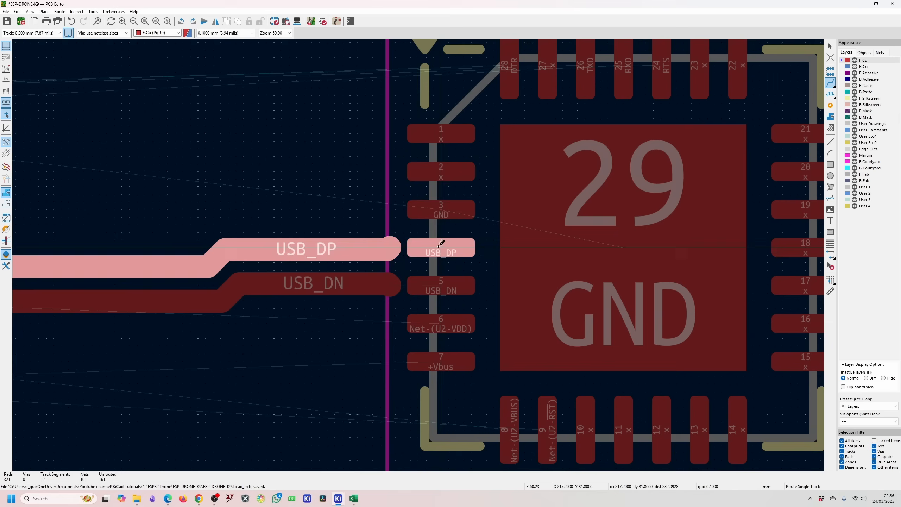
{"action": "left_click", "coordinate": [379, 253]}
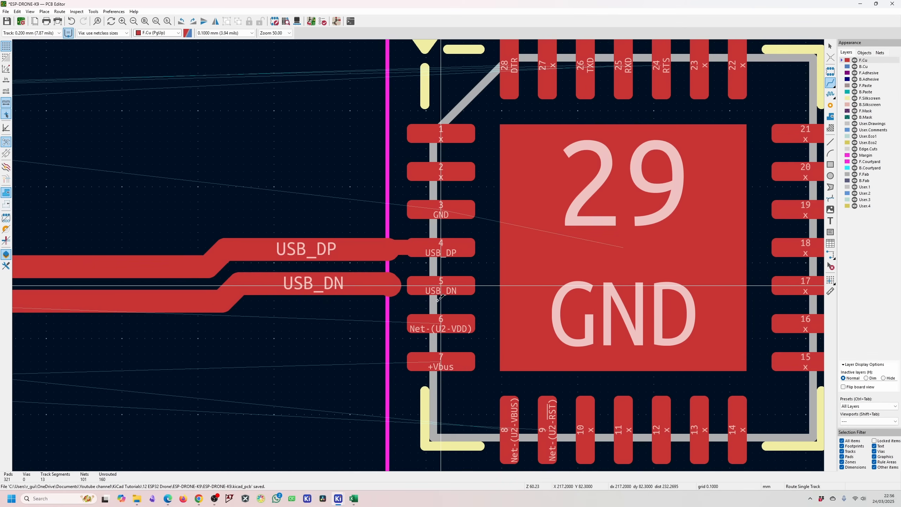
{"action": "left_click", "coordinate": [386, 286]}
{"action": "left_click", "coordinate": [387, 286]}
{"action": "key", "text": "Escape"}
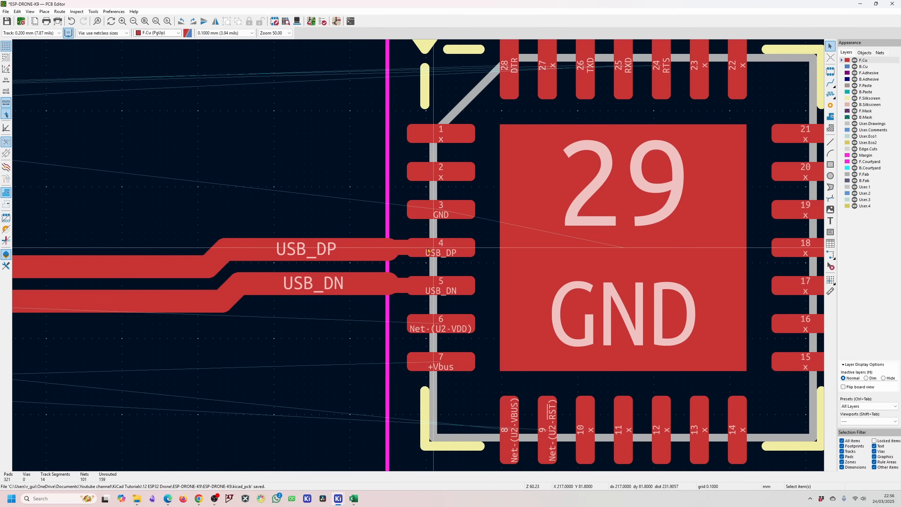
{"action": "left_click", "coordinate": [393, 284]}
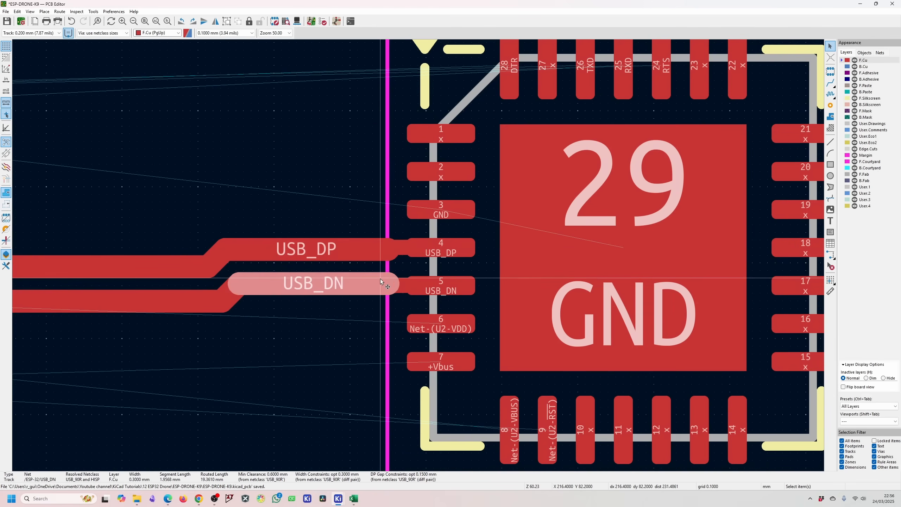
{"action": "left_click_drag", "start_coordinate": [393, 285], "coordinate": [317, 287]}
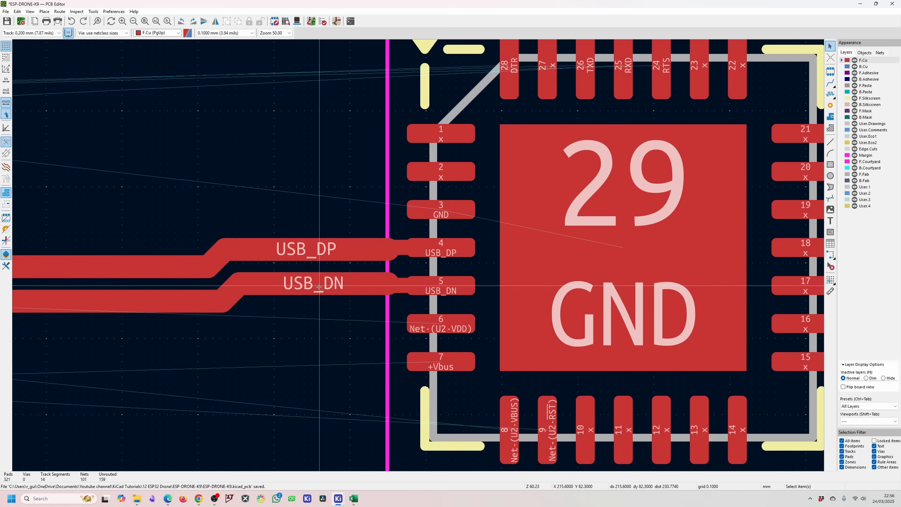
Connect J1's USB_DN pads B7 and A7 with a 0.2 mm track looping around pad A6 on the connector's inner side.
{"action": "scroll", "coordinate": [320, 287], "scroll_direction": "down", "scroll_amount": 6}
{"action": "scroll", "coordinate": [420, 260], "scroll_direction": "up", "scroll_amount": 4}
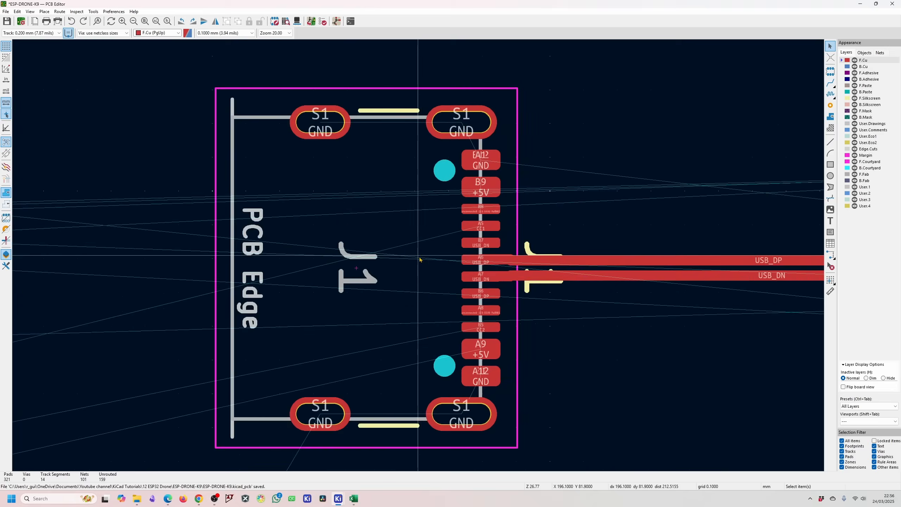
{"action": "scroll", "coordinate": [420, 259], "scroll_direction": "up", "scroll_amount": 3}
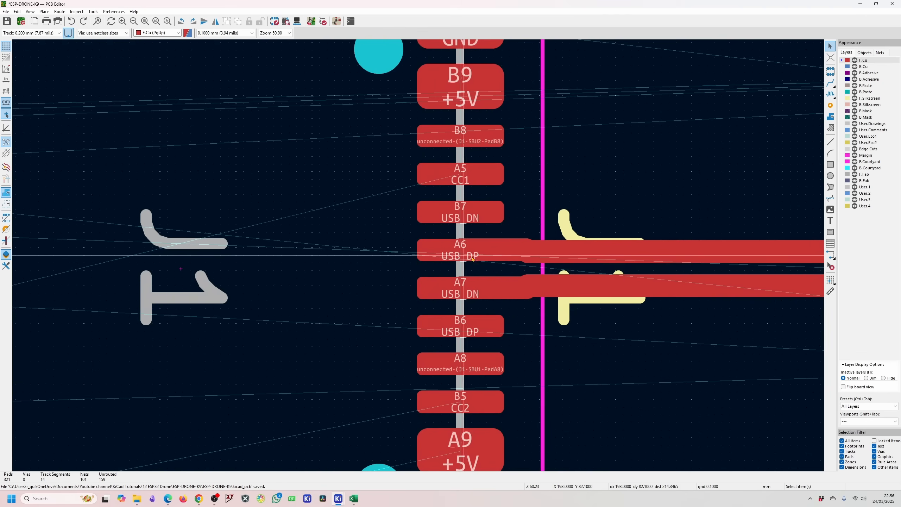
{"action": "left_click", "coordinate": [831, 83]}
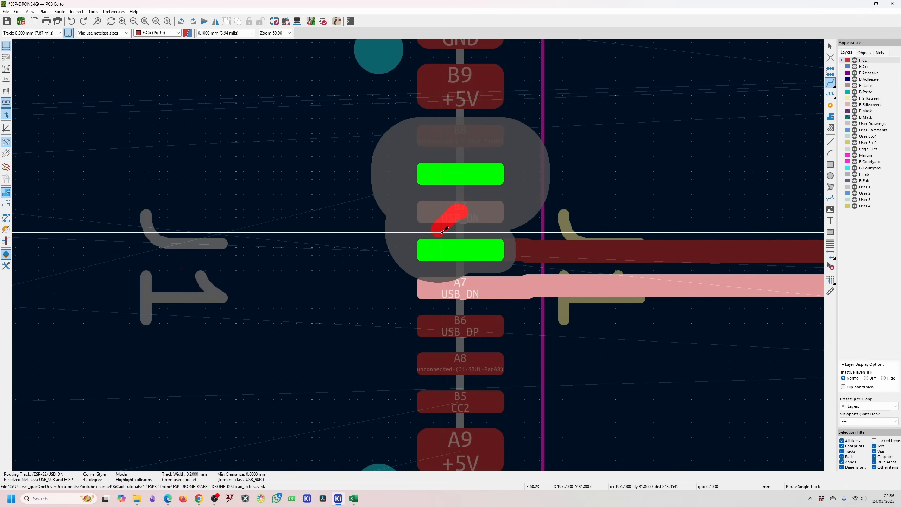
{"action": "key", "text": "Escape"}
{"action": "left_click", "coordinate": [465, 212]}
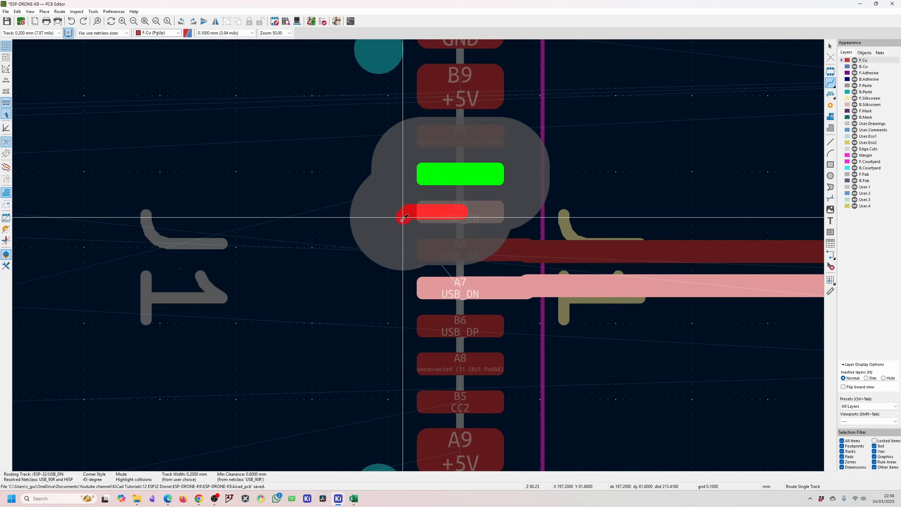
{"action": "scroll", "coordinate": [382, 246], "scroll_direction": "down", "scroll_amount": 2}
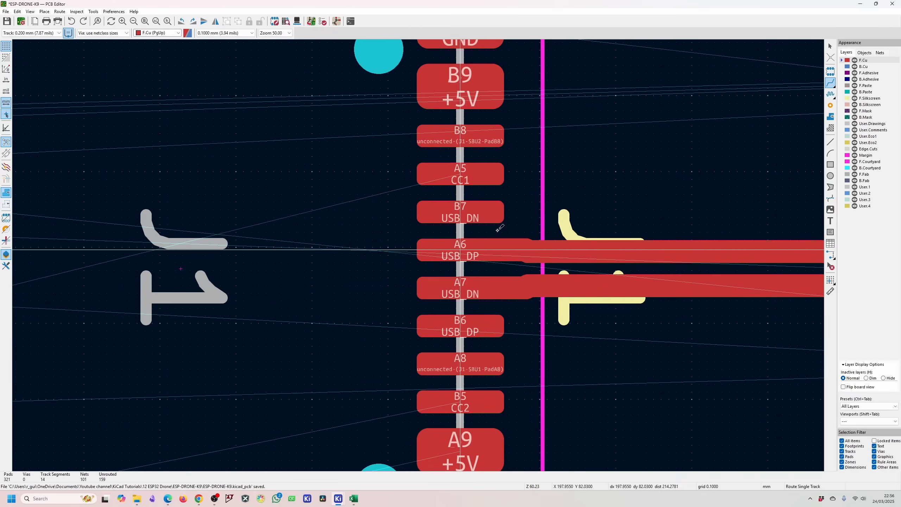
{"action": "left_click", "coordinate": [418, 293]}
{"action": "left_click", "coordinate": [457, 288]}
{"action": "key", "text": "Escape"}
{"action": "left_click", "coordinate": [415, 295]}
{"action": "key", "text": "Delete"}
{"action": "scroll", "coordinate": [419, 248], "scroll_direction": "up", "scroll_amount": 2}
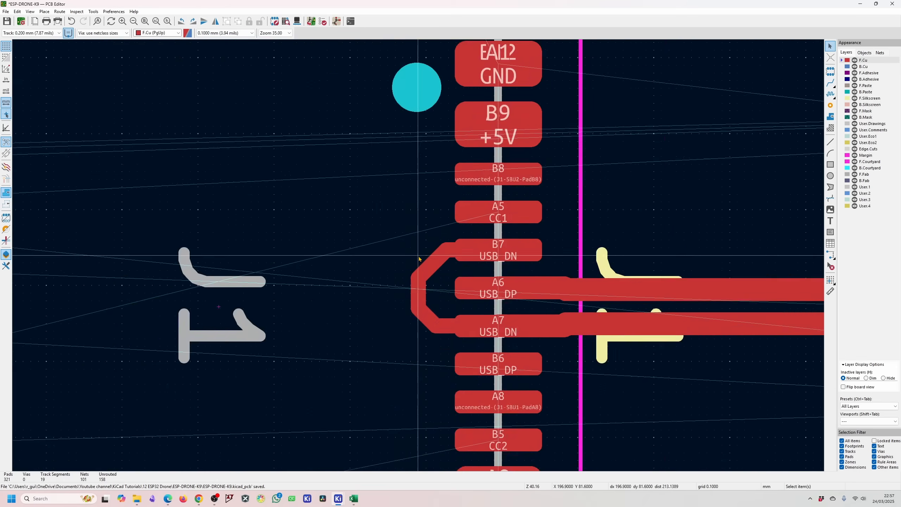
Save the board with the completed USB_DN link at J1.
{"action": "left_click_drag", "start_coordinate": [425, 264], "coordinate": [414, 252]}
{"action": "left_click", "coordinate": [7, 24]}
{"action": "scroll", "coordinate": [469, 245], "scroll_direction": "down", "scroll_amount": 8}
{"action": "key", "text": "x"}
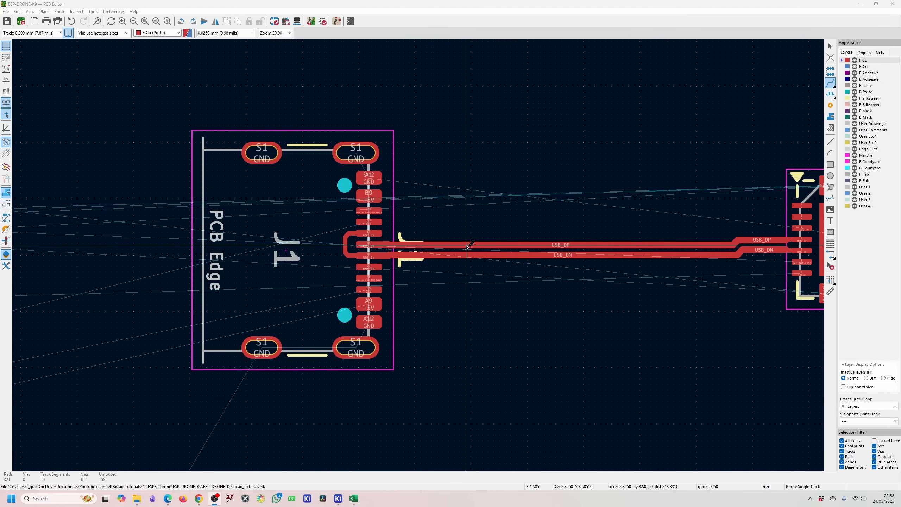
{"action": "scroll", "coordinate": [802, 240], "scroll_direction": "up", "scroll_amount": 2}
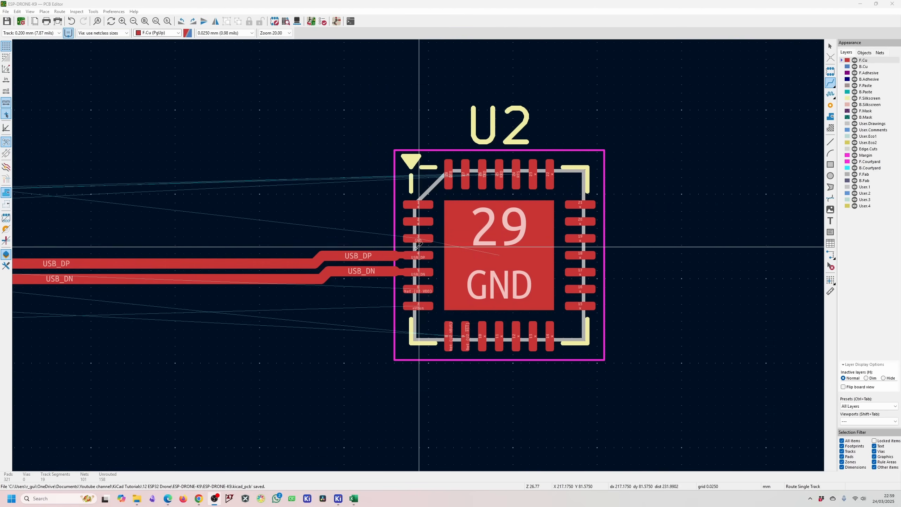
{"action": "scroll", "coordinate": [419, 248], "scroll_direction": "down", "scroll_amount": 2}
{"action": "left_click", "coordinate": [6, 21]}
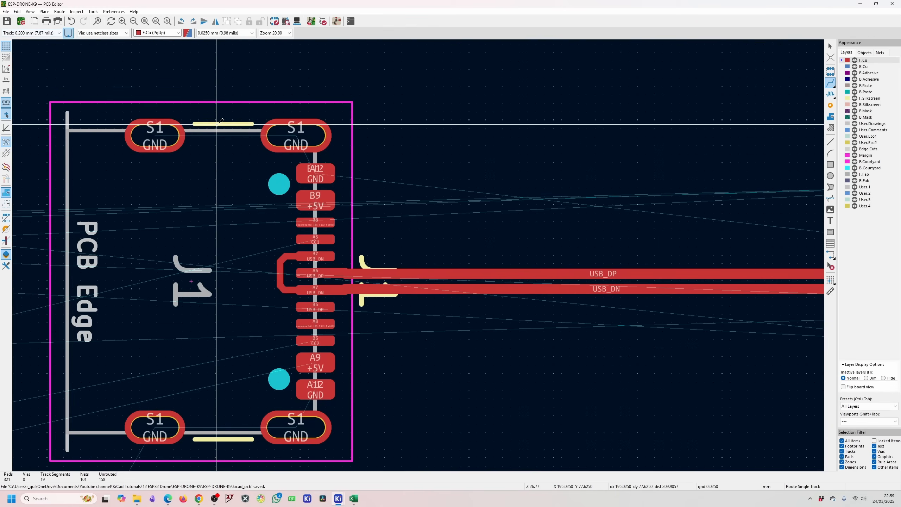
Move connector J8 into the empty area above J1 and rotate it to 90°.
{"action": "scroll", "coordinate": [319, 247], "scroll_direction": "down", "scroll_amount": 2}
{"action": "scroll", "coordinate": [415, 260], "scroll_direction": "down", "scroll_amount": 5}
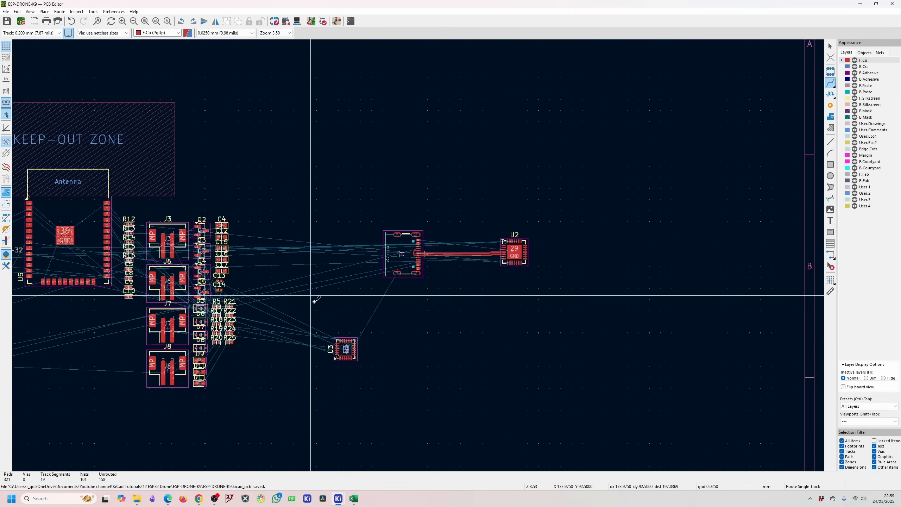
{"action": "scroll", "coordinate": [372, 255], "scroll_direction": "down", "scroll_amount": 4}
{"action": "scroll", "coordinate": [426, 255], "scroll_direction": "up", "scroll_amount": 4}
{"action": "key", "text": "Escape"}
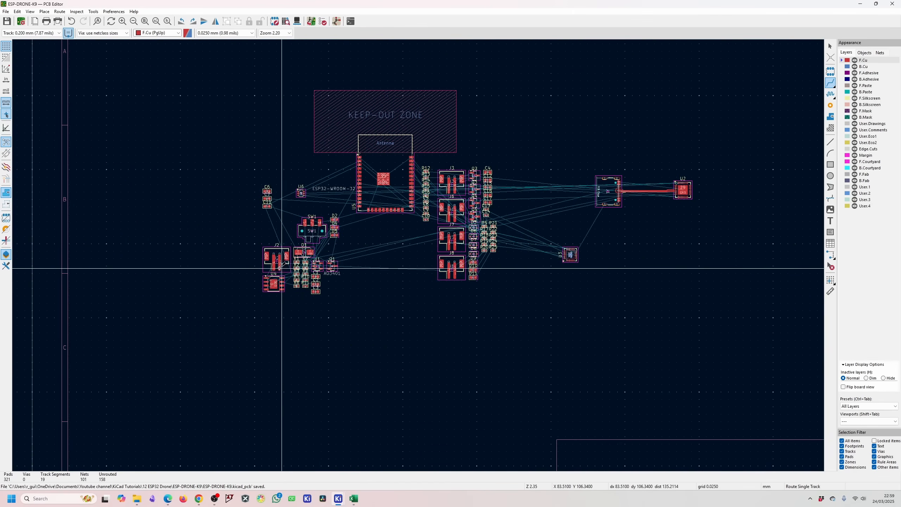
{"action": "left_click", "coordinate": [461, 280]}
{"action": "key", "text": "m"}
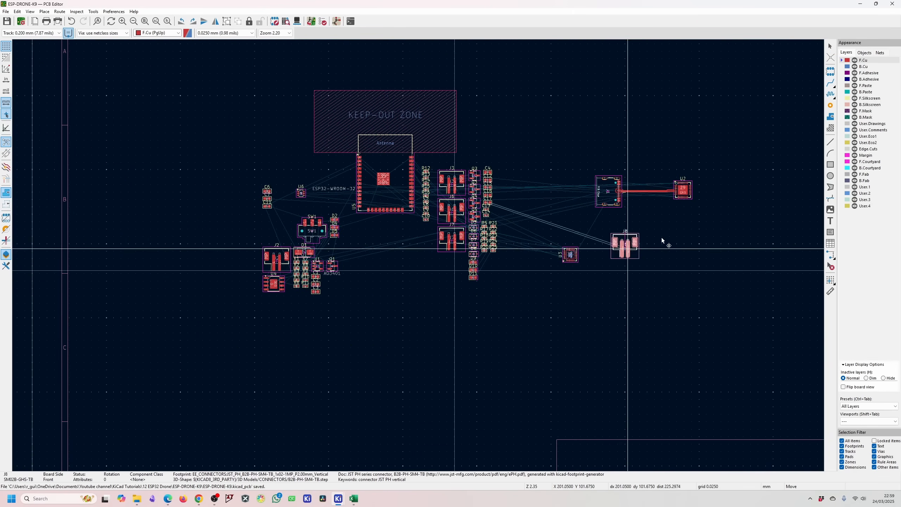
{"action": "scroll", "coordinate": [628, 142], "scroll_direction": "up", "scroll_amount": 4}
{"action": "key", "text": "r"}
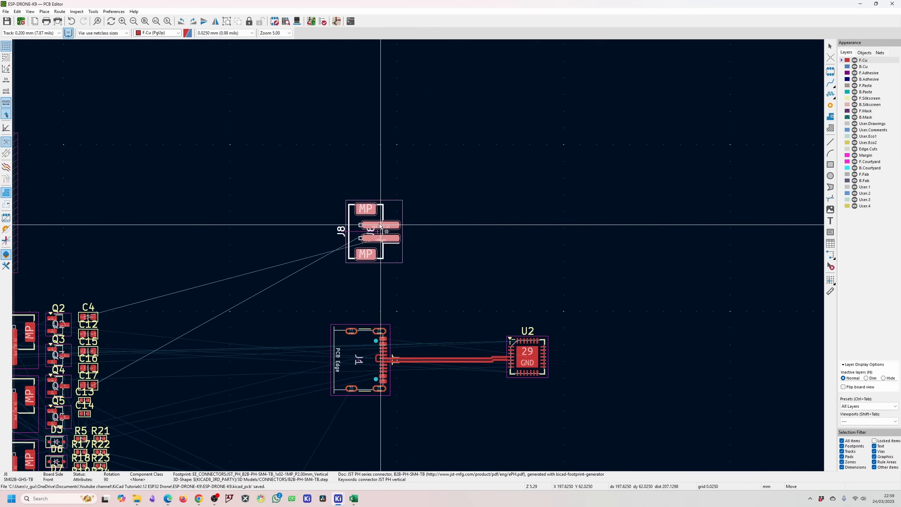
{"action": "left_click", "coordinate": [376, 222]}
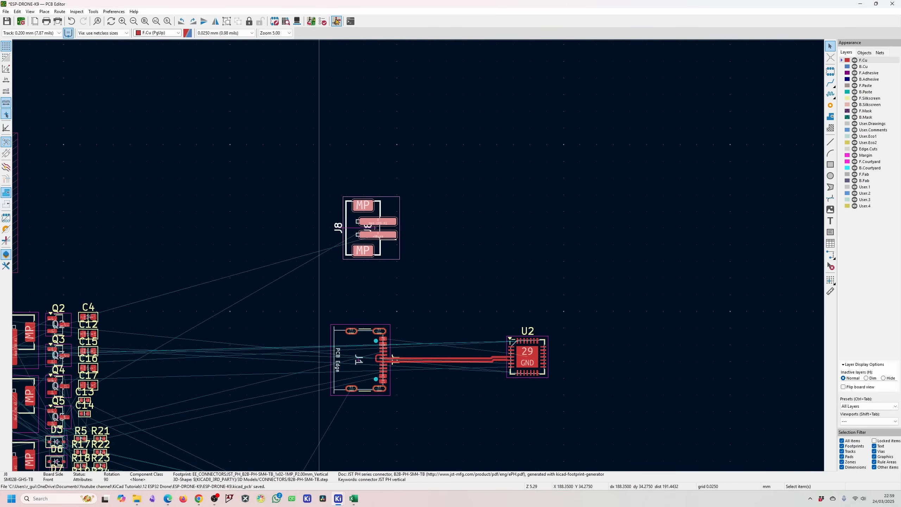
Arrange the Peripherals schematic and the PCB editor side by side, with J8's motor driver circuit in view.
{"action": "key", "text": "alt+Tab"}
{"action": "key", "text": "super+Left"}
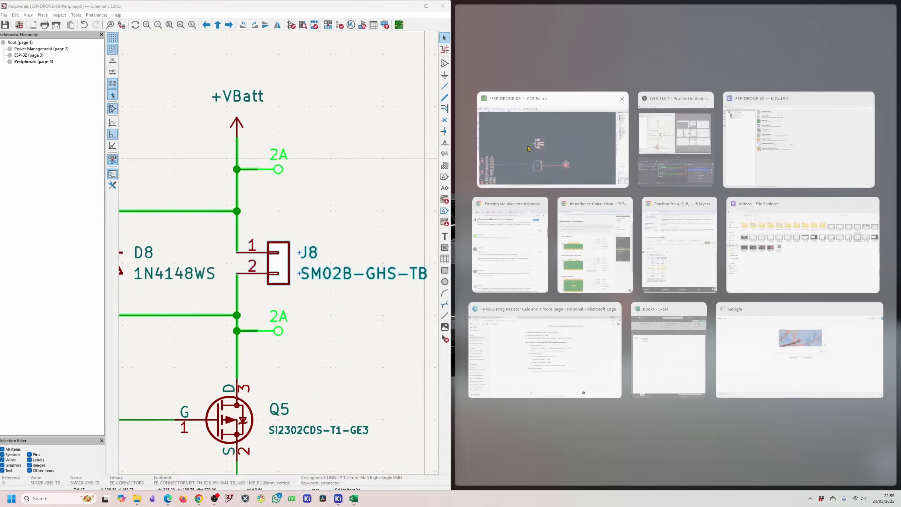
{"action": "left_click", "coordinate": [589, 179]}
{"action": "scroll", "coordinate": [204, 212], "scroll_direction": "down", "scroll_amount": 4}
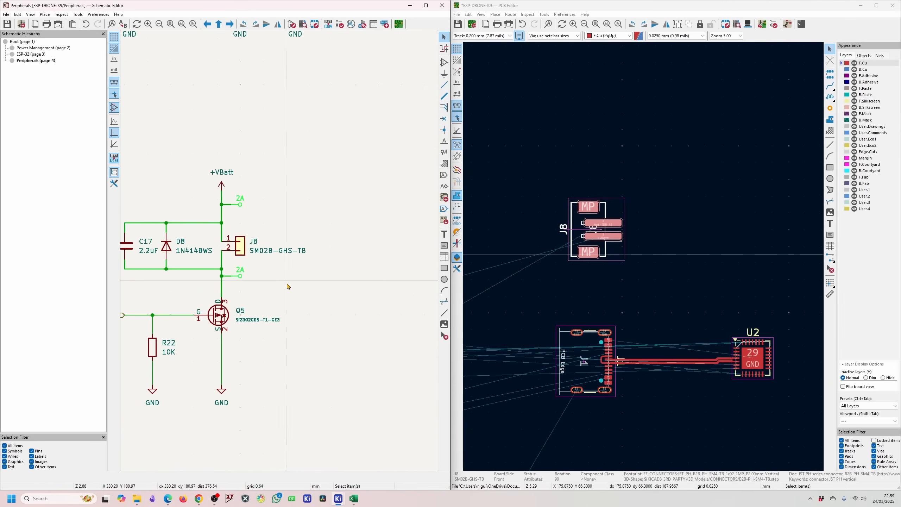
{"action": "scroll", "coordinate": [204, 212], "scroll_direction": "up", "scroll_amount": 1}
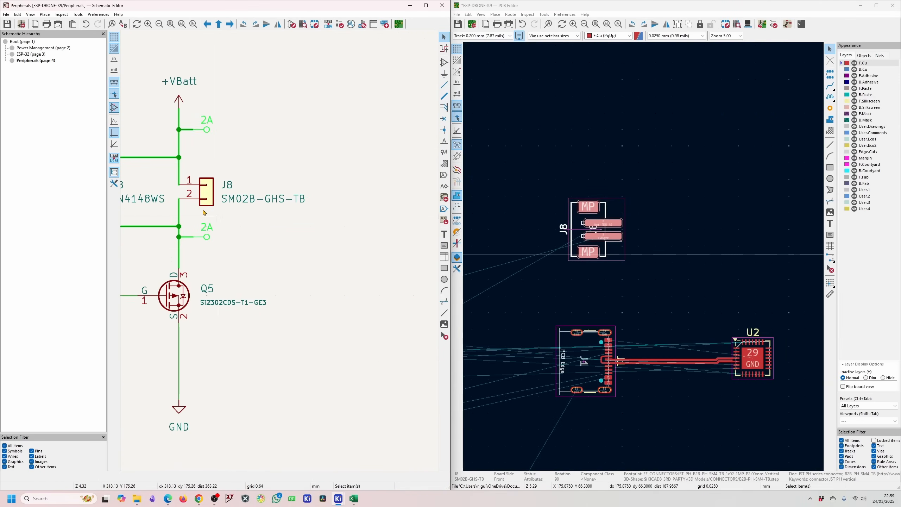
Select Q5 from the schematic and place its footprint beside J8, rotated 180° with pad 3 facing the connector.
{"action": "left_click", "coordinate": [187, 304]}
{"action": "left_click_drag", "start_coordinate": [616, 306], "coordinate": [728, 181]}
{"action": "scroll", "coordinate": [634, 307], "scroll_direction": "down", "scroll_amount": 4}
{"action": "scroll", "coordinate": [742, 245], "scroll_direction": "down", "scroll_amount": 4}
{"action": "scroll", "coordinate": [644, 259], "scroll_direction": "up", "scroll_amount": 1}
{"action": "scroll", "coordinate": [727, 181], "scroll_direction": "up", "scroll_amount": 1}
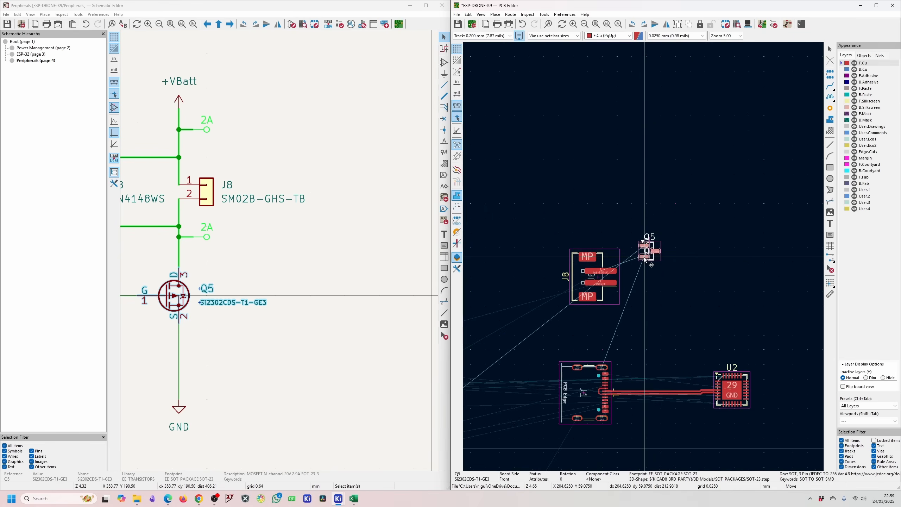
{"action": "scroll", "coordinate": [646, 259], "scroll_direction": "up", "scroll_amount": 3}
{"action": "left_click_drag", "start_coordinate": [645, 259], "coordinate": [684, 261]}
{"action": "key", "text": "r"}
{"action": "key", "text": "r"}
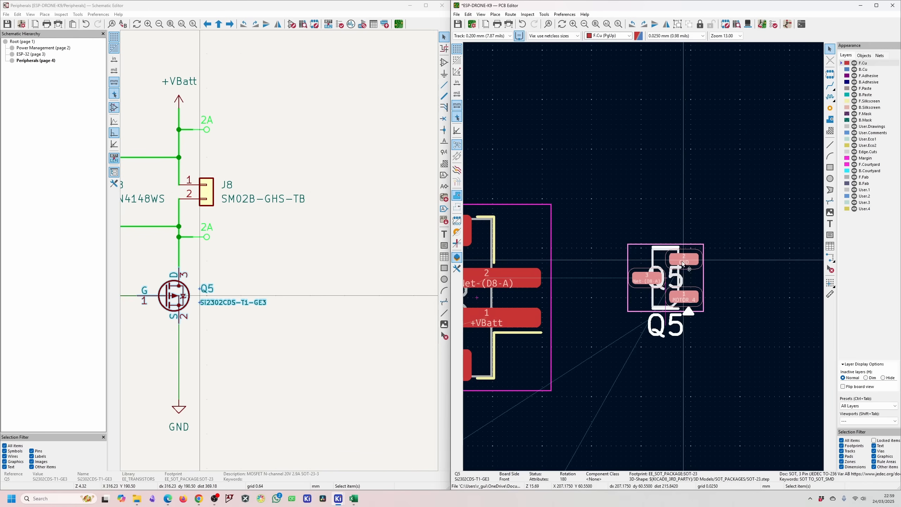
{"action": "scroll", "coordinate": [249, 330], "scroll_direction": "down", "scroll_amount": 1}
{"action": "scroll", "coordinate": [235, 226], "scroll_direction": "up", "scroll_amount": 1}
Select D8 from the schematic and place it between J8 and Q5, rotated 90° so its +VBatt pad lines up with J8's.
{"action": "left_click", "coordinate": [197, 150]}
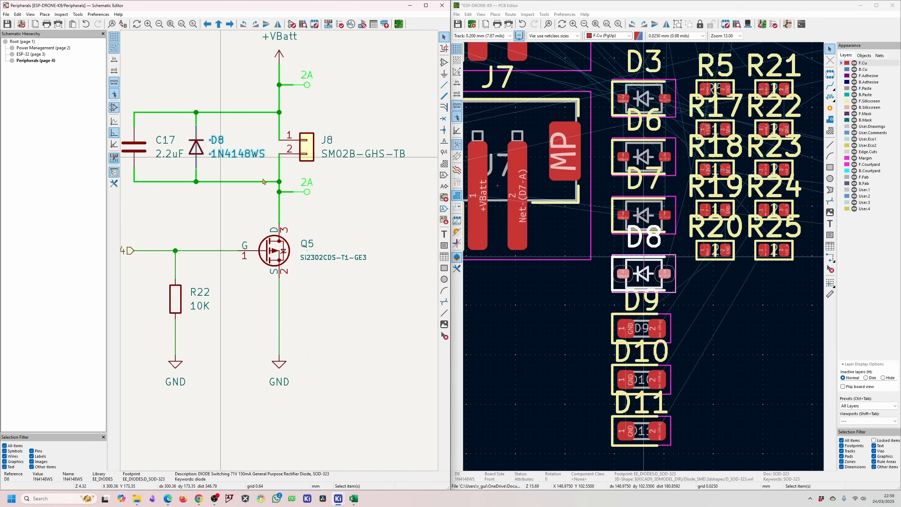
{"action": "key", "text": "m"}
{"action": "scroll", "coordinate": [643, 263], "scroll_direction": "down", "scroll_amount": 3}
{"action": "scroll", "coordinate": [643, 258], "scroll_direction": "up", "scroll_amount": 4}
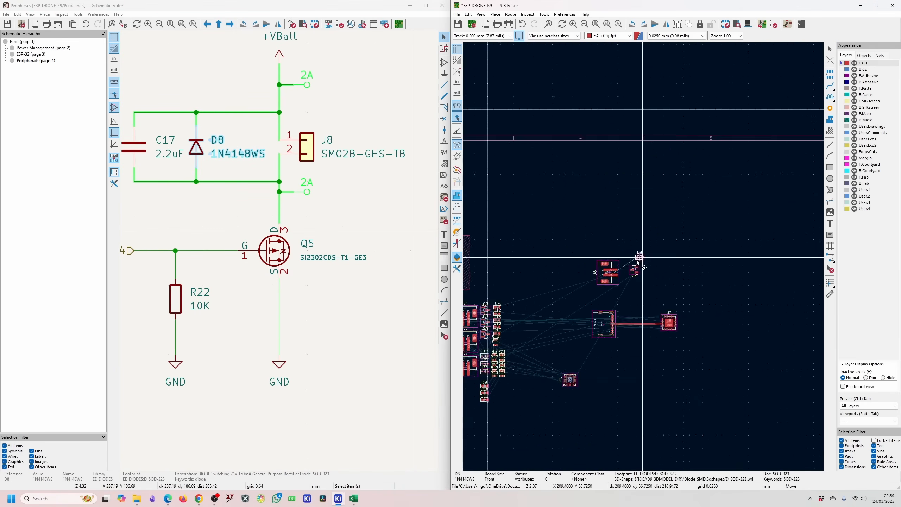
{"action": "scroll", "coordinate": [645, 259], "scroll_direction": "up", "scroll_amount": 2}
{"action": "key", "text": "r"}
{"action": "key", "text": "r"}
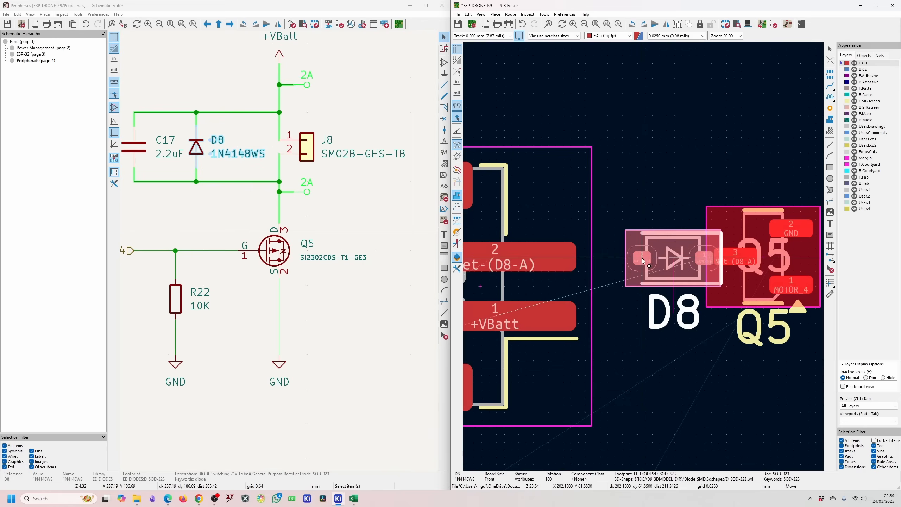
{"action": "scroll", "coordinate": [645, 260], "scroll_direction": "up", "scroll_amount": 2}
{"action": "key", "text": "r"}
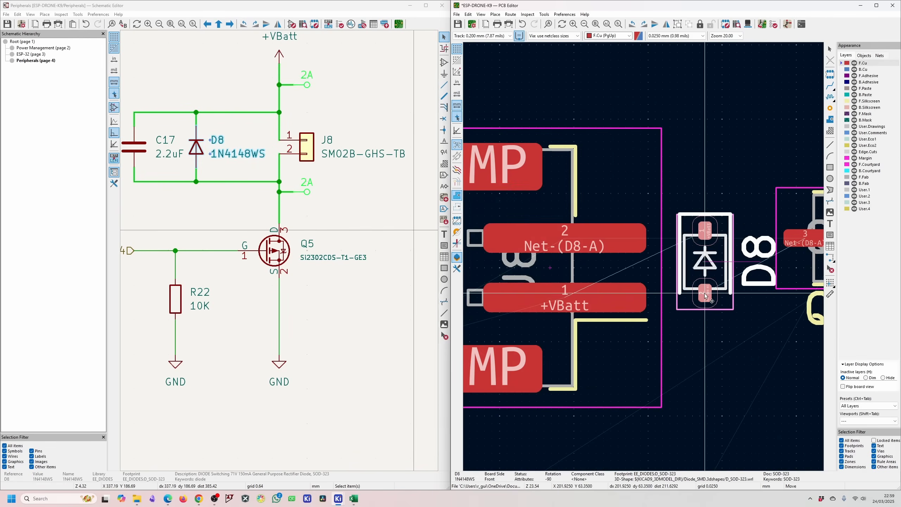
{"action": "key", "text": "r"}
{"action": "key", "text": "r"}
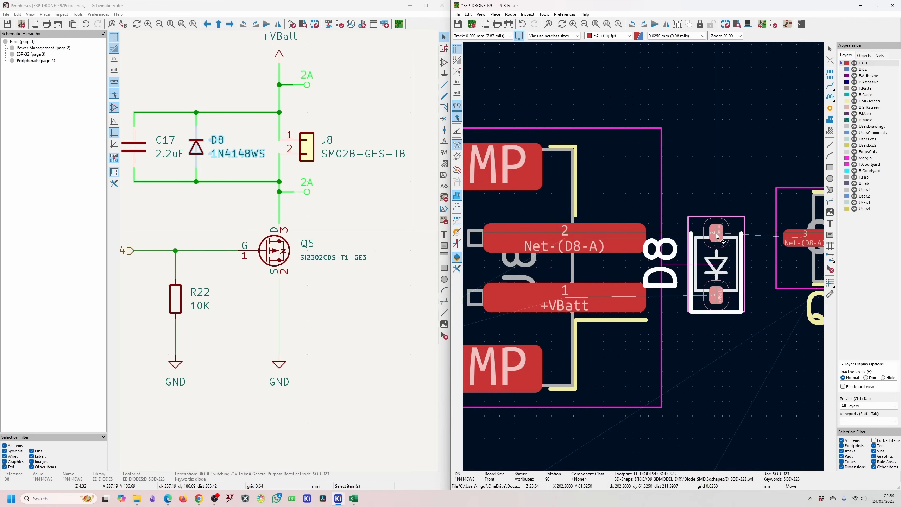
{"action": "left_click", "coordinate": [721, 241]}
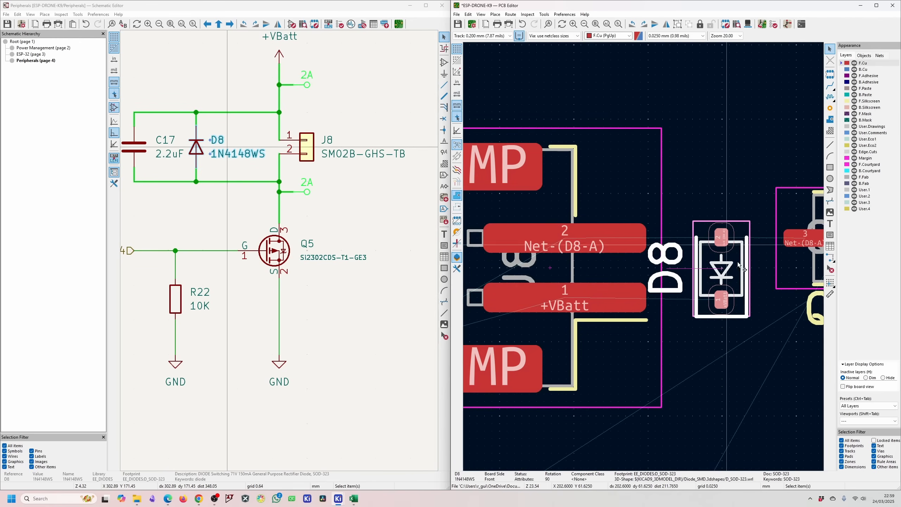
Move D8's silkscreen reference above the diode and its fabrication-layer text onto the diode body.
{"action": "left_click", "coordinate": [673, 279]}
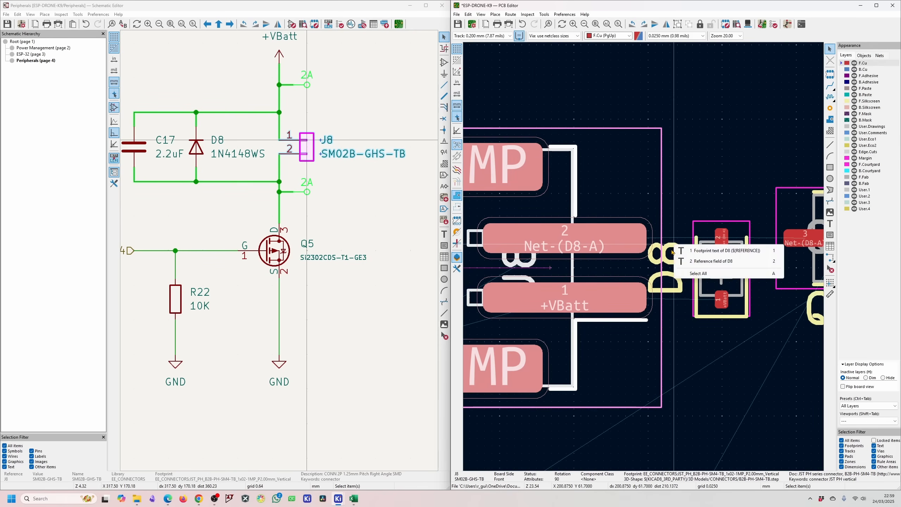
{"action": "left_click", "coordinate": [696, 184]}
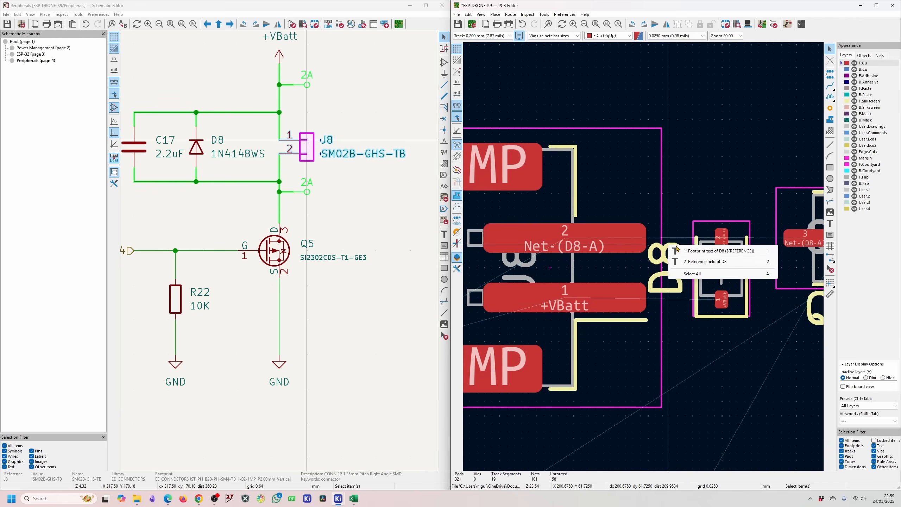
{"action": "left_click", "coordinate": [694, 262]}
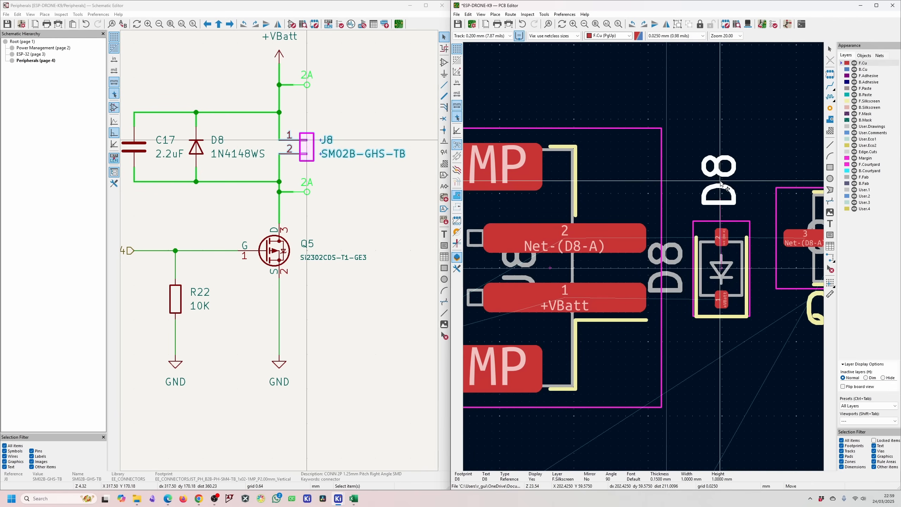
{"action": "left_click", "coordinate": [723, 183]}
{"action": "key", "text": "m"}
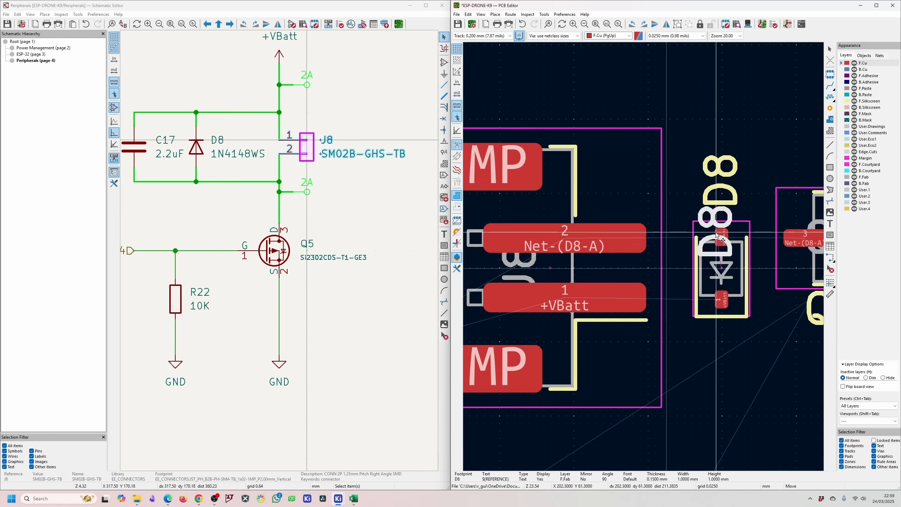
{"action": "left_click", "coordinate": [725, 184]}
{"action": "scroll", "coordinate": [612, 270], "scroll_direction": "down", "scroll_amount": 3}
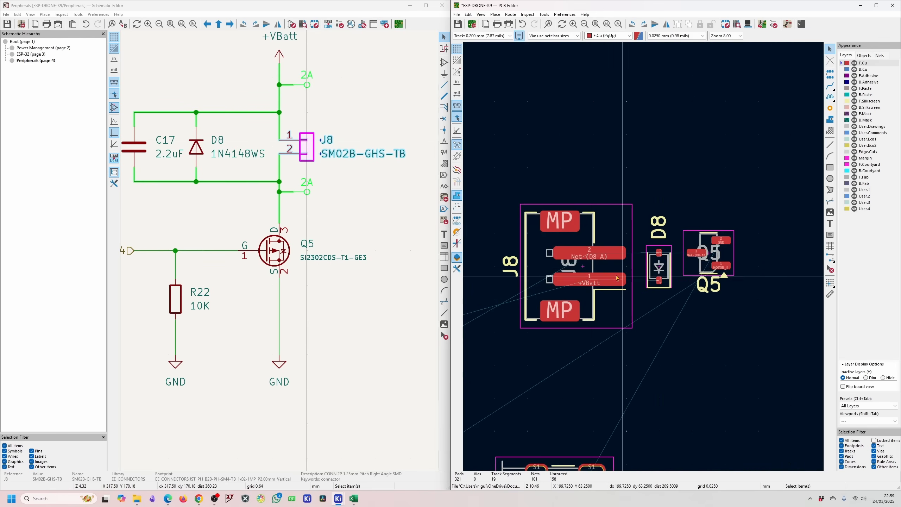
Select R22 from the schematic, place its footprint beside Q5 rotated 90° with the MOTOR_4 pad lowest, and move its reference above it.
{"action": "scroll", "coordinate": [270, 294], "scroll_direction": "down", "scroll_amount": 2}
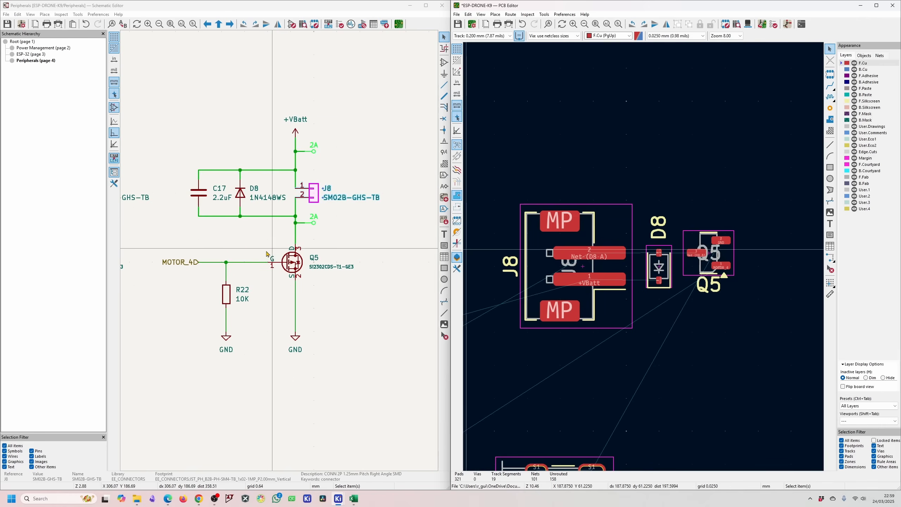
{"action": "scroll", "coordinate": [270, 295], "scroll_direction": "up", "scroll_amount": 2}
{"action": "left_click", "coordinate": [270, 295]}
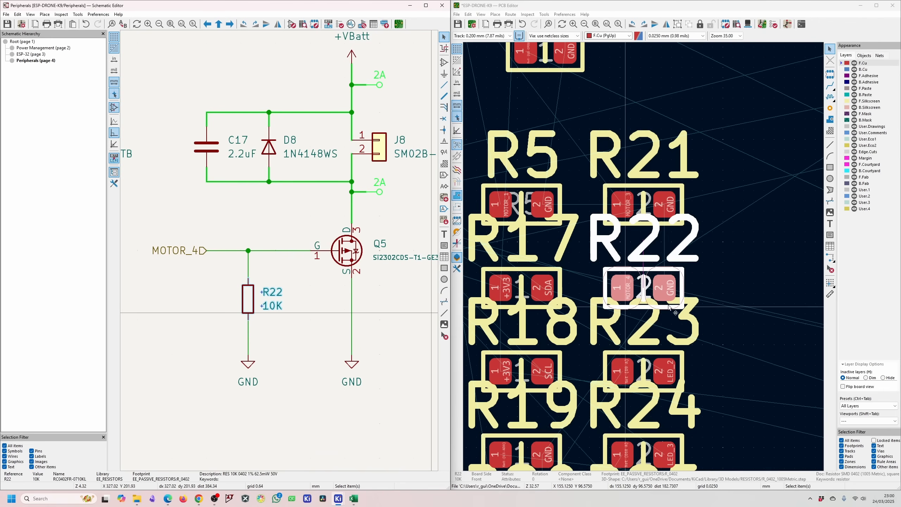
{"action": "key", "text": "m"}
{"action": "scroll", "coordinate": [667, 270], "scroll_direction": "down", "scroll_amount": 5}
{"action": "scroll", "coordinate": [655, 256], "scroll_direction": "up", "scroll_amount": 4}
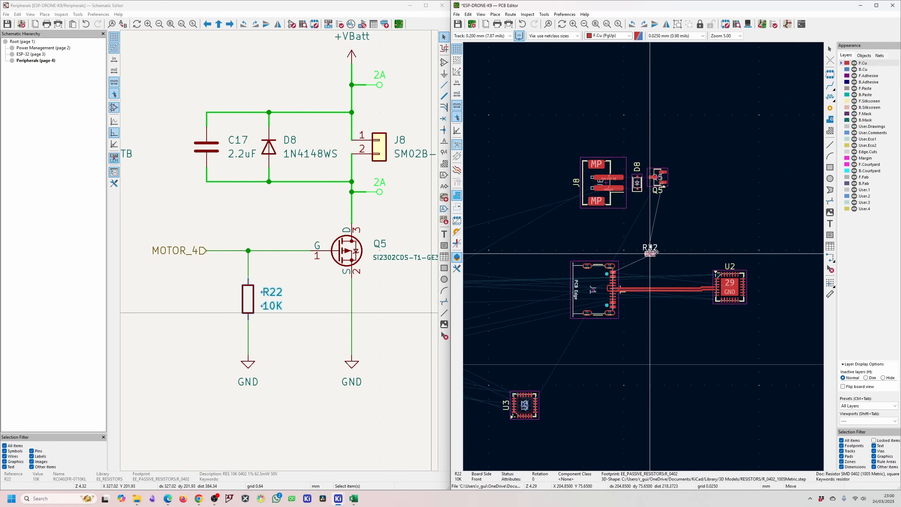
{"action": "scroll", "coordinate": [668, 262], "scroll_direction": "up", "scroll_amount": 3}
{"action": "scroll", "coordinate": [603, 238], "scroll_direction": "down", "scroll_amount": 2}
{"action": "scroll", "coordinate": [713, 232], "scroll_direction": "up", "scroll_amount": 3}
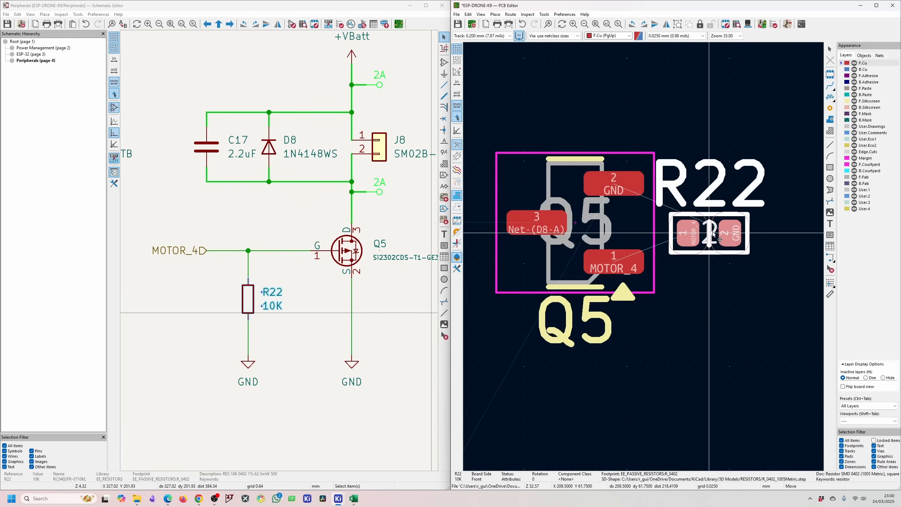
{"action": "key", "text": "r"}
{"action": "key", "text": "r"}
{"action": "key", "text": "r"}
{"action": "key", "text": "r"}
{"action": "key", "text": "r"}
{"action": "left_click", "coordinate": [714, 222]}
{"action": "key", "text": "m"}
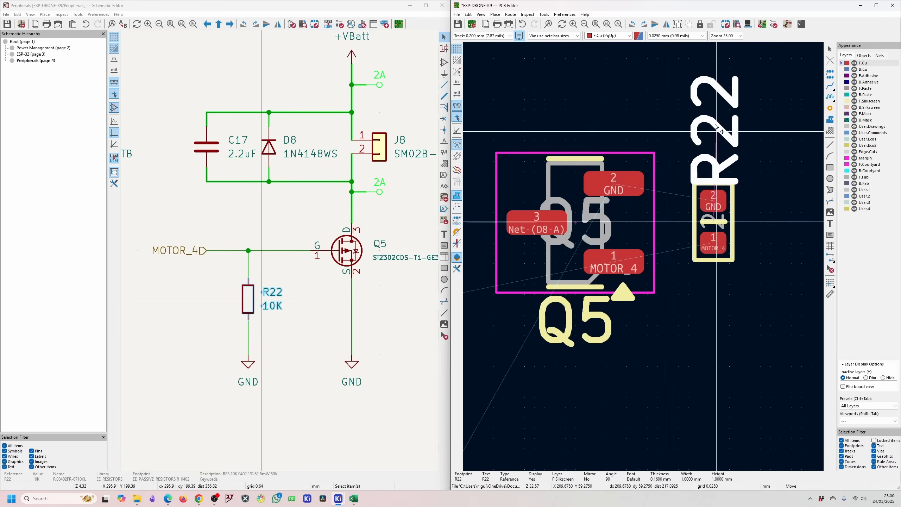
{"action": "left_click", "coordinate": [712, 107]}
Select C17 from the schematic, place its footprint beside D8 rotated 90° with pad 1 lowest, and move its reference above it.
{"action": "left_click", "coordinate": [213, 151]}
{"action": "key", "text": "m"}
{"action": "scroll", "coordinate": [664, 248], "scroll_direction": "down", "scroll_amount": 5}
{"action": "left_click", "coordinate": [645, 288]}
{"action": "key", "text": "m"}
{"action": "left_click", "coordinate": [734, 249]}
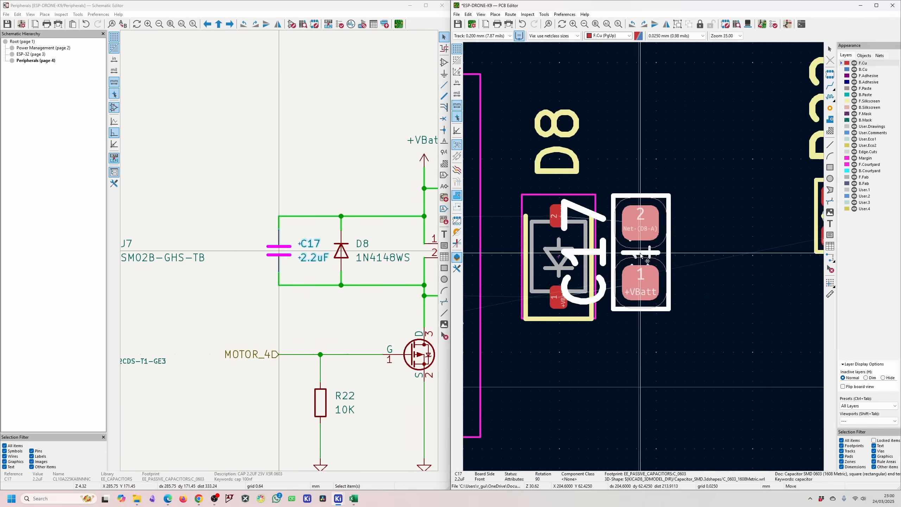
{"action": "left_click", "coordinate": [640, 106]}
Move R22 up and away from the driver row, and position Q5 beside C17 with pad 3 facing the capacitor.
{"action": "scroll", "coordinate": [633, 295], "scroll_direction": "down", "scroll_amount": 5}
{"action": "left_click", "coordinate": [693, 276]}
{"action": "key", "text": "m"}
{"action": "left_click", "coordinate": [719, 221]}
{"action": "left_click", "coordinate": [726, 291]}
{"action": "key", "text": "m"}
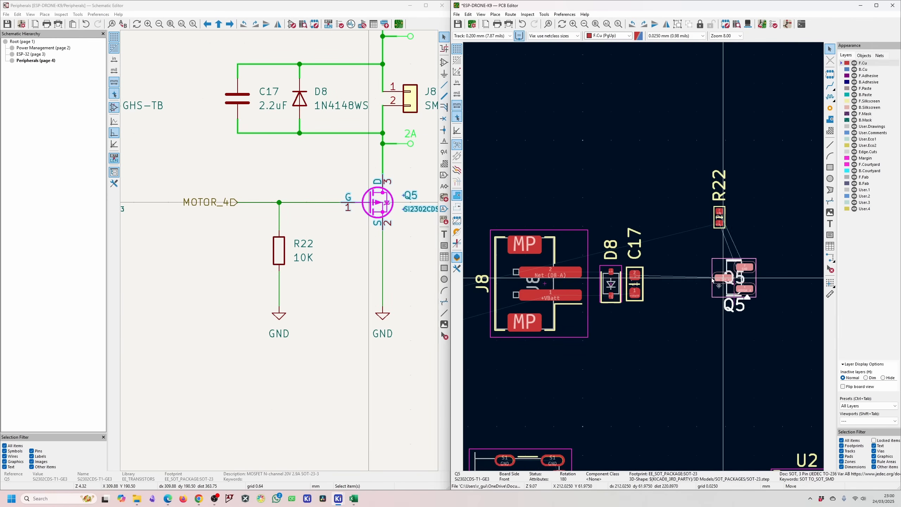
{"action": "left_click", "coordinate": [671, 275]}
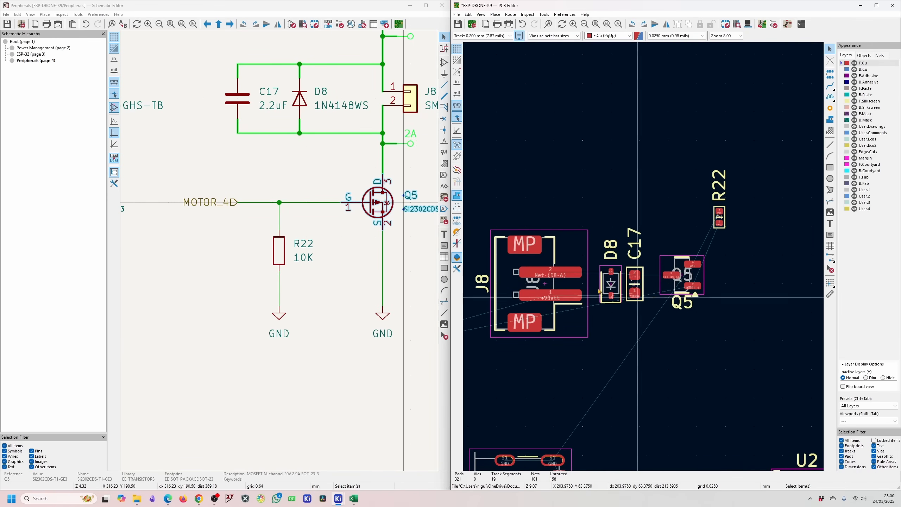
Save the board and maximize the PCB editor with the J8 driver group in view.
{"action": "scroll", "coordinate": [409, 154], "scroll_direction": "down", "scroll_amount": 2}
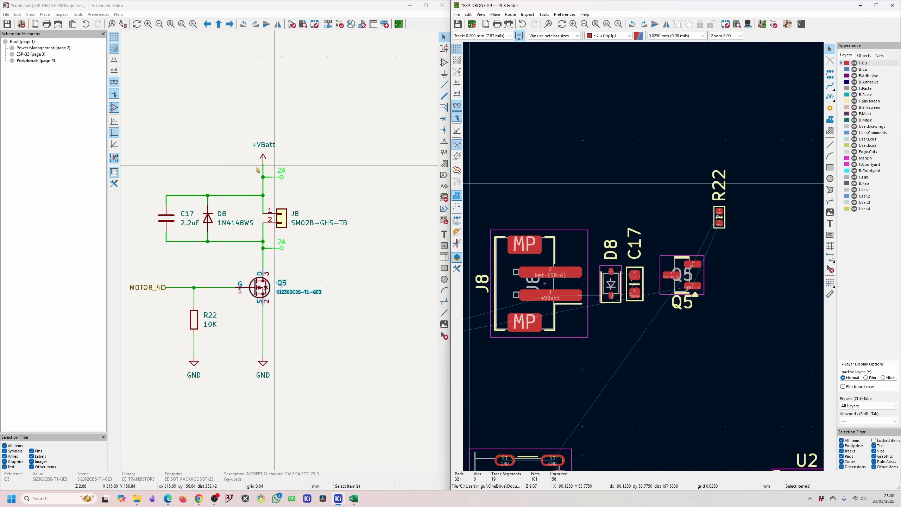
{"action": "left_click", "coordinate": [458, 24]}
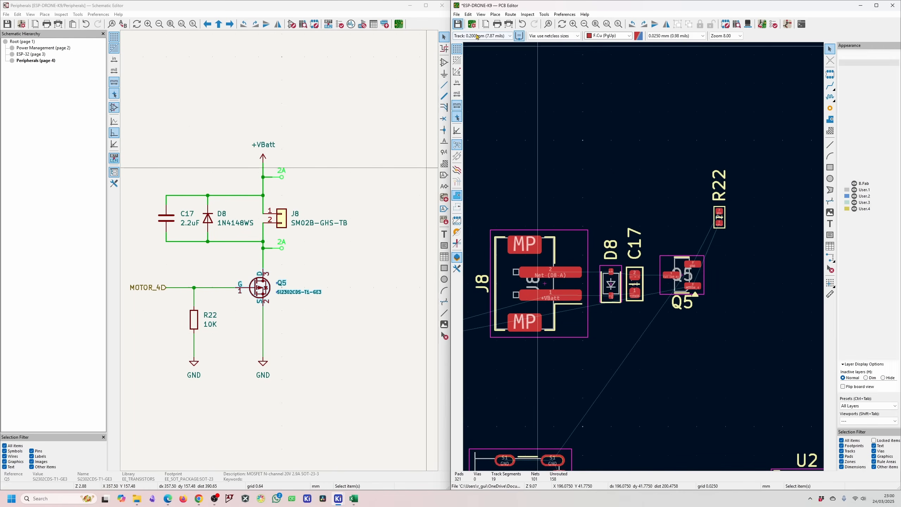
{"action": "left_click", "coordinate": [876, 5]}
{"action": "scroll", "coordinate": [418, 256], "scroll_direction": "down", "scroll_amount": 2}
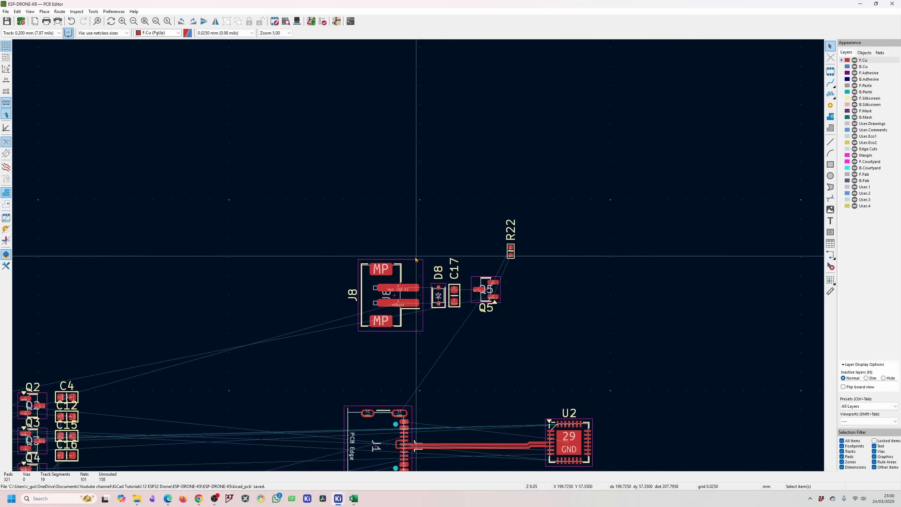
{"action": "scroll", "coordinate": [430, 268], "scroll_direction": "up", "scroll_amount": 4}
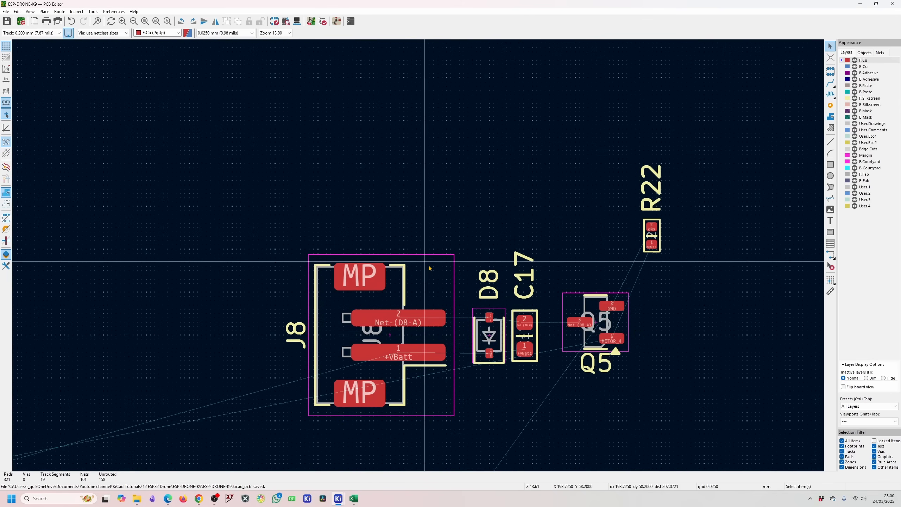
Show the board's net list and make it taller and wider to fit the full net names, with C4 and Q2 in view.
{"action": "left_click", "coordinate": [868, 53]}
{"action": "left_click", "coordinate": [881, 53]}
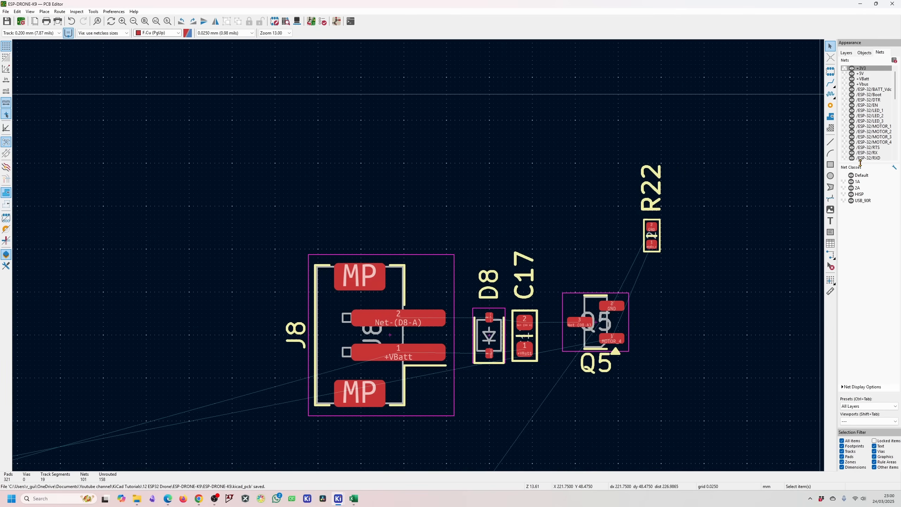
{"action": "left_click_drag", "start_coordinate": [861, 163], "coordinate": [861, 309]}
{"action": "scroll", "coordinate": [330, 279], "scroll_direction": "down", "scroll_amount": 10}
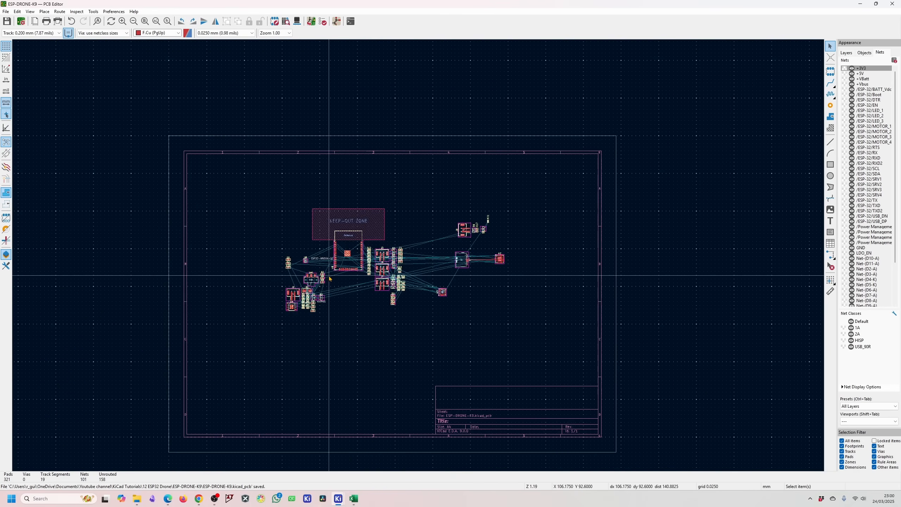
{"action": "scroll", "coordinate": [330, 279], "scroll_direction": "up", "scroll_amount": 5}
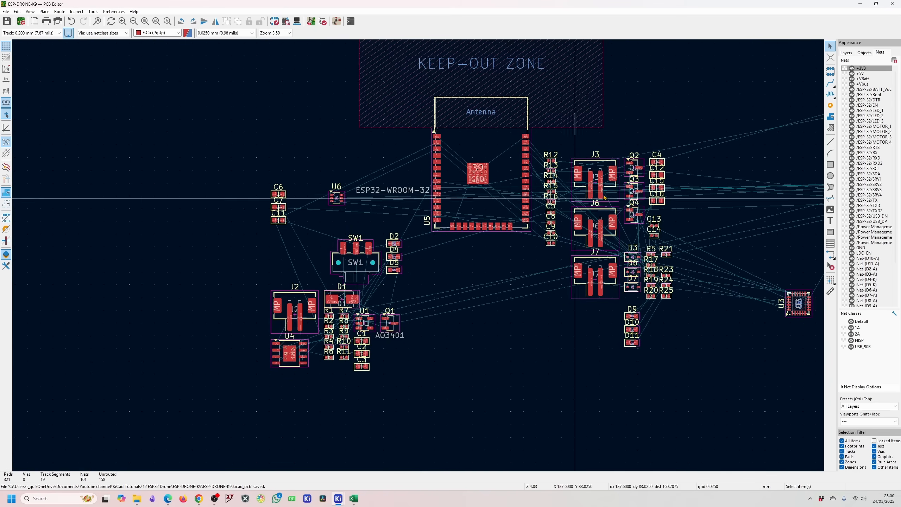
{"action": "scroll", "coordinate": [605, 196], "scroll_direction": "up", "scroll_amount": 9}
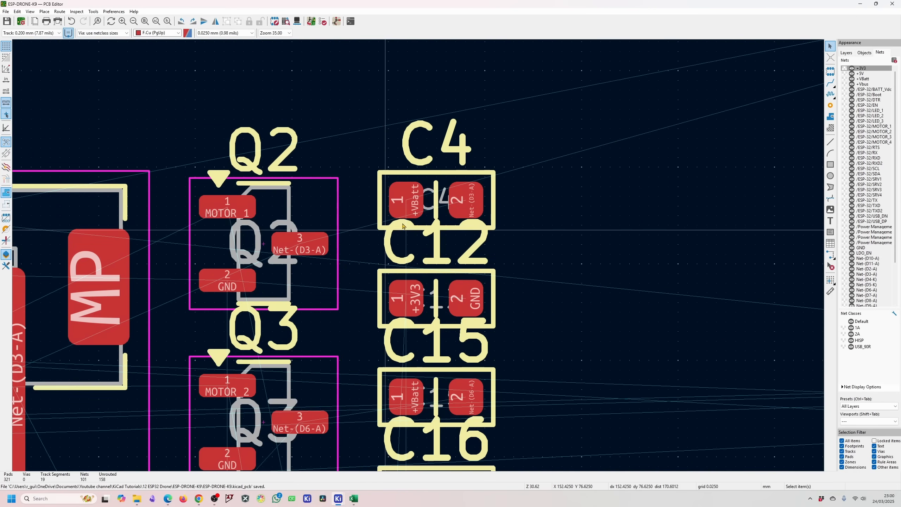
{"action": "scroll", "coordinate": [468, 196], "scroll_direction": "up", "scroll_amount": 1}
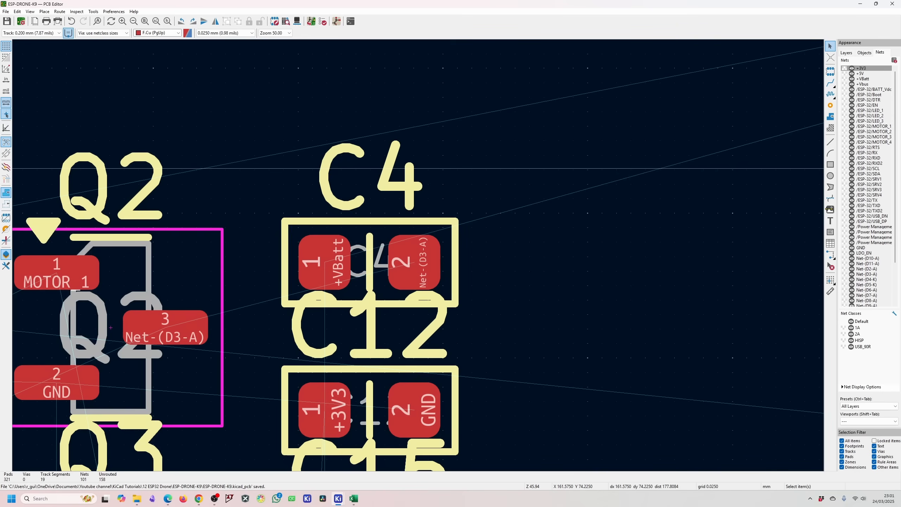
{"action": "left_click_drag", "start_coordinate": [745, 209], "coordinate": [745, 210]}
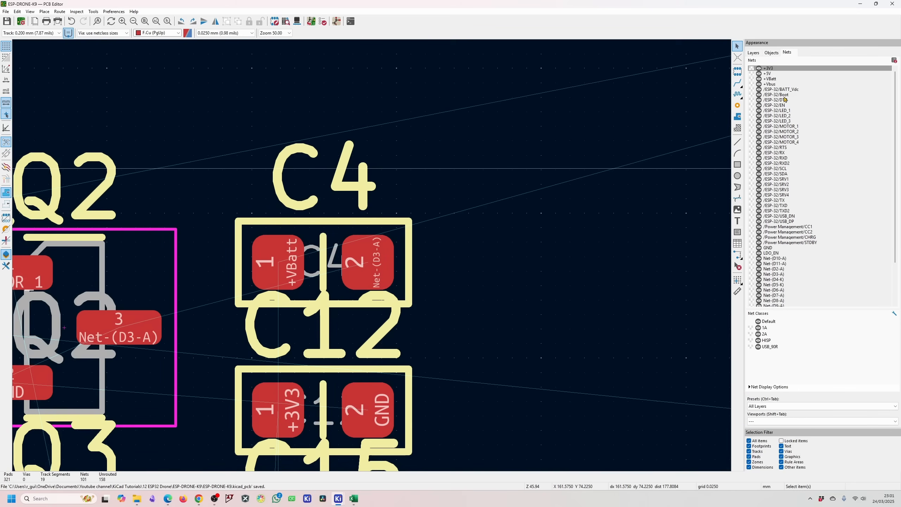
Give Net-(D3-A) the orange-red colour #FF3E02 and follow its ratsnest lines between C4, Q2 and J3.
{"action": "scroll", "coordinate": [787, 229], "scroll_direction": "down", "scroll_amount": 3}
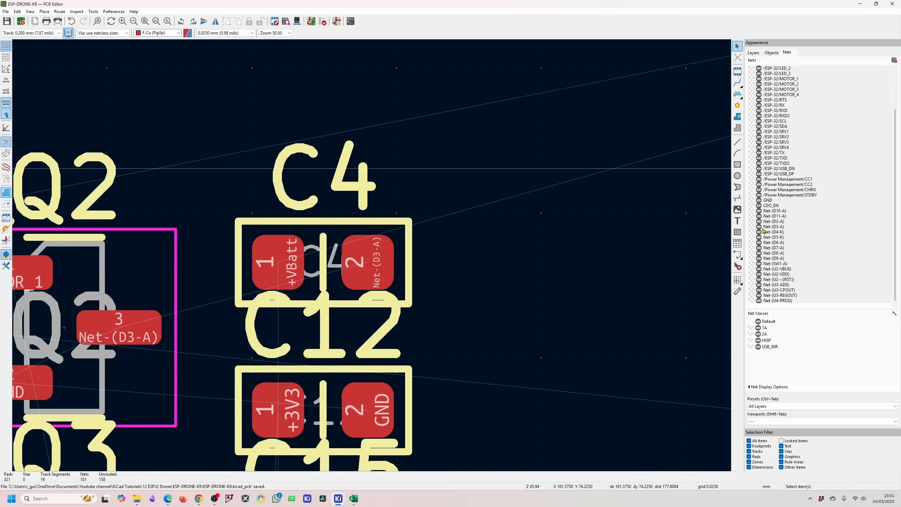
{"action": "double_click", "coordinate": [752, 228]}
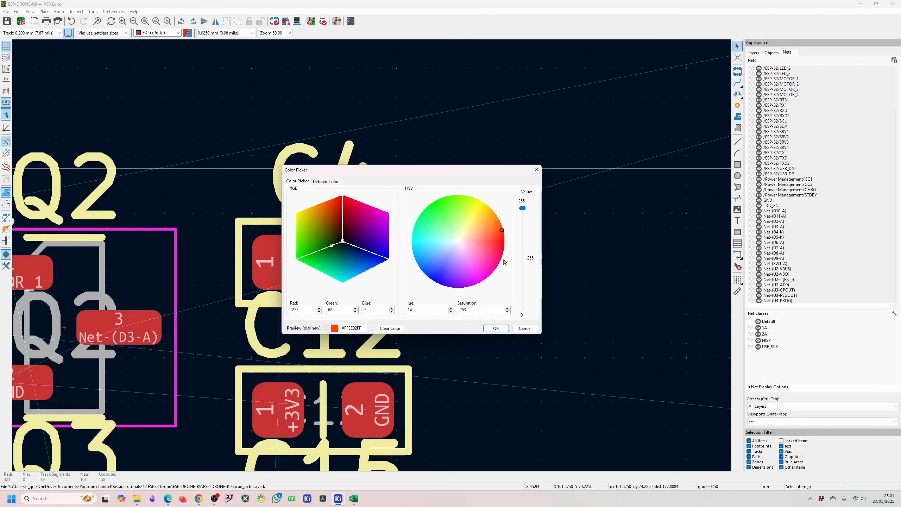
{"action": "left_click", "coordinate": [502, 331]}
{"action": "scroll", "coordinate": [433, 242], "scroll_direction": "down", "scroll_amount": 2}
{"action": "scroll", "coordinate": [433, 242], "scroll_direction": "up", "scroll_amount": 3}
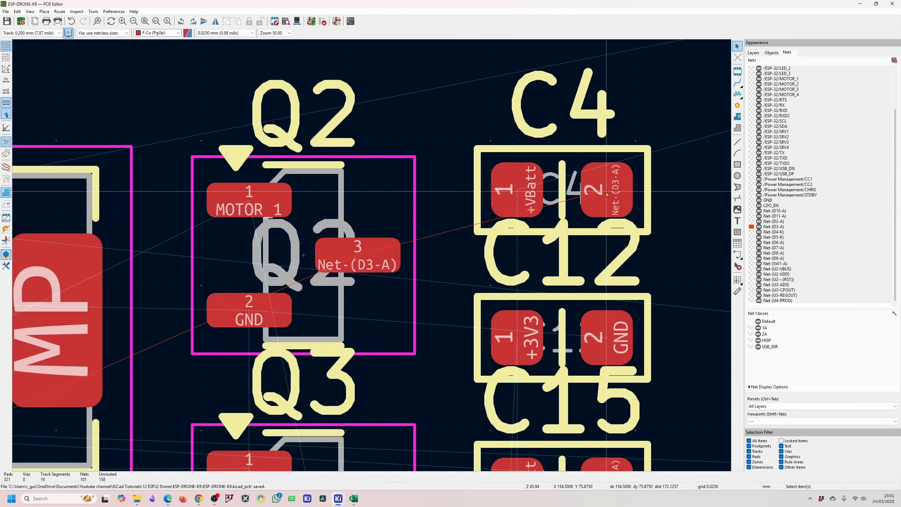
{"action": "scroll", "coordinate": [384, 244], "scroll_direction": "down", "scroll_amount": 5}
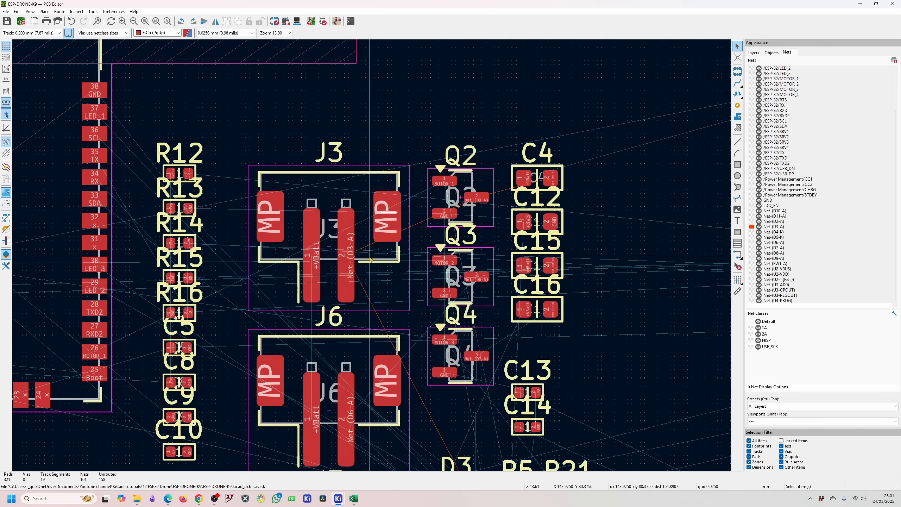
{"action": "scroll", "coordinate": [356, 263], "scroll_direction": "down", "scroll_amount": 5}
{"action": "scroll", "coordinate": [418, 355], "scroll_direction": "up", "scroll_amount": 9}
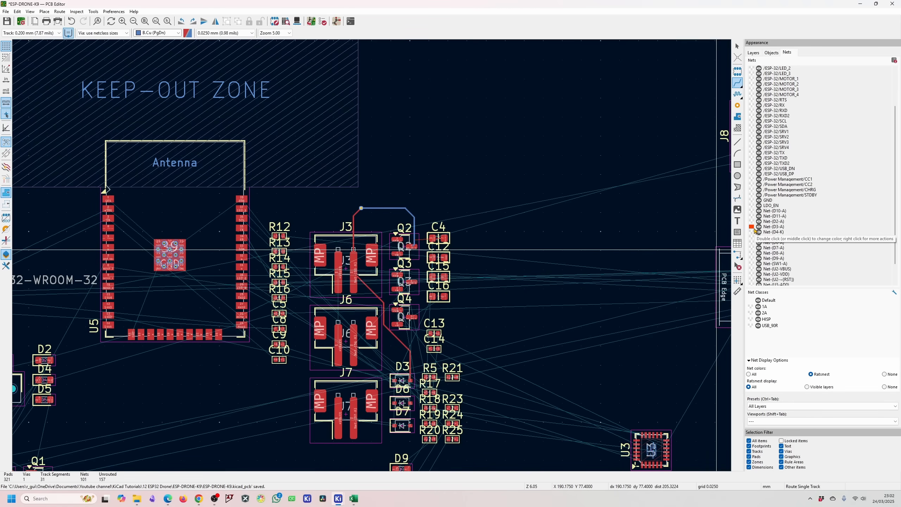
Clear the custom colour of Net-(D3-A) and leave track routing.
{"action": "double_click", "coordinate": [753, 228]}
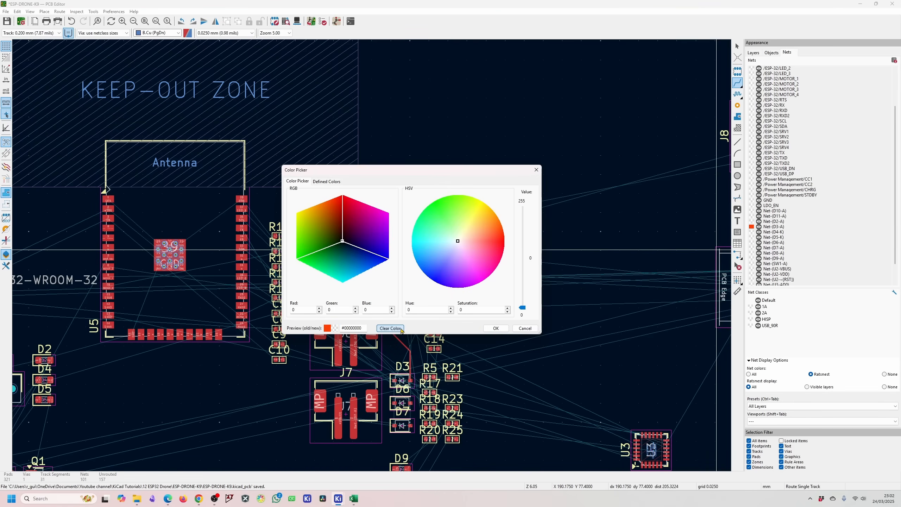
{"action": "left_click", "coordinate": [506, 330]}
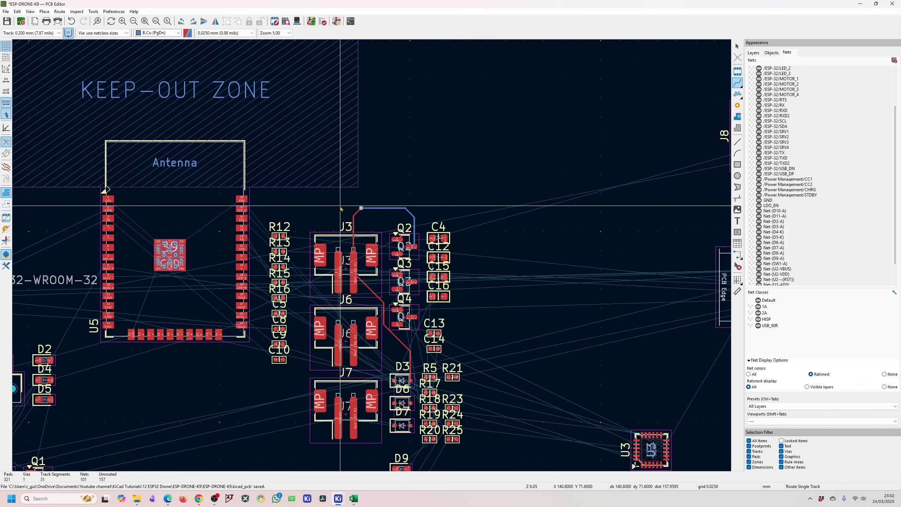
{"action": "key", "text": "Escape"}
Move Q2 above C4, shift the ESP32 module U5 up and outward, and move J3 below the module.
{"action": "mouse_move", "coordinate": [337, 201]}
{"action": "left_mouse_down"}
{"action": "mouse_move", "coordinate": [411, 244]}
{"action": "mouse_move", "coordinate": [463, 180]}
{"action": "left_mouse_up"}
{"action": "left_click_drag", "start_coordinate": [210, 230], "coordinate": [160, 179]}
{"action": "left_click_drag", "start_coordinate": [346, 268], "coordinate": [193, 379]}
Delete the trial tracks and via that connected J3, Q2 and D3.
{"action": "left_click_drag", "start_coordinate": [337, 195], "coordinate": [422, 305]}
{"action": "key", "text": "Delete"}
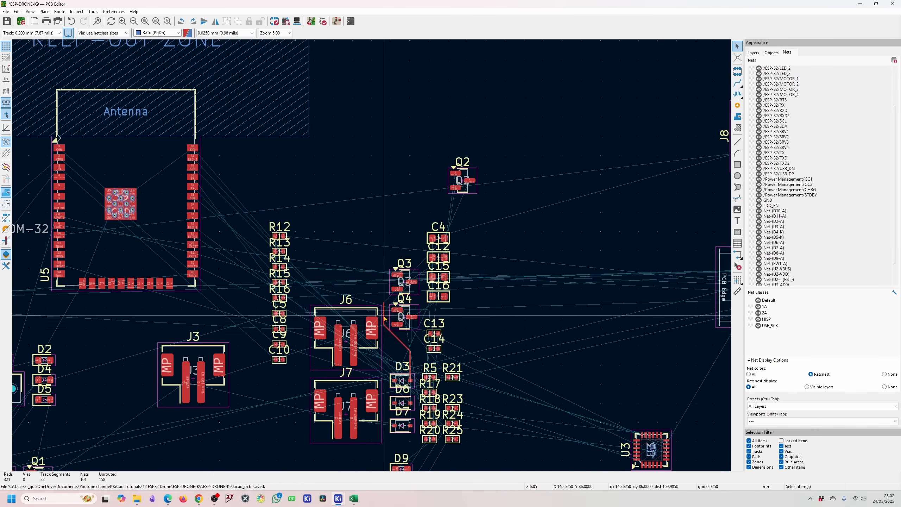
{"action": "left_click", "coordinate": [384, 317]}
{"action": "key", "text": "Delete"}
Assign the bright green colour #1CFF00 to the 2A net class.
{"action": "scroll", "coordinate": [595, 260], "scroll_direction": "up", "scroll_amount": 2}
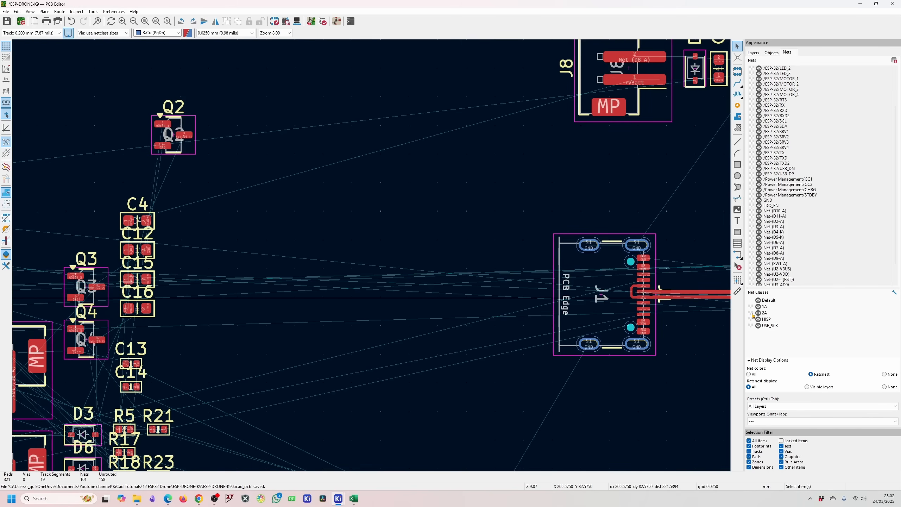
{"action": "middle_click_drag", "start_coordinate": [680, 195], "coordinate": [497, 216]}
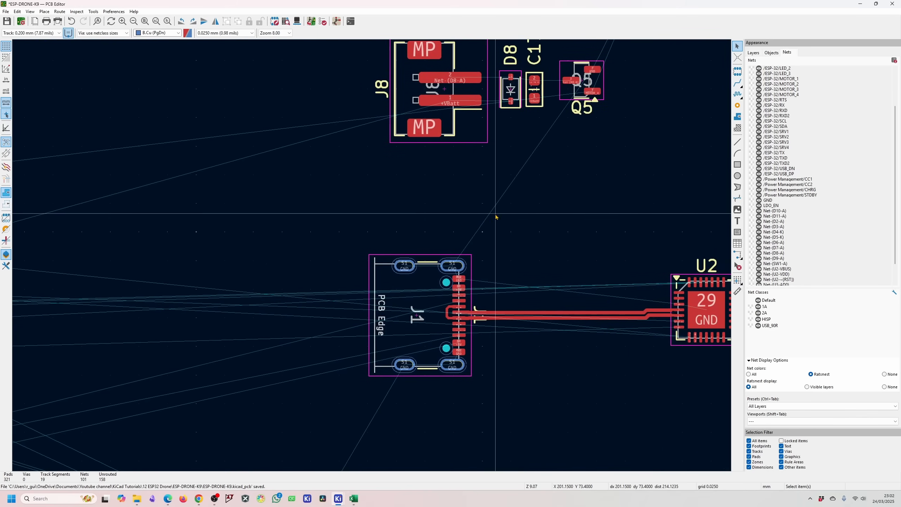
{"action": "middle_click_drag", "start_coordinate": [659, 246], "coordinate": [573, 265]}
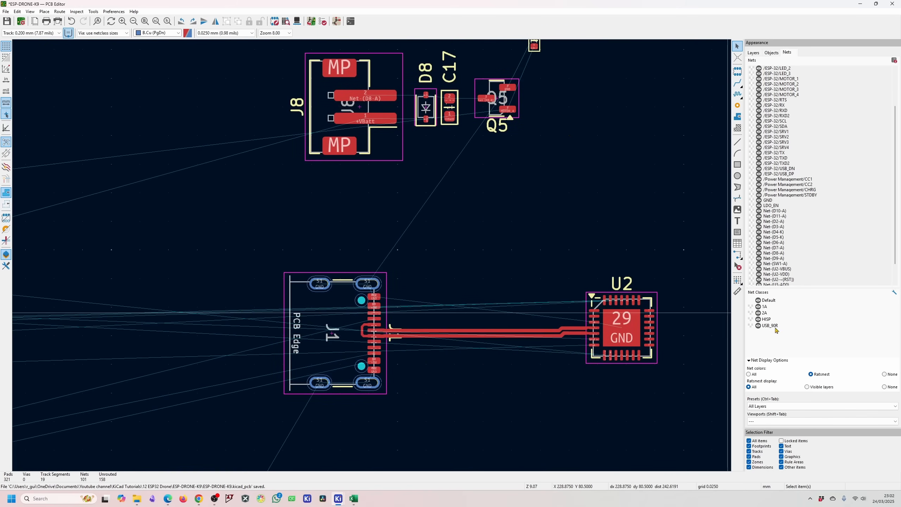
{"action": "double_click", "coordinate": [752, 314]}
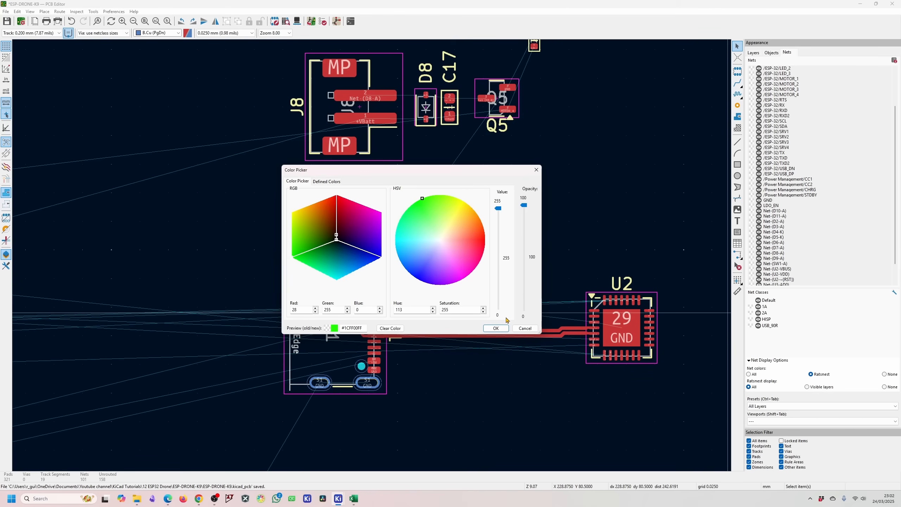
{"action": "left_click", "coordinate": [496, 328]}
Examine the 2A net class's ratsnest lines across the board, from the J8 driver group to J3, Q1, J2 and U4.
{"action": "scroll", "coordinate": [244, 290], "scroll_direction": "down", "scroll_amount": 5}
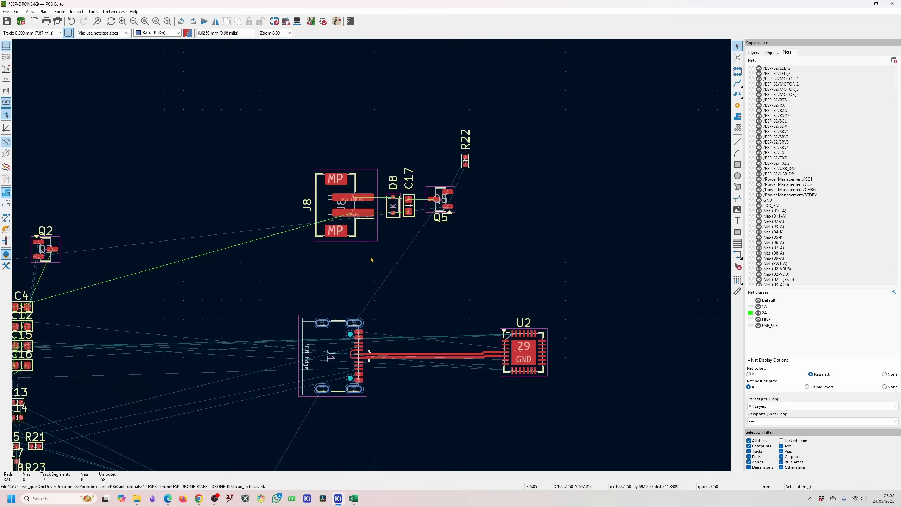
{"action": "scroll", "coordinate": [244, 290], "scroll_direction": "up", "scroll_amount": 3}
{"action": "scroll", "coordinate": [233, 327], "scroll_direction": "down", "scroll_amount": 1}
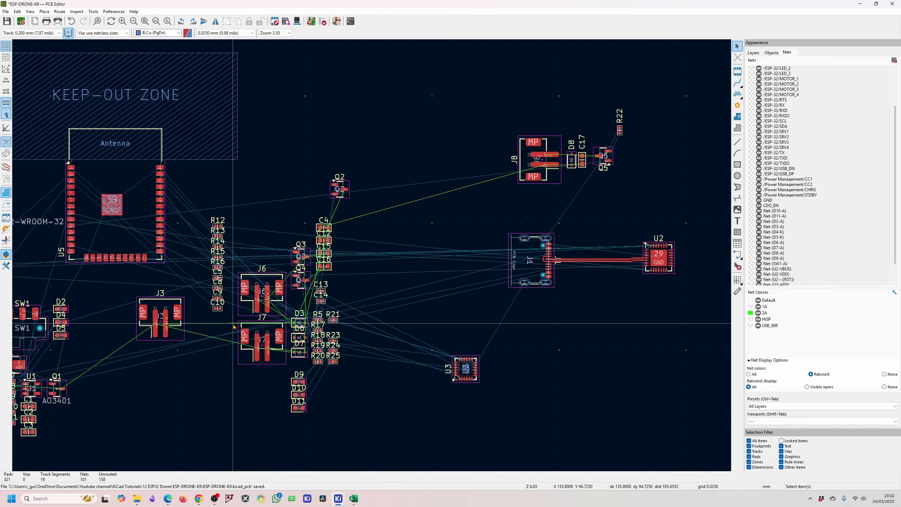
{"action": "middle_click_drag", "start_coordinate": [227, 350], "coordinate": [308, 344]}
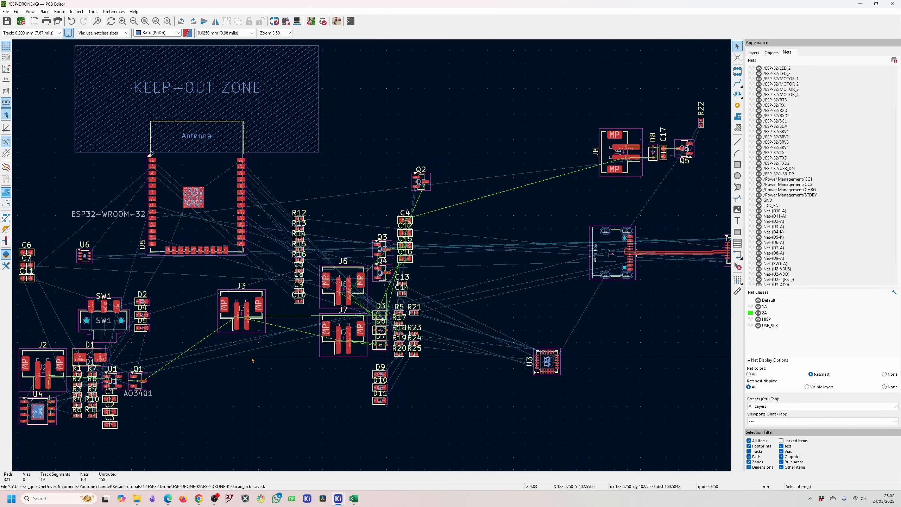
{"action": "middle_click_drag", "start_coordinate": [253, 357], "coordinate": [397, 334]}
{"action": "scroll", "coordinate": [156, 408], "scroll_direction": "up", "scroll_amount": 6}
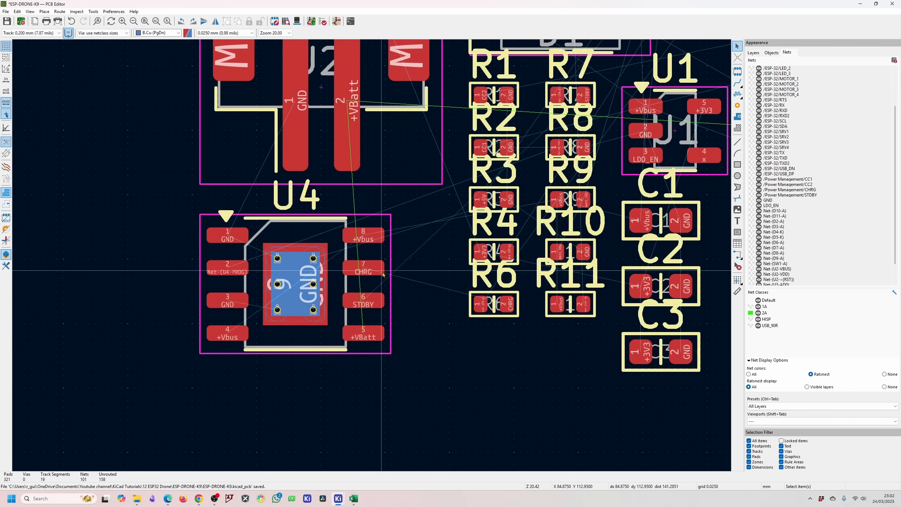
{"action": "scroll", "coordinate": [432, 254], "scroll_direction": "down", "scroll_amount": 1}
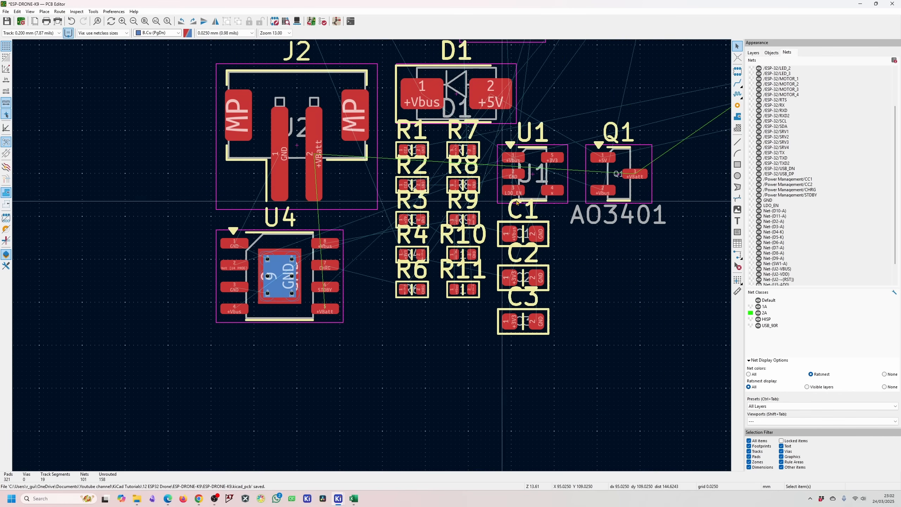
Examine the 2A-class nets joining J3, D3 and Q2 in the Peripherals schematic and compare them with the board's ratsnest.
{"action": "middle_click_drag", "start_coordinate": [577, 210], "coordinate": [527, 237]}
{"action": "scroll", "coordinate": [527, 237], "scroll_direction": "down", "scroll_amount": 4}
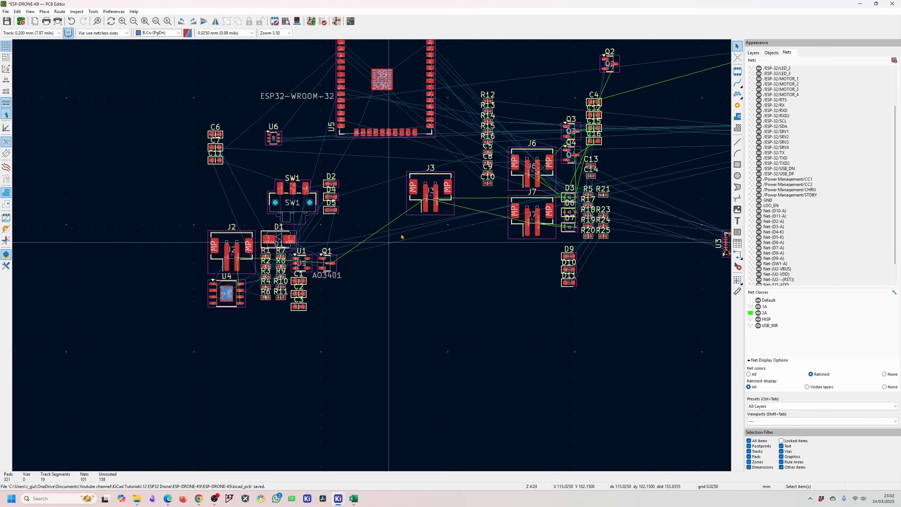
{"action": "scroll", "coordinate": [367, 289], "scroll_direction": "up", "scroll_amount": 1}
{"action": "scroll", "coordinate": [328, 297], "scroll_direction": "up", "scroll_amount": 3}
{"action": "left_click", "coordinate": [337, 21]}
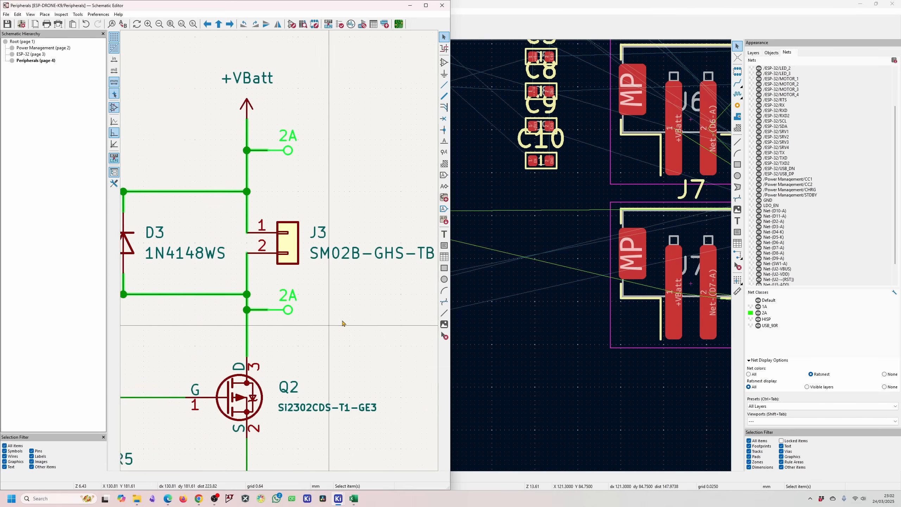
{"action": "middle_click_drag", "start_coordinate": [344, 322], "coordinate": [364, 319]}
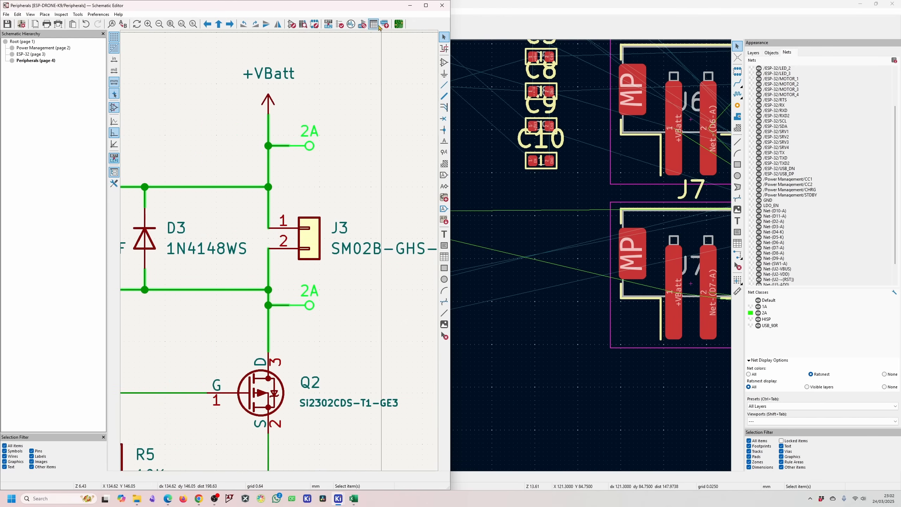
{"action": "left_click", "coordinate": [269, 276]}
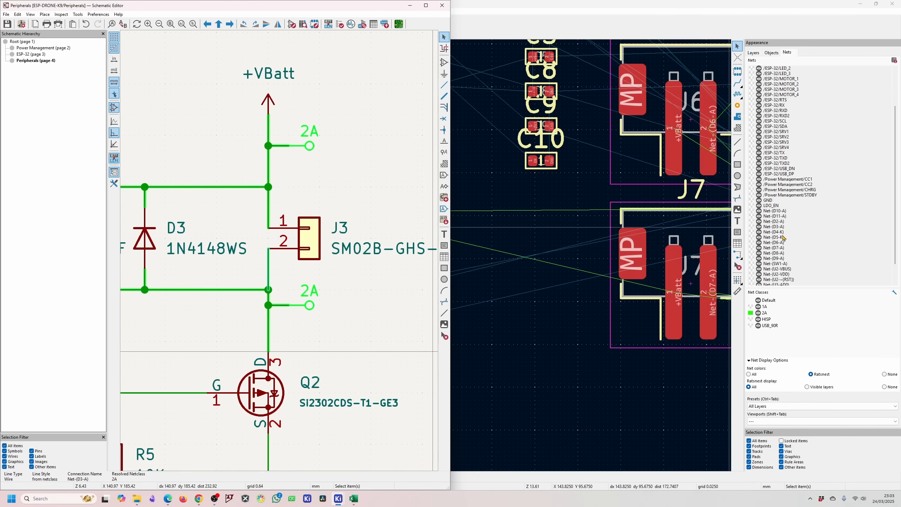
{"action": "left_click", "coordinate": [469, 130]}
{"action": "scroll", "coordinate": [355, 269], "scroll_direction": "down", "scroll_amount": 5}
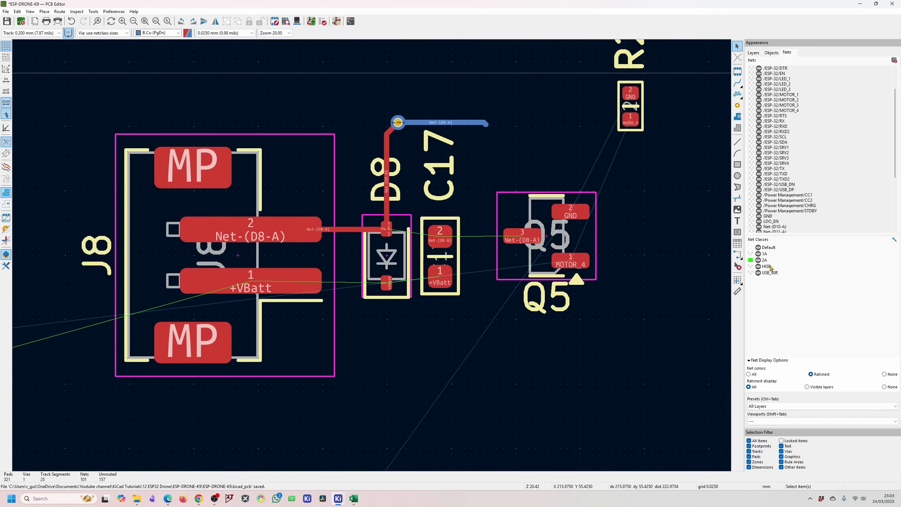
Save the board and open the Net Classes page of the Board Setup.
{"action": "key", "text": "ctrl+s"}
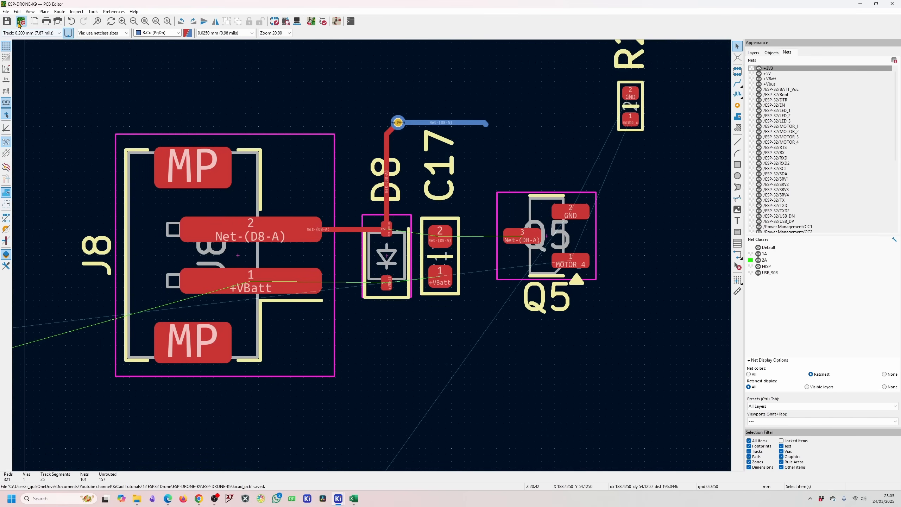
{"action": "left_click", "coordinate": [20, 21]}
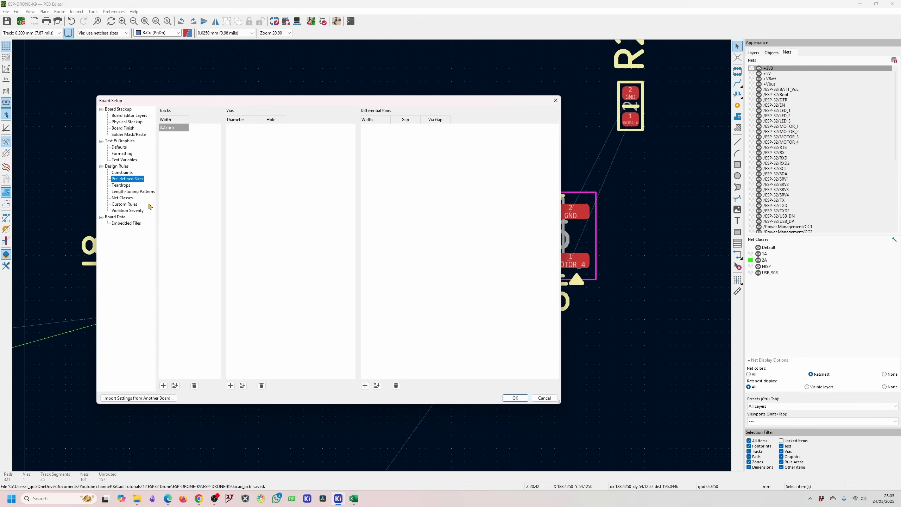
{"action": "left_click", "coordinate": [125, 199]}
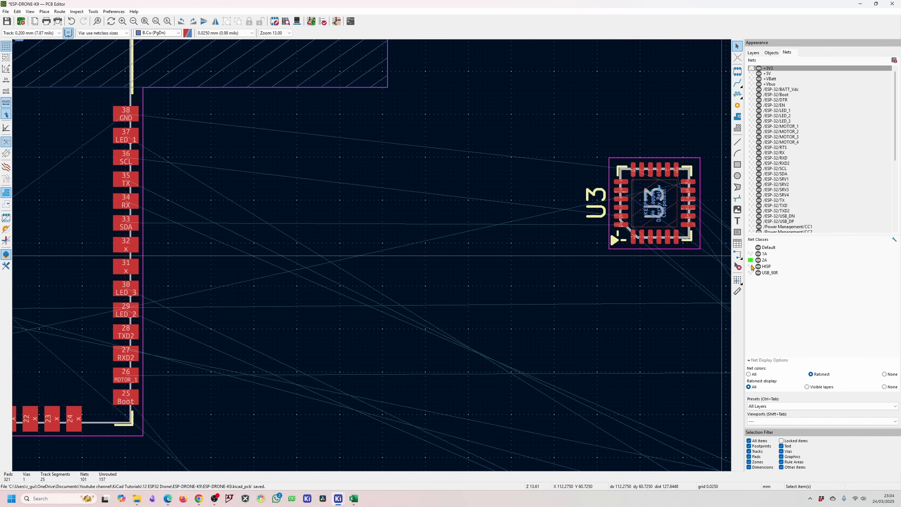
Check U3's SDA and SCL connections in the Peripherals schematic and assign a magenta colour to the HISP net class.
{"action": "double_click", "coordinate": [752, 267]}
{"action": "key", "text": "Escape"}
{"action": "left_click", "coordinate": [336, 21]}
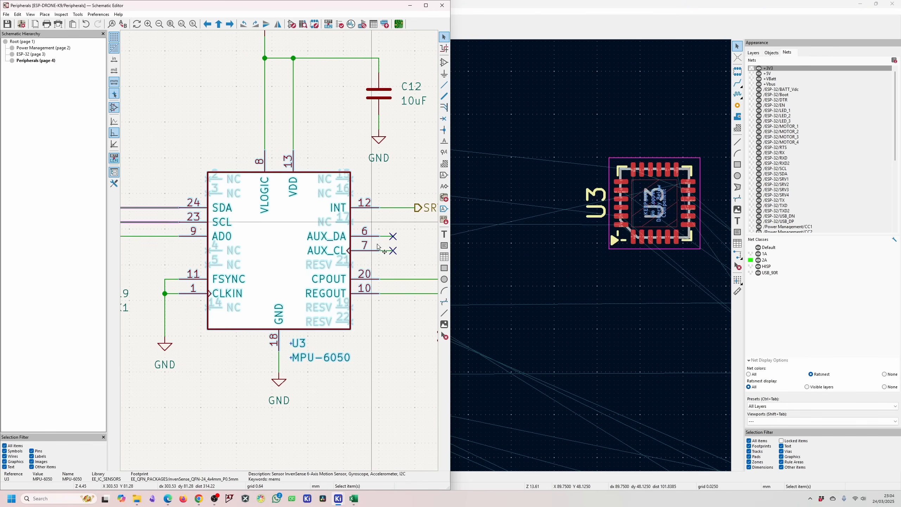
{"action": "scroll", "coordinate": [258, 251], "scroll_direction": "down", "scroll_amount": 8}
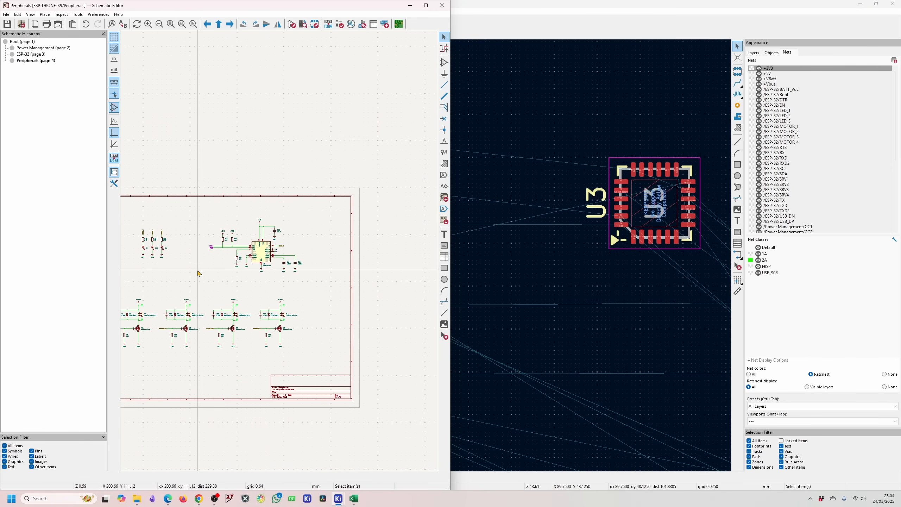
{"action": "scroll", "coordinate": [198, 273], "scroll_direction": "up", "scroll_amount": 8}
{"action": "left_click", "coordinate": [405, 7]}
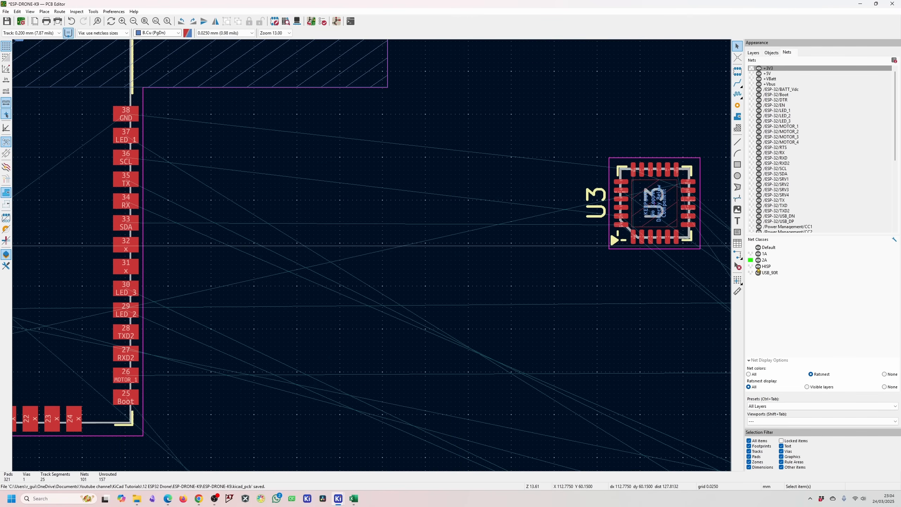
{"action": "double_click", "coordinate": [751, 267]}
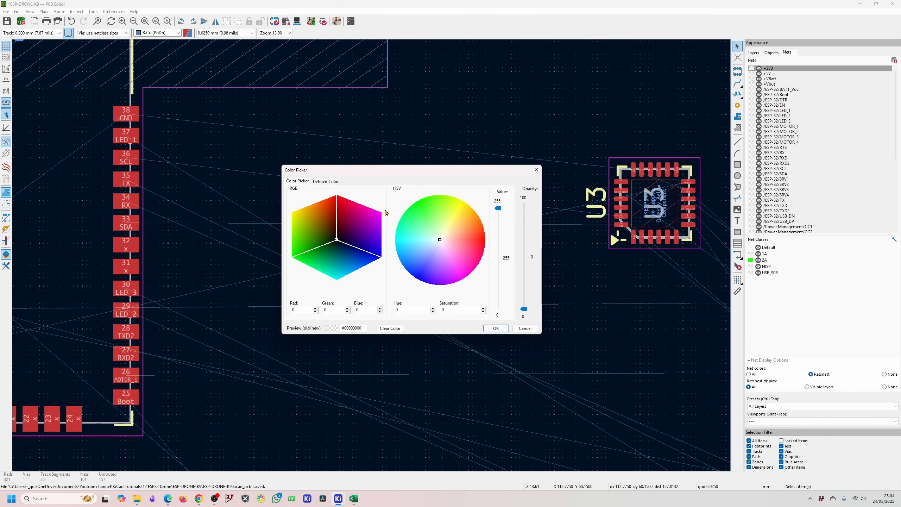
{"action": "left_click", "coordinate": [498, 328]}
Move resistor R17 out of the D3 area to the space between the ESP32 module and U3.
{"action": "scroll", "coordinate": [489, 306], "scroll_direction": "down", "scroll_amount": 8}
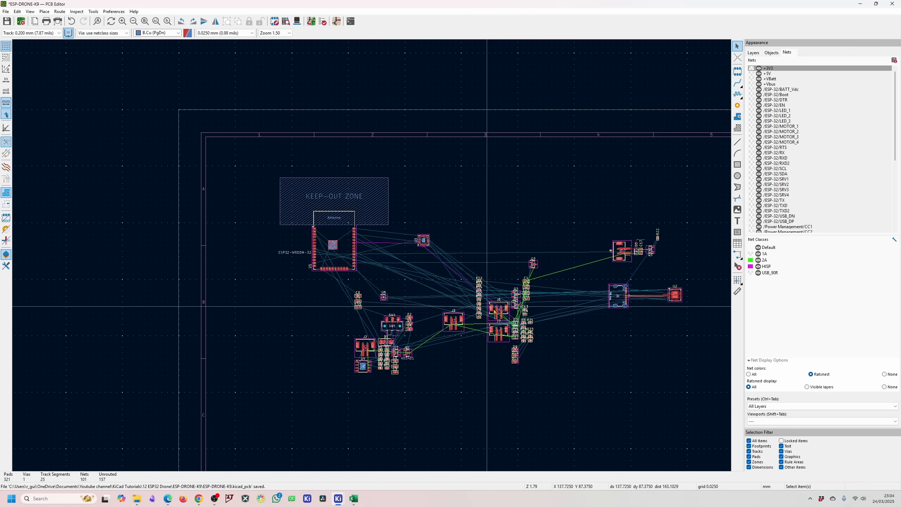
{"action": "scroll", "coordinate": [584, 314], "scroll_direction": "up", "scroll_amount": 3}
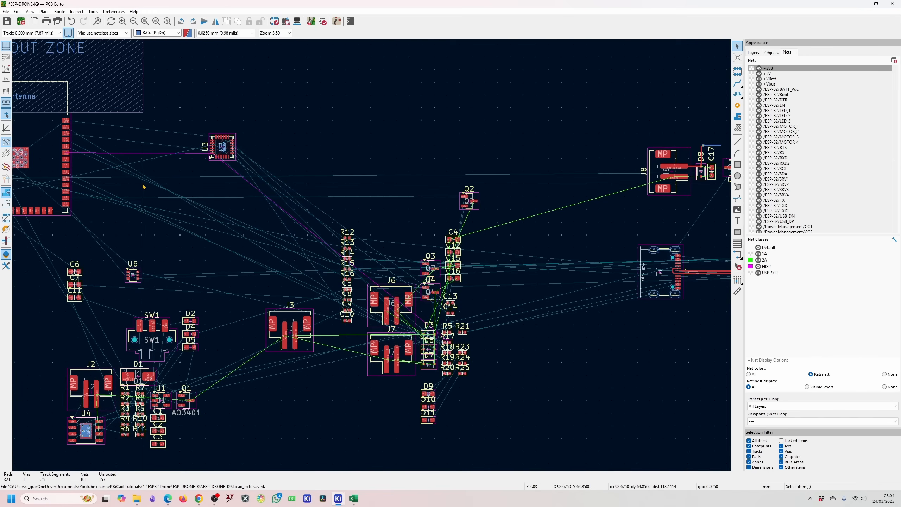
{"action": "scroll", "coordinate": [449, 342], "scroll_direction": "up", "scroll_amount": 4}
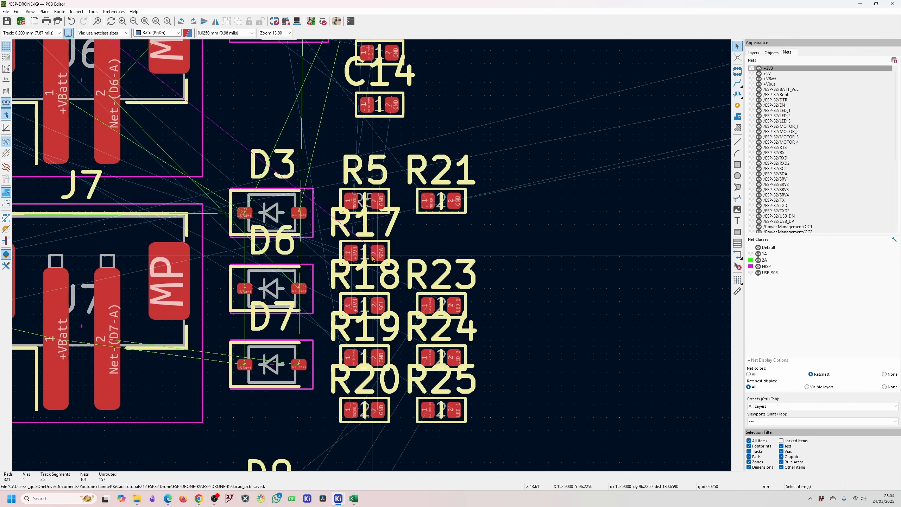
{"action": "key", "text": "m"}
{"action": "left_click", "coordinate": [383, 268]}
{"action": "scroll", "coordinate": [369, 253], "scroll_direction": "down", "scroll_amount": 5}
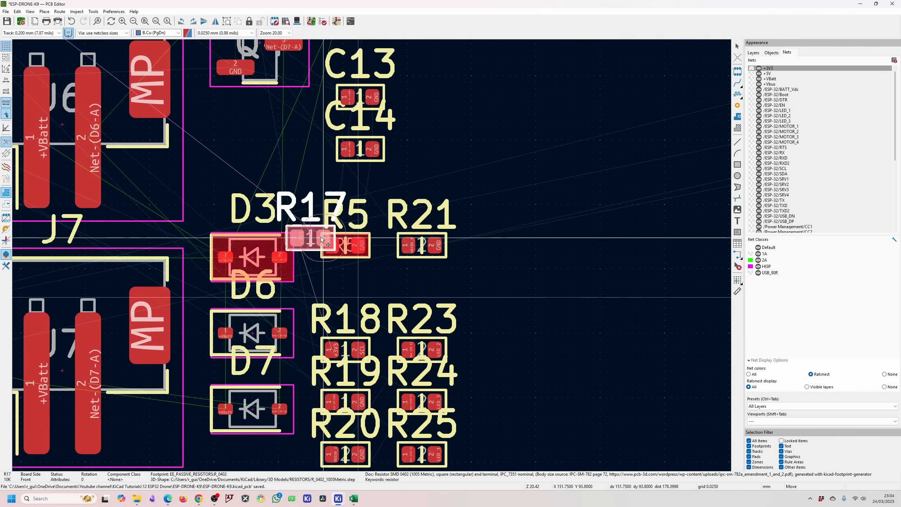
{"action": "scroll", "coordinate": [232, 159], "scroll_direction": "up", "scroll_amount": 3}
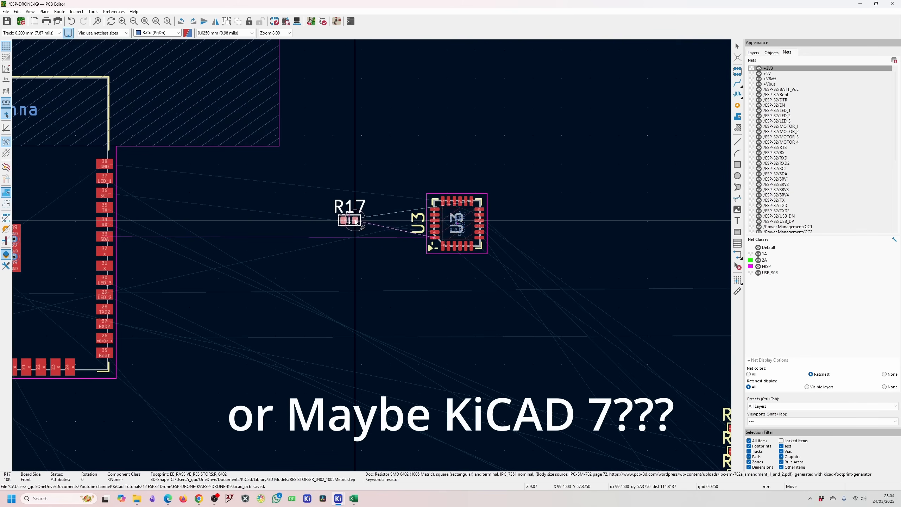
{"action": "left_click", "coordinate": [356, 219]}
Place R18 upright beside R17 and move R17's reference text directly above the resistor.
{"action": "scroll", "coordinate": [438, 307], "scroll_direction": "down", "scroll_amount": 2}
{"action": "scroll", "coordinate": [408, 274], "scroll_direction": "down", "scroll_amount": 1}
{"action": "scroll", "coordinate": [336, 217], "scroll_direction": "up", "scroll_amount": 8}
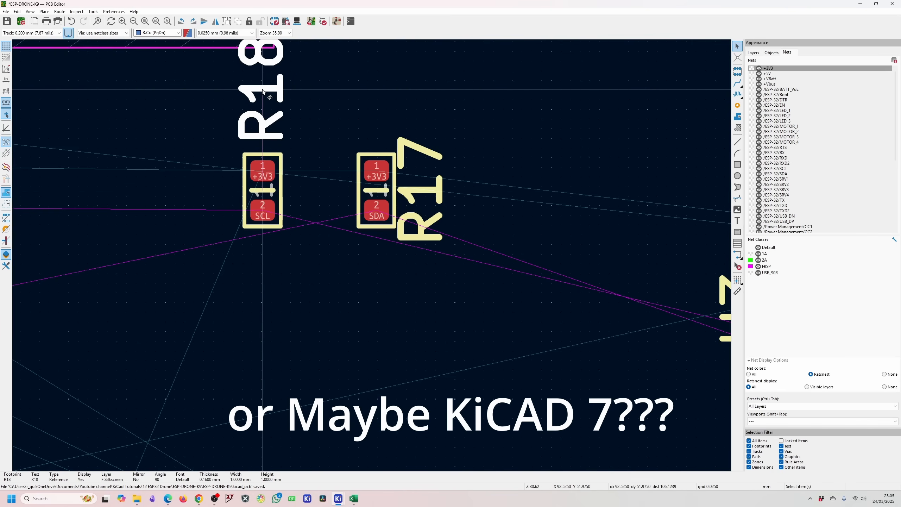
{"action": "left_click_drag", "start_coordinate": [425, 226], "coordinate": [378, 81]}
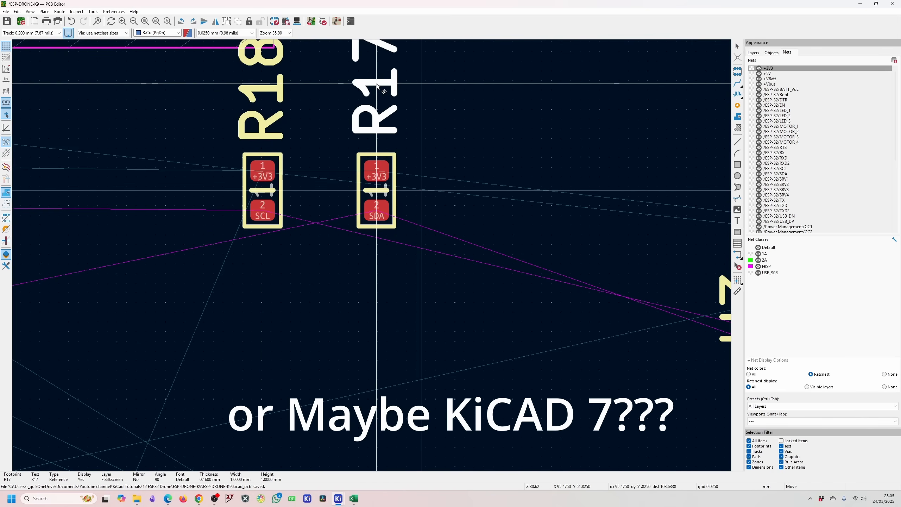
{"action": "scroll", "coordinate": [497, 199], "scroll_direction": "down", "scroll_amount": 4}
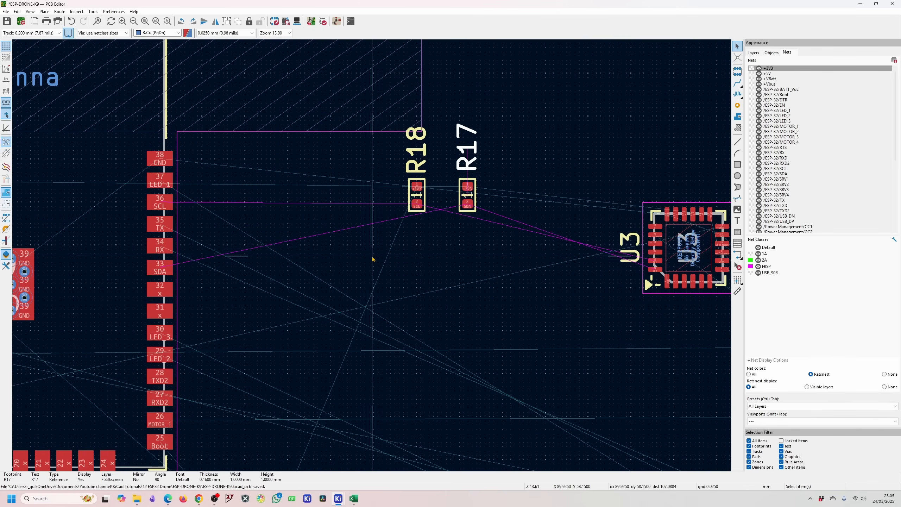
{"action": "left_click", "coordinate": [738, 83]}
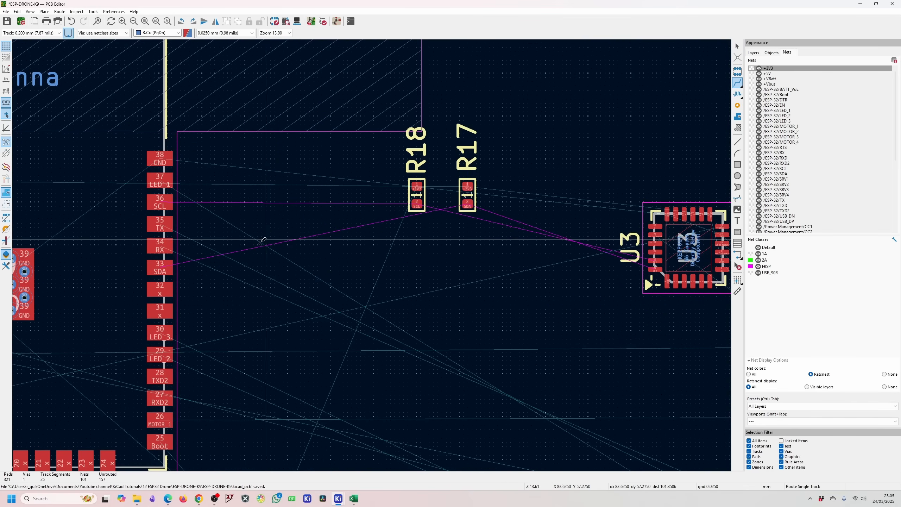
{"action": "left_click", "coordinate": [159, 202]}
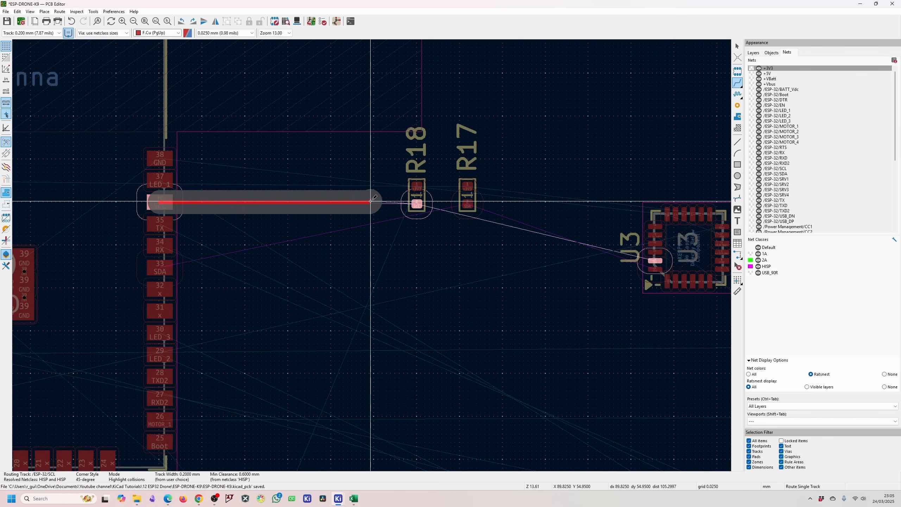
{"action": "scroll", "coordinate": [403, 204], "scroll_direction": "up", "scroll_amount": 4}
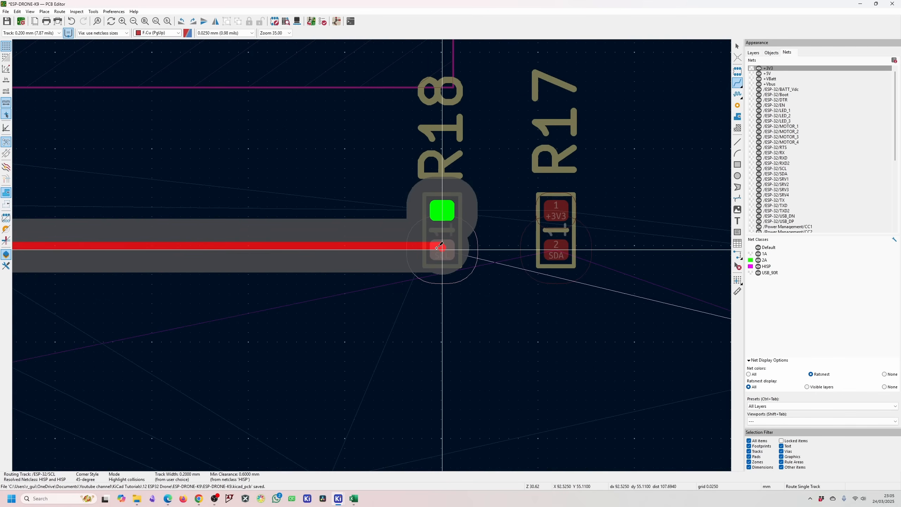
{"action": "key", "text": "Escape"}
{"action": "key", "text": "Escape"}
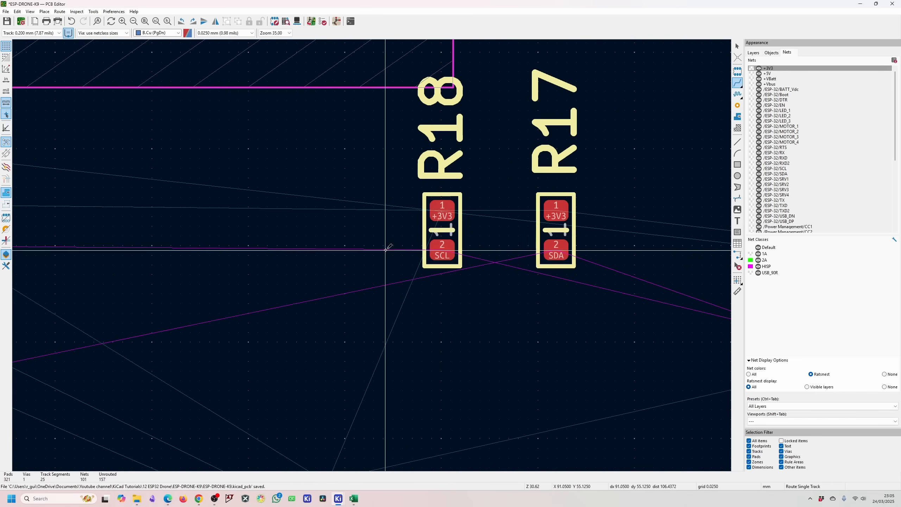
Dock the Selection Filter above Appearance and exclude text from the selectable items.
{"action": "left_click", "coordinate": [772, 52]}
{"action": "left_click", "coordinate": [450, 284]}
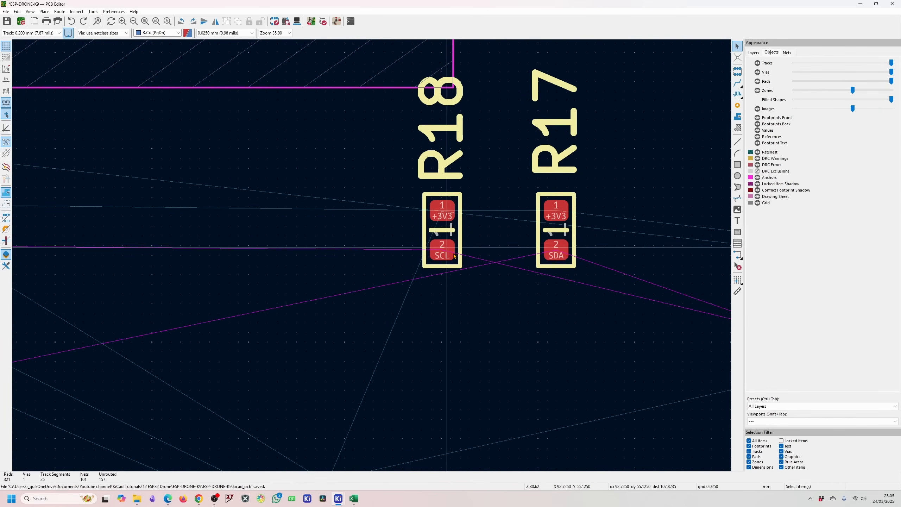
{"action": "left_click_drag", "start_coordinate": [760, 432], "coordinate": [773, 84]}
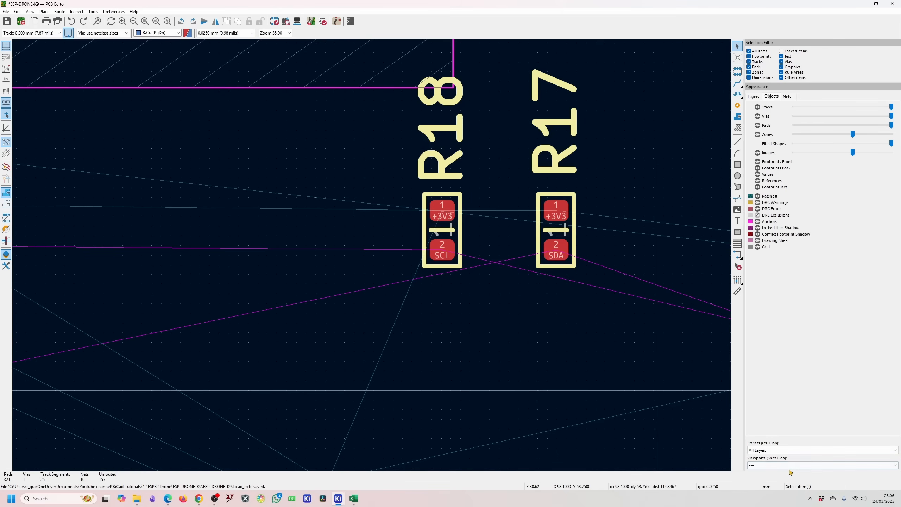
{"action": "left_click", "coordinate": [781, 57]}
Reposition R18 slightly lower beside R17 and make F.Cu the active layer.
{"action": "mouse_move", "coordinate": [452, 235]}
{"action": "left_mouse_down"}
{"action": "mouse_move", "coordinate": [414, 238]}
{"action": "mouse_move", "coordinate": [441, 246]}
{"action": "left_mouse_up"}
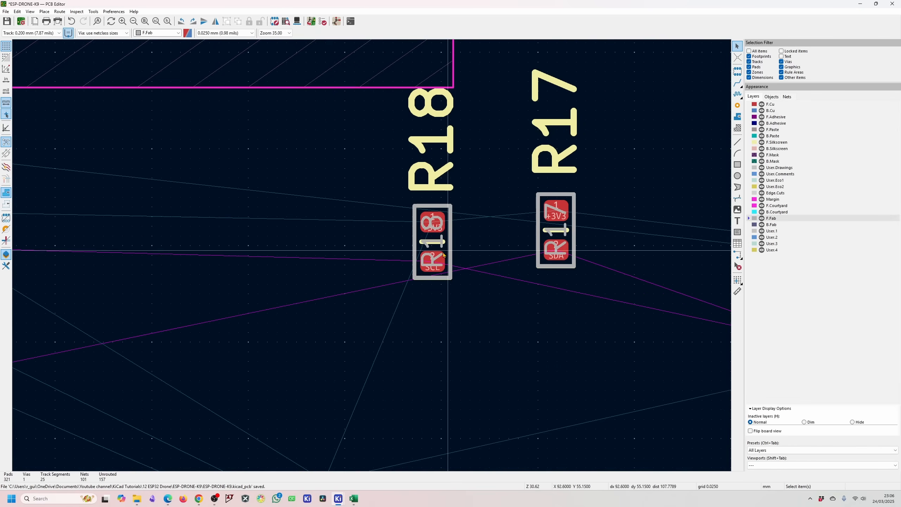
{"action": "left_click", "coordinate": [437, 244]}
{"action": "left_click_drag", "start_coordinate": [431, 244], "coordinate": [442, 242]}
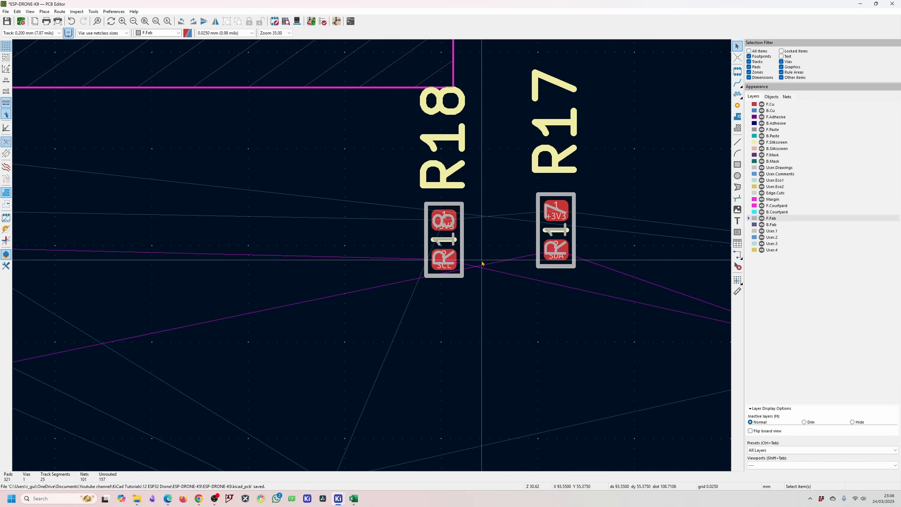
{"action": "left_click", "coordinate": [770, 104]}
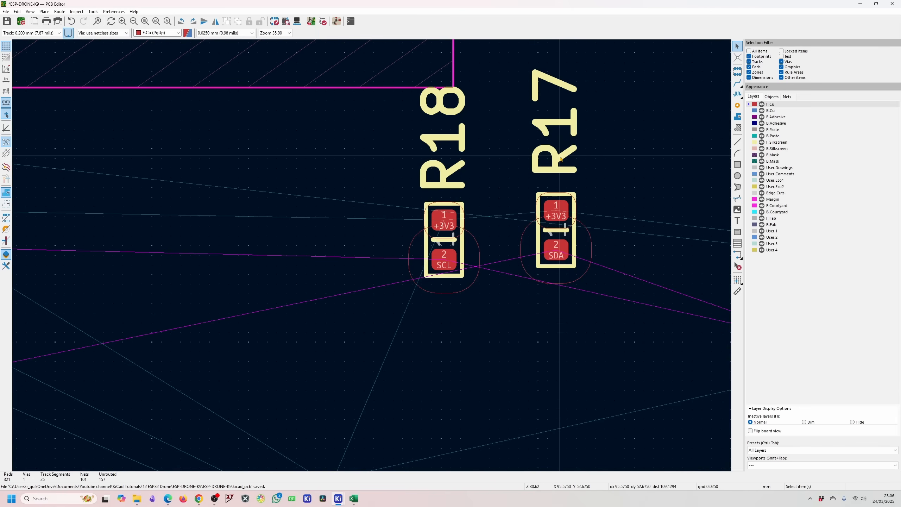
Align R18's SCL pad with ESP32 pad 36 and route a straight 0.2 mm SCL track between them on F.Cu.
{"action": "scroll", "coordinate": [375, 257], "scroll_direction": "down", "scroll_amount": 5}
{"action": "scroll", "coordinate": [250, 304], "scroll_direction": "up", "scroll_amount": 3}
{"action": "left_click_drag", "start_coordinate": [578, 209], "coordinate": [569, 201]}
{"action": "left_click", "coordinate": [716, 139]}
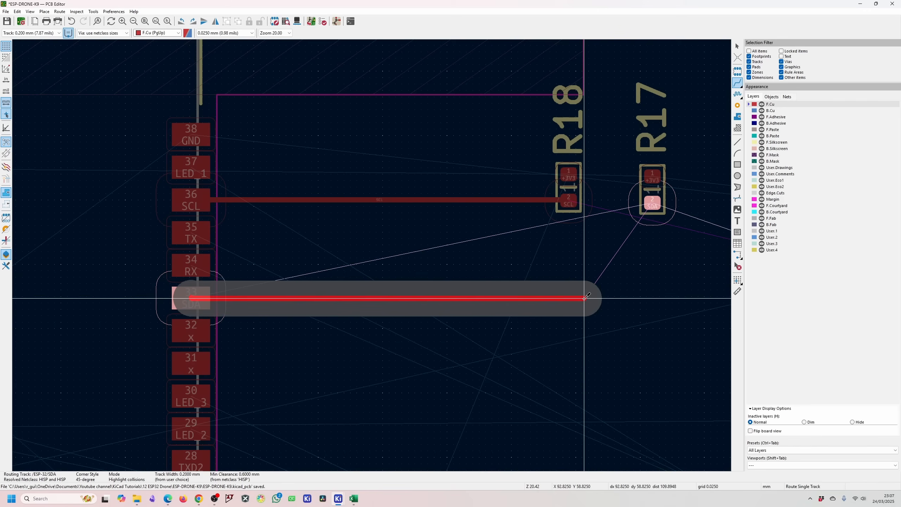
Route the 0.2 mm SDA track on F.Cu from ESP32 pad 33 to pad 2 of R17 with a 45-degree bend.
{"action": "left_click", "coordinate": [585, 298]}
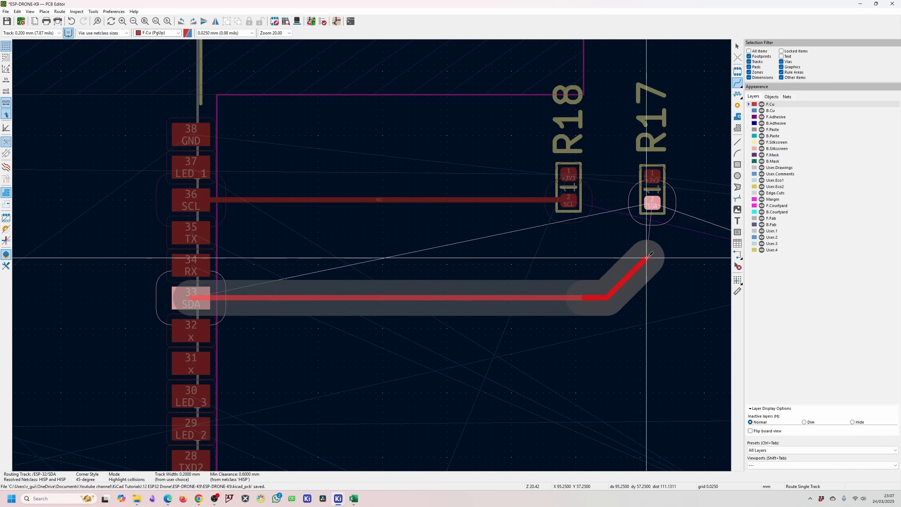
{"action": "left_click", "coordinate": [653, 204]}
{"action": "left_click", "coordinate": [197, 298]}
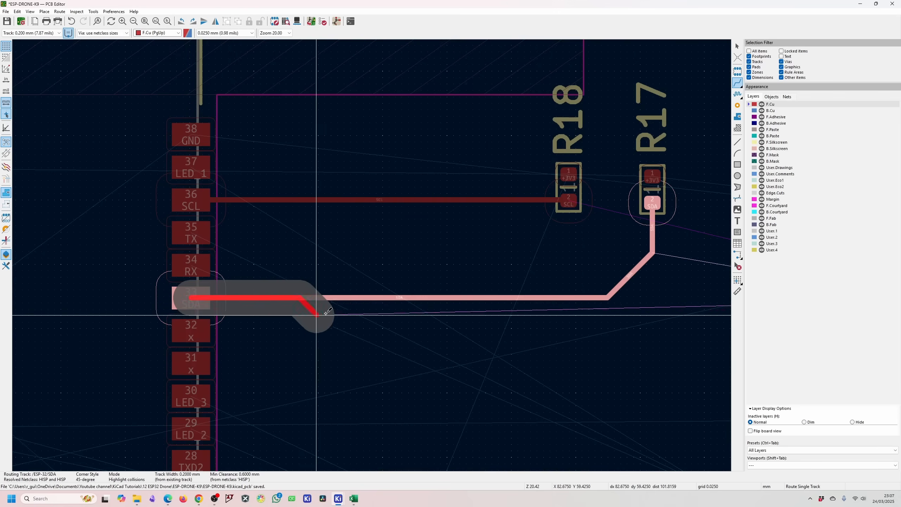
{"action": "key", "text": "Escape"}
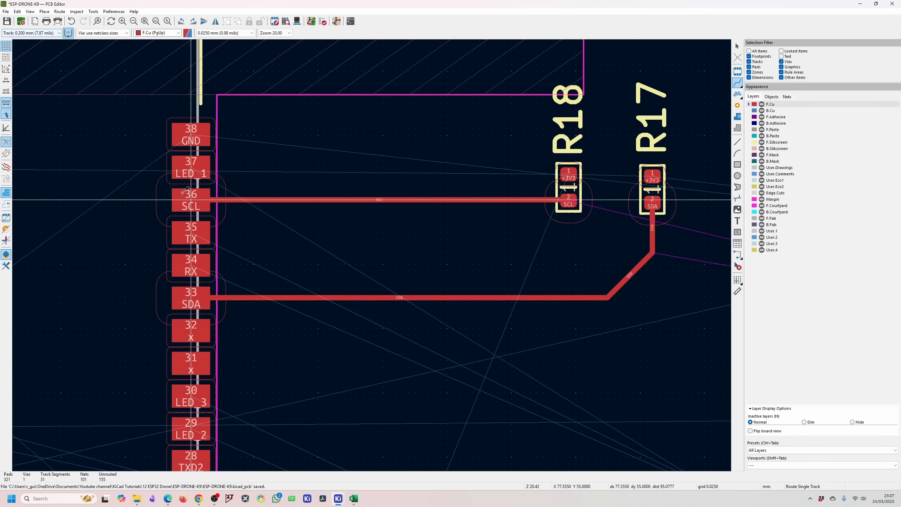
Preview the clearance around a trial 0.2 mm track started from ESP32 pad 35 (TX), leaving it unplaced.
{"action": "scroll", "coordinate": [183, 193], "scroll_direction": "down", "scroll_amount": 3}
{"action": "scroll", "coordinate": [376, 255], "scroll_direction": "up", "scroll_amount": 3}
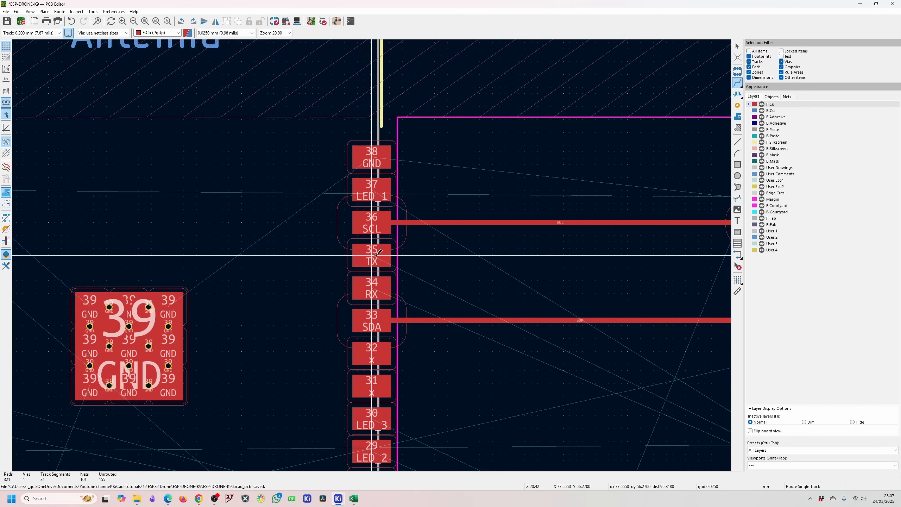
{"action": "left_click", "coordinate": [376, 255]}
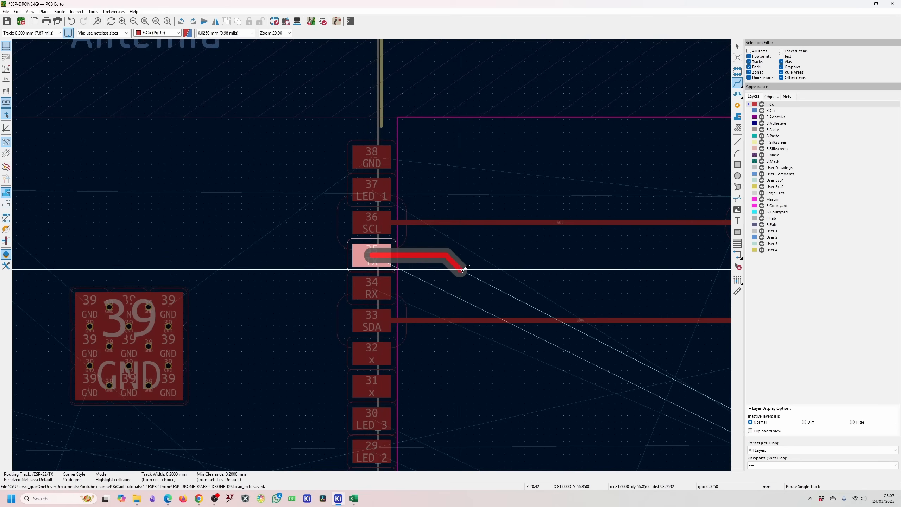
{"action": "scroll", "coordinate": [471, 273], "scroll_direction": "up", "scroll_amount": 3}
{"action": "key", "text": "Escape"}
{"action": "key", "text": "Escape"}
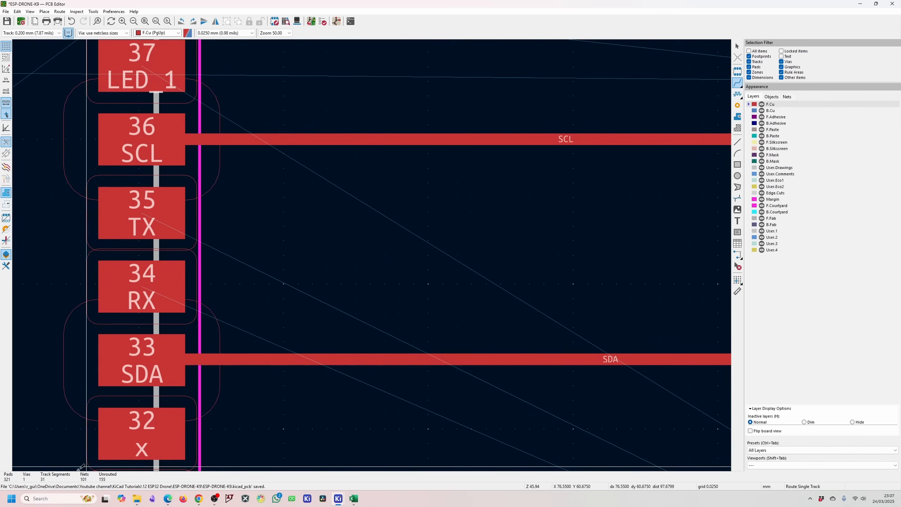
Compare the net class and minimum clearance of ESP32 pads 35 (TX) and 33 (SDA), previewing another TX track.
{"action": "left_click", "coordinate": [171, 226]}
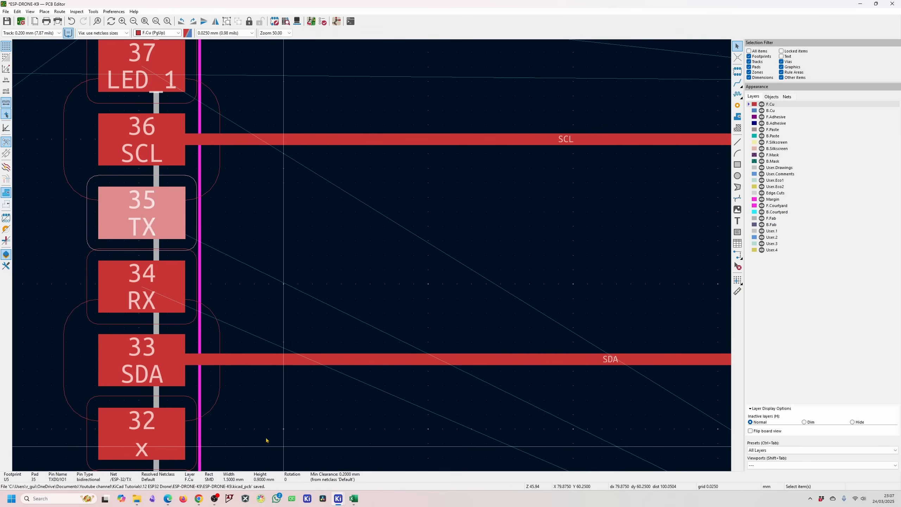
{"action": "left_click", "coordinate": [176, 382]}
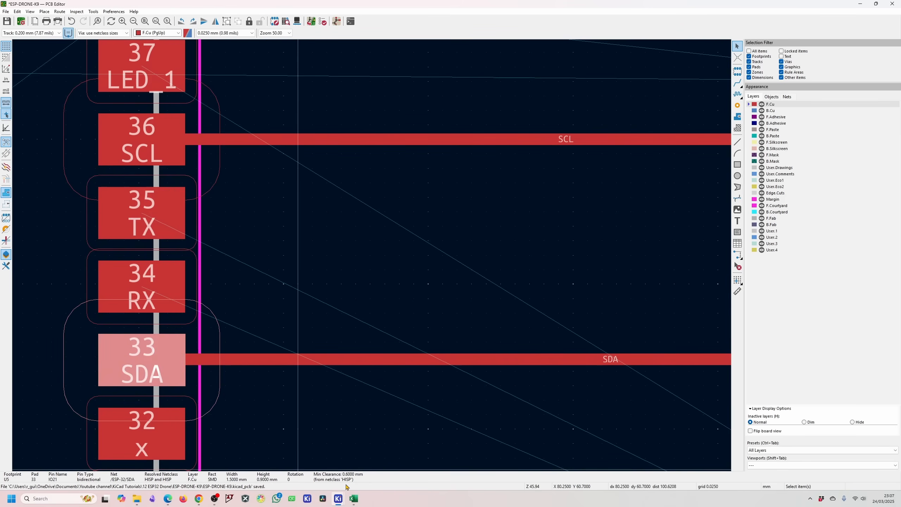
{"action": "key", "text": "x"}
{"action": "left_click", "coordinate": [142, 213]}
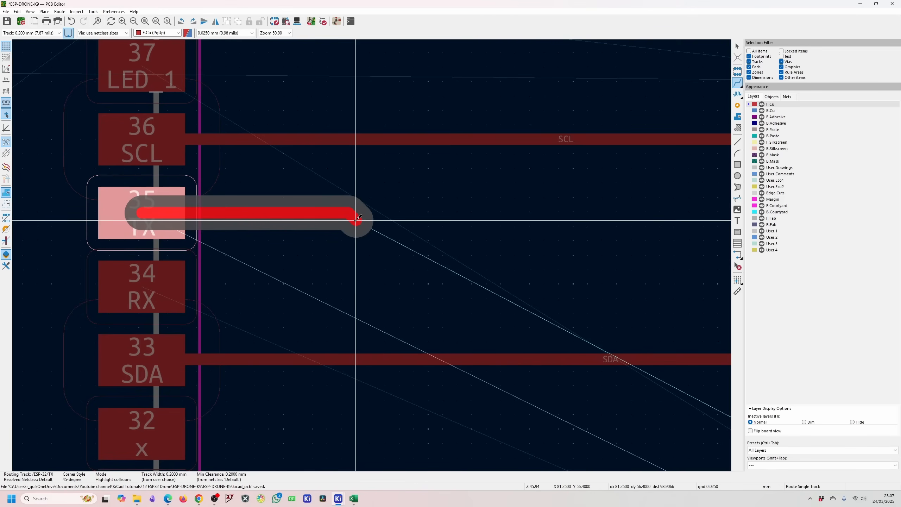
{"action": "key", "text": "Escape"}
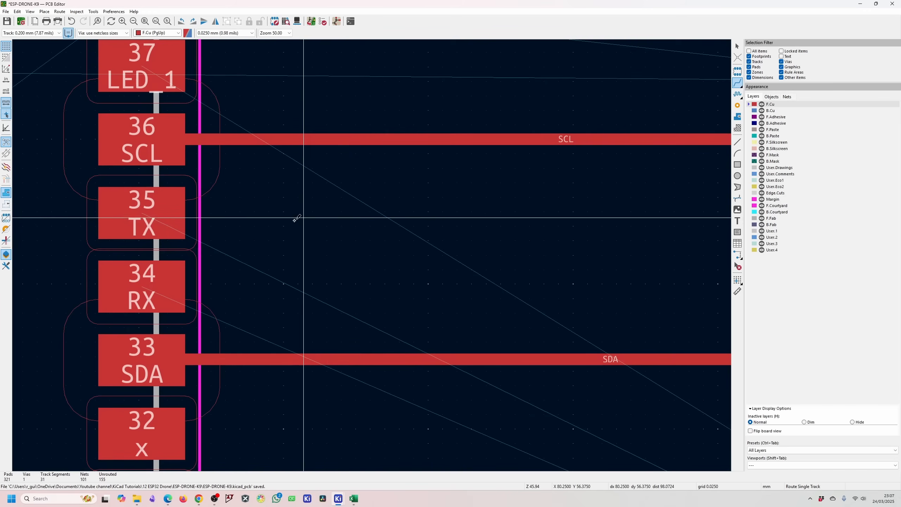
Preview trial SDA tracks from ESP32 pad 33, pad 2 of R17 and pad 24 of U3 to check their clearance zones.
{"action": "left_click", "coordinate": [164, 348]}
{"action": "scroll", "coordinate": [163, 347], "scroll_direction": "down", "scroll_amount": 5}
{"action": "scroll", "coordinate": [393, 235], "scroll_direction": "up", "scroll_amount": 4}
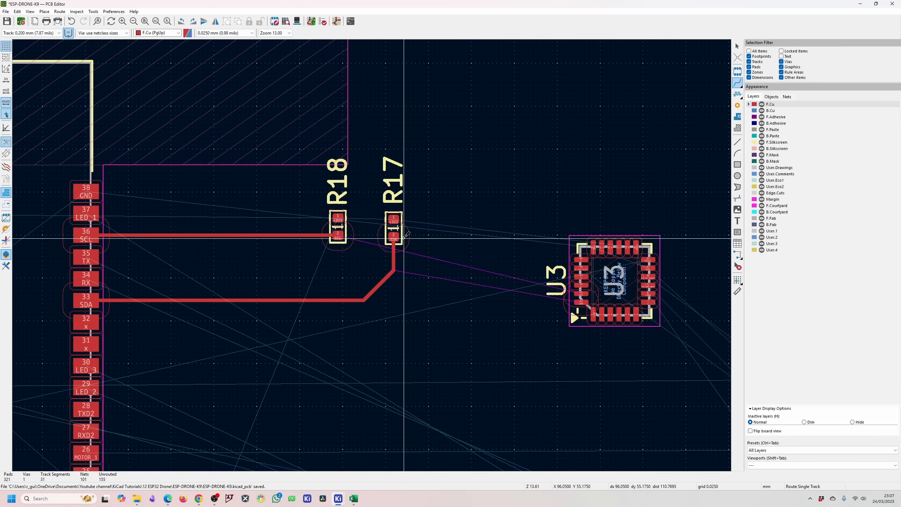
{"action": "left_click", "coordinate": [393, 234]}
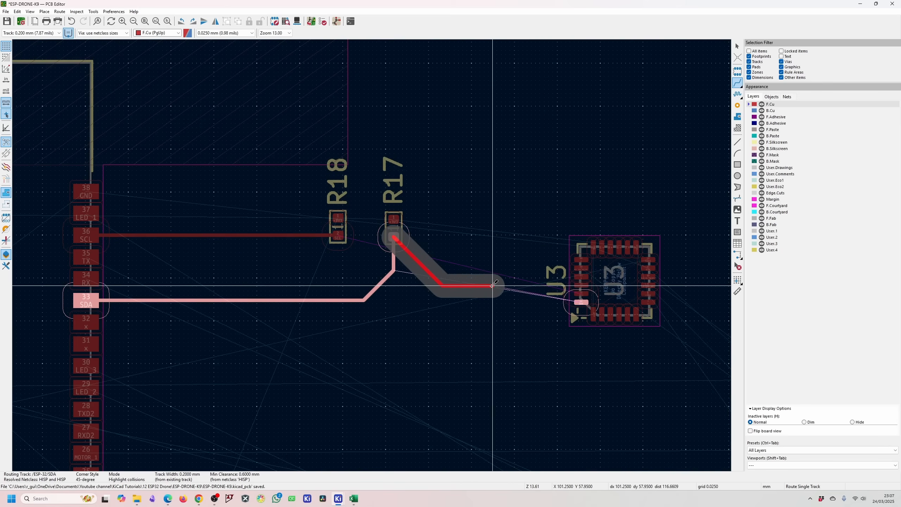
{"action": "scroll", "coordinate": [491, 286], "scroll_direction": "up", "scroll_amount": 5}
{"action": "key", "text": "Escape"}
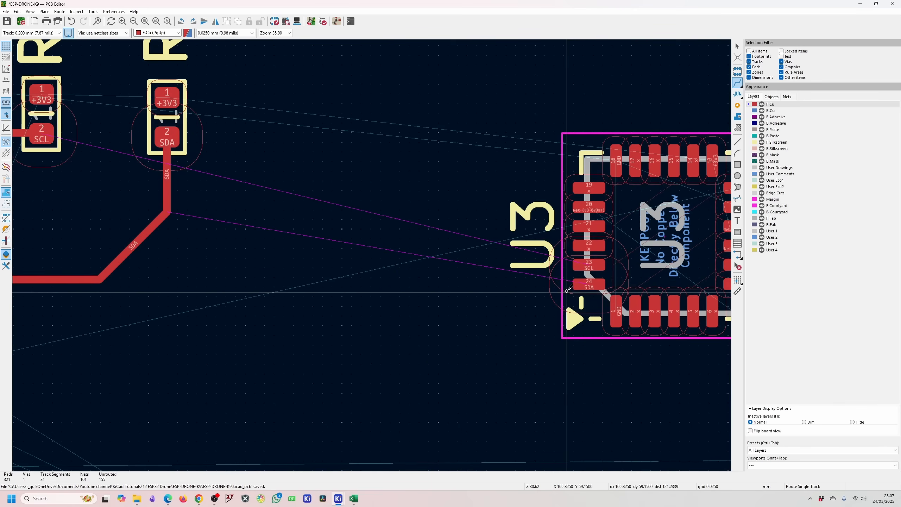
{"action": "left_click", "coordinate": [582, 284]}
{"action": "scroll", "coordinate": [483, 282], "scroll_direction": "up", "scroll_amount": 3}
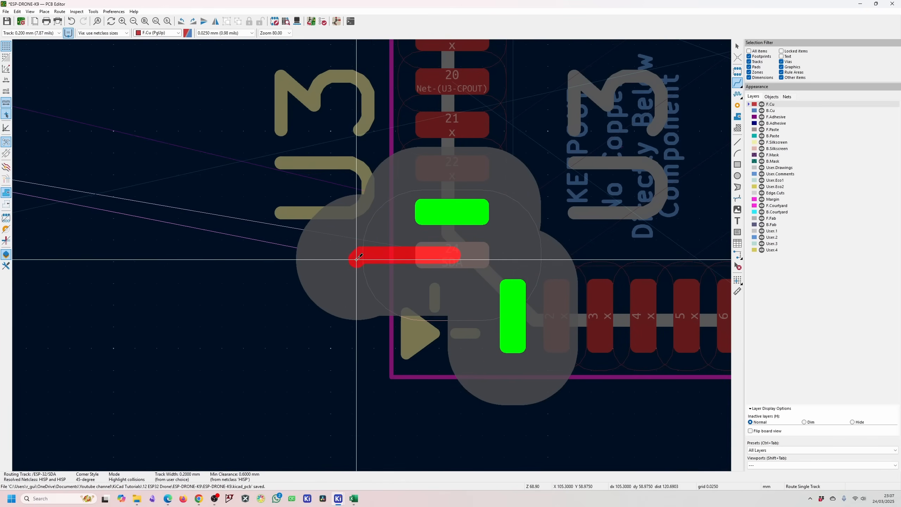
{"action": "key", "text": "Escape"}
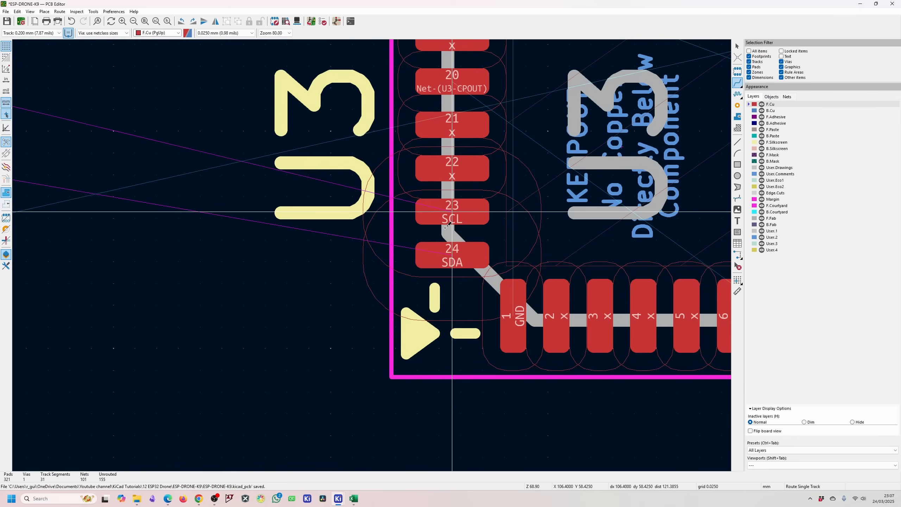
Route a 0.2 mm SDA track on F.Cu from pad 24 of U3 to the existing SDA bend below R17.
{"action": "scroll", "coordinate": [448, 225], "scroll_direction": "down", "scroll_amount": 2}
{"action": "left_click", "coordinate": [453, 250]}
{"action": "scroll", "coordinate": [355, 247], "scroll_direction": "down", "scroll_amount": 5}
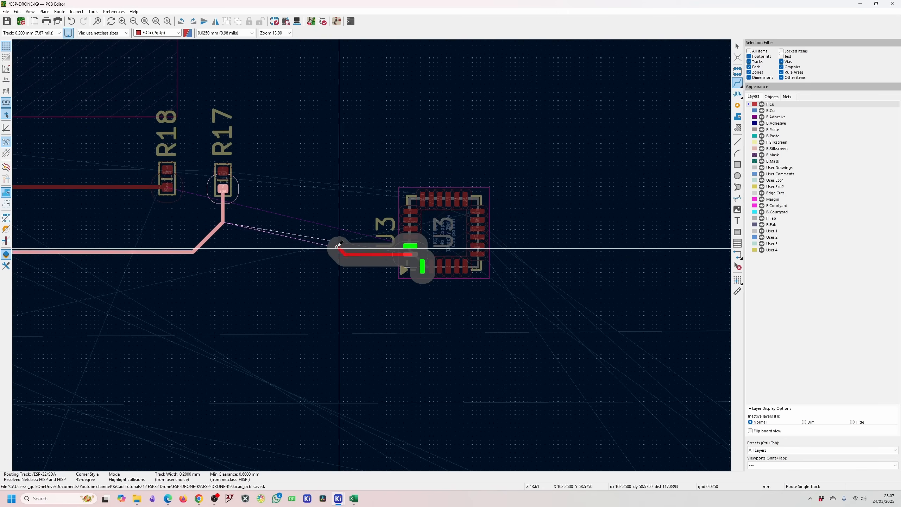
{"action": "scroll", "coordinate": [257, 251], "scroll_direction": "up", "scroll_amount": 2}
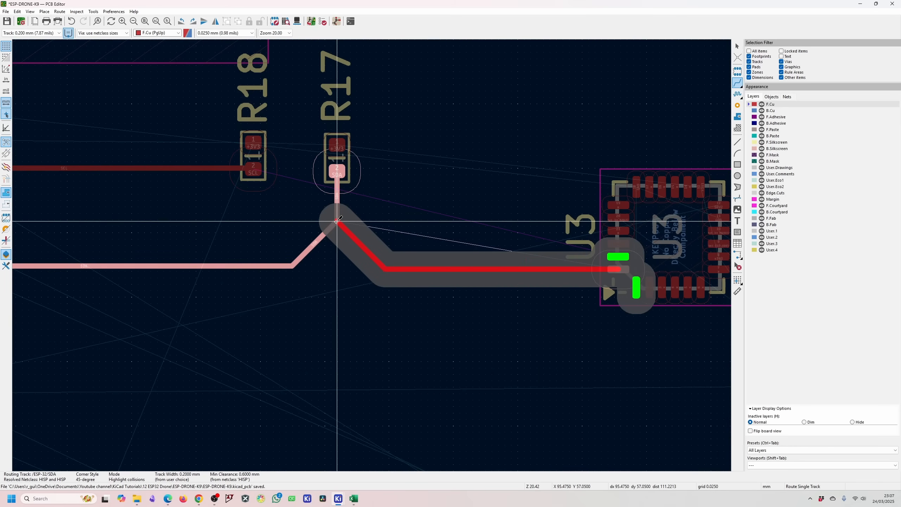
{"action": "left_click", "coordinate": [336, 221]}
{"action": "key", "text": "Escape"}
{"action": "scroll", "coordinate": [423, 275], "scroll_direction": "down", "scroll_amount": 3}
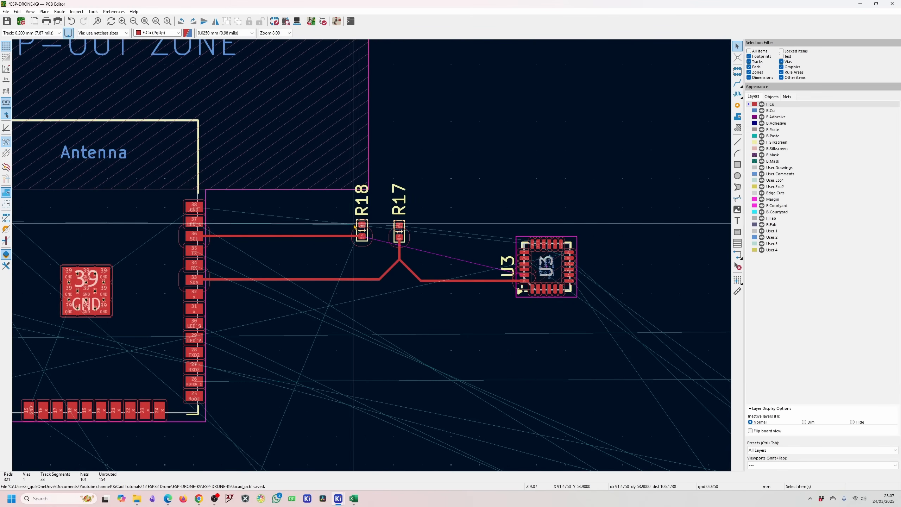
Review the interactive router's mode options and keep Highlight collisions.
{"action": "left_click", "coordinate": [60, 11]}
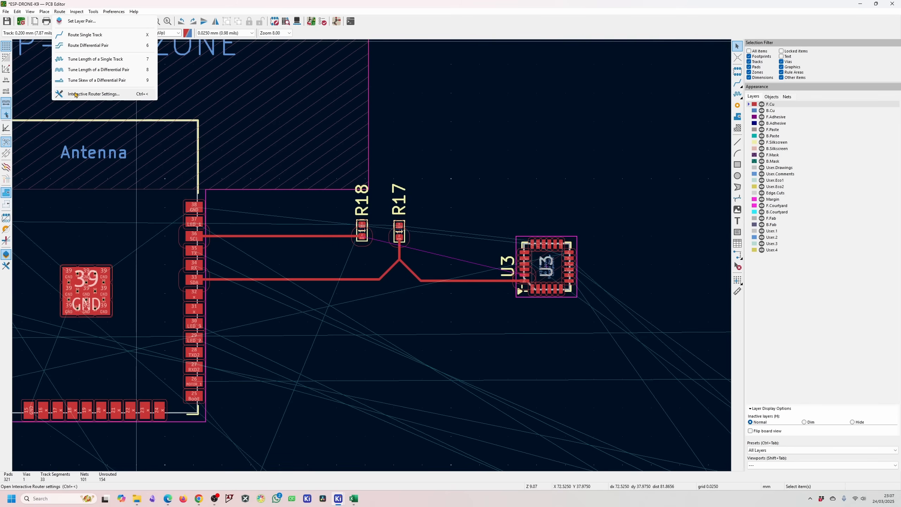
{"action": "left_click", "coordinate": [76, 95]}
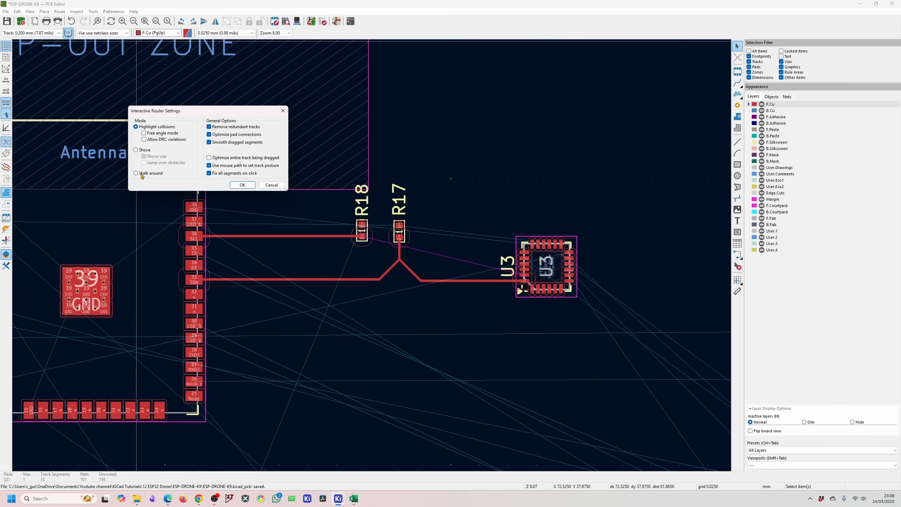
{"action": "left_click", "coordinate": [242, 185]}
Test Highlight collisions mode with trial tracks from ESP32 pad 33 (SDA) and from pad 29 (LED_2) across the SDA track.
{"action": "left_click", "coordinate": [737, 82]}
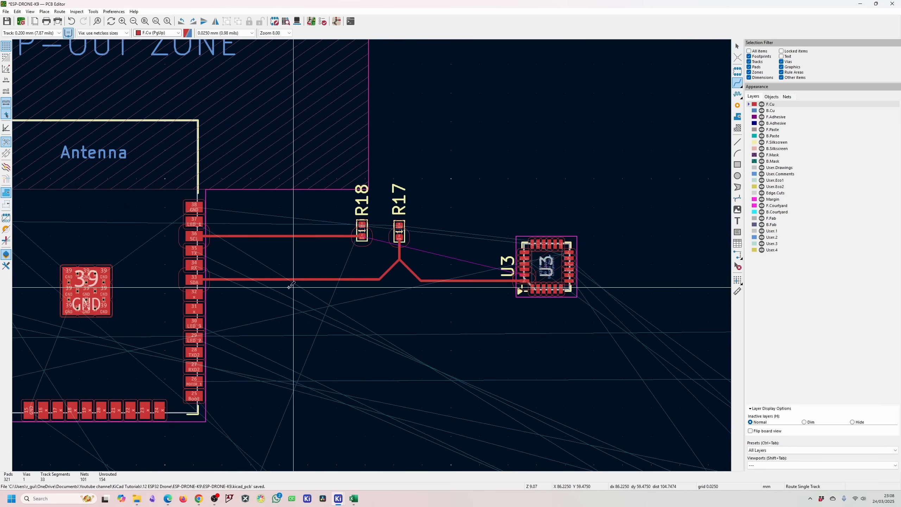
{"action": "left_click", "coordinate": [194, 280]}
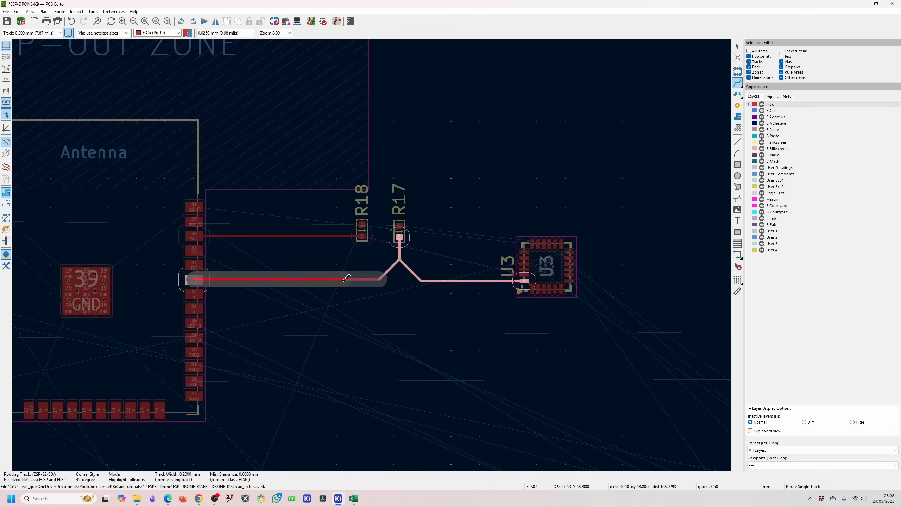
{"action": "key", "text": "Escape"}
{"action": "left_click", "coordinate": [194, 340]}
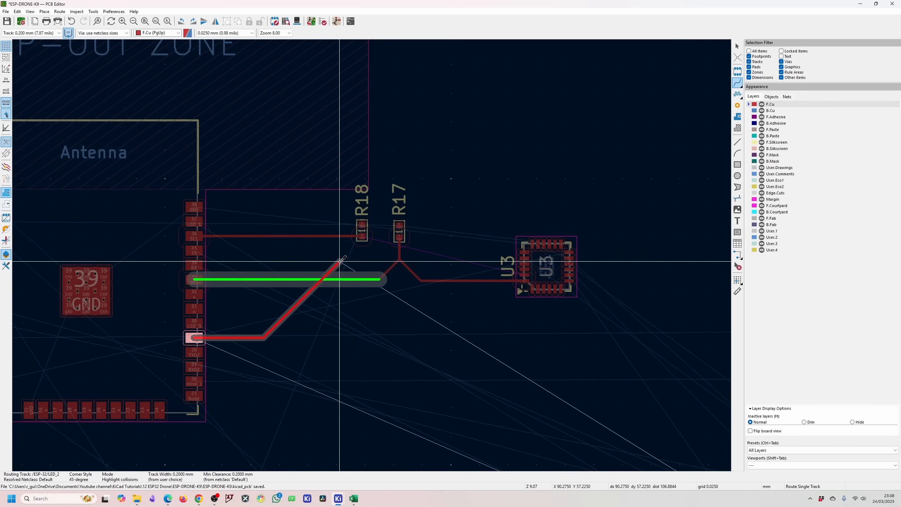
{"action": "key", "text": "Escape"}
Switch the interactive router to Shove mode and test it with a trial track from ESP32 pad 30 (LED_3) against the SDA track.
{"action": "left_click", "coordinate": [61, 12]}
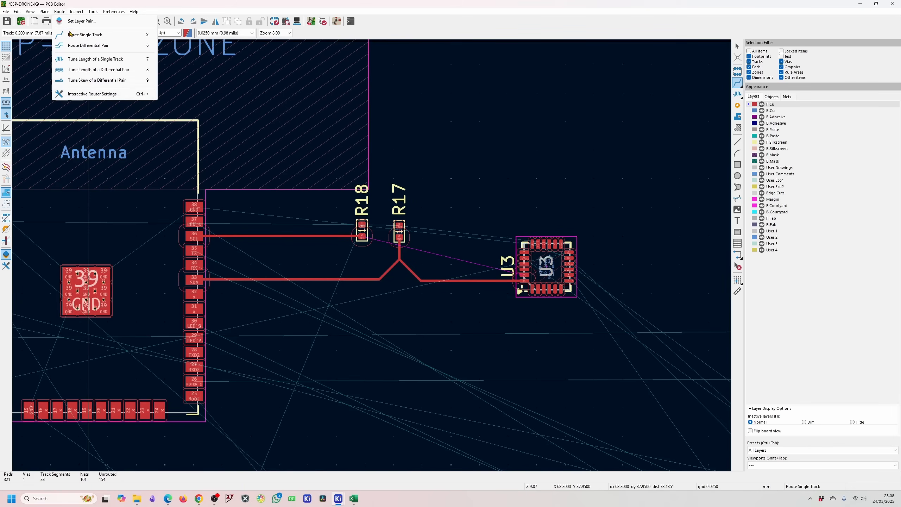
{"action": "left_click", "coordinate": [93, 94]}
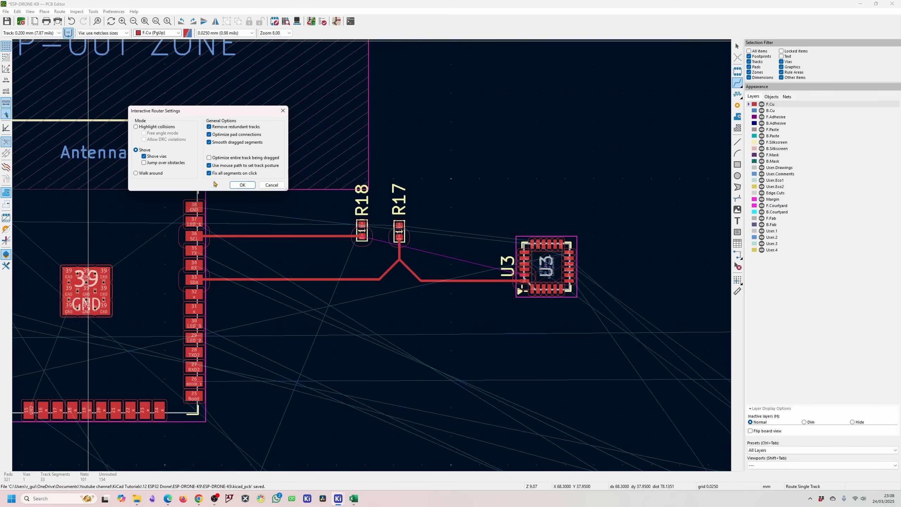
{"action": "left_click", "coordinate": [243, 185]}
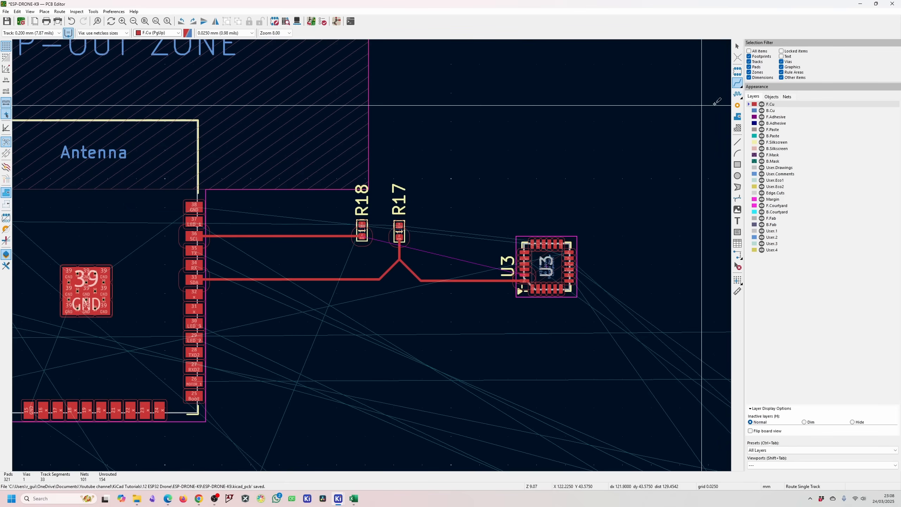
{"action": "left_click", "coordinate": [194, 324]}
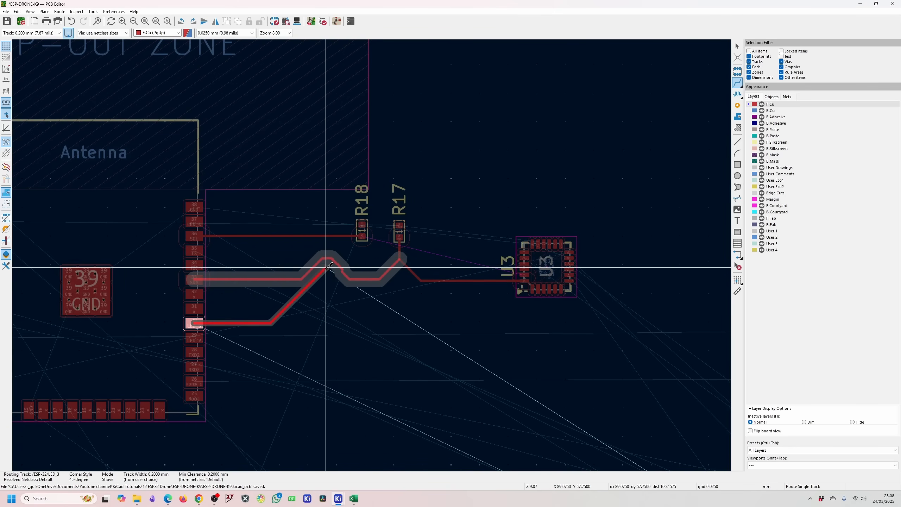
{"action": "scroll", "coordinate": [327, 268], "scroll_direction": "up", "scroll_amount": 3}
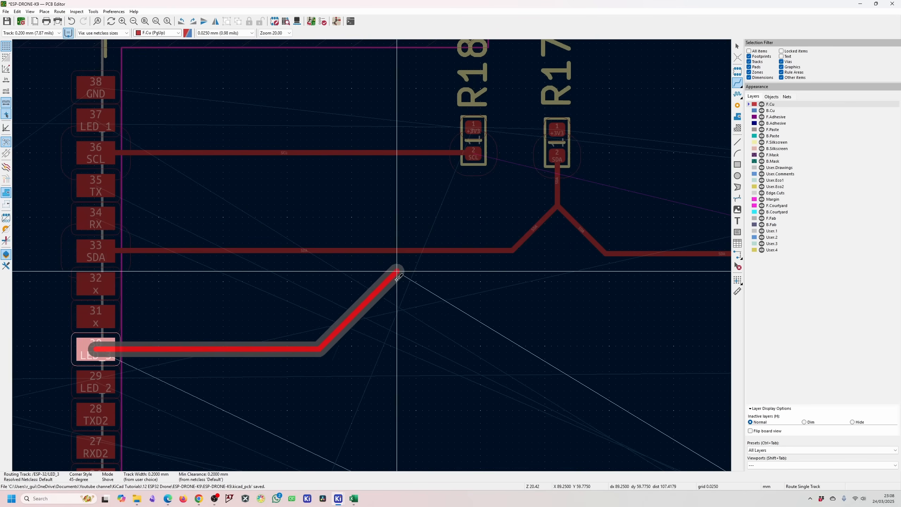
{"action": "key", "text": "Escape"}
Set the interactive router mode to Walk around.
{"action": "left_click", "coordinate": [60, 11]}
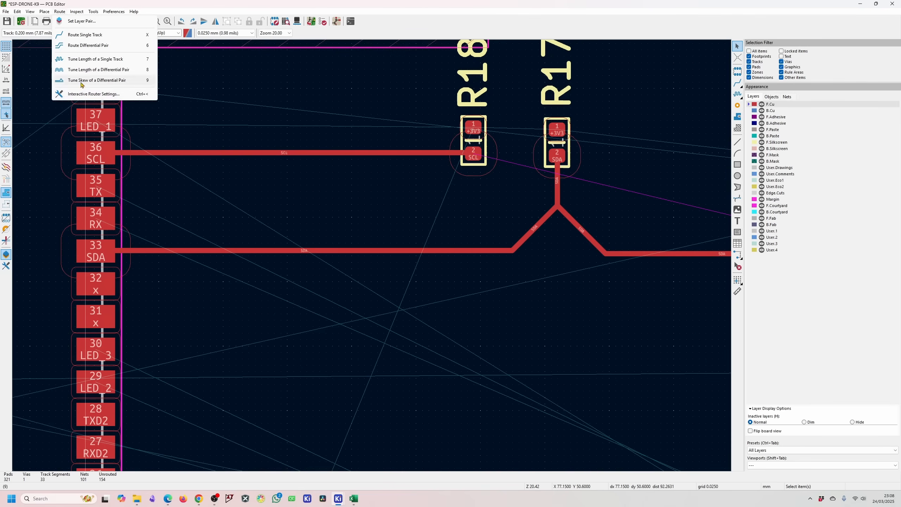
{"action": "left_click", "coordinate": [88, 94]}
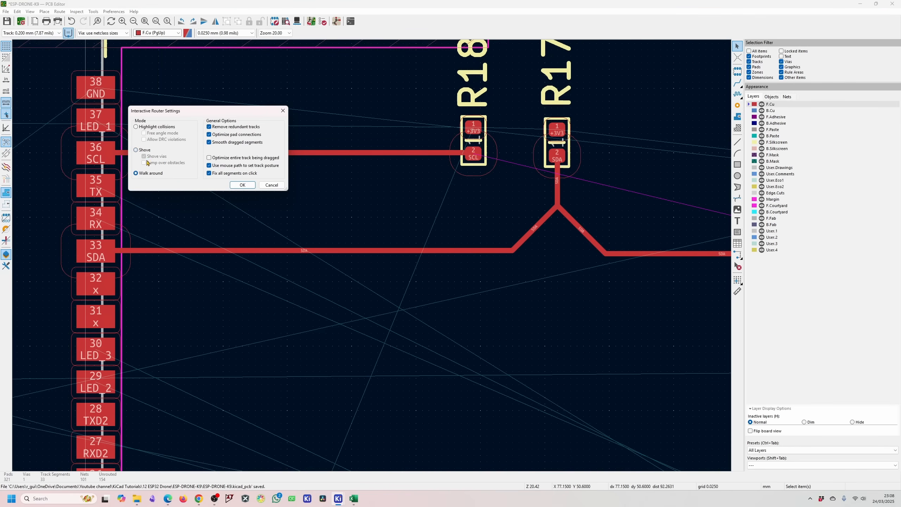
{"action": "left_click", "coordinate": [243, 185]}
Test Walk around mode with a trial LED_3 track from ESP32 pad 30 around the SDA and SCL routing near U3.
{"action": "key", "text": "x"}
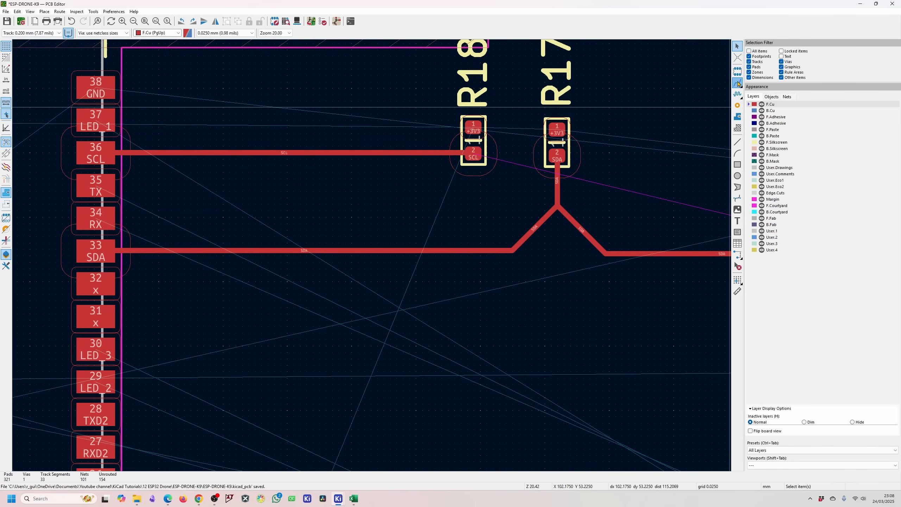
{"action": "left_click", "coordinate": [109, 355]}
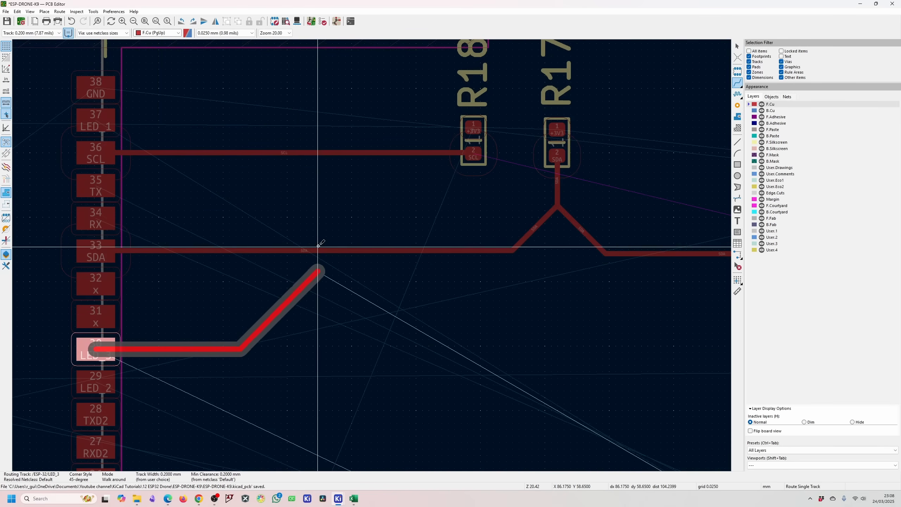
{"action": "scroll", "coordinate": [411, 254], "scroll_direction": "down", "scroll_amount": 6}
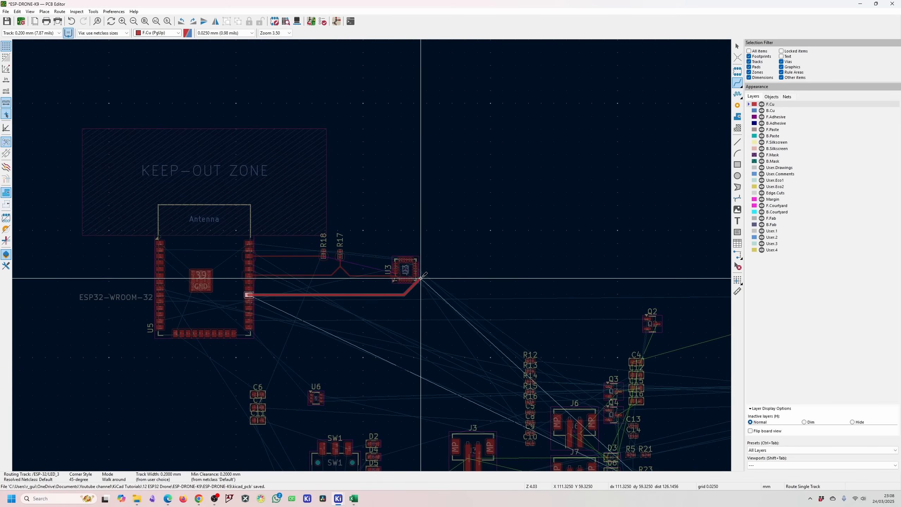
{"action": "scroll", "coordinate": [424, 278], "scroll_direction": "up", "scroll_amount": 3}
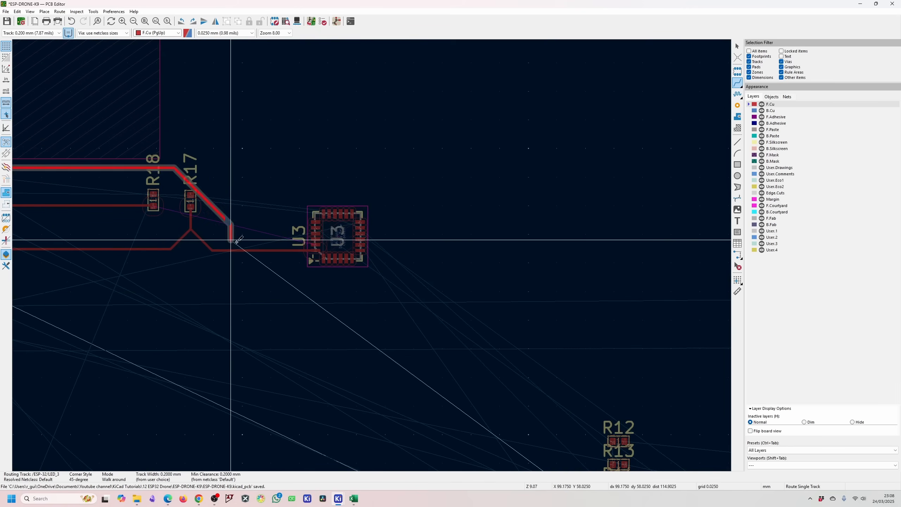
{"action": "scroll", "coordinate": [234, 245], "scroll_direction": "down", "scroll_amount": 2}
{"action": "key", "text": "Escape"}
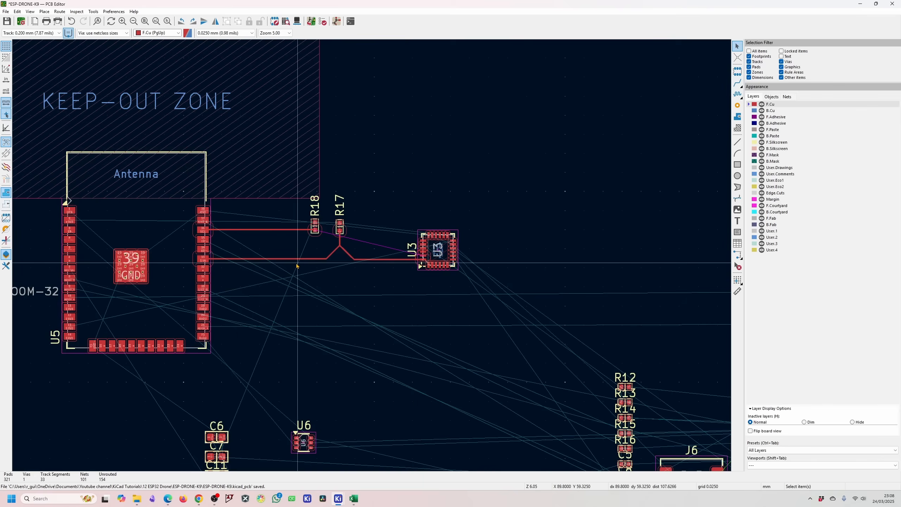
Route a 0.2 mm SCL track on F.Cu from pad 2 of R18 around the top of R17, ending just short of U3 pad 23.
{"action": "scroll", "coordinate": [328, 243], "scroll_direction": "up", "scroll_amount": 5}
{"action": "left_click", "coordinate": [284, 198]}
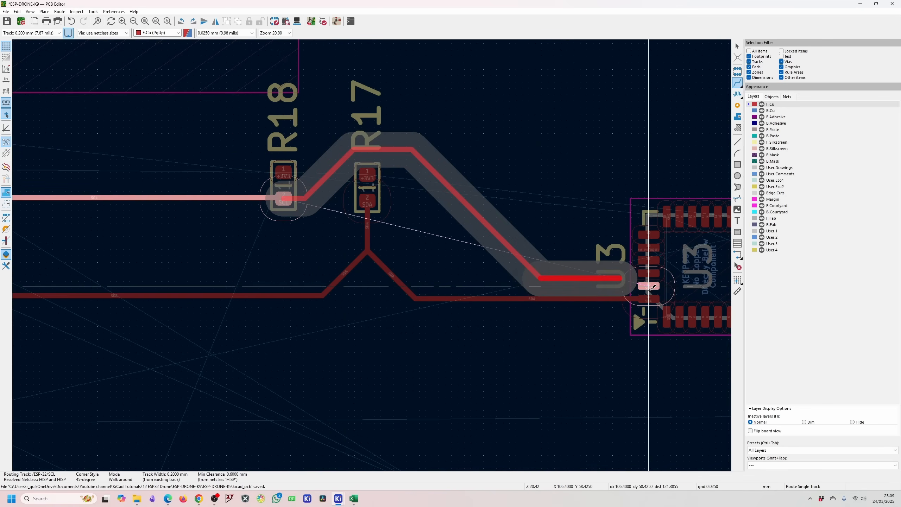
{"action": "scroll", "coordinate": [600, 281], "scroll_direction": "up", "scroll_amount": 5}
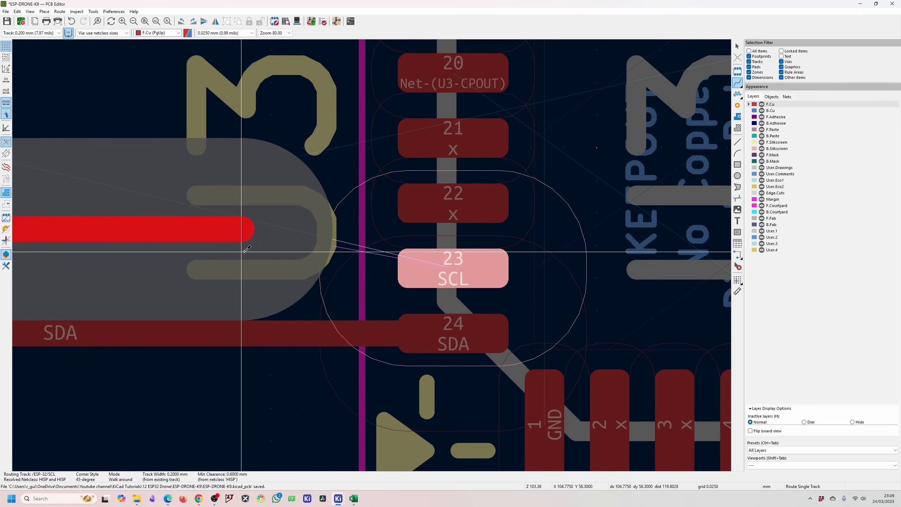
{"action": "left_click", "coordinate": [257, 229]}
{"action": "key", "text": "Escape"}
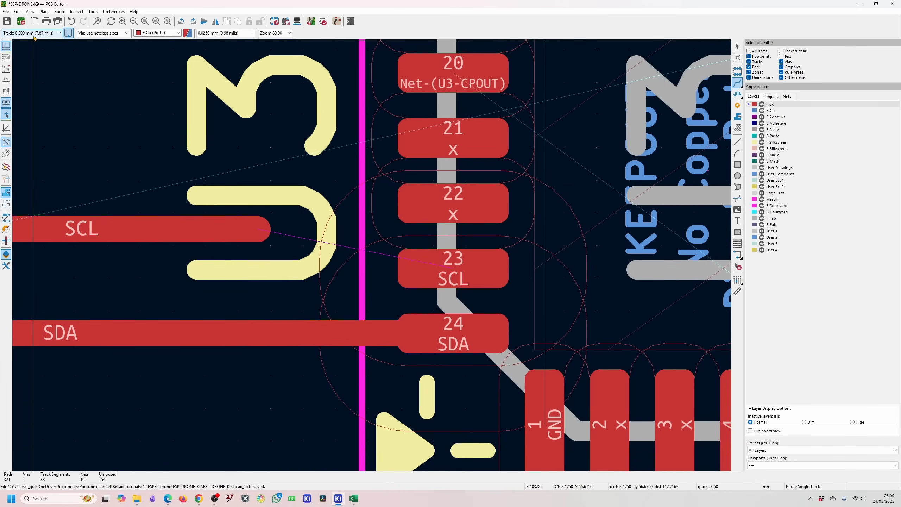
Set the interactive router to Highlight collisions mode with DRC violations allowed.
{"action": "left_click", "coordinate": [59, 12]}
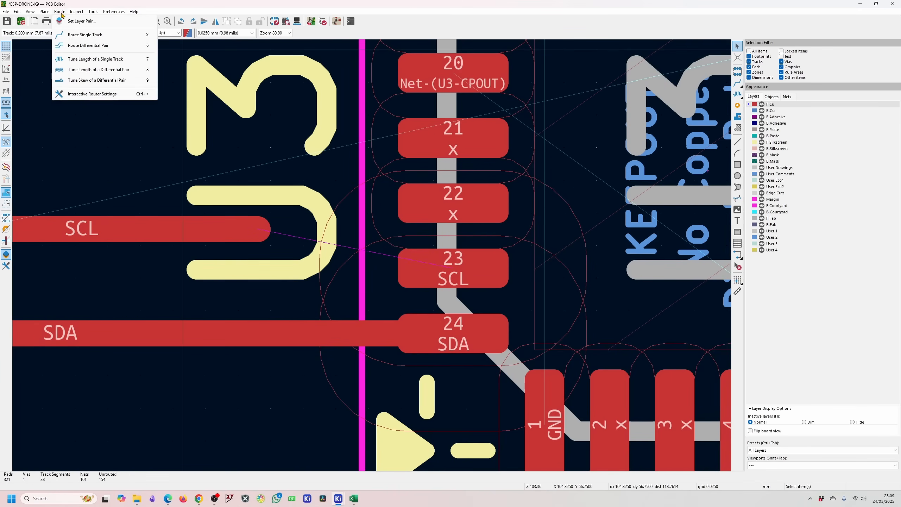
{"action": "left_click", "coordinate": [81, 95]}
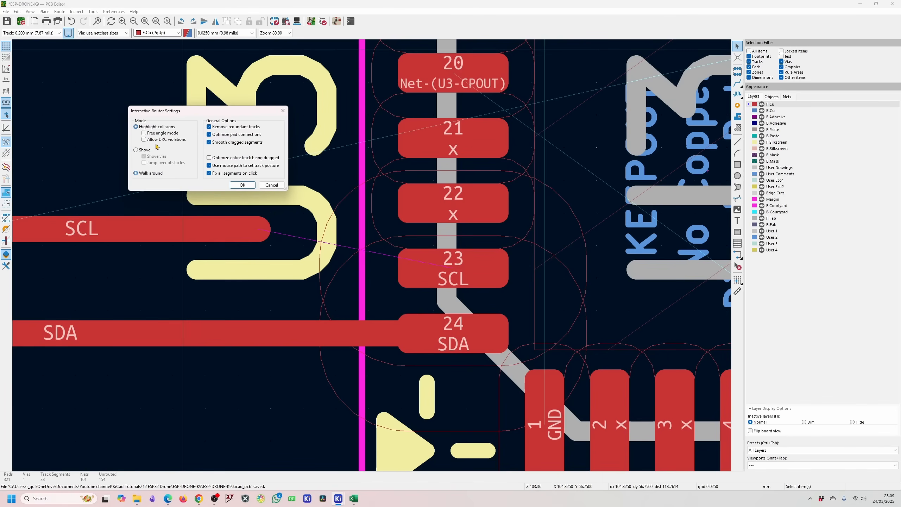
{"action": "left_click", "coordinate": [242, 185]}
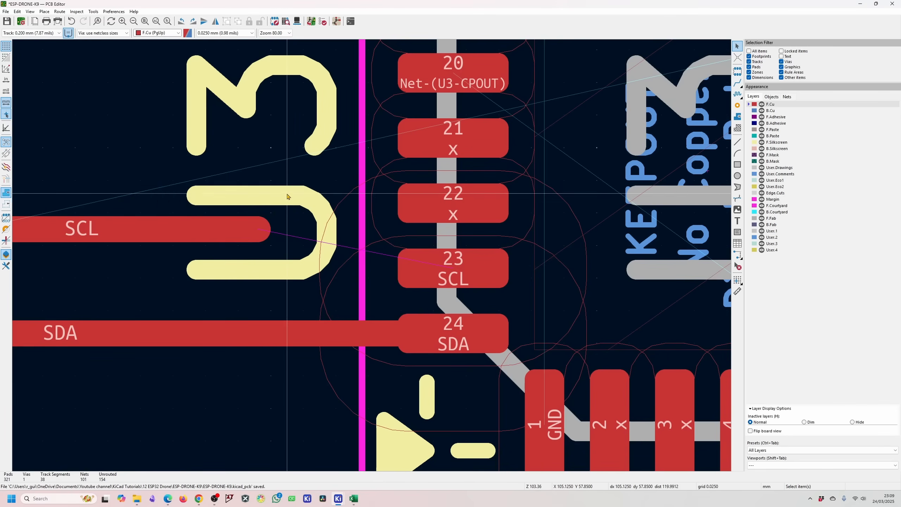
Route a 0.2 mm SCL track from U3 pad 23 to the open end of the existing SCL track.
{"action": "left_click", "coordinate": [474, 268]}
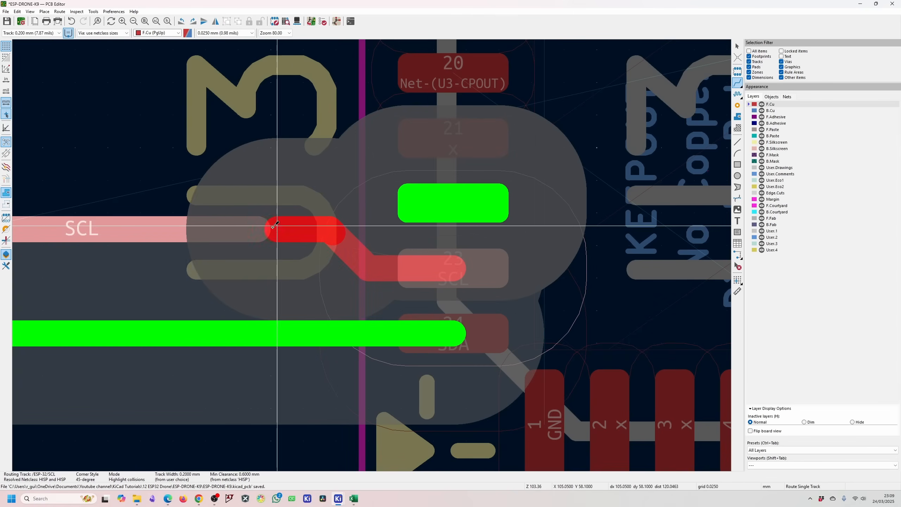
{"action": "left_click", "coordinate": [258, 229]}
{"action": "key", "text": "Escape"}
{"action": "scroll", "coordinate": [319, 320], "scroll_direction": "down", "scroll_amount": 5}
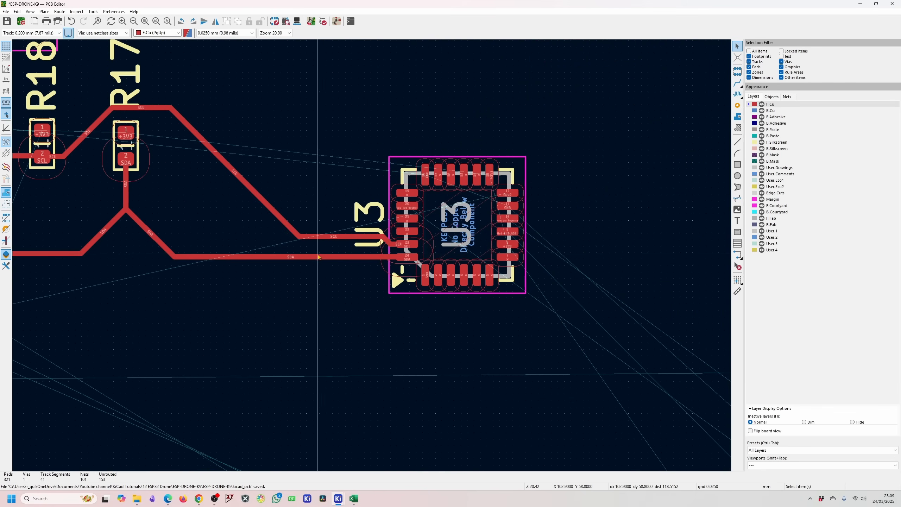
Shift the diagonal segment of the SCL track between R17 and U3 closer to R17.
{"action": "scroll", "coordinate": [372, 257], "scroll_direction": "up", "scroll_amount": 3}
{"action": "scroll", "coordinate": [412, 246], "scroll_direction": "down", "scroll_amount": 6}
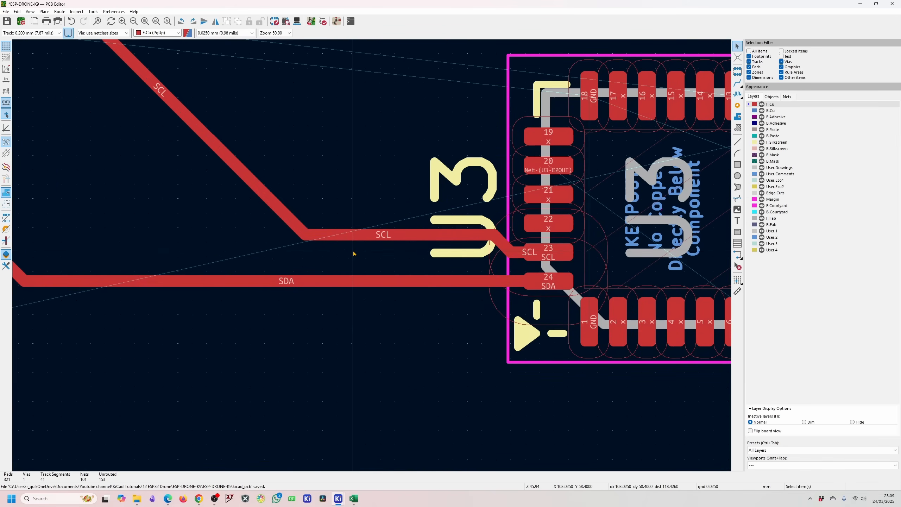
{"action": "scroll", "coordinate": [419, 237], "scroll_direction": "up", "scroll_amount": 4}
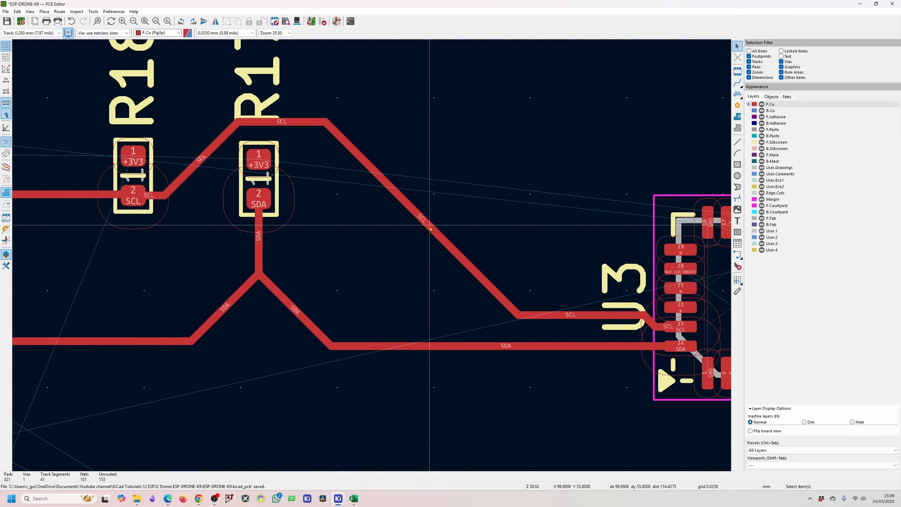
{"action": "left_click_drag", "start_coordinate": [436, 235], "coordinate": [380, 223]}
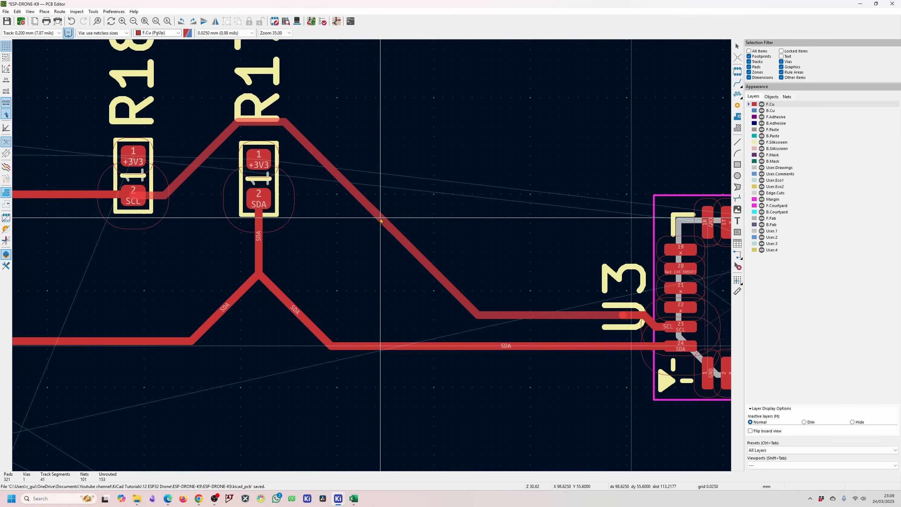
Check the interactive router settings and reshape the SCL track so it wraps closely around R17.
{"action": "left_click", "coordinate": [60, 11]}
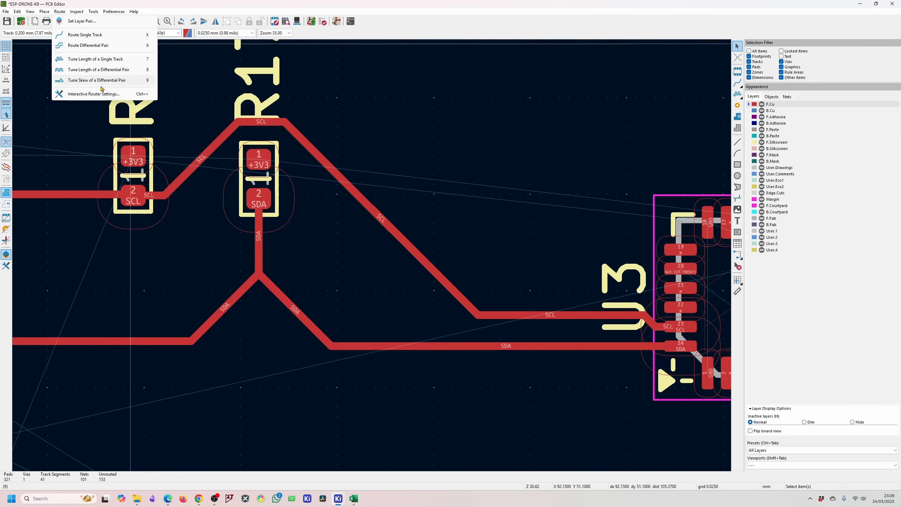
{"action": "left_click", "coordinate": [99, 93]}
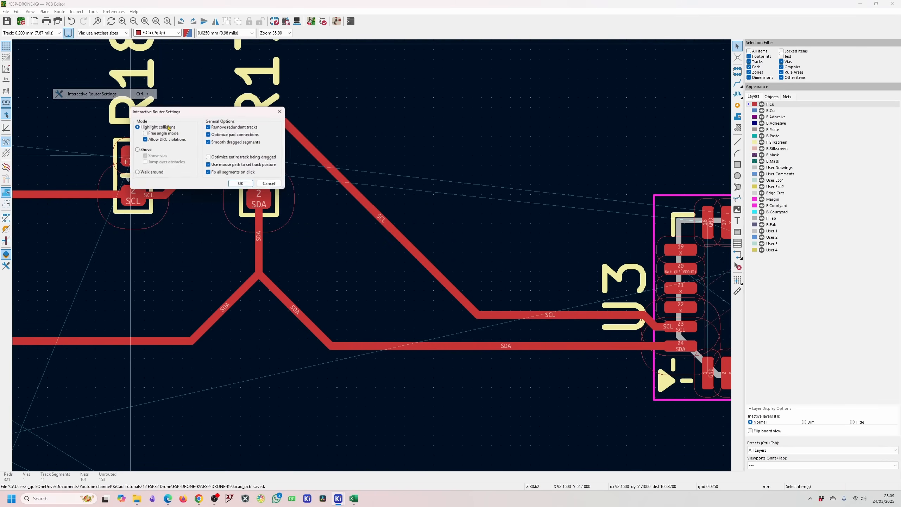
{"action": "left_click", "coordinate": [243, 185]}
{"action": "left_click_drag", "start_coordinate": [185, 175], "coordinate": [211, 193]}
{"action": "scroll", "coordinate": [221, 168], "scroll_direction": "up", "scroll_amount": 2}
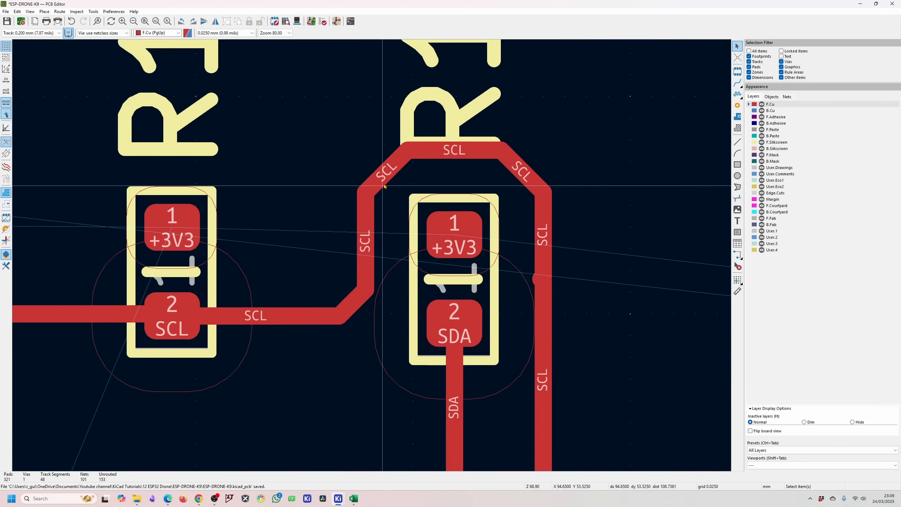
{"action": "left_click_drag", "start_coordinate": [390, 180], "coordinate": [377, 172]}
Try a more direct SCL track from pad 2 of R18 to the SCL section beside R17.
{"action": "scroll", "coordinate": [547, 231], "scroll_direction": "down", "scroll_amount": 3}
{"action": "key", "text": "x"}
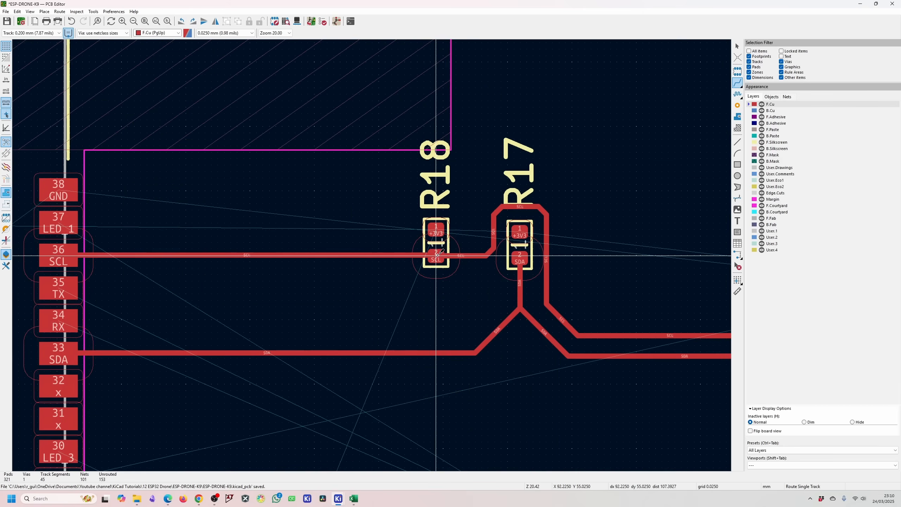
{"action": "left_click", "coordinate": [439, 255]}
{"action": "left_click", "coordinate": [493, 227]}
{"action": "key", "text": "Escape"}
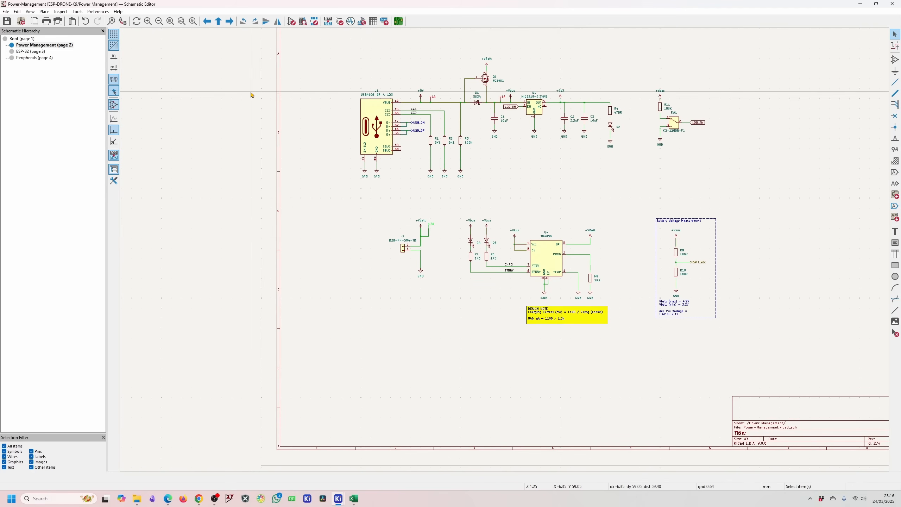
Switch to the Schematic Editor and examine the block diagram and sheet connections on the root page.
{"action": "left_click", "coordinate": [23, 39]}
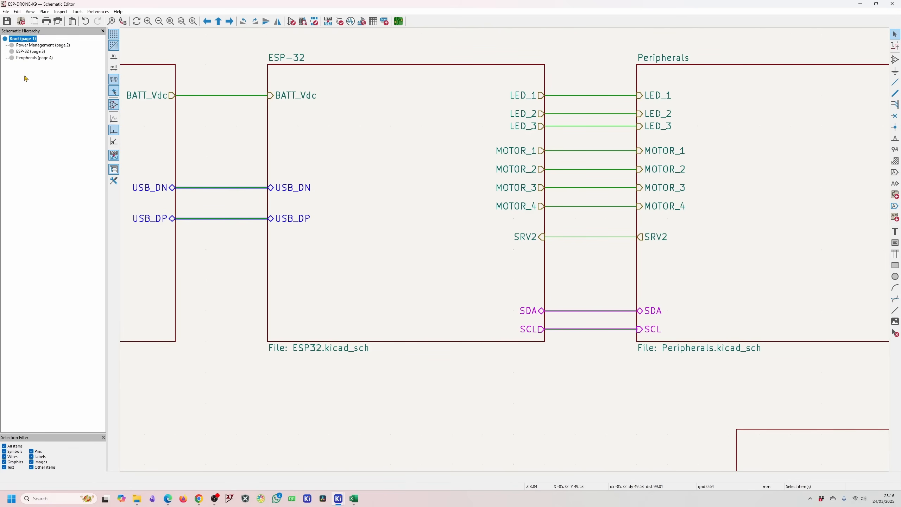
{"action": "left_click", "coordinate": [31, 51]}
{"action": "left_click", "coordinate": [30, 39]}
{"action": "scroll", "coordinate": [504, 250], "scroll_direction": "down", "scroll_amount": 5}
{"action": "scroll", "coordinate": [503, 234], "scroll_direction": "up", "scroll_amount": 3}
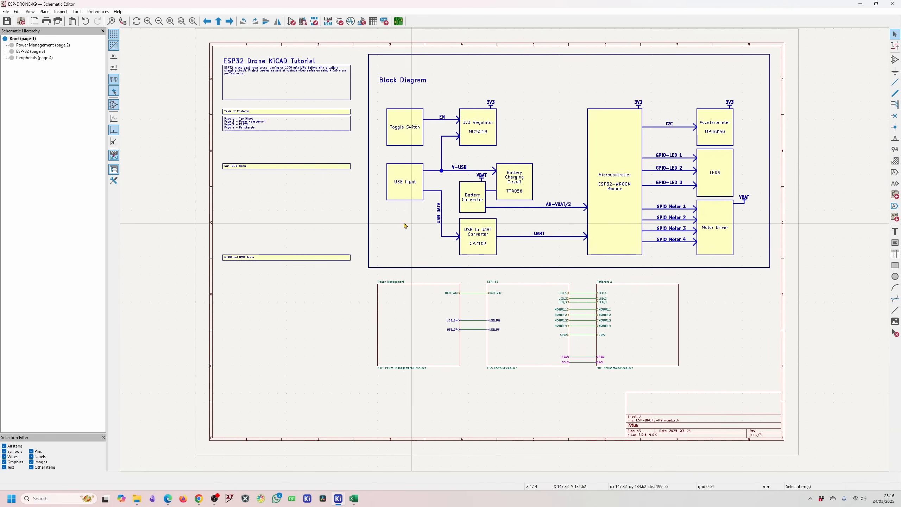
Review the component groups on the Power Management, ESP-32 and Peripherals sheets, then return to the root page.
{"action": "left_click", "coordinate": [59, 46]}
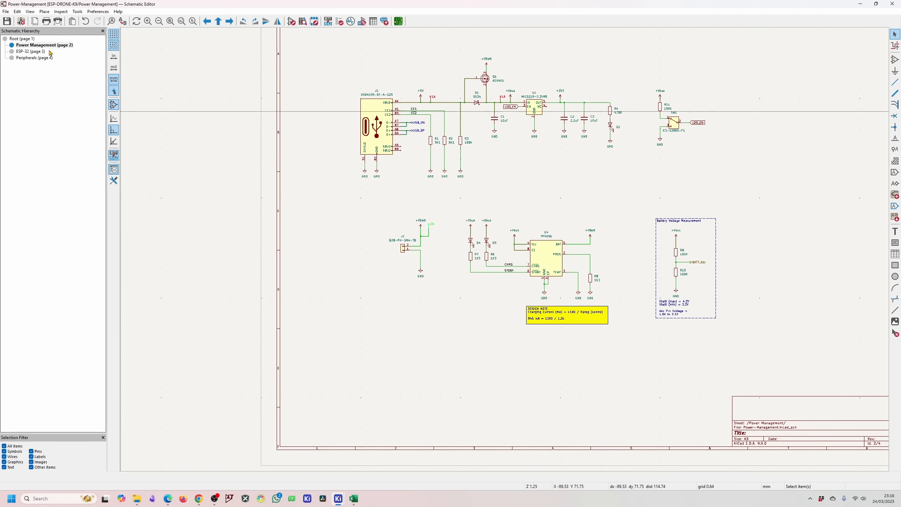
{"action": "left_click", "coordinate": [26, 52]}
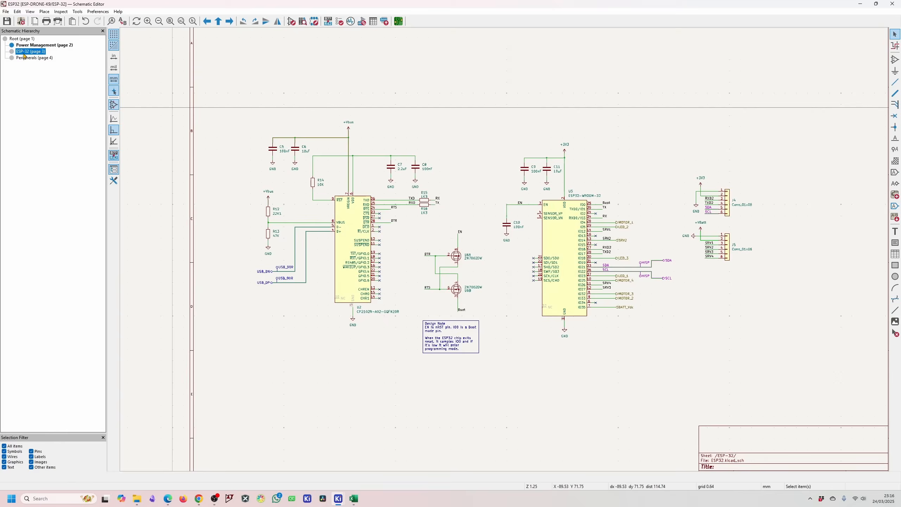
{"action": "left_click", "coordinate": [30, 58]}
{"action": "left_click", "coordinate": [42, 45]}
{"action": "left_click", "coordinate": [192, 21]}
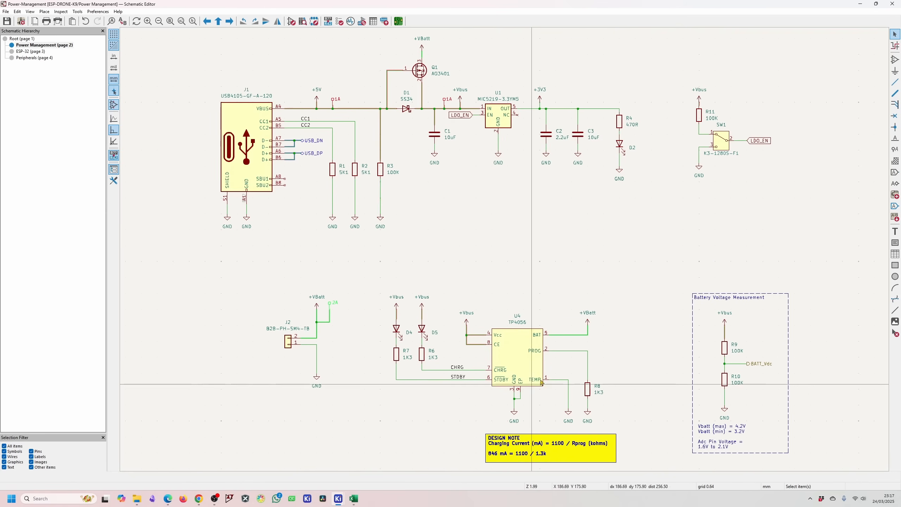
{"action": "left_click", "coordinate": [31, 52]}
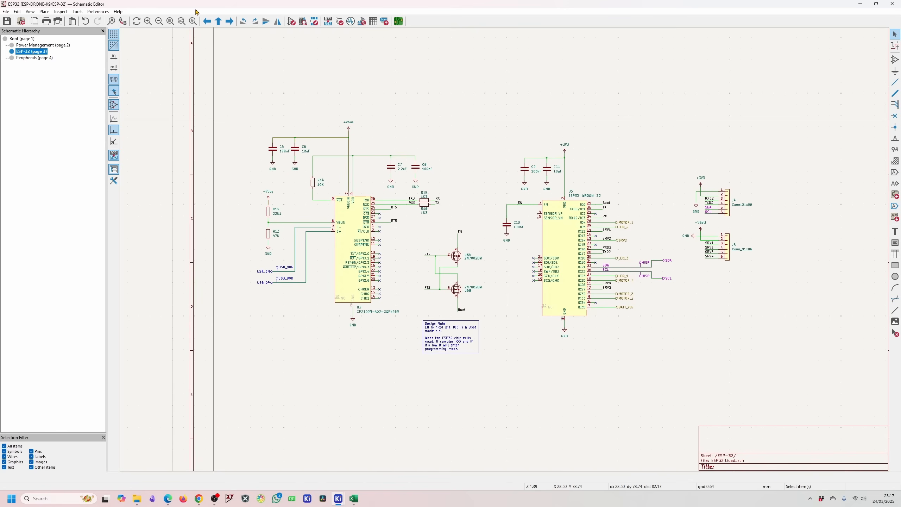
{"action": "left_click", "coordinate": [181, 21]}
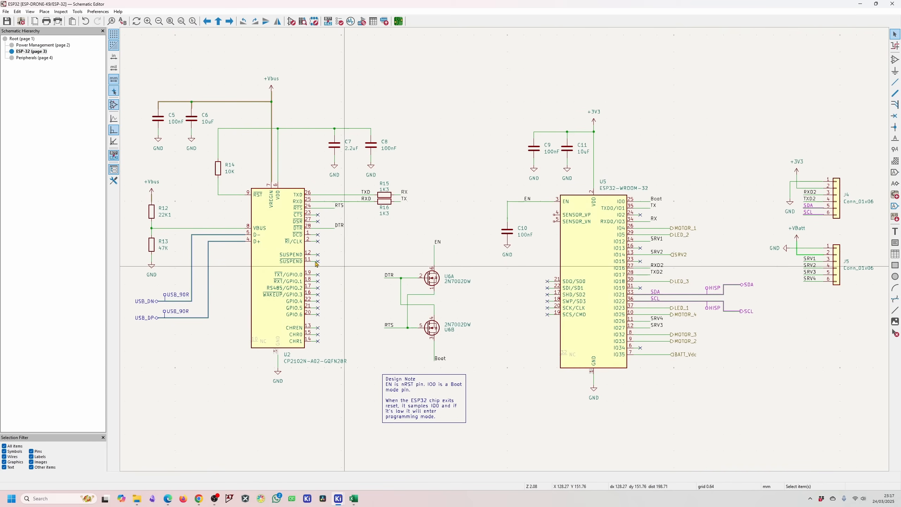
{"action": "key", "text": "Page_Down"}
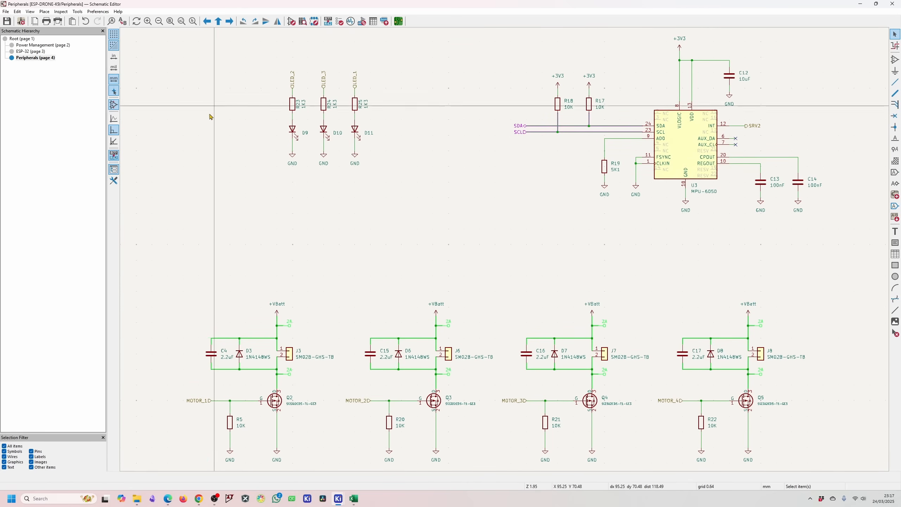
{"action": "left_click", "coordinate": [25, 40]}
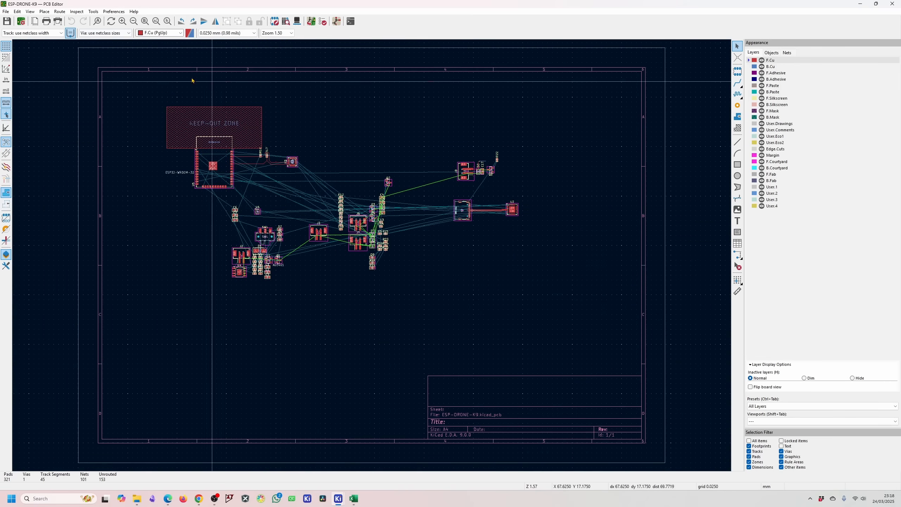
In the PCB Editor, replace the entire board contents with footprints re-imported from the schematic, placing the group inside the drawing sheet.
{"action": "left_click_drag", "start_coordinate": [151, 66], "coordinate": [584, 326]}
{"action": "key", "text": "Delete"}
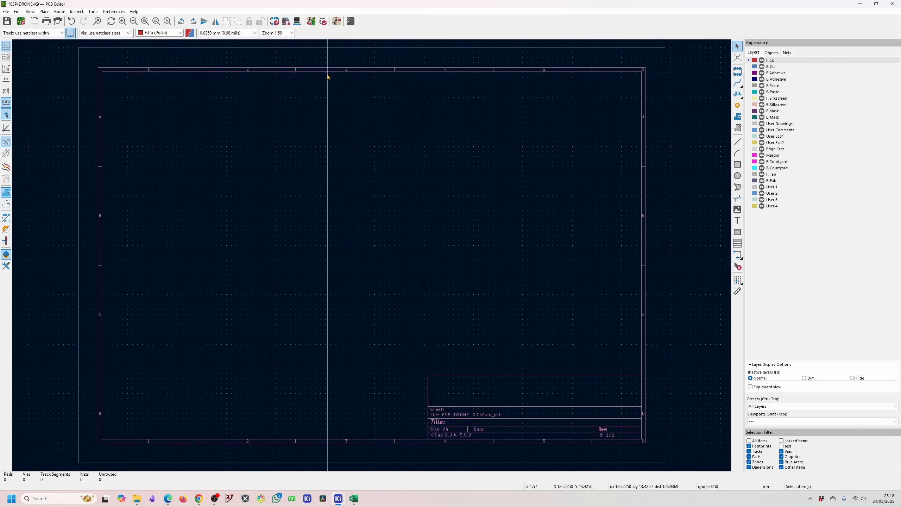
{"action": "left_click", "coordinate": [311, 20]}
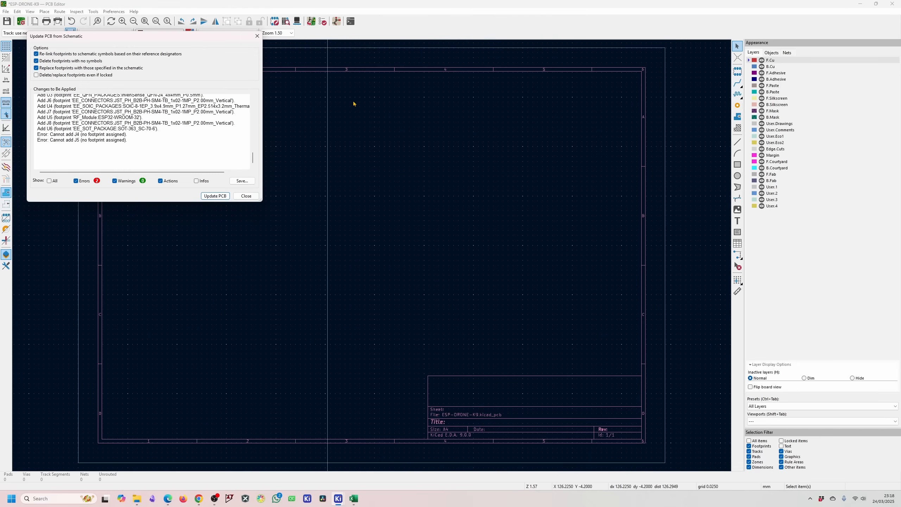
{"action": "left_click", "coordinate": [215, 196]}
{"action": "left_click_drag", "start_coordinate": [347, 135], "coordinate": [408, 266]}
{"action": "left_click_drag", "start_coordinate": [370, 190], "coordinate": [334, 280]}
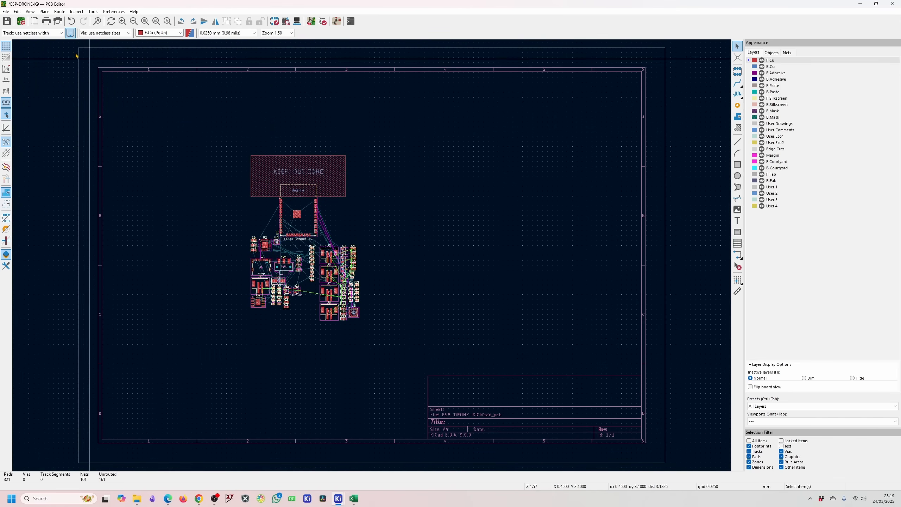
Inspect the 3D board model from above and from several tilted angles, comparing component sizes and heights.
{"action": "left_click", "coordinate": [16, 11]}
{"action": "left_click", "coordinate": [45, 42]}
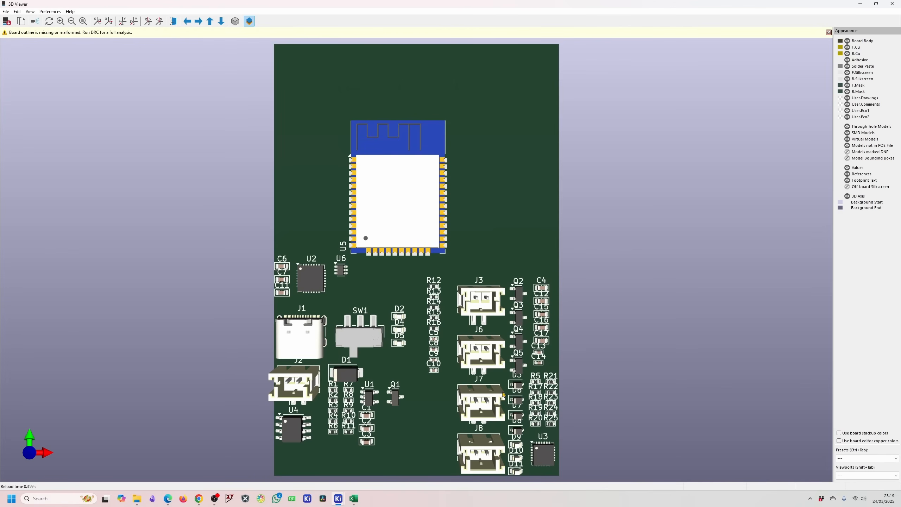
{"action": "left_click_drag", "start_coordinate": [454, 435], "coordinate": [321, 296]}
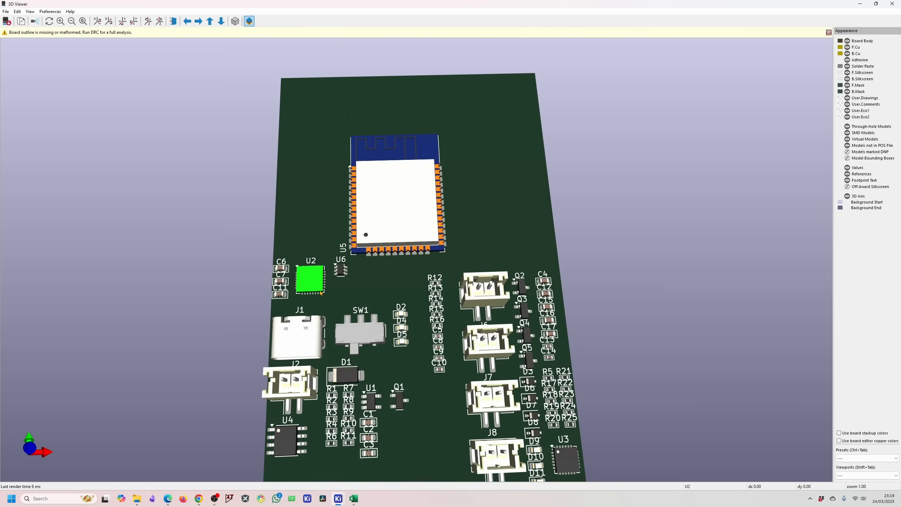
{"action": "left_click_drag", "start_coordinate": [446, 388], "coordinate": [478, 407]}
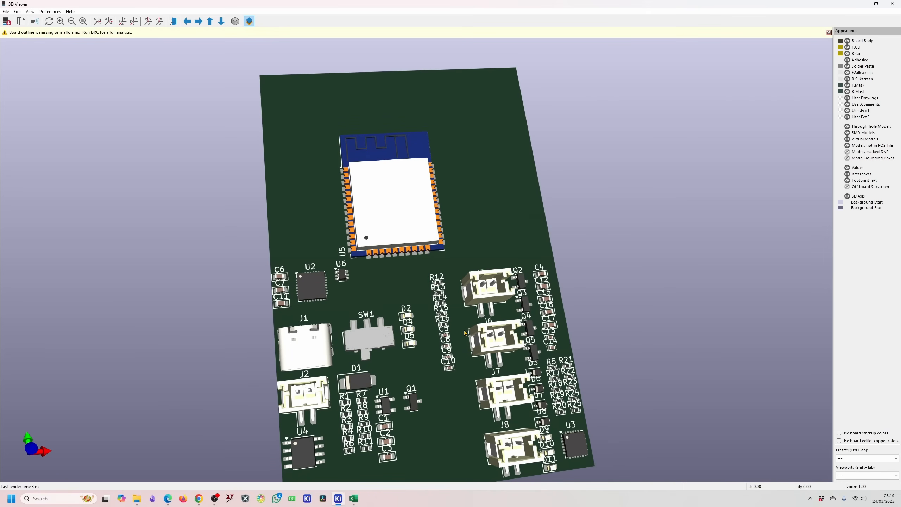
{"action": "left_click_drag", "start_coordinate": [455, 337], "coordinate": [420, 315]}
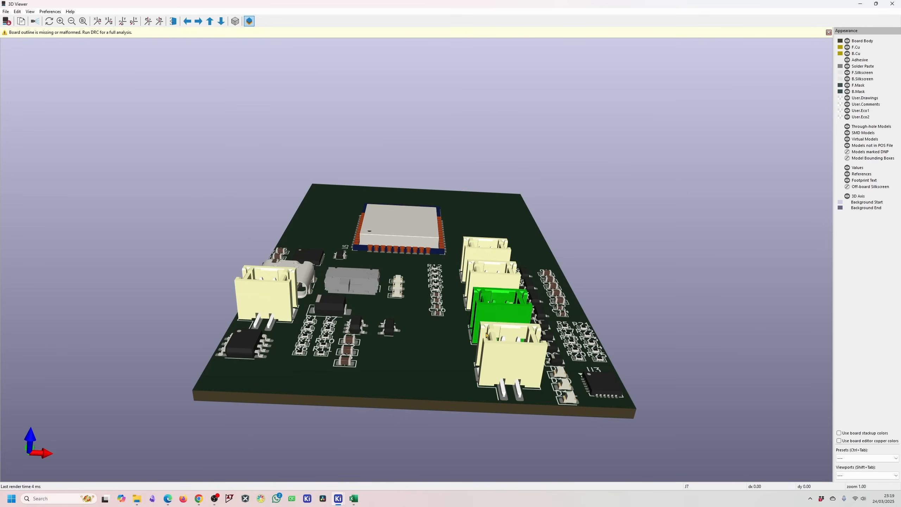
{"action": "left_click_drag", "start_coordinate": [487, 335], "coordinate": [373, 284]}
{"action": "left_click_drag", "start_coordinate": [518, 251], "coordinate": [327, 333]}
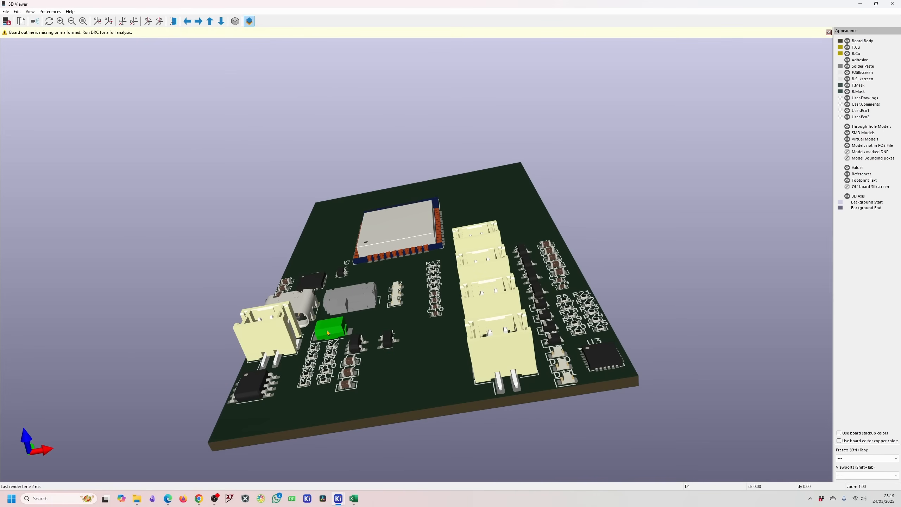
{"action": "left_click", "coordinate": [892, 3]}
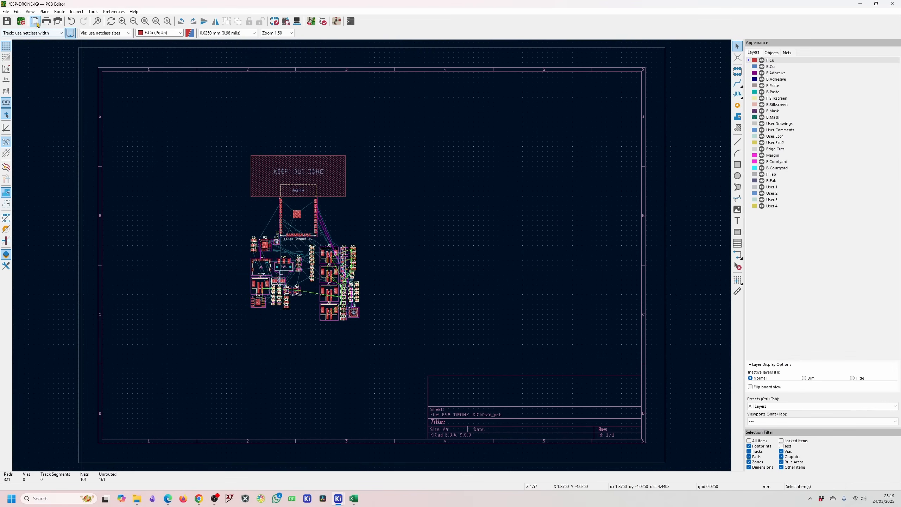
Save the board and open a black-and-white print preview of the Edge.Cuts and F.Fab layers at custom scale 2.
{"action": "left_click", "coordinate": [7, 21]}
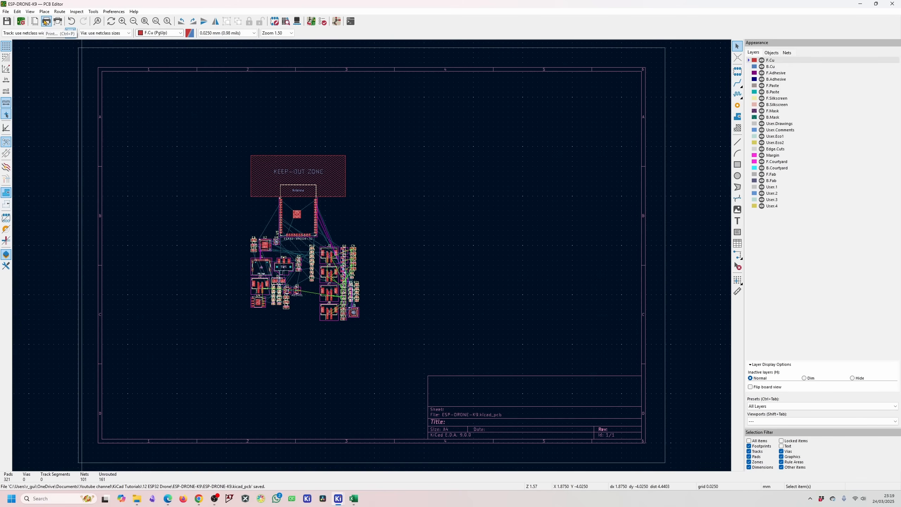
{"action": "left_click", "coordinate": [46, 22]}
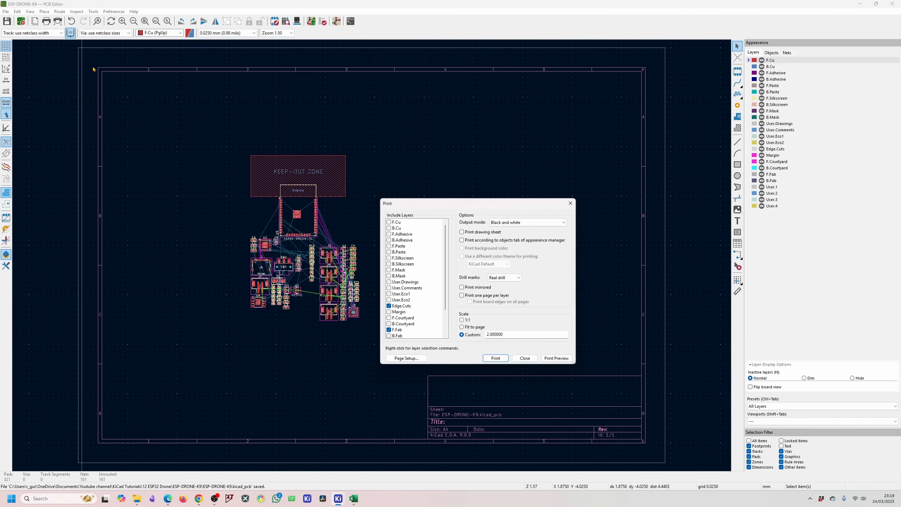
{"action": "scroll", "coordinate": [398, 294], "scroll_direction": "down", "scroll_amount": 2}
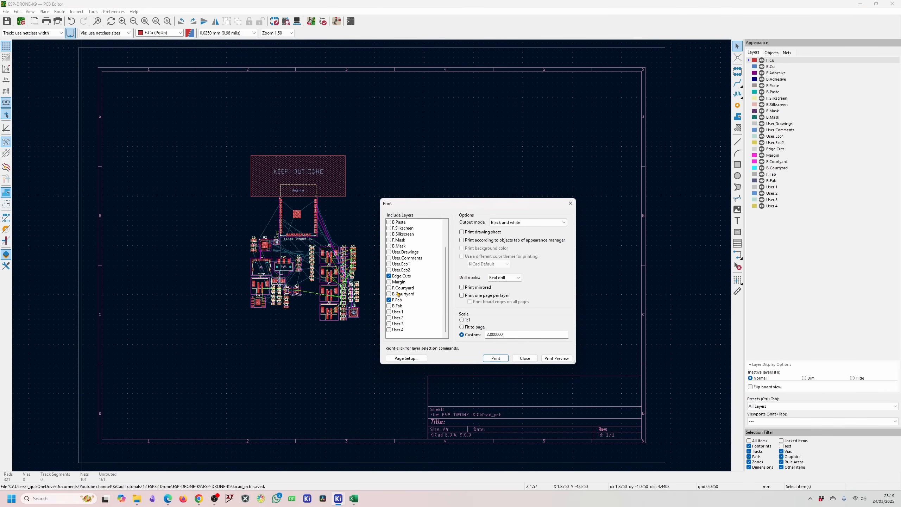
{"action": "left_click", "coordinate": [554, 358]}
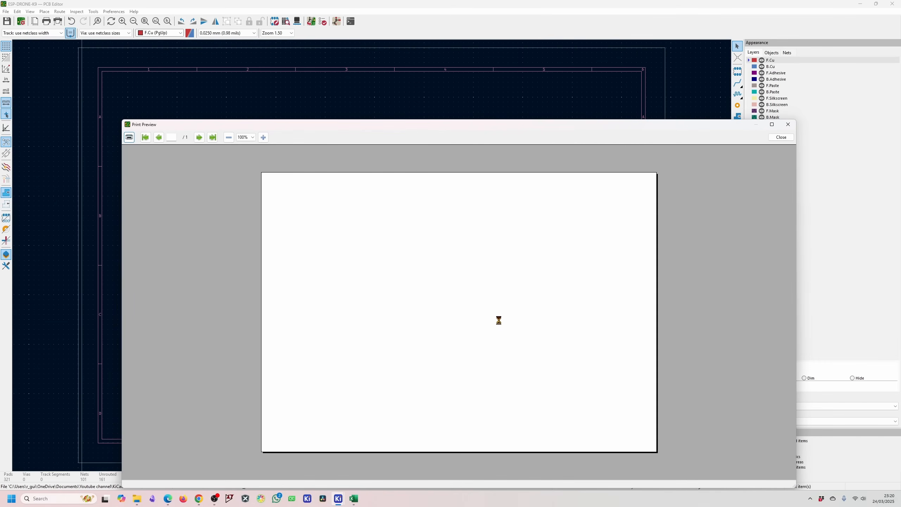
Examine the component outlines in the maximized print preview at a larger zoom, and close both the preview and the print settings.
{"action": "left_click", "coordinate": [263, 138]}
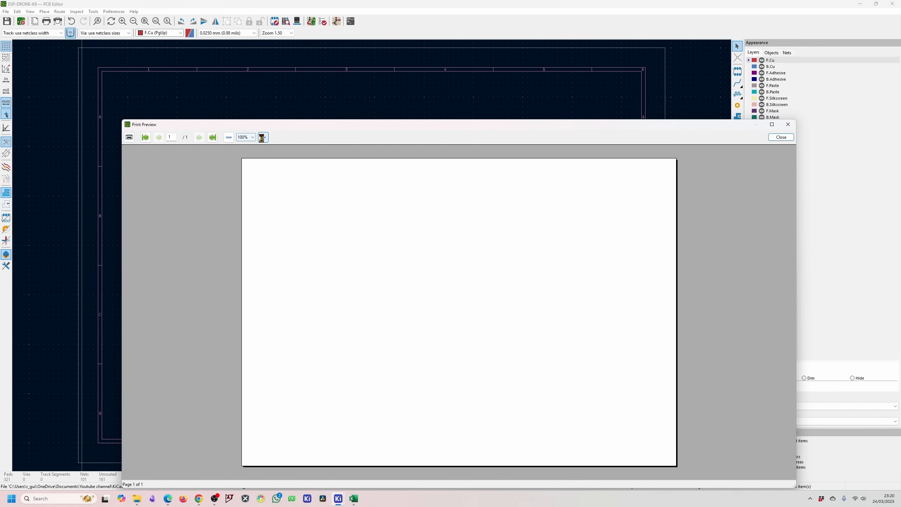
{"action": "left_click", "coordinate": [772, 124]}
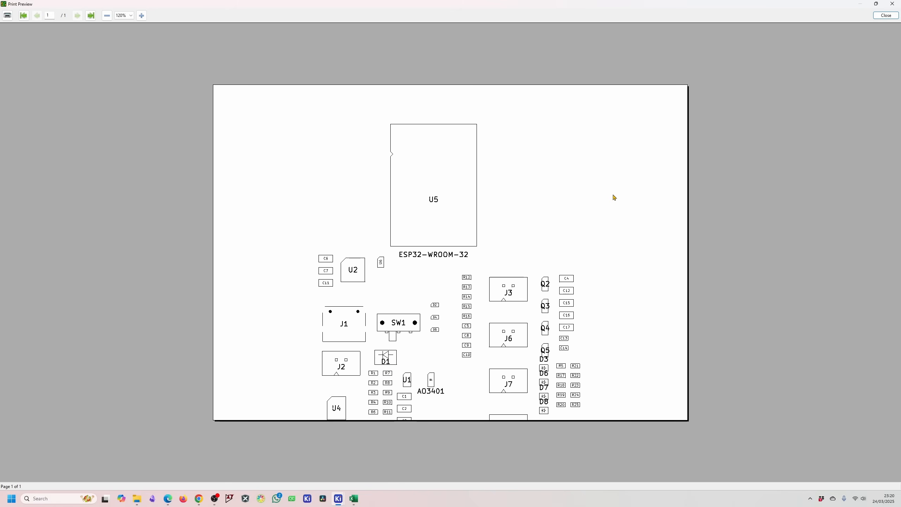
{"action": "left_click", "coordinate": [886, 16]}
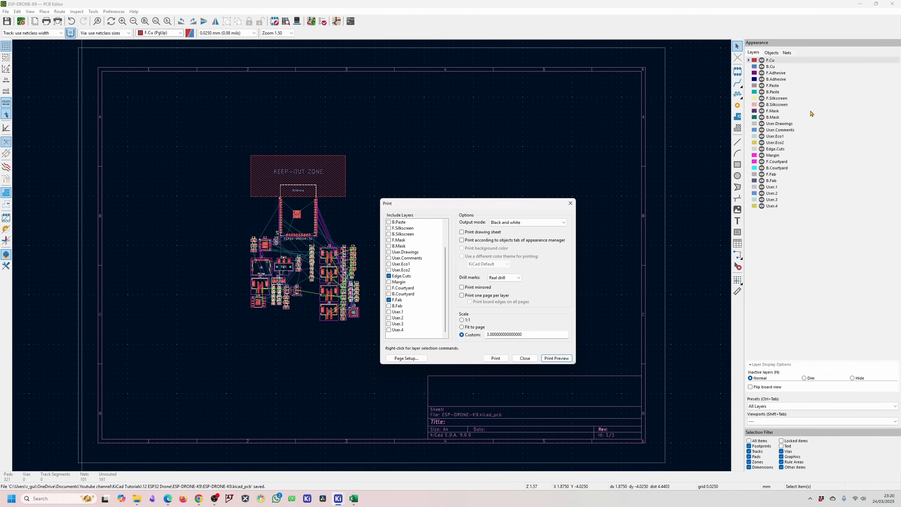
{"action": "left_click", "coordinate": [573, 207]}
Make F.Fab the active layer to examine the component outlines up close, and open the 3D view of the board.
{"action": "middle_click_drag", "start_coordinate": [359, 264], "coordinate": [416, 235]}
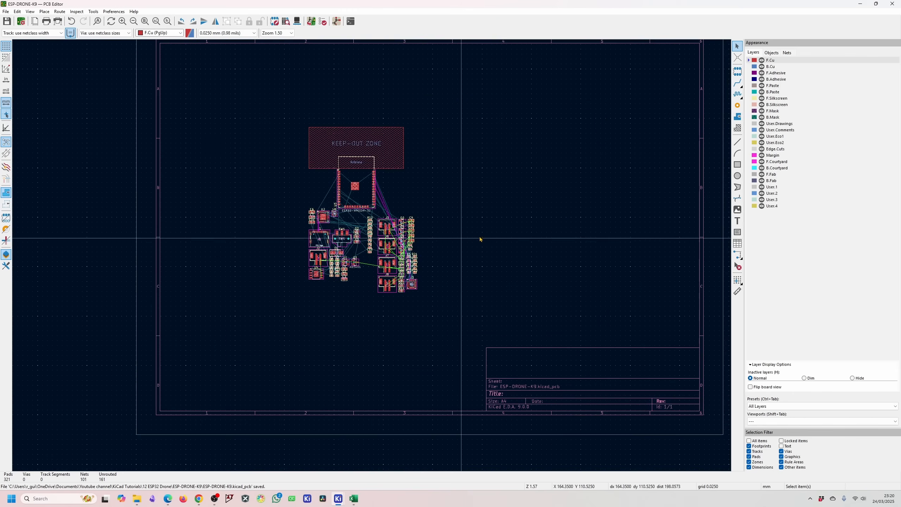
{"action": "left_click", "coordinate": [772, 174]}
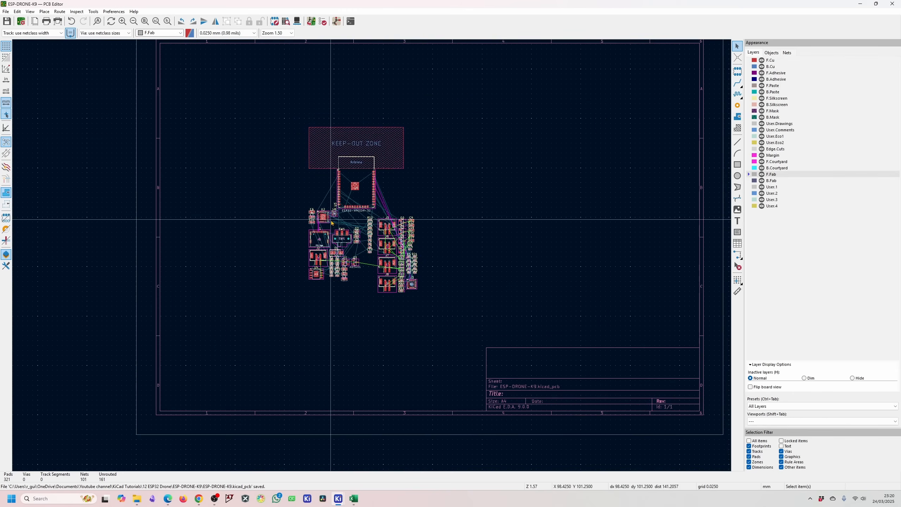
{"action": "scroll", "coordinate": [298, 190], "scroll_direction": "up", "scroll_amount": 3}
{"action": "scroll", "coordinate": [424, 304], "scroll_direction": "up", "scroll_amount": 5}
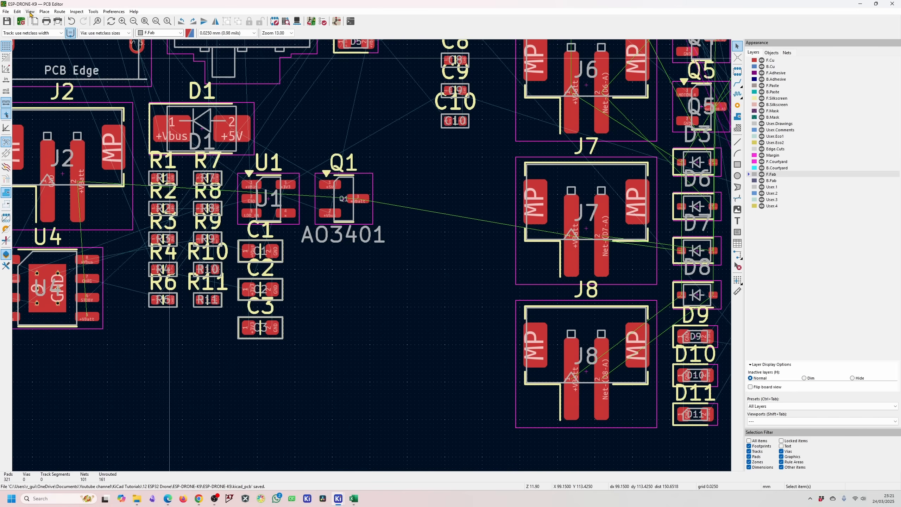
{"action": "left_click", "coordinate": [30, 12]}
{"action": "left_click", "coordinate": [49, 42]}
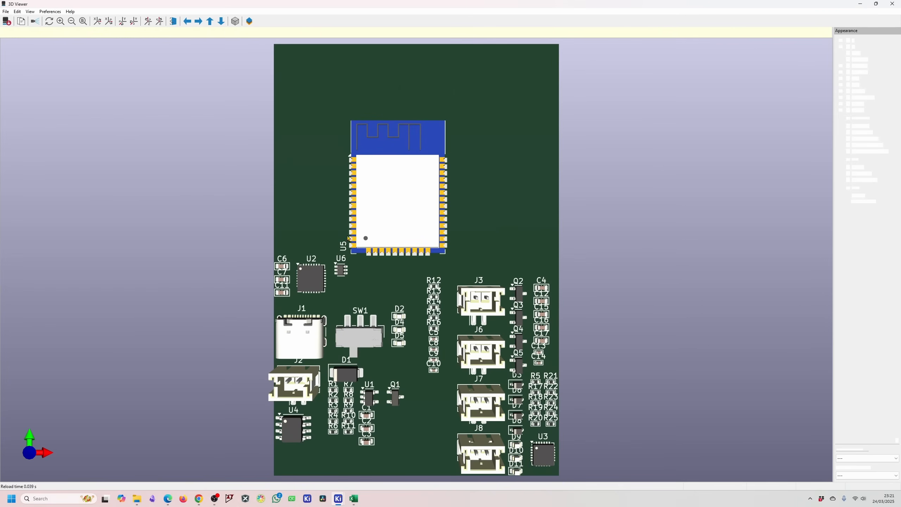